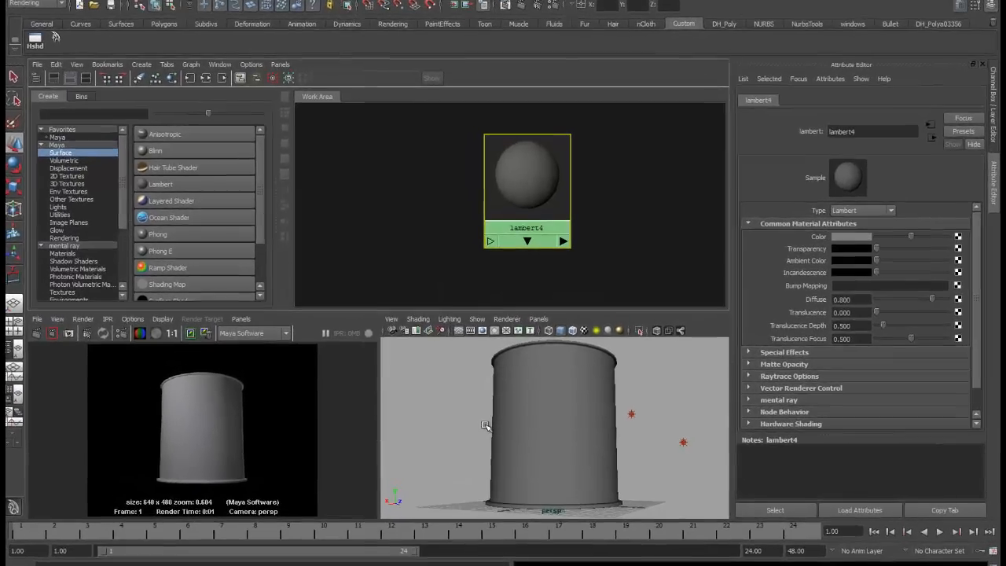
Render the paint can from a different angle in the perspective camera
click(437, 364)
key(space)
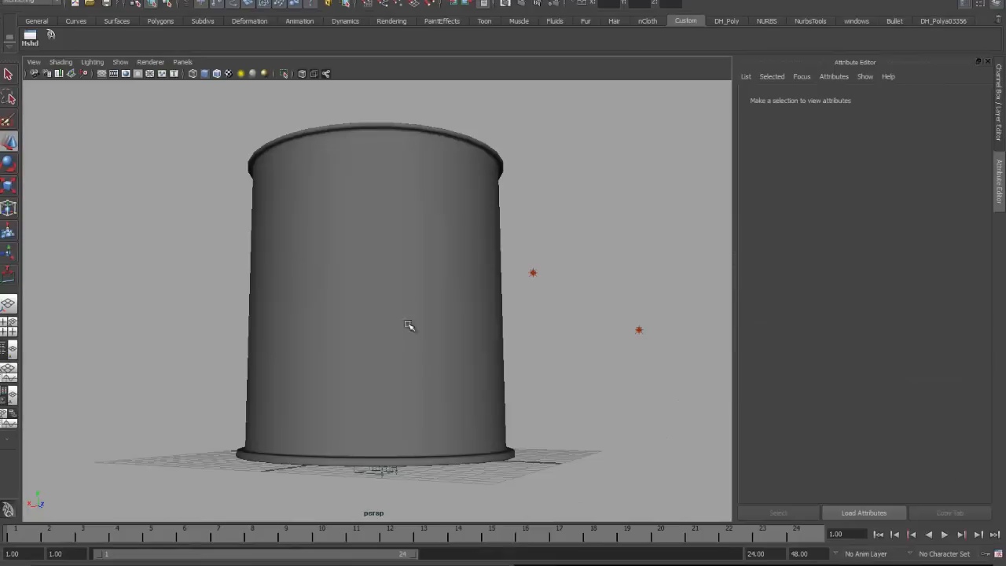
alt+drag(382, 292, 459, 297)
key(space)
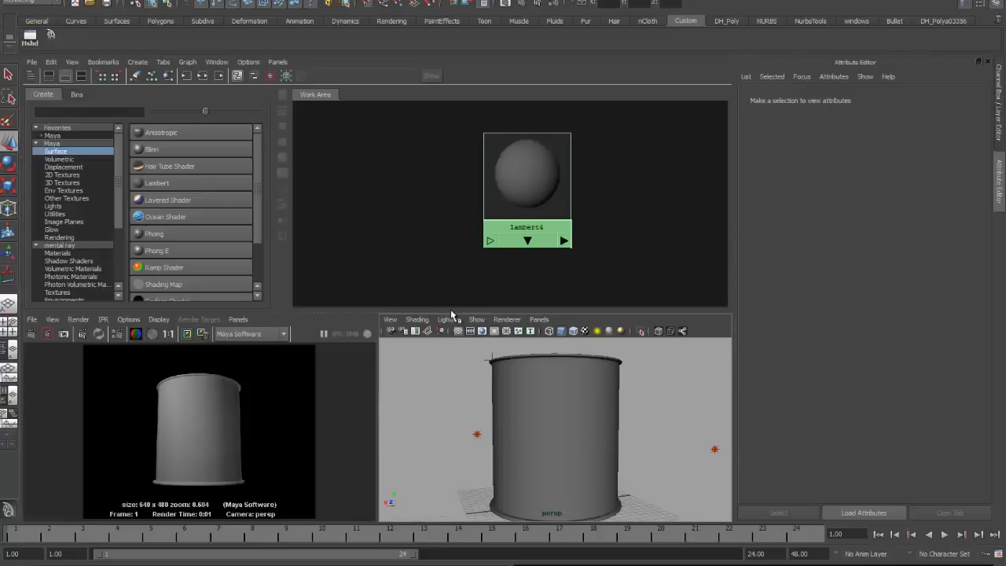
click(34, 335)
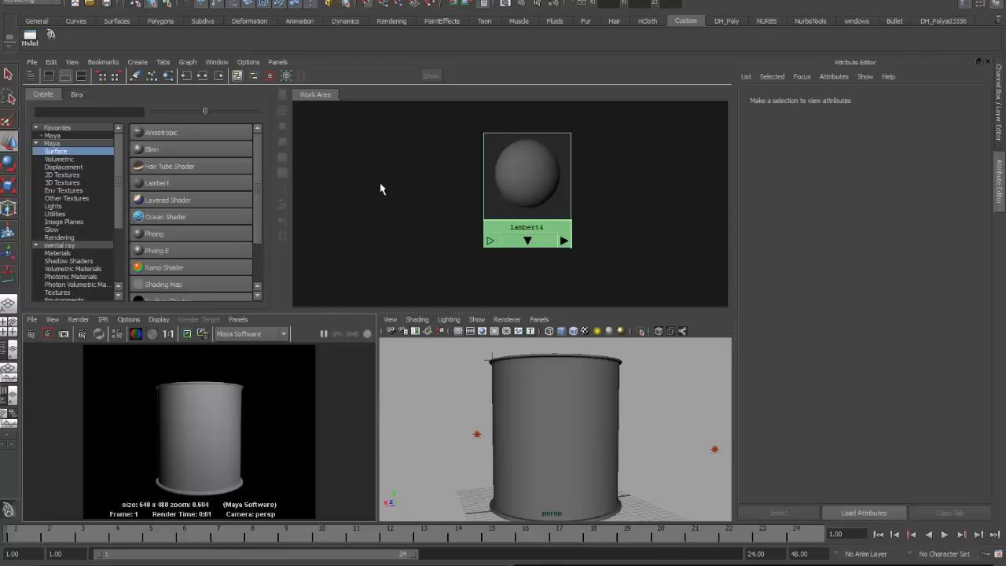
Graph the input network of the blinn3 material in the work area and assign the material to the can
click(67, 77)
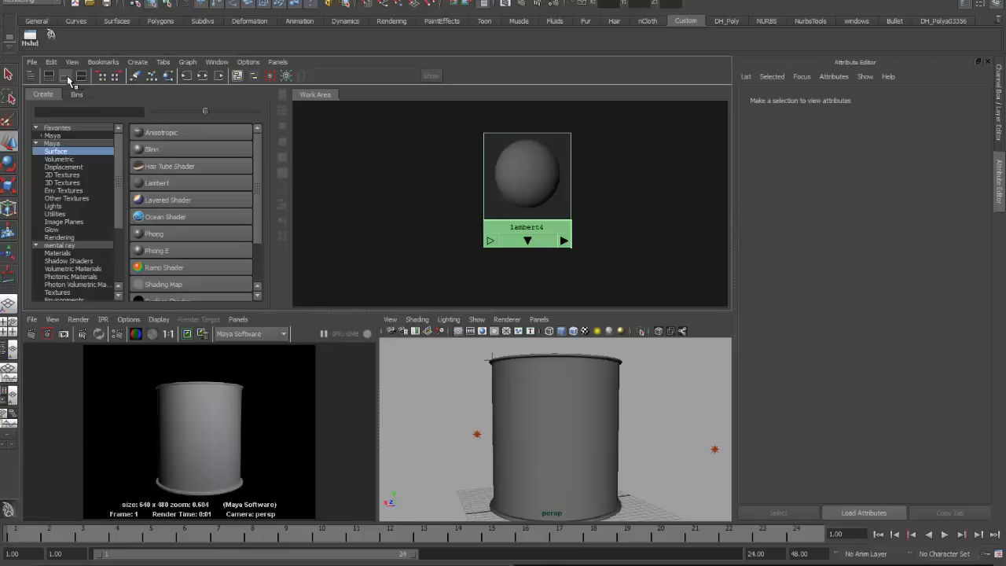
click(81, 76)
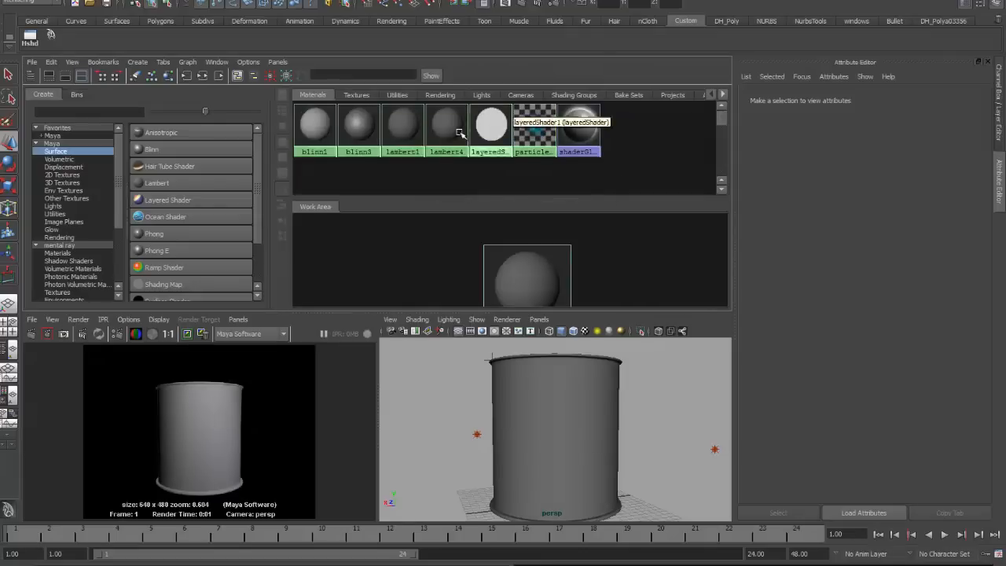
click(361, 129)
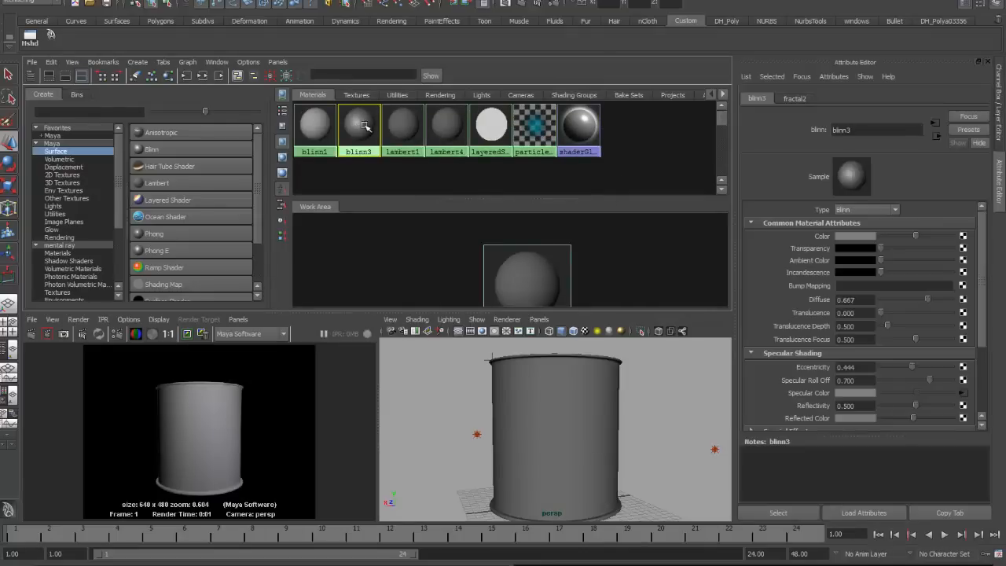
click(188, 75)
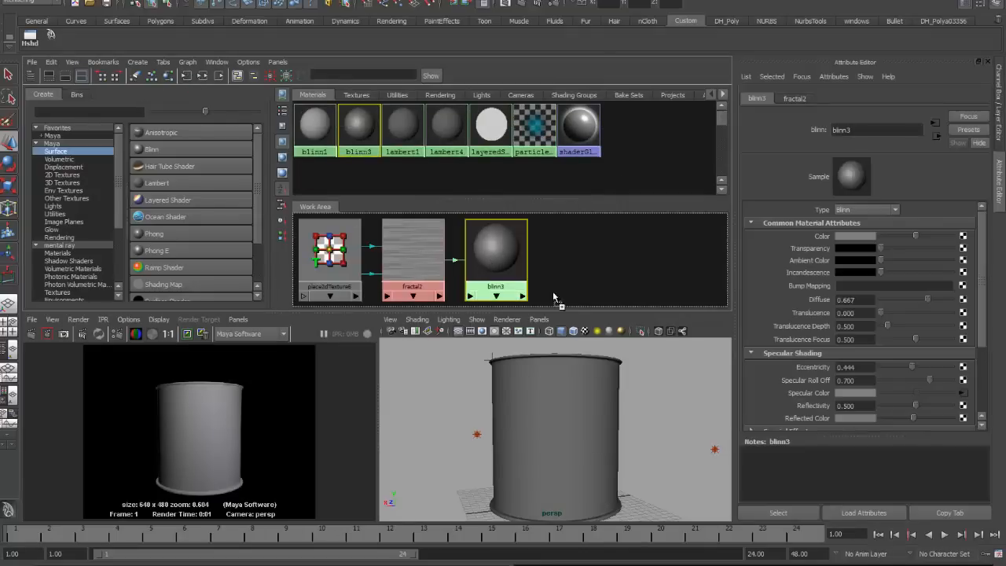
middle_drag(554, 298, 573, 403)
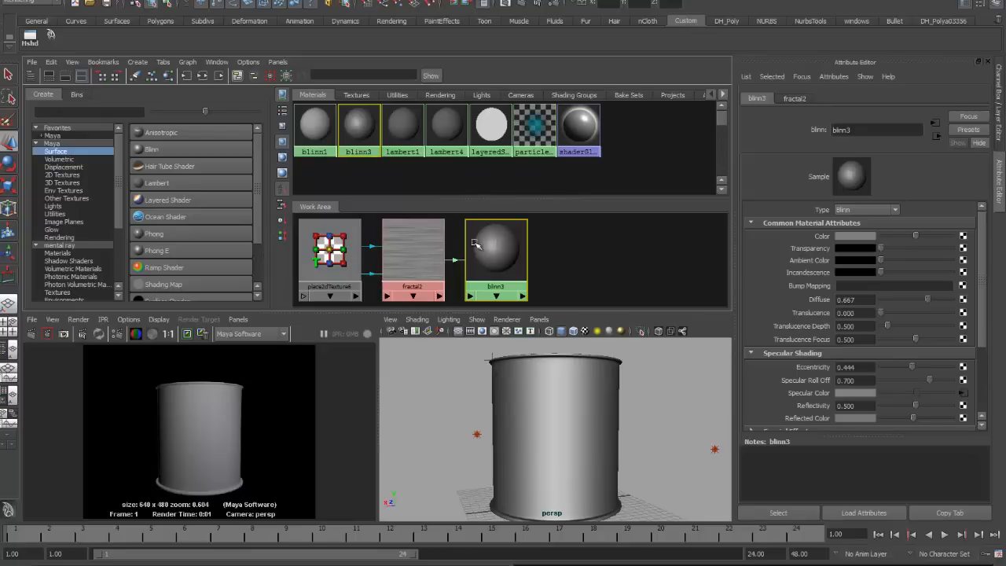
Inspect blinn3's fractal connection and texture placement settings, and render the can with that material
drag(474, 244, 509, 246)
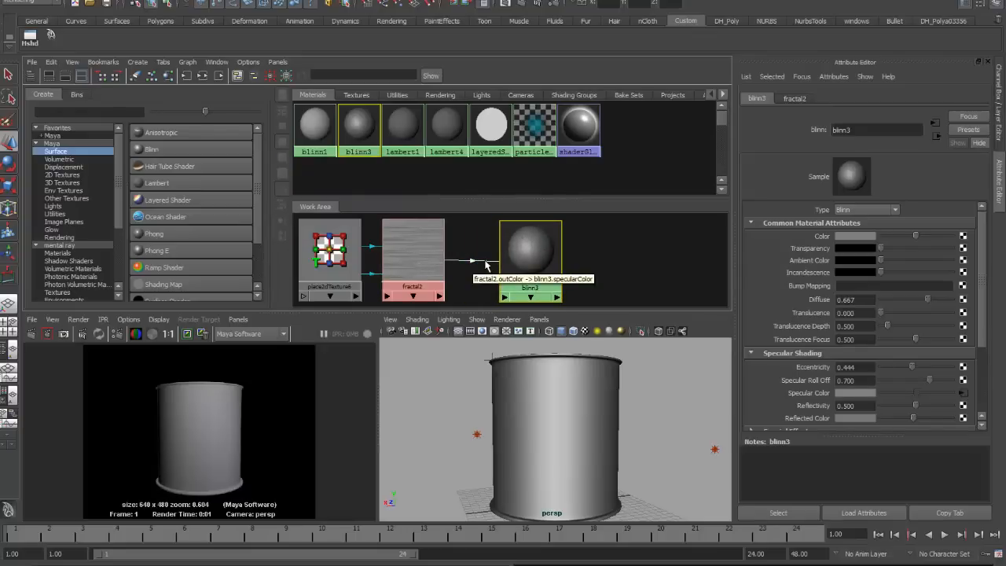
click(330, 255)
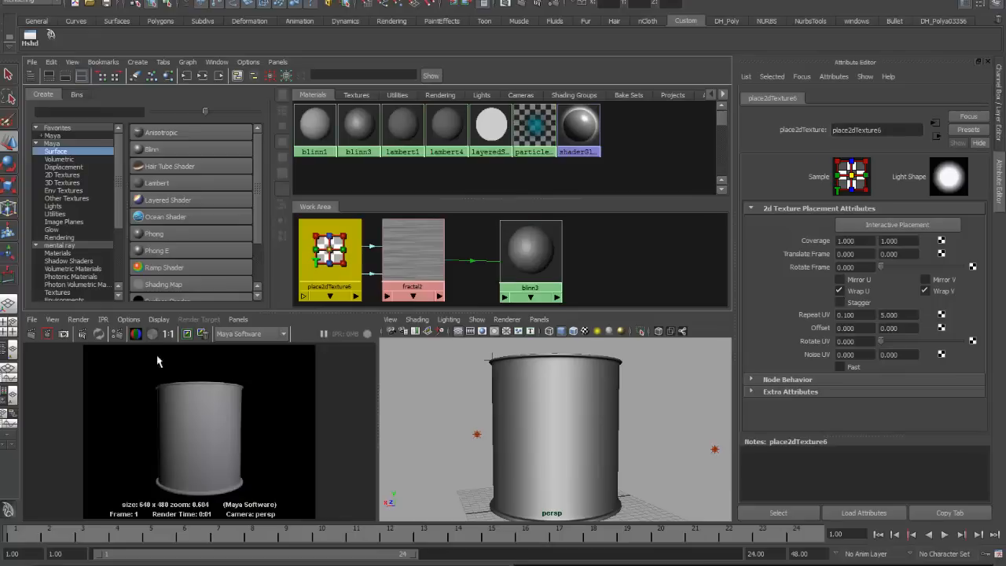
click(31, 334)
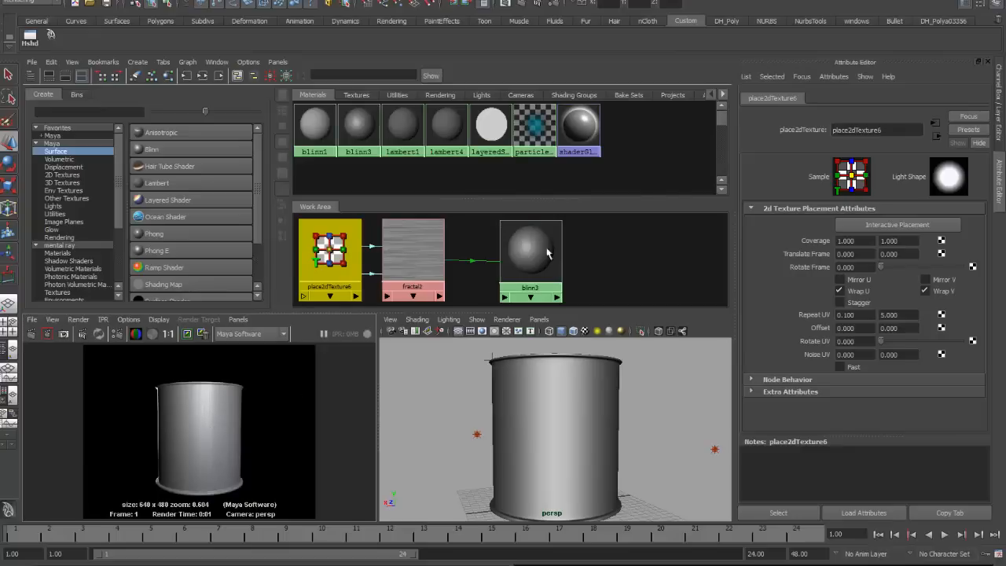
Create a Phong material beneath the blinn3 network and assign it to the can for a test render
click(66, 76)
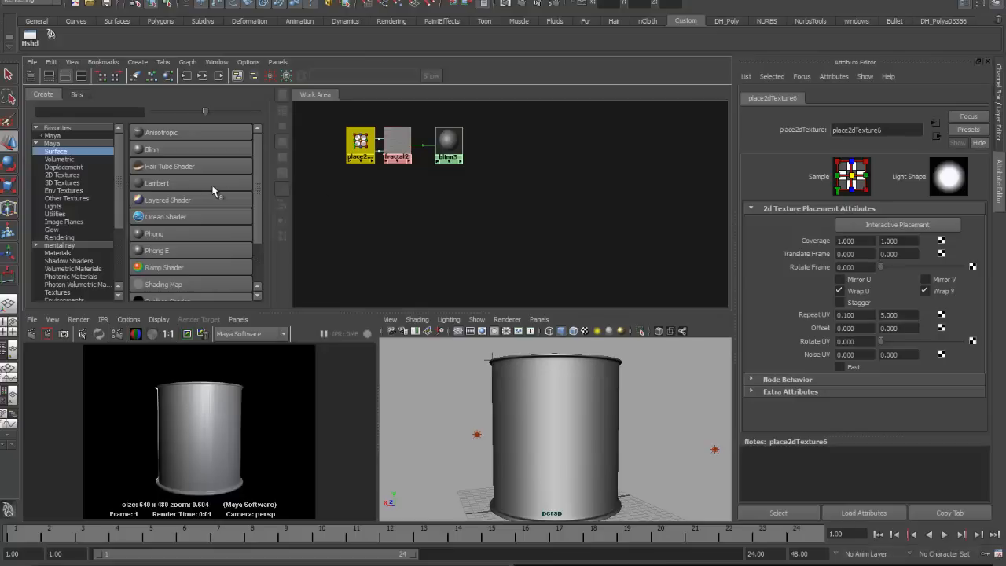
click(166, 232)
drag(307, 114, 463, 201)
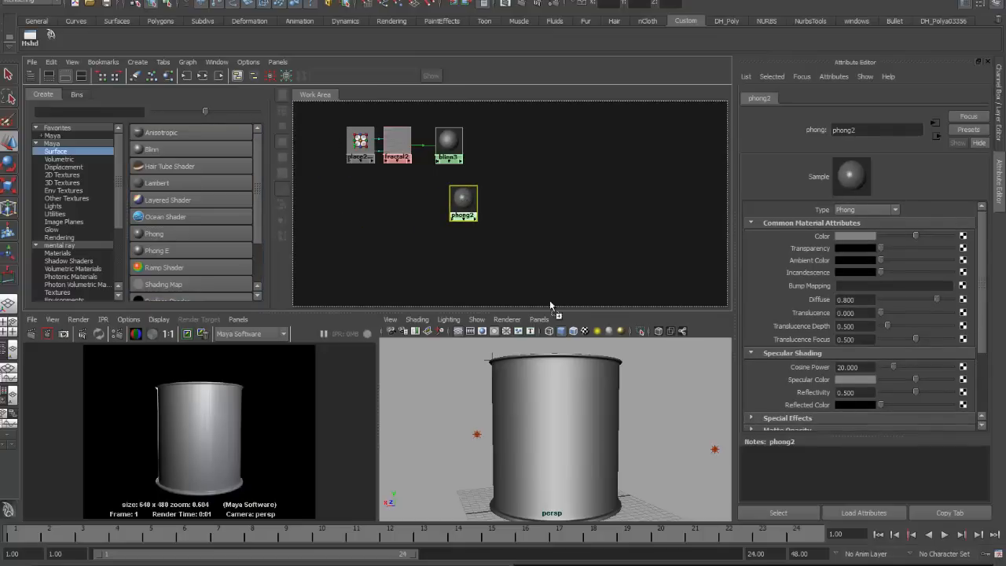
click(32, 333)
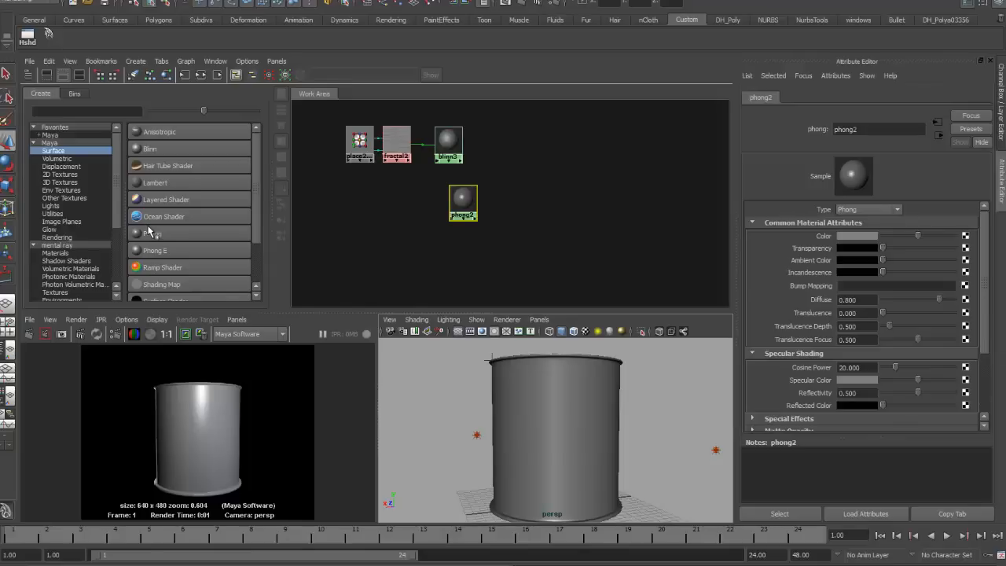
Create a 2D File texture beside the Phong material and load CanLabel.jpg from the sourceimages folder into it
click(60, 174)
click(148, 182)
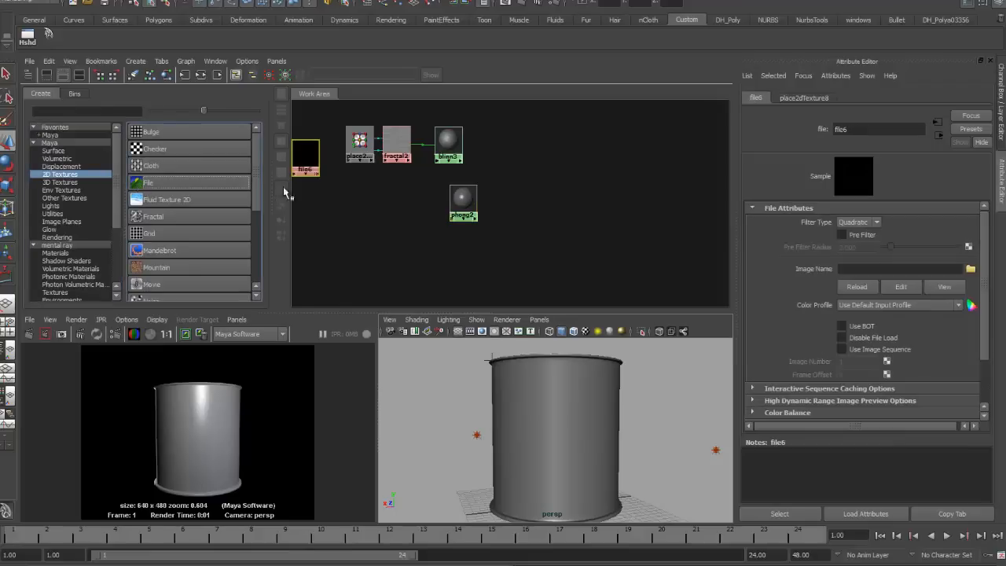
drag(306, 159, 417, 203)
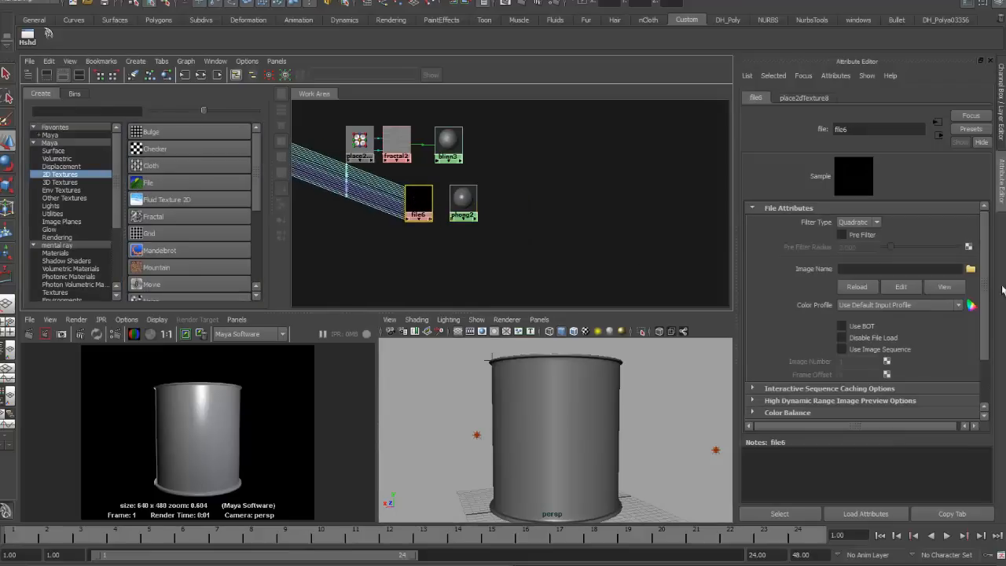
click(971, 269)
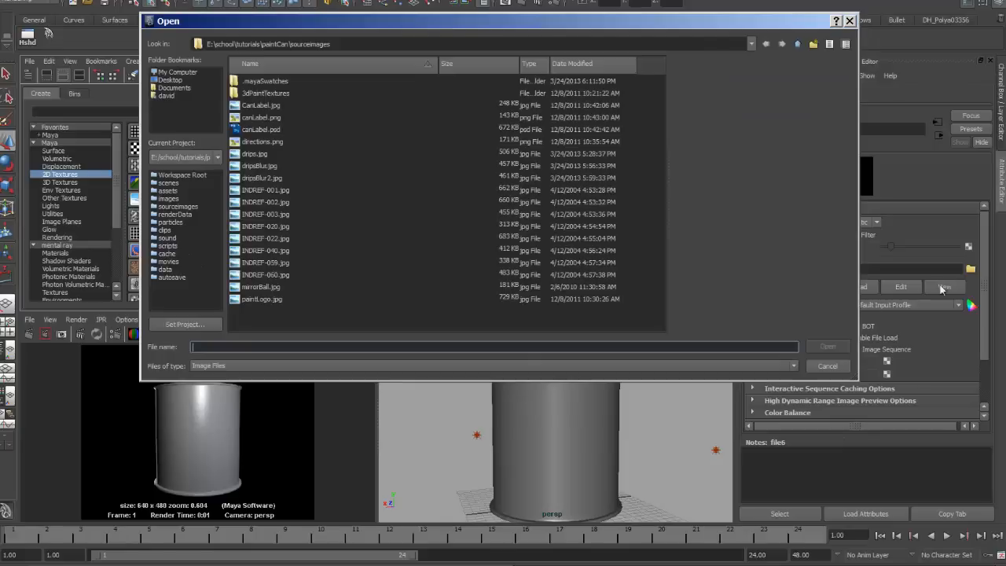
click(262, 106)
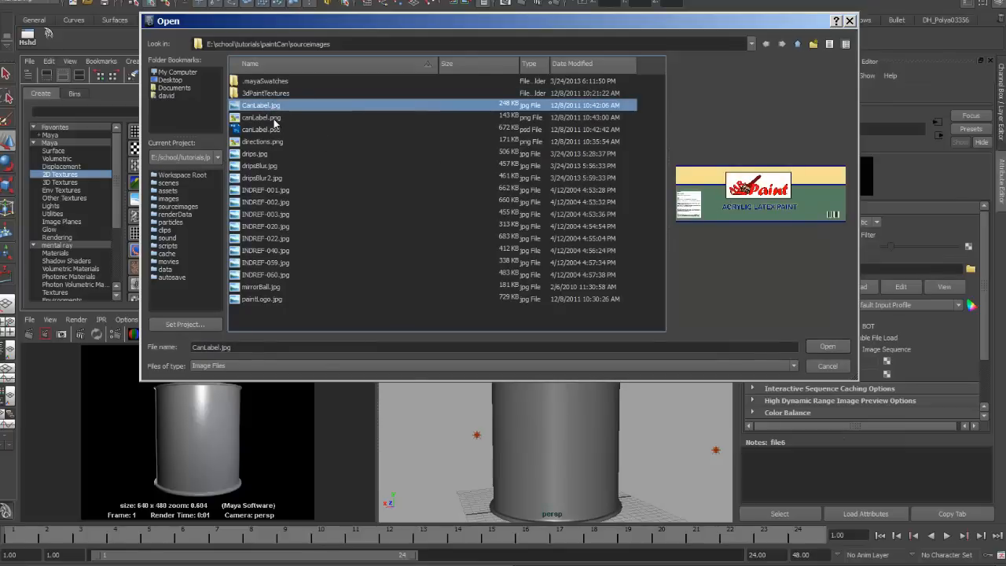
click(826, 346)
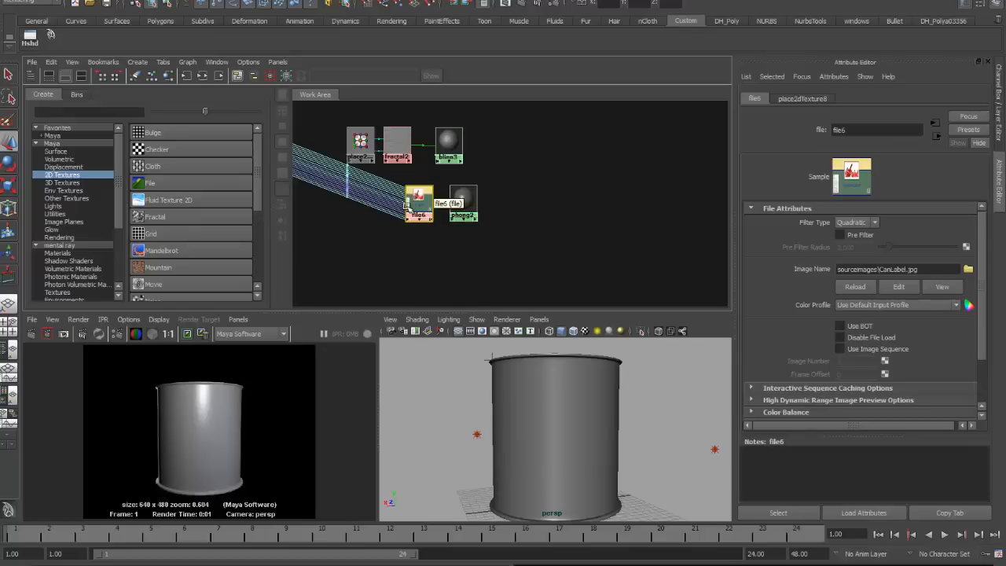
Connect the label file texture to the Phong material's color and check the result in a render of the can
middle_drag(424, 203, 464, 203)
click(487, 238)
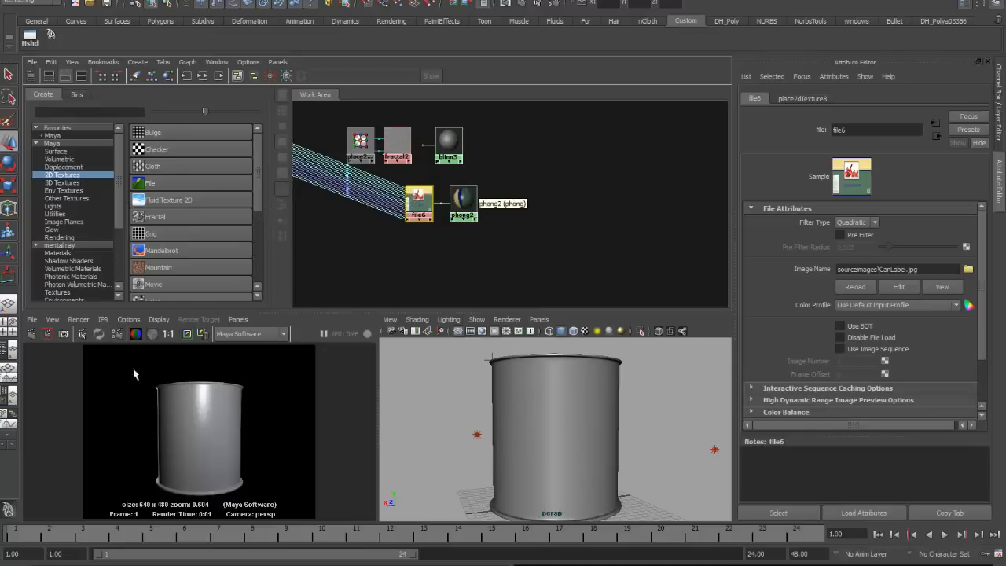
click(30, 334)
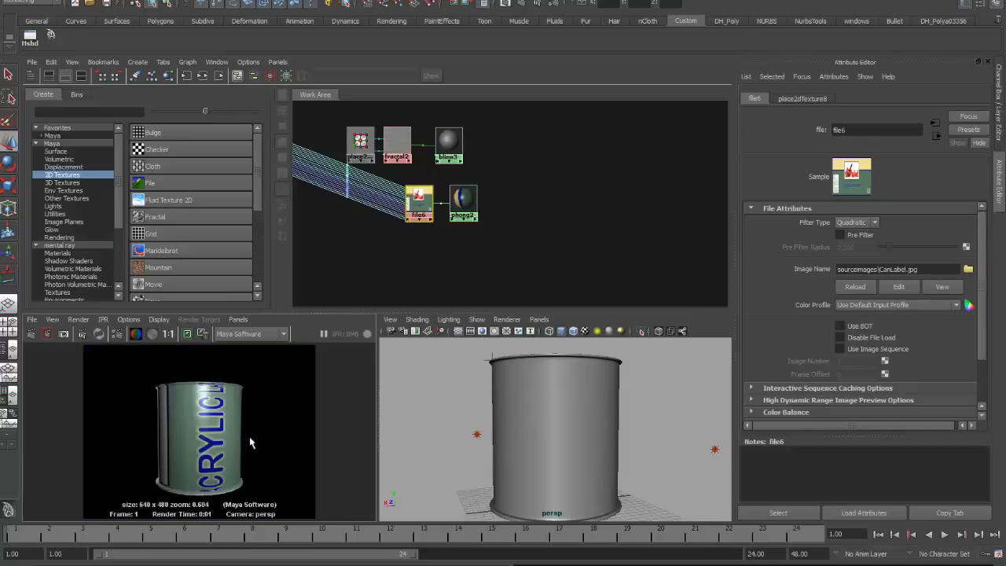
key(space)
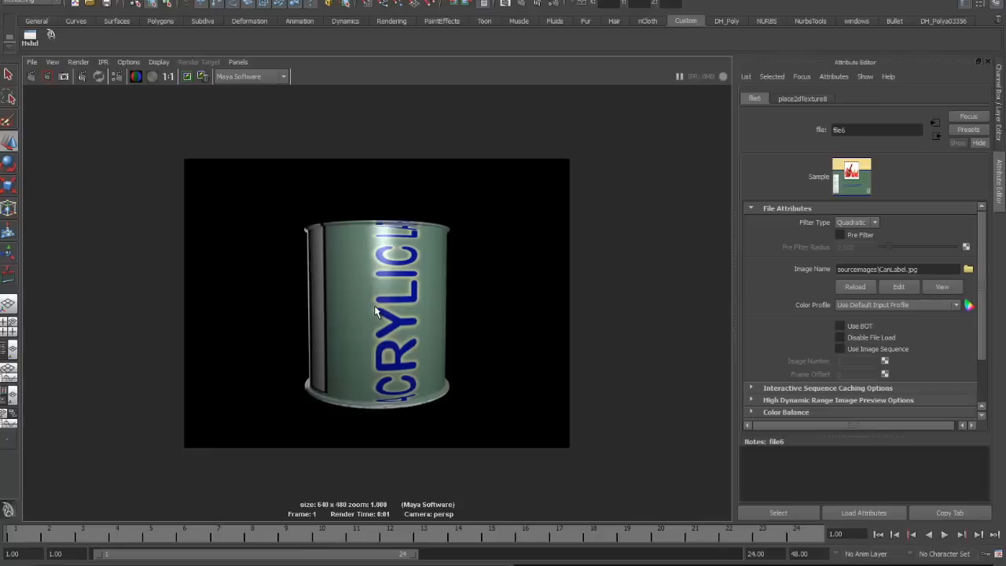
key(space)
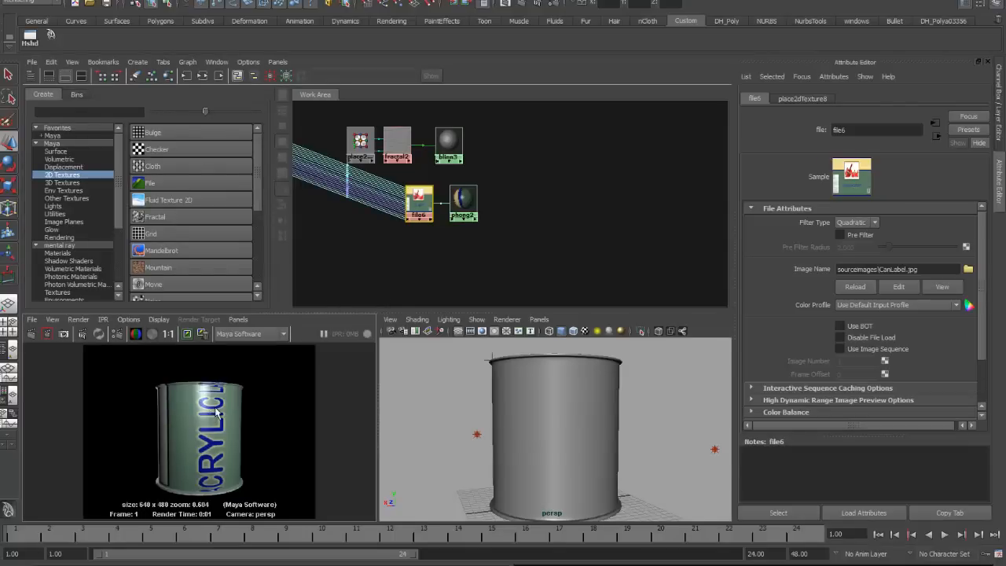
Set Rotate Frame to 90 on the label's 2D texture placement node and render the can
alt+right_drag(416, 253, 360, 209)
drag(352, 172, 418, 202)
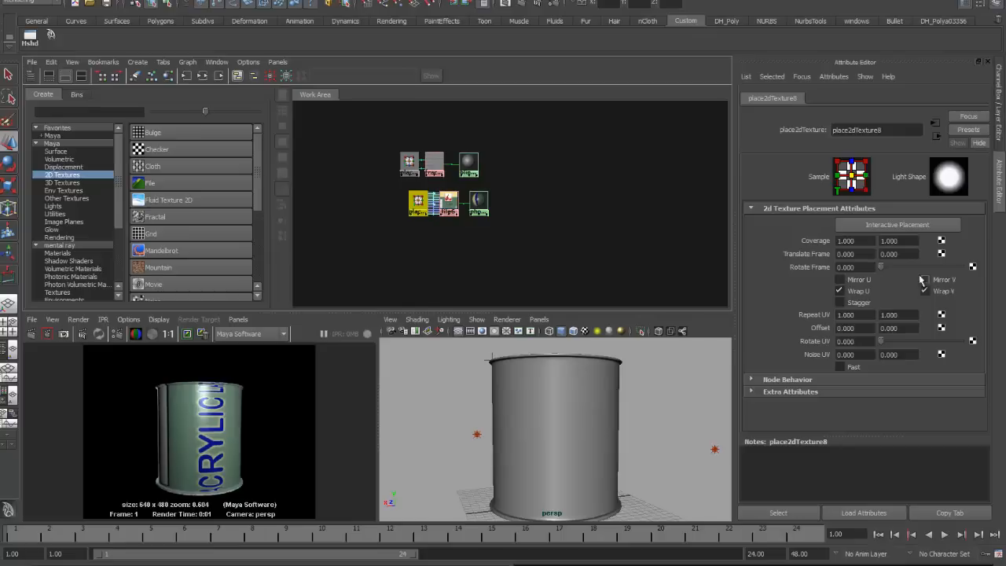
drag(882, 268, 898, 269)
double_click(861, 267)
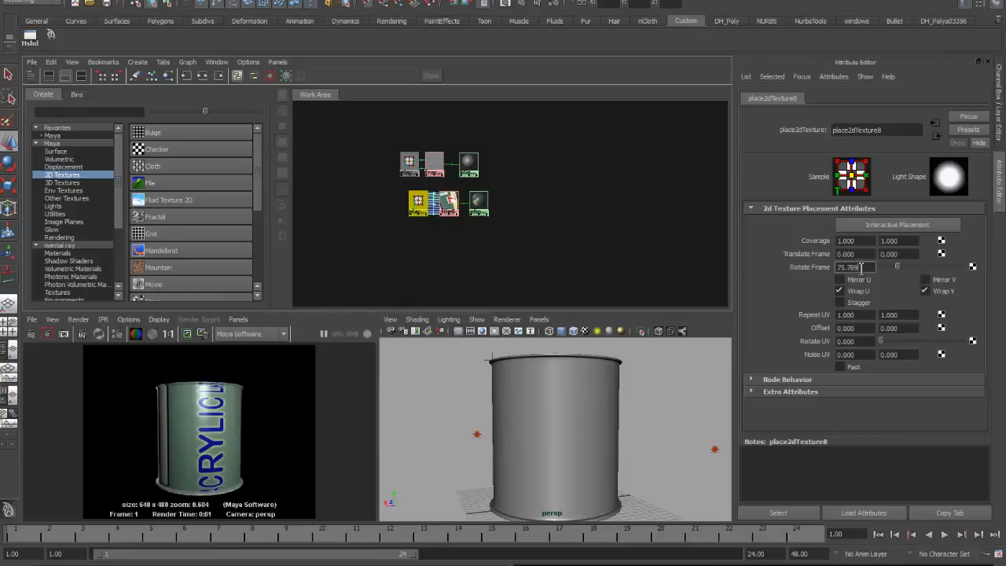
text(90)
key(Return)
click(31, 334)
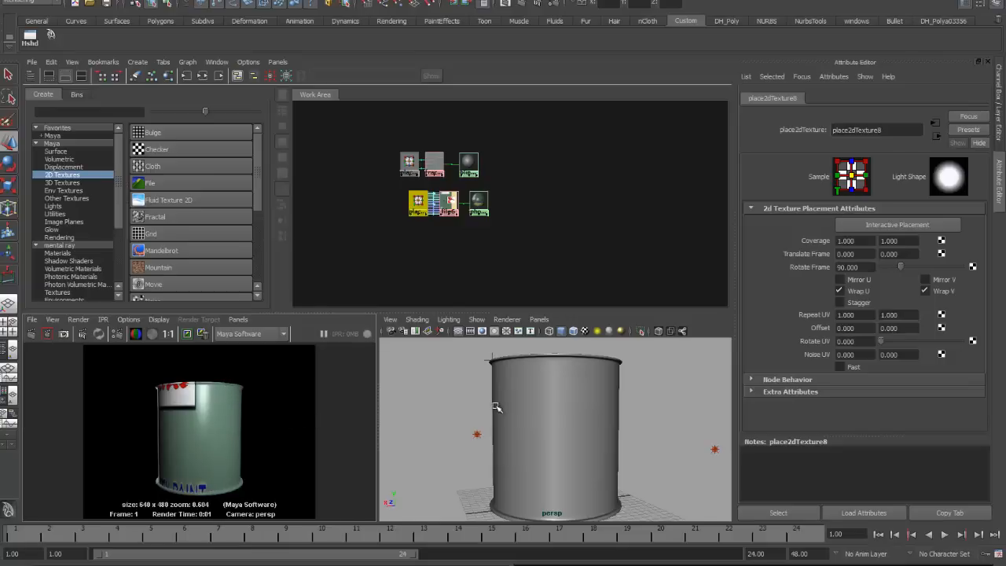
Examine the surface curves of the can's rim and body up close and as a whole
alt+right_drag(498, 407, 586, 408)
alt+middle_drag(577, 388, 573, 465)
alt+right_drag(560, 464, 651, 462)
alt+drag(587, 446, 614, 404)
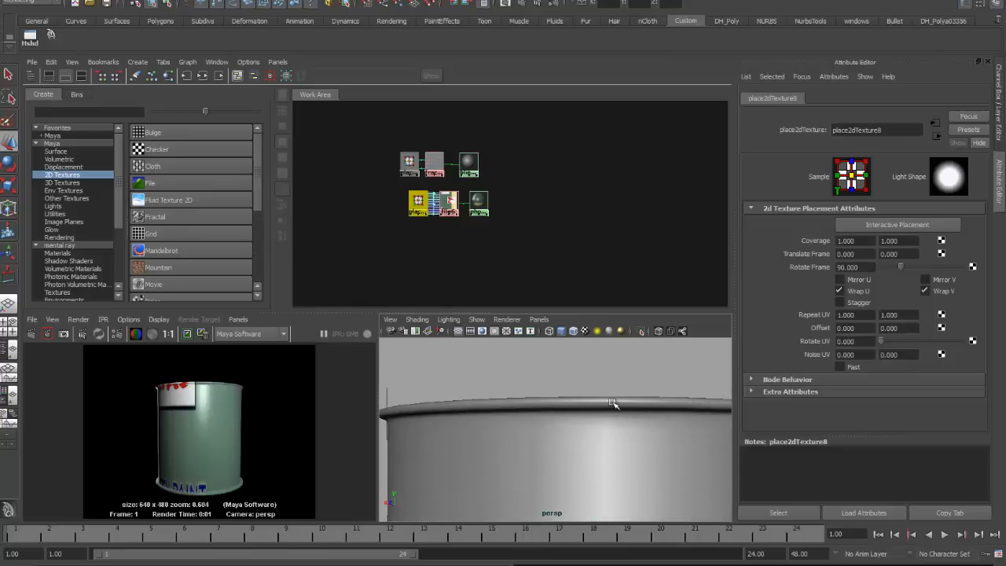
click(589, 411)
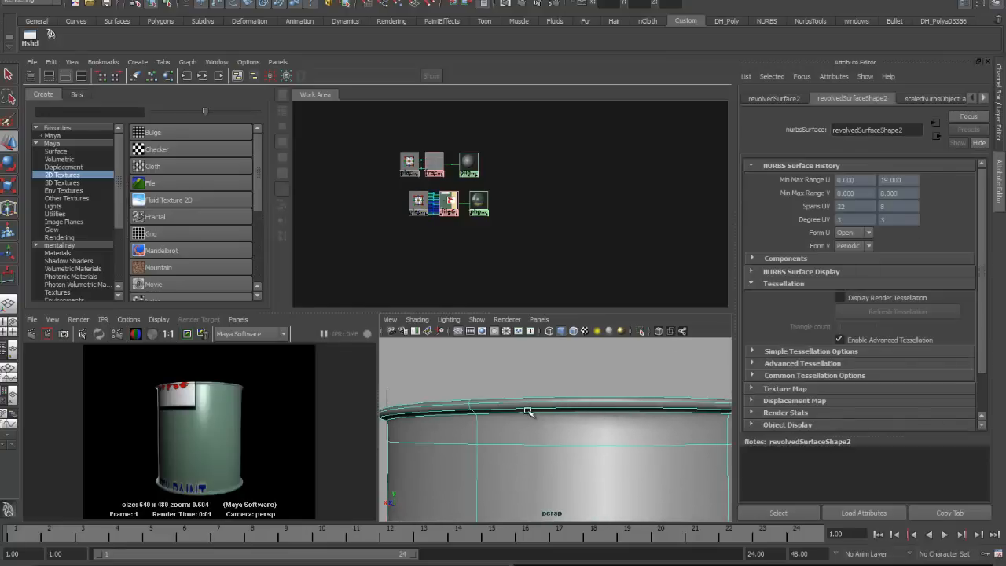
scroll(544, 440, down, 3)
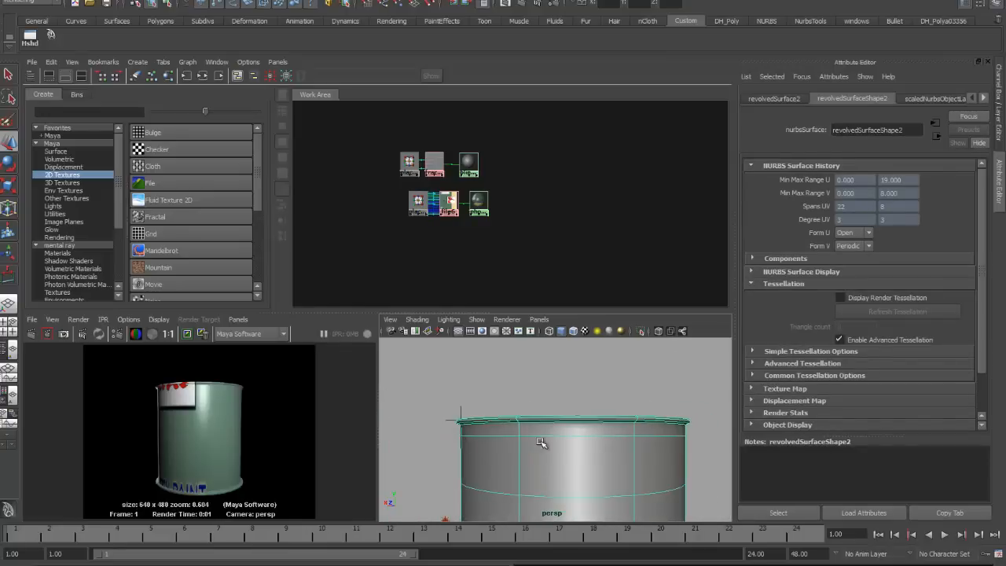
alt+right_drag(599, 454, 502, 456)
alt+middle_drag(577, 448, 572, 404)
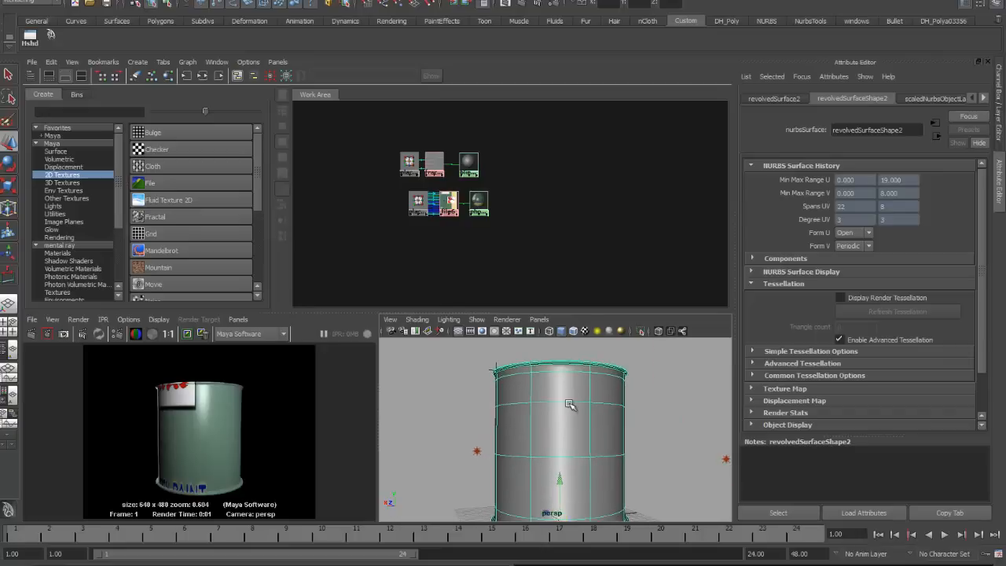
scroll(573, 431, down, 4)
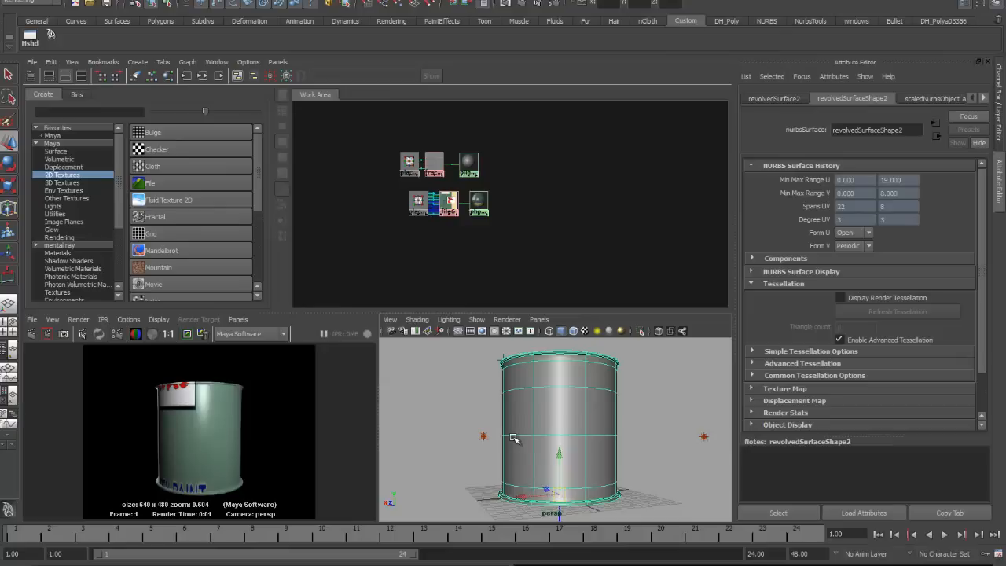
Delete the label file texture and its 2D placement node from the Phong network
click(421, 201)
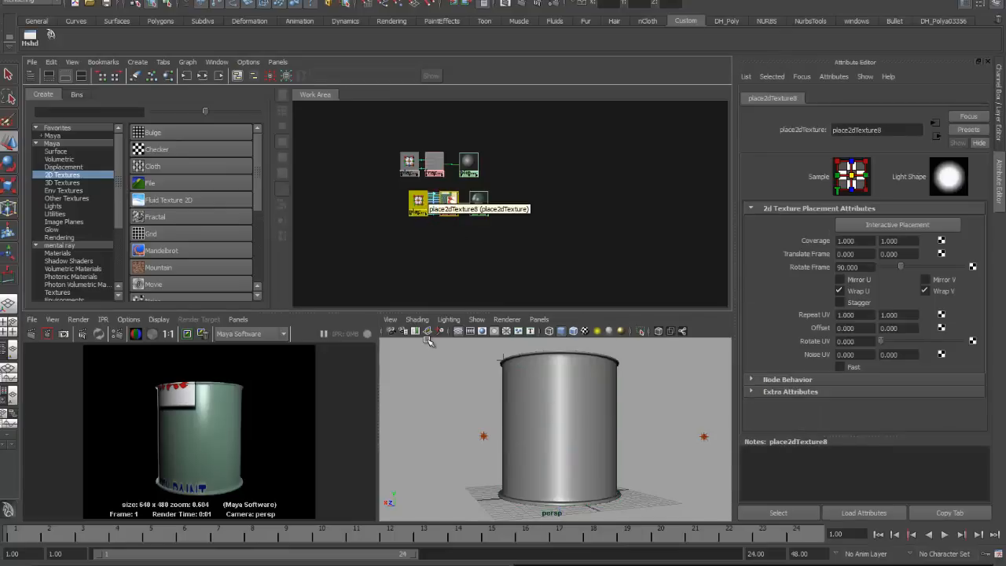
key(Delete)
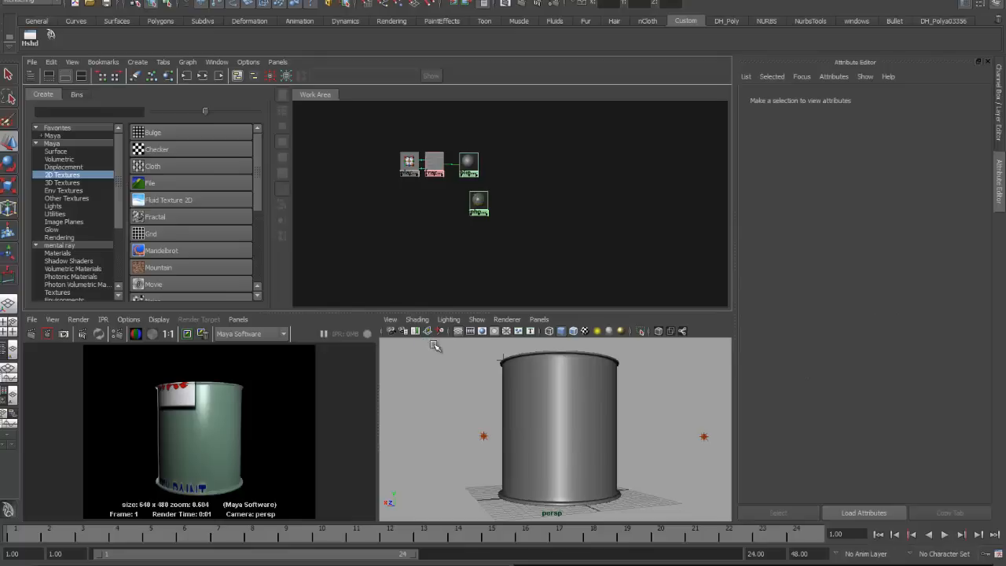
Create a File texture using the 2D Projection option and move its nodes closer to the Phong materials
click(139, 63)
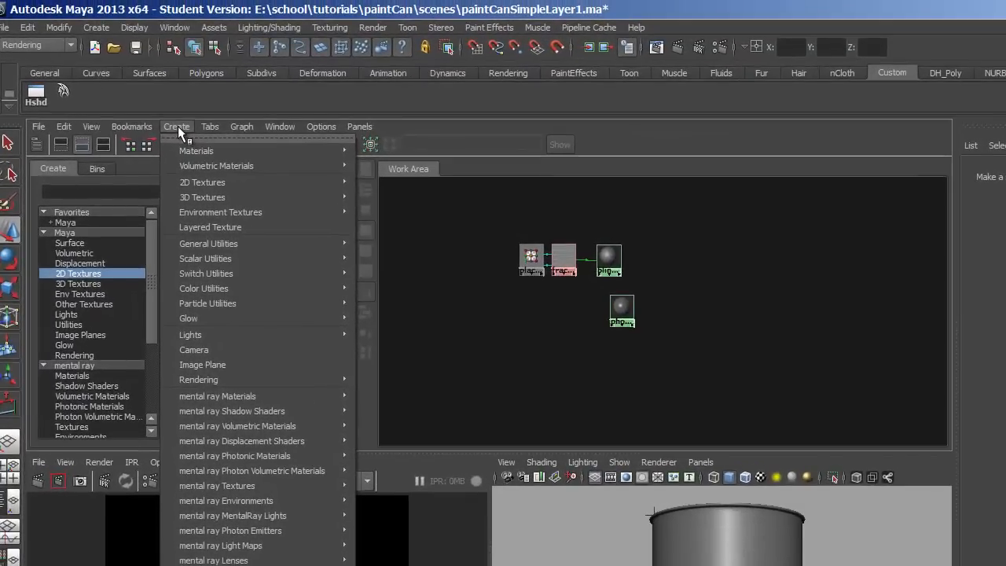
mouse_move(195, 182)
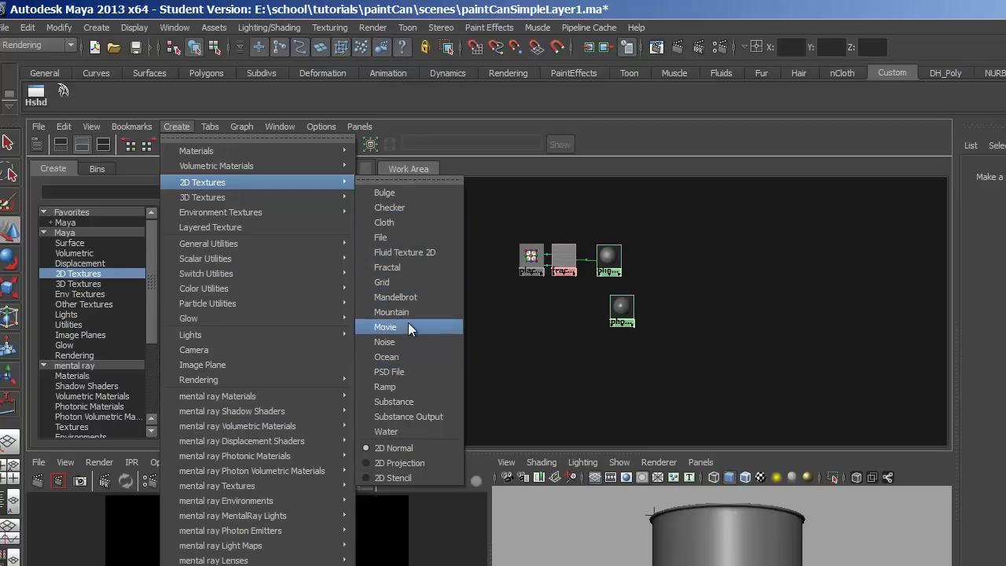
click(416, 462)
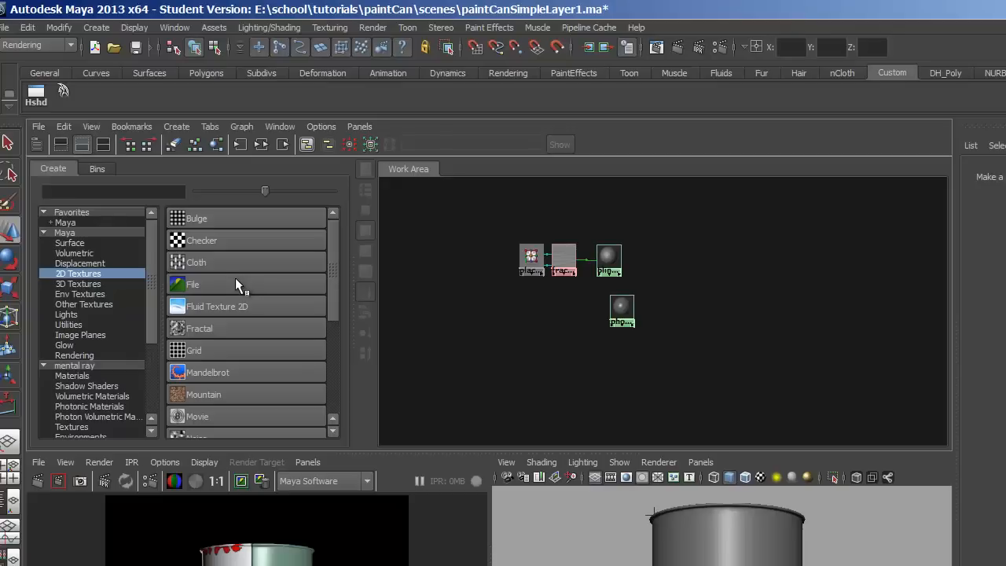
click(227, 284)
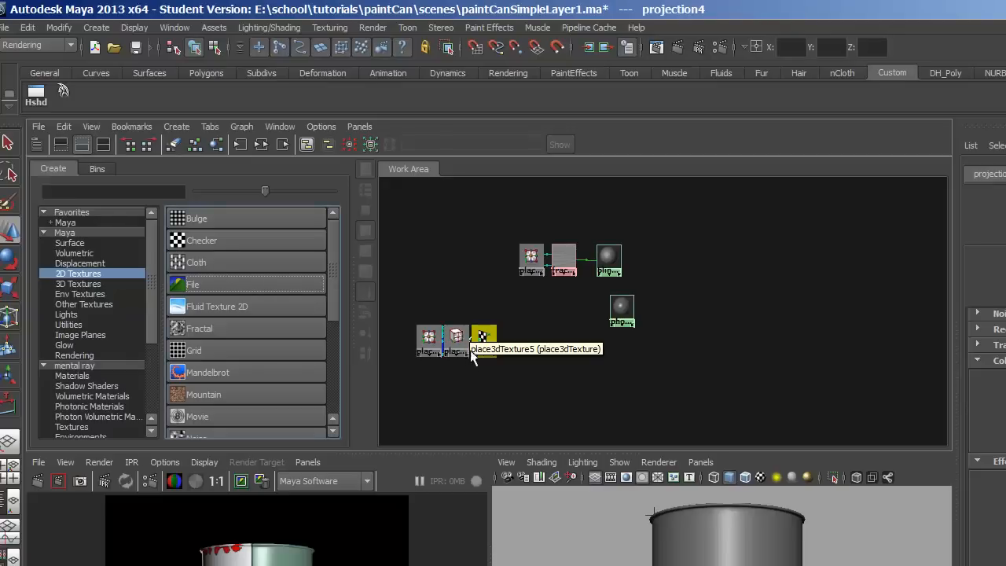
drag(408, 301, 489, 356)
drag(484, 340, 539, 345)
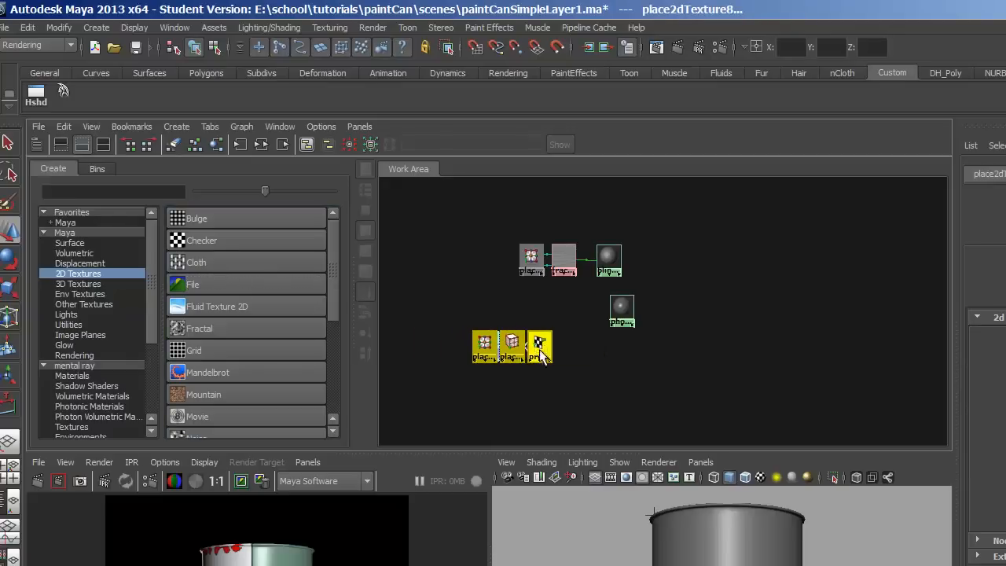
Graph the input and output connections of the new projection node and phong2 together and space the nodes apart
click(540, 344)
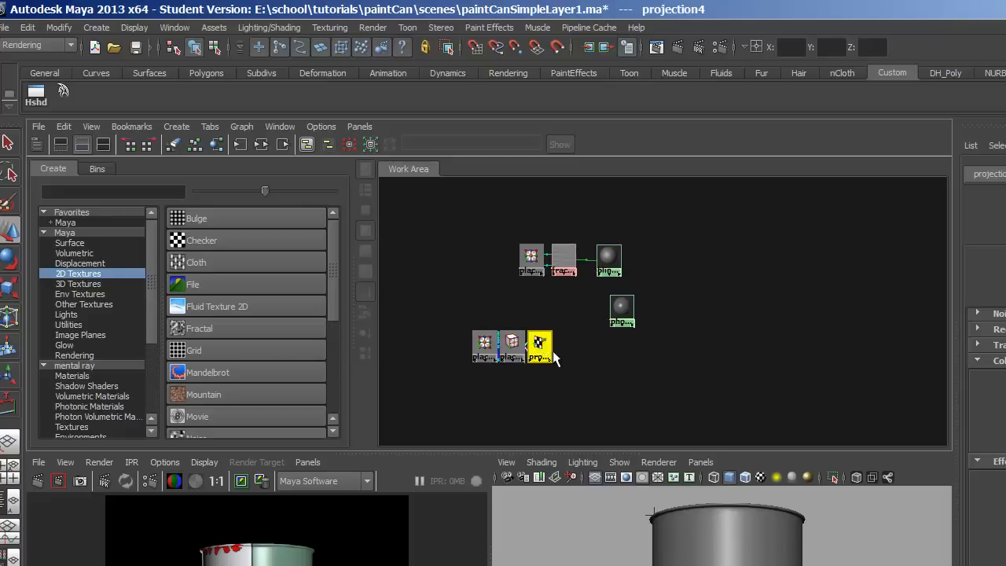
click(621, 305)
click(260, 144)
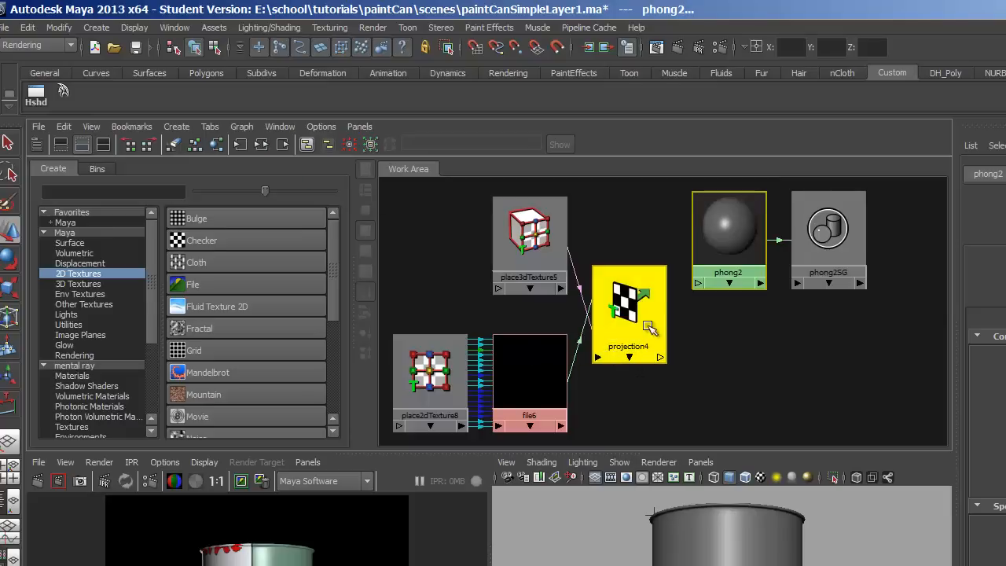
mouse_move(632, 327)
mouse_down()
mouse_move(656, 334)
mouse_move(631, 311)
mouse_up()
click(684, 321)
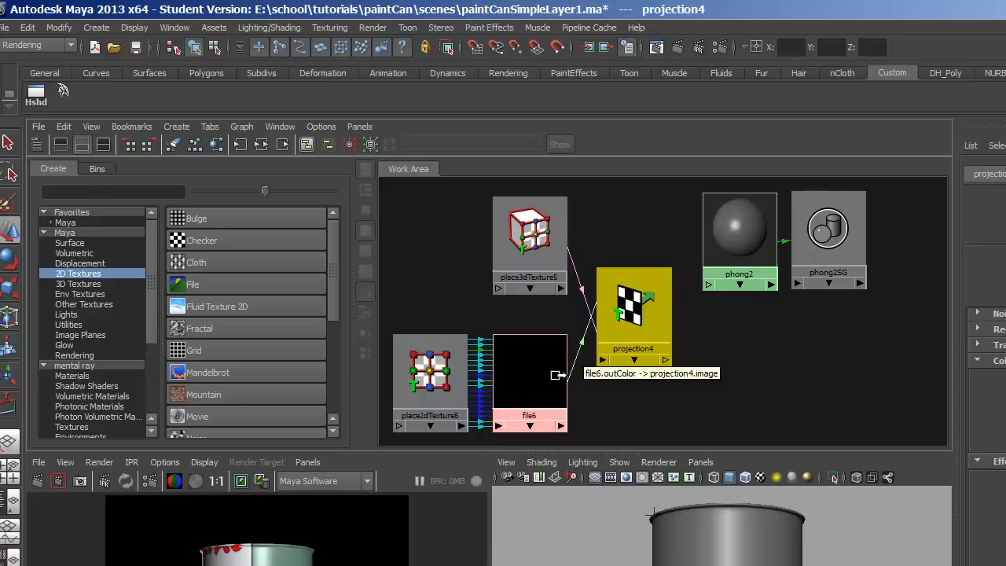
mouse_move(528, 380)
mouse_down()
mouse_move(526, 367)
mouse_move(512, 378)
mouse_move(527, 378)
mouse_up()
drag(442, 380, 444, 383)
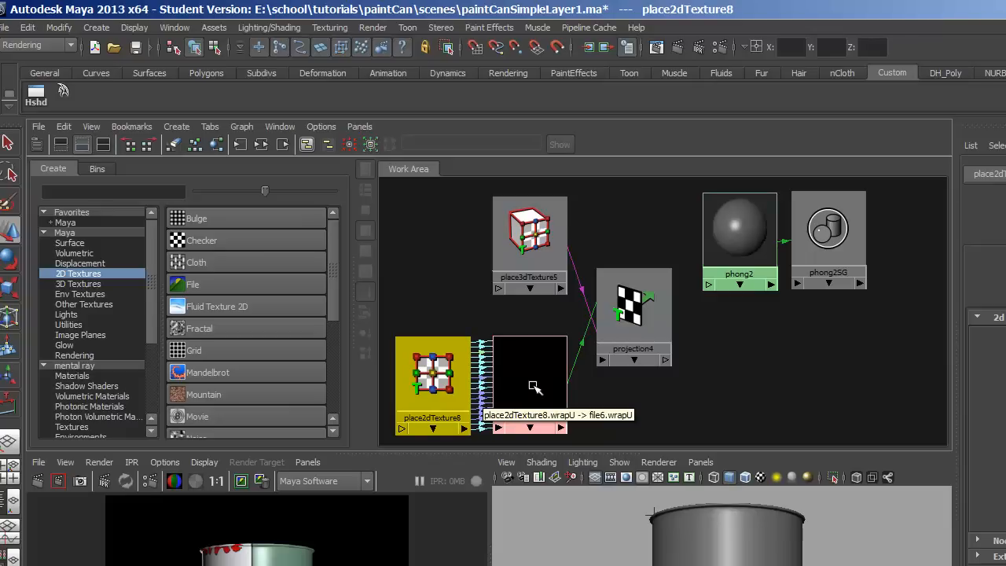
click(549, 283)
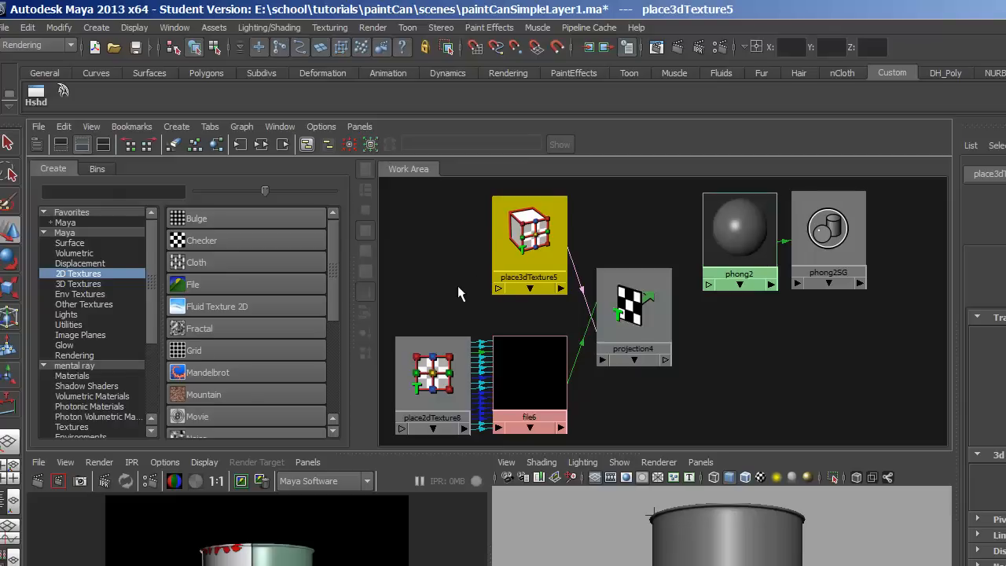
mouse_move(523, 257)
mouse_down()
mouse_move(502, 255)
mouse_move(519, 262)
mouse_up()
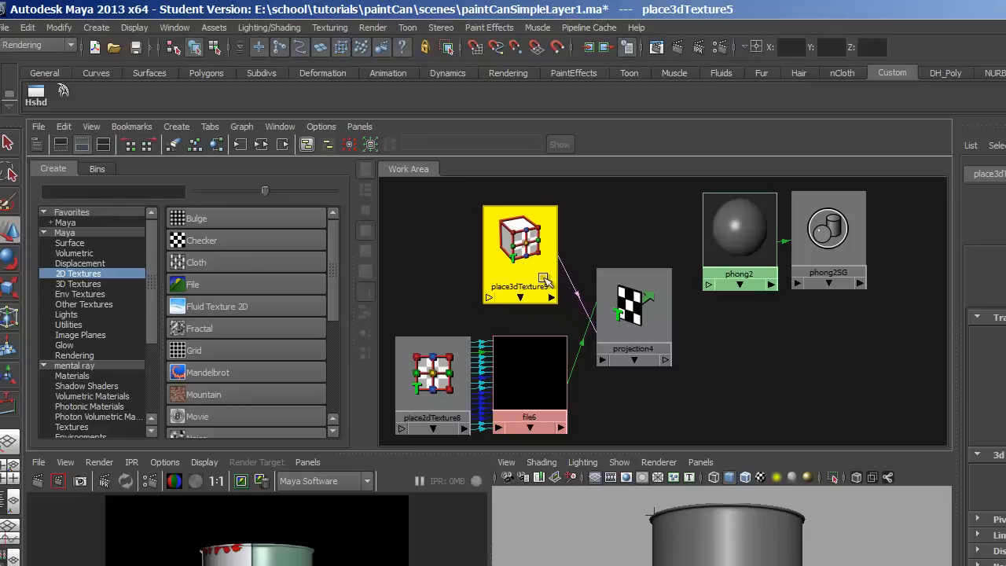
Set the projection node's Proj Type to Cylindrical and connect the projection to the color of phong2
click(633, 311)
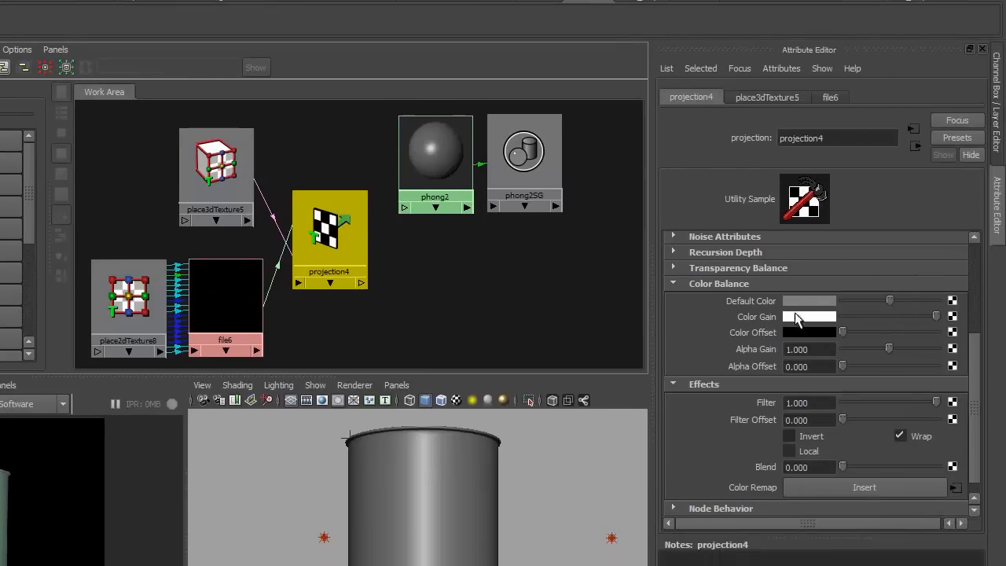
drag(973, 353, 971, 267)
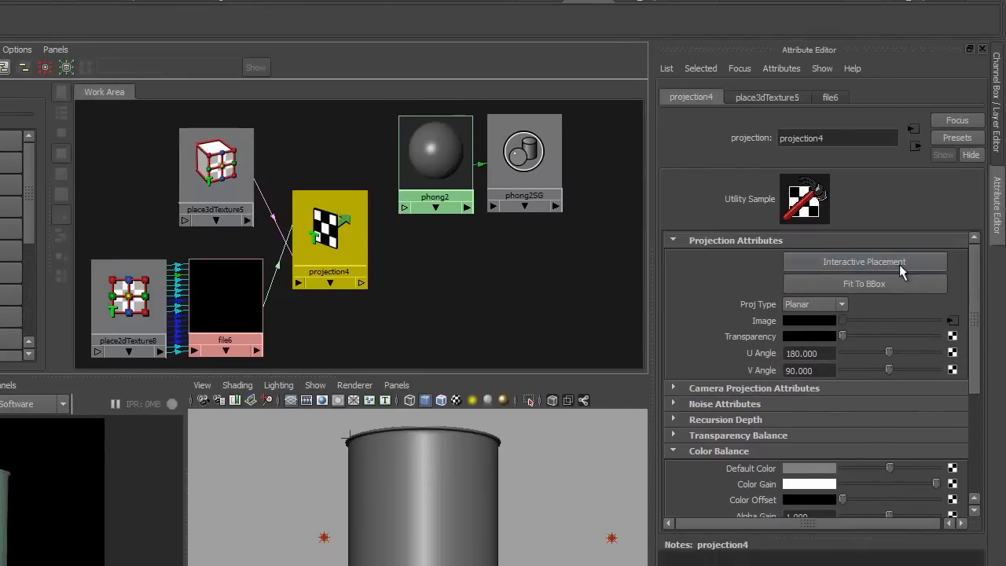
click(812, 306)
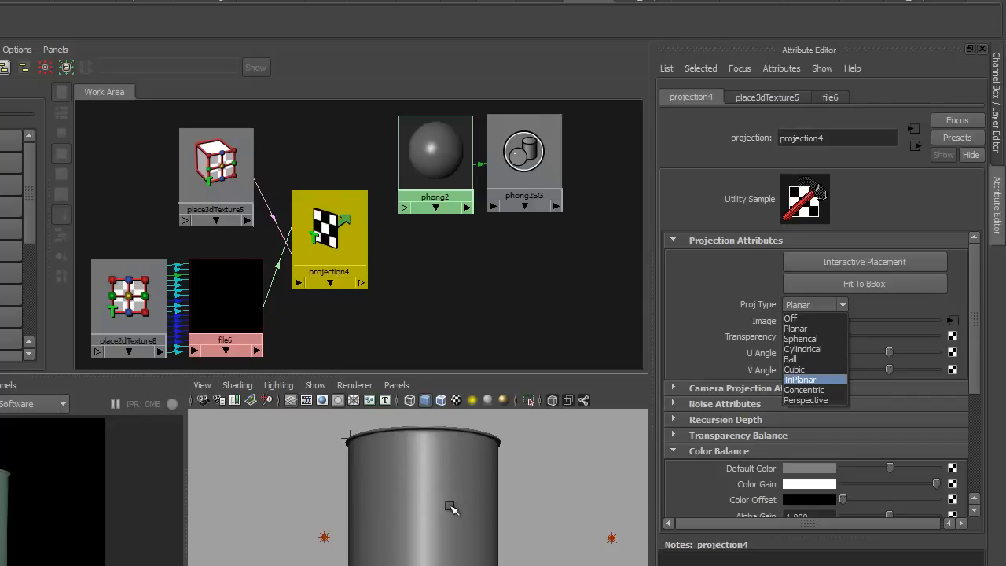
click(803, 351)
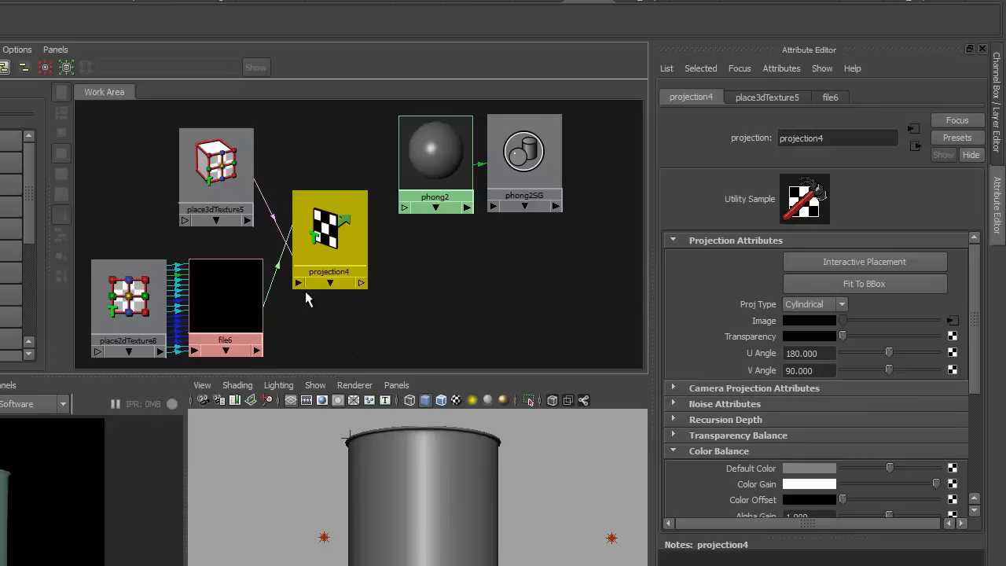
middle_drag(333, 238, 435, 139)
click(462, 188)
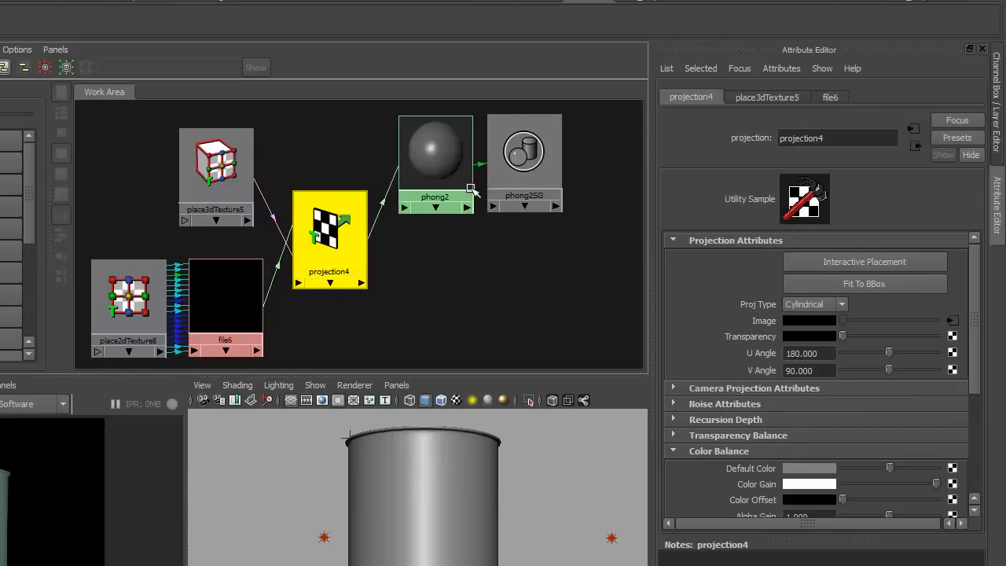
Load CanLabel.jpg from the sourceimages folder as the image of the projected file texture
click(231, 308)
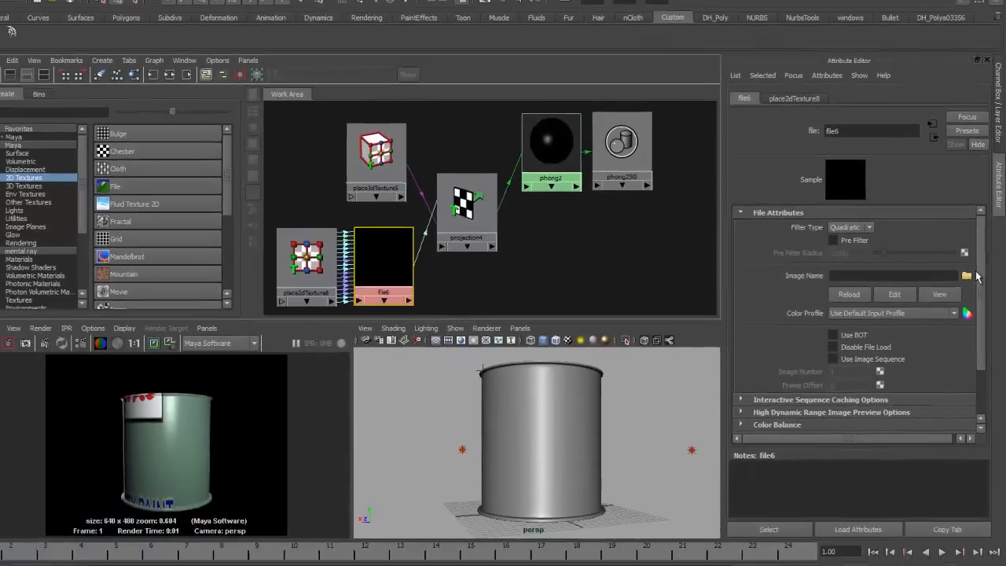
click(956, 319)
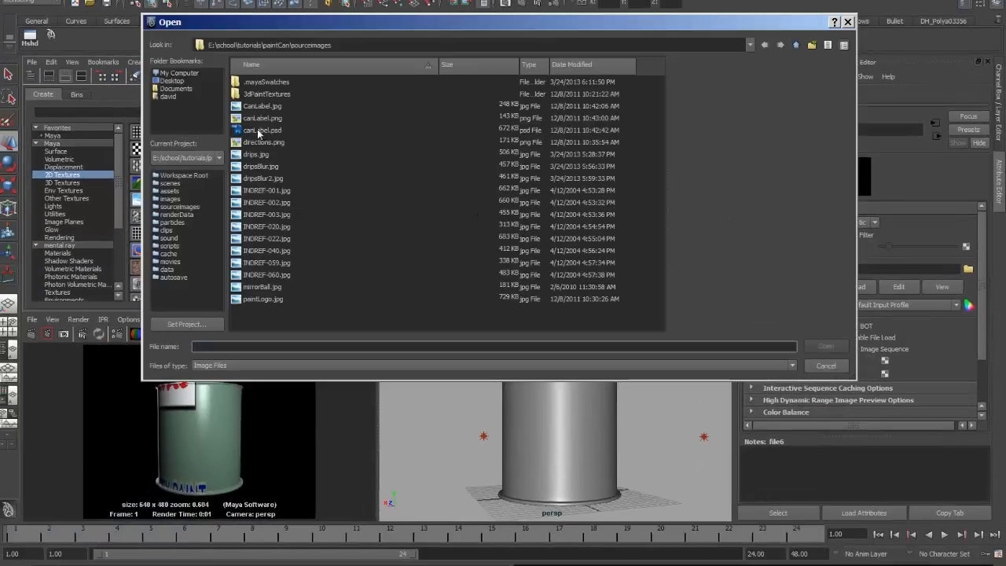
click(265, 106)
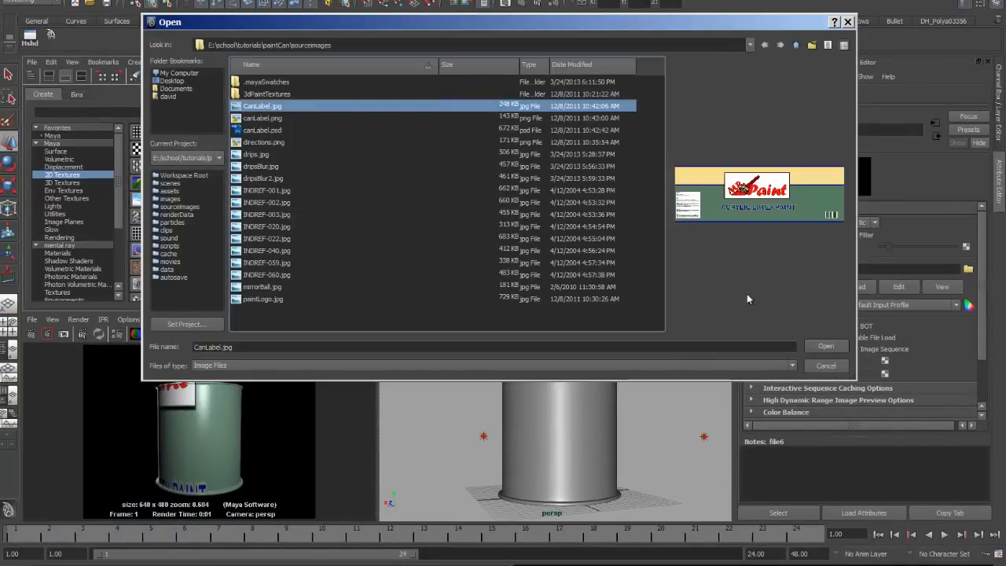
click(814, 347)
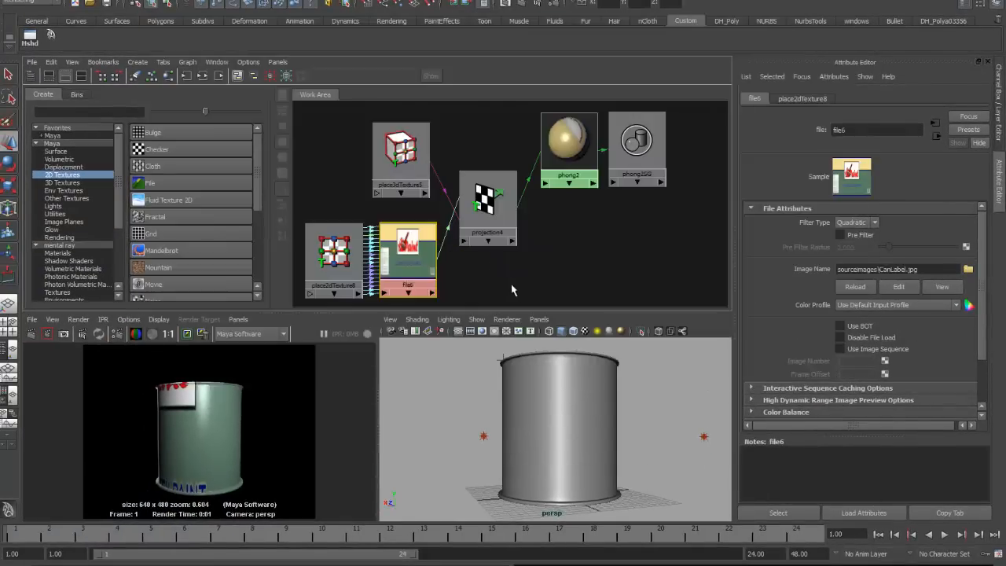
Render the can and inspect the projected label up close in the enlarged render
click(31, 333)
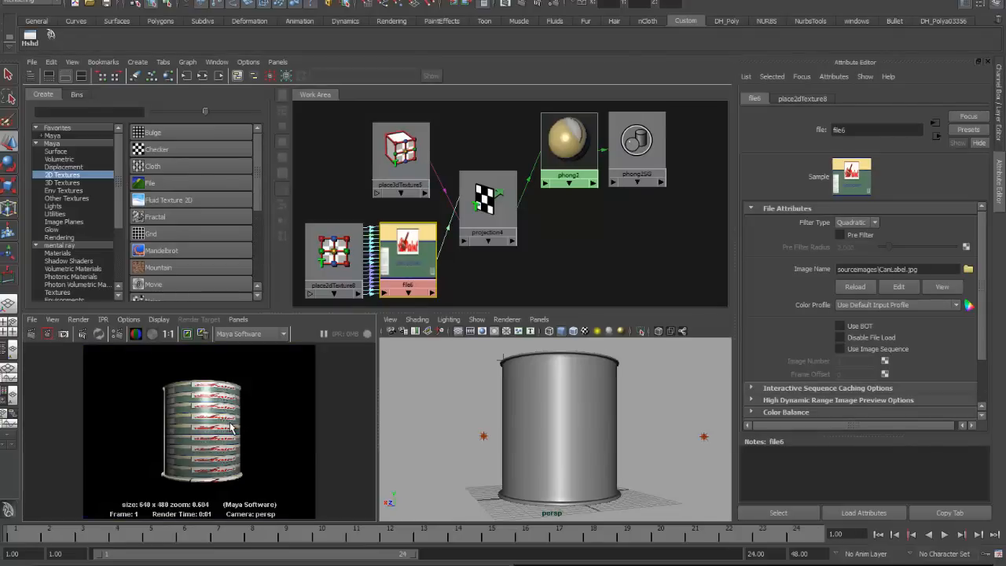
key(space)
alt+right_drag(353, 348, 682, 344)
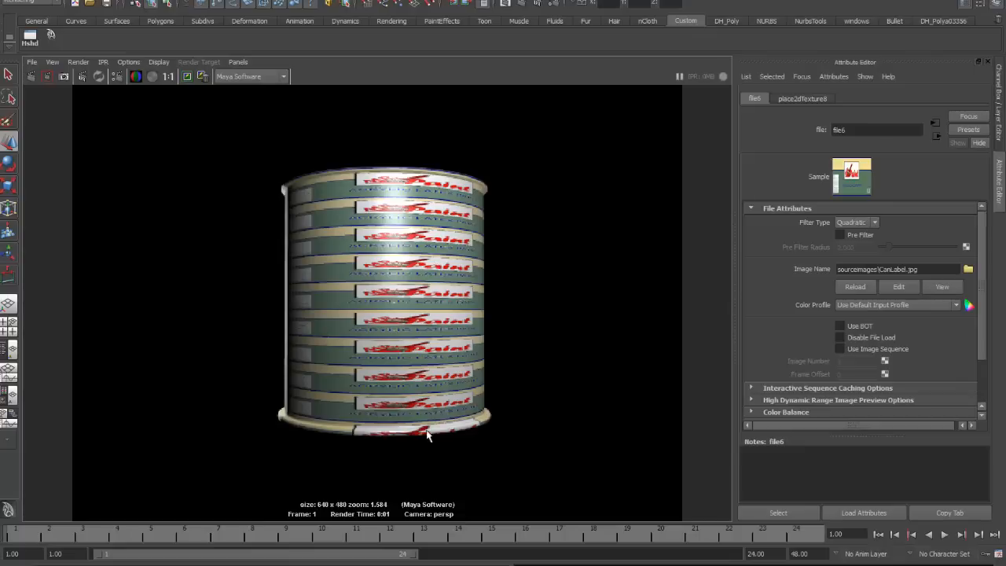
alt+middle_drag(437, 306, 435, 316)
key(space)
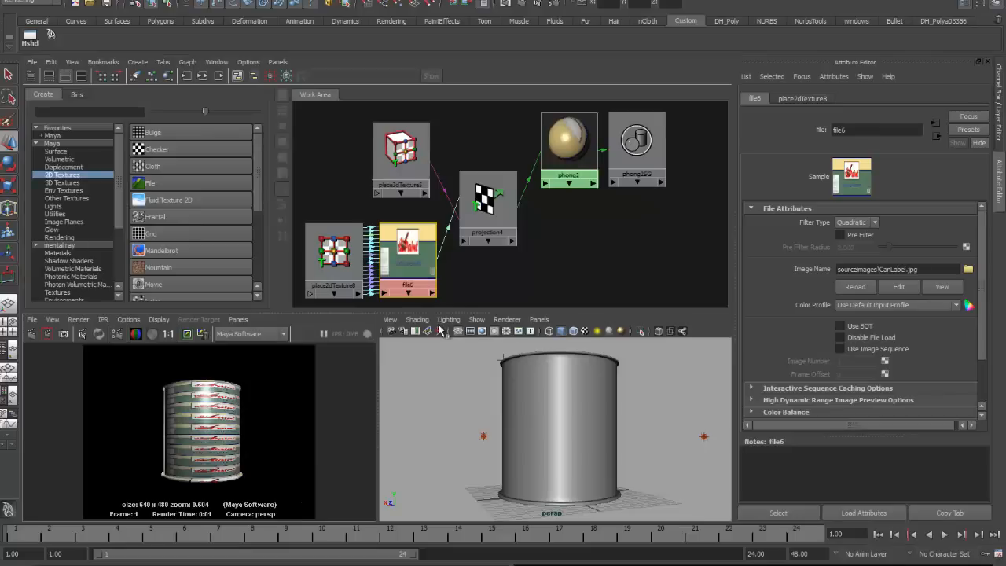
Display the can in wireframe and raise its 3D texture placement to about 10.39 in Translate Y
click(429, 407)
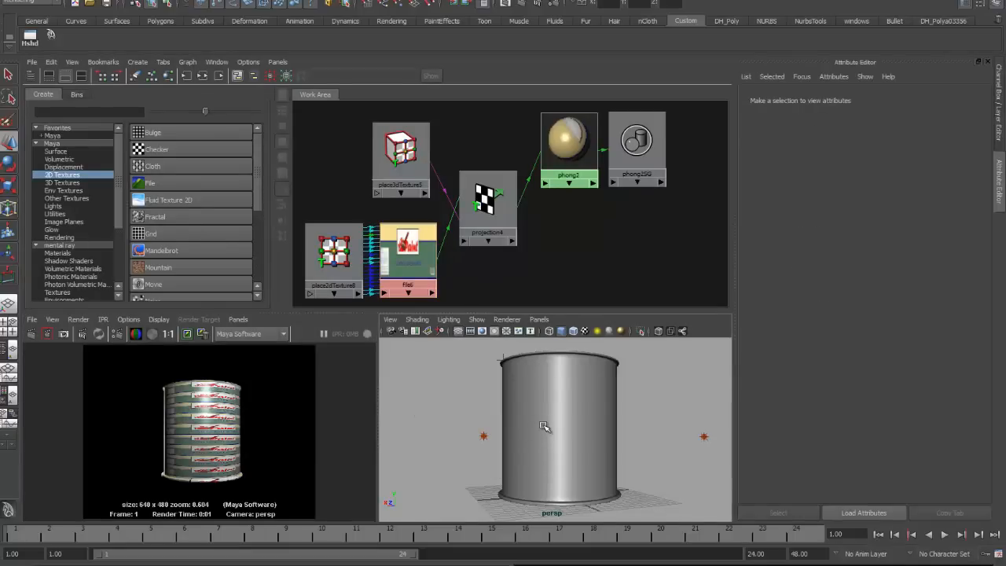
key(4)
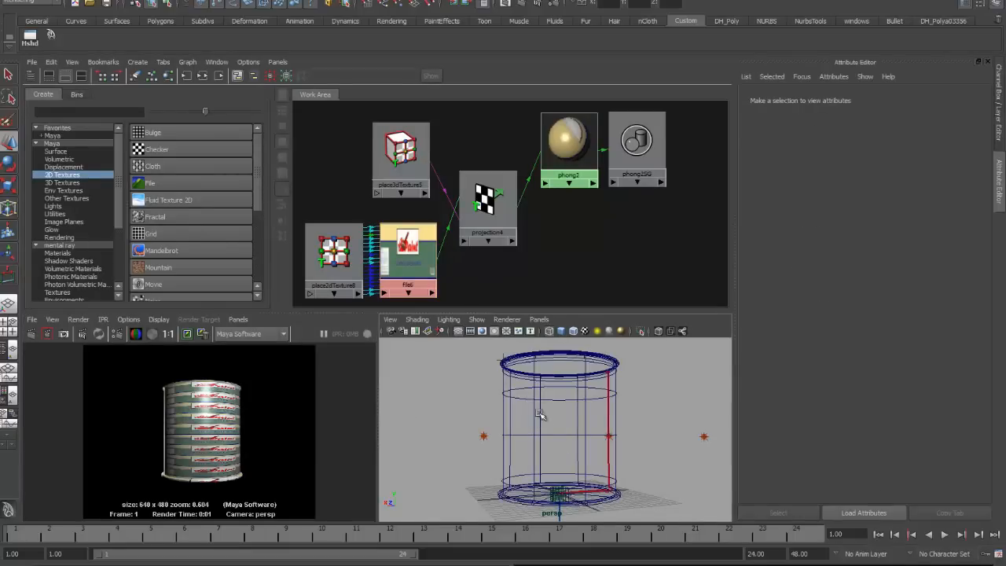
click(401, 153)
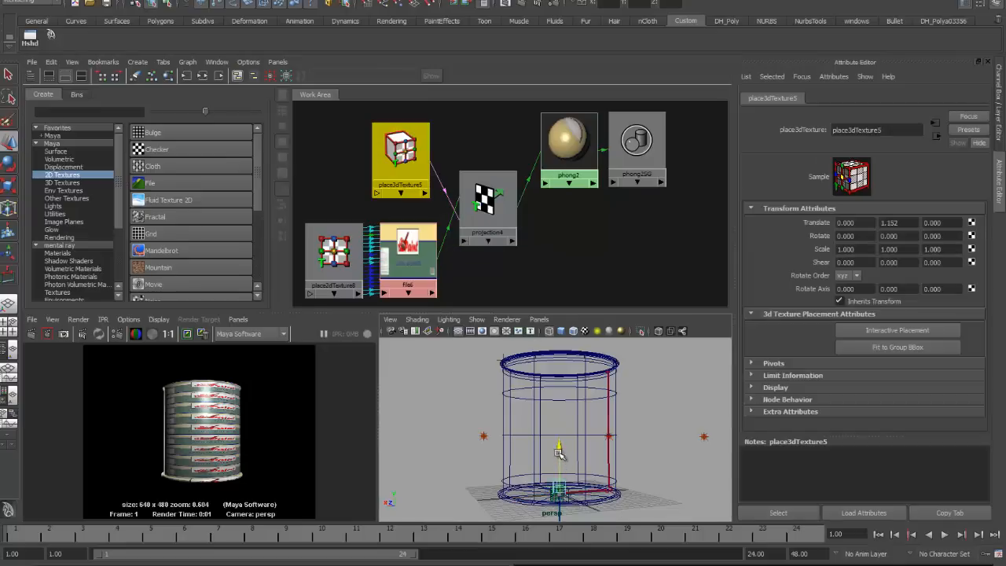
drag(559, 455, 564, 378)
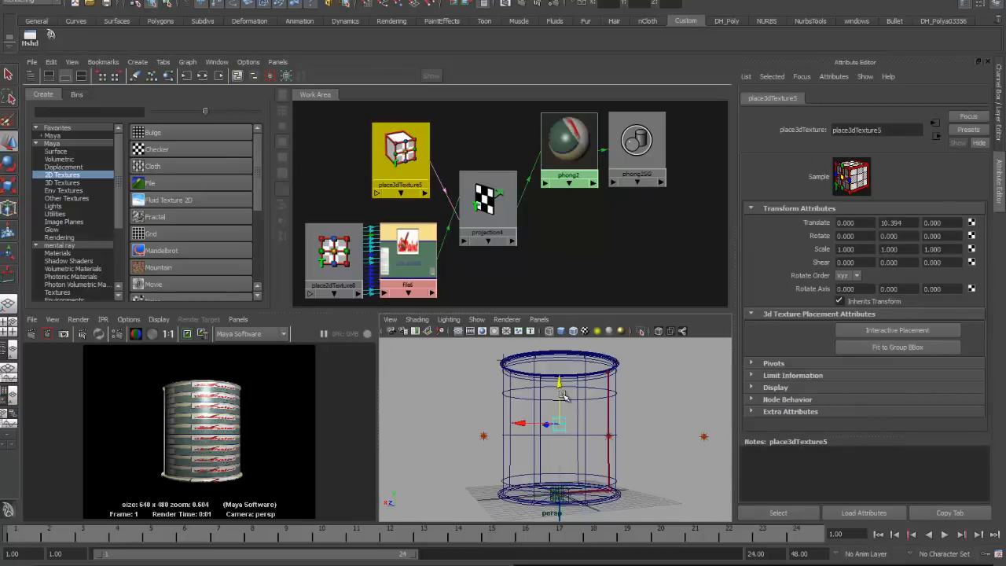
Scale the 3D texture placement uniformly to about 9.27 in the top view so it surrounds the can
key(space)
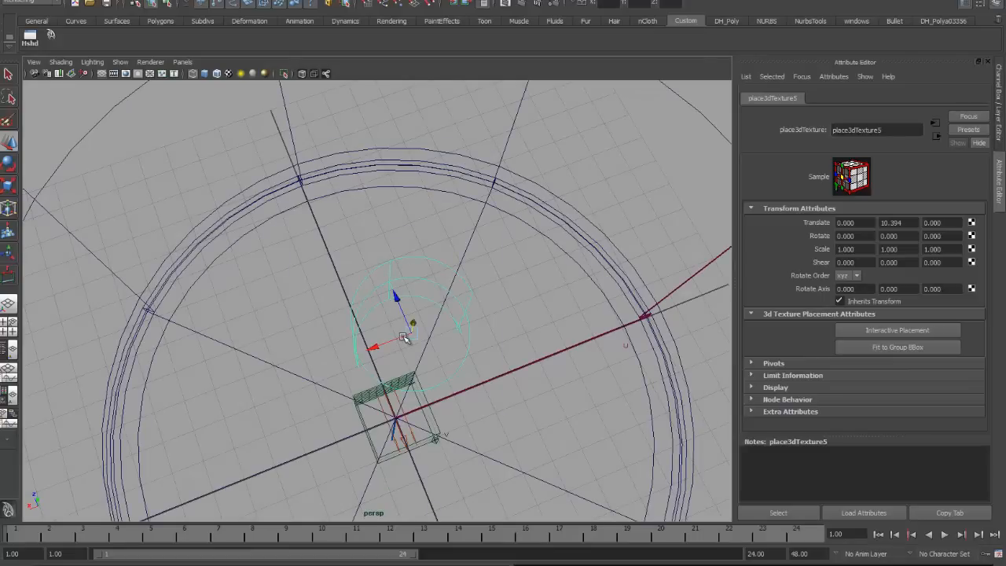
key(space)
drag(385, 306, 358, 331)
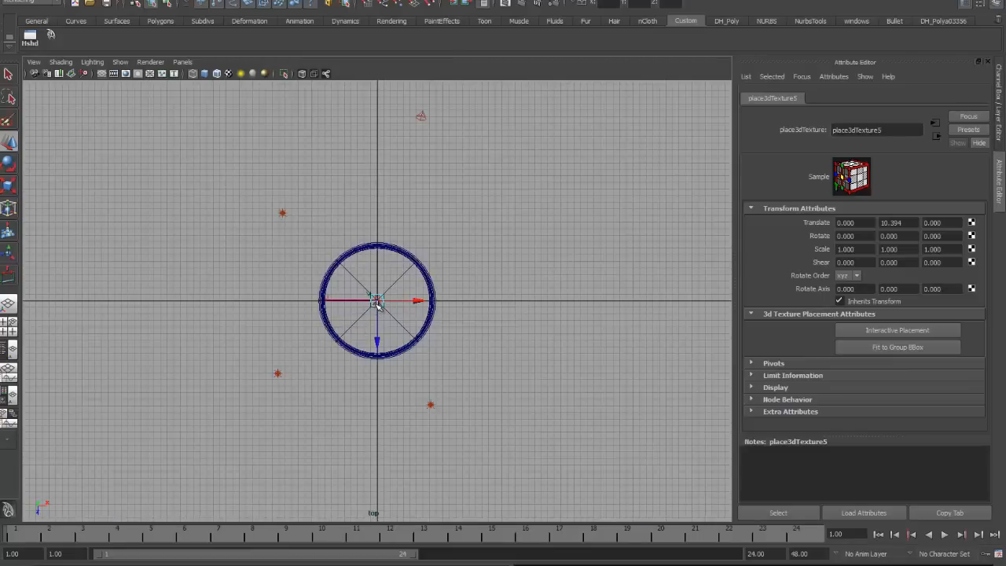
key(r)
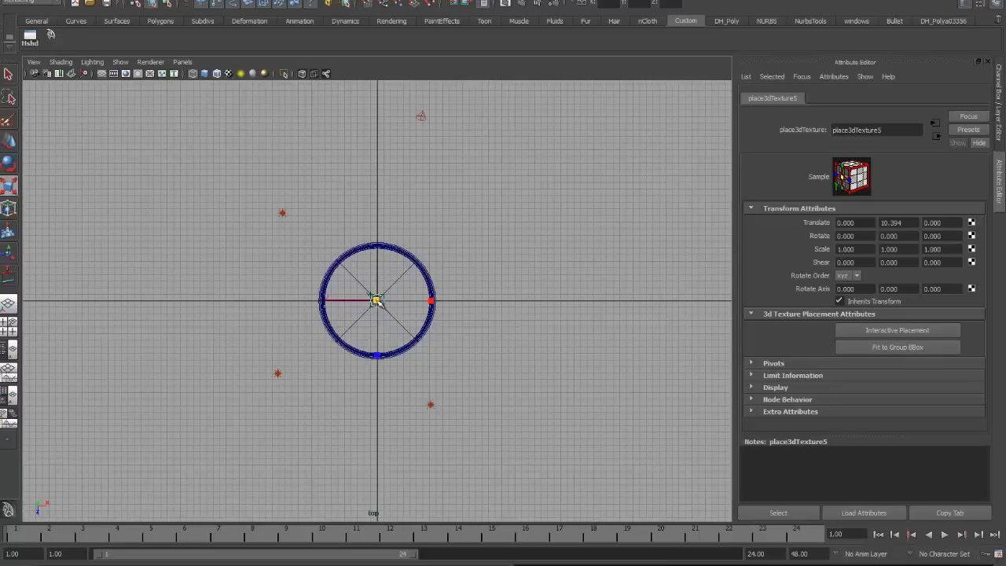
drag(378, 301, 755, 357)
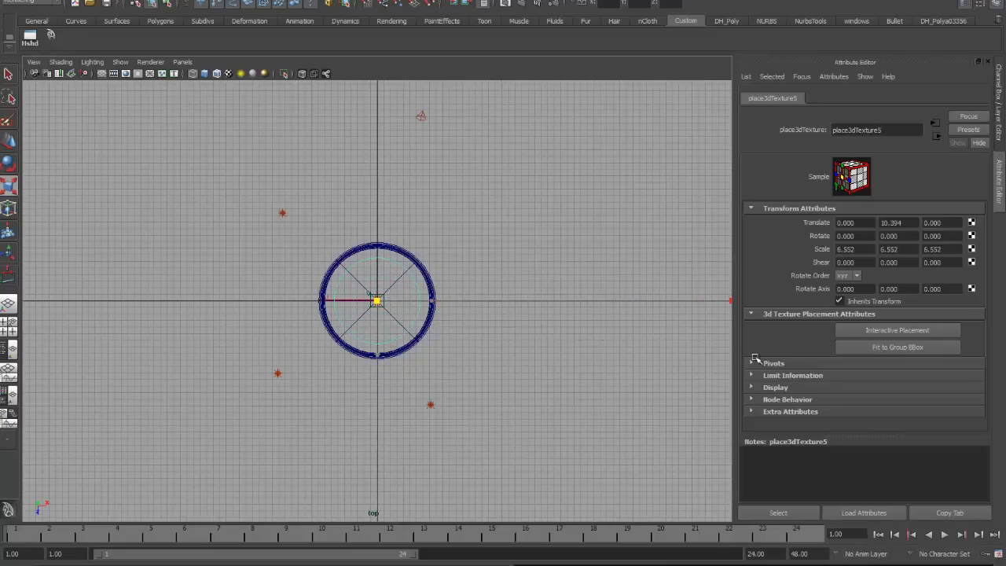
drag(378, 301, 429, 302)
Show the can shaded in the perspective view from an angle above its rim and render it
key(space)
drag(438, 267, 435, 256)
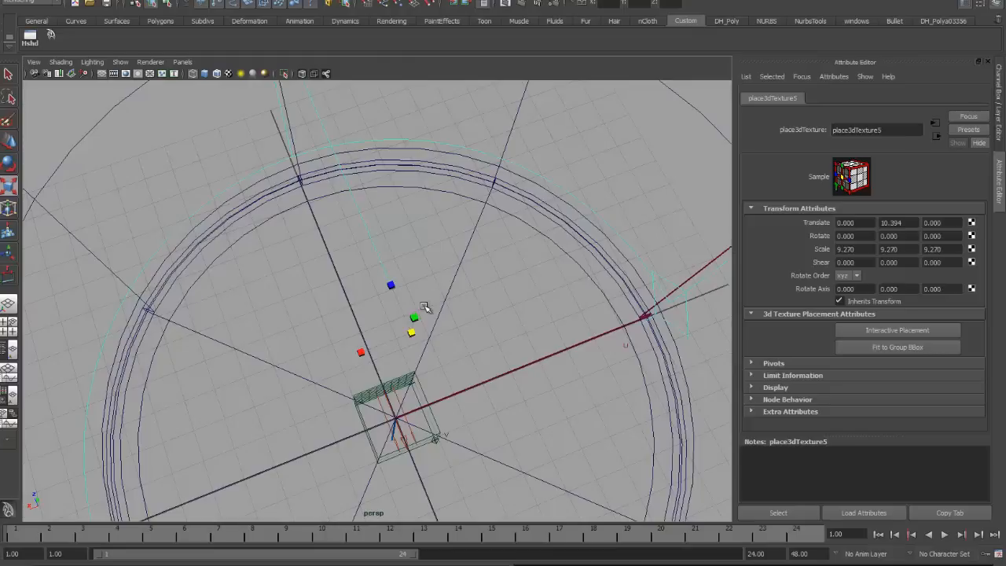
alt+drag(426, 303, 416, 272)
mouse_move(461, 291)
alt+right_down()
mouse_move(136, 317)
mouse_move(166, 338)
alt+right_up()
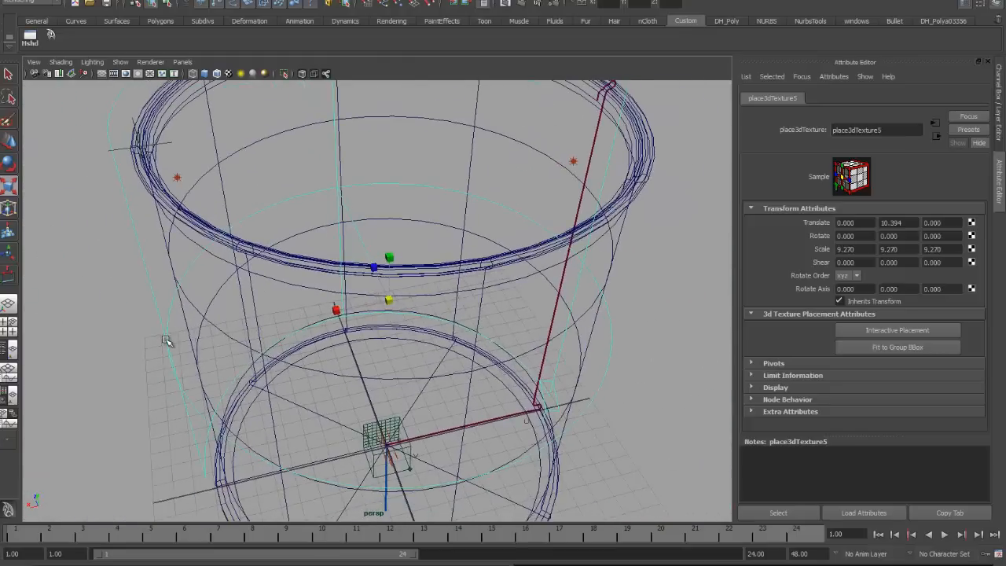
key(5)
mouse_move(199, 375)
alt+right_down()
mouse_move(465, 358)
mouse_move(254, 349)
alt+right_up()
alt+drag(254, 349, 283, 378)
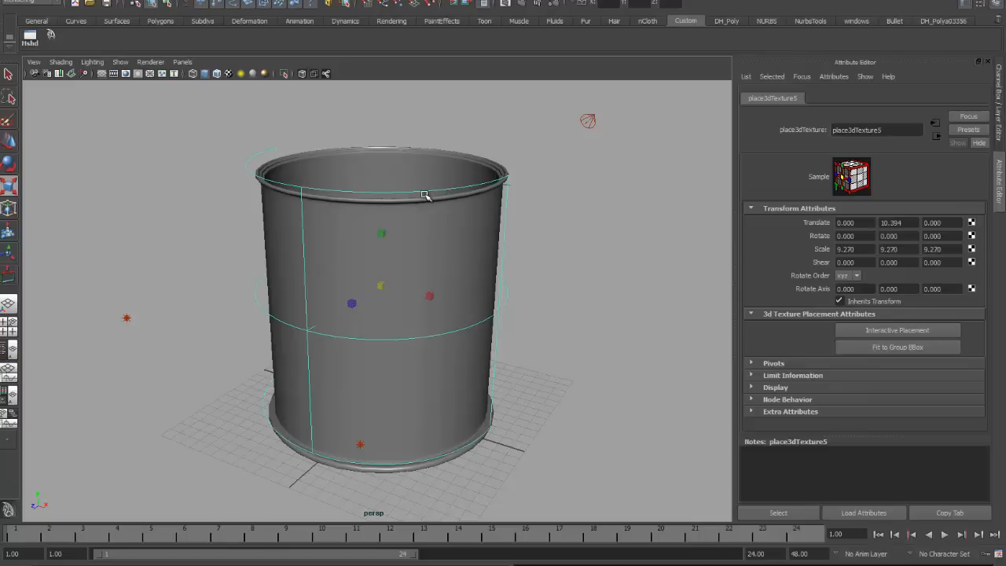
click(519, 3)
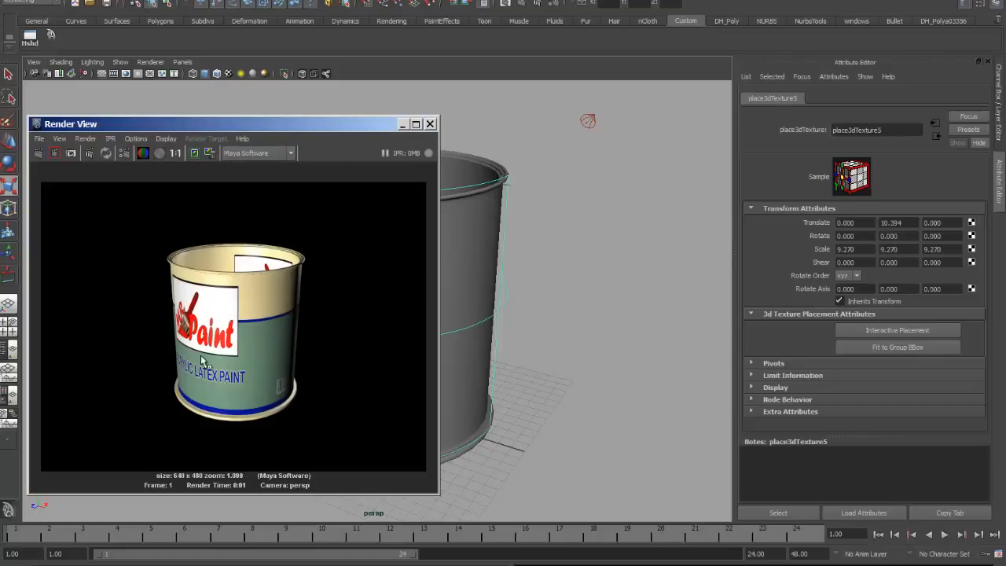
Render the can from another side to check the label coverage, and close the enlarged render
alt+drag(503, 331, 554, 324)
click(72, 154)
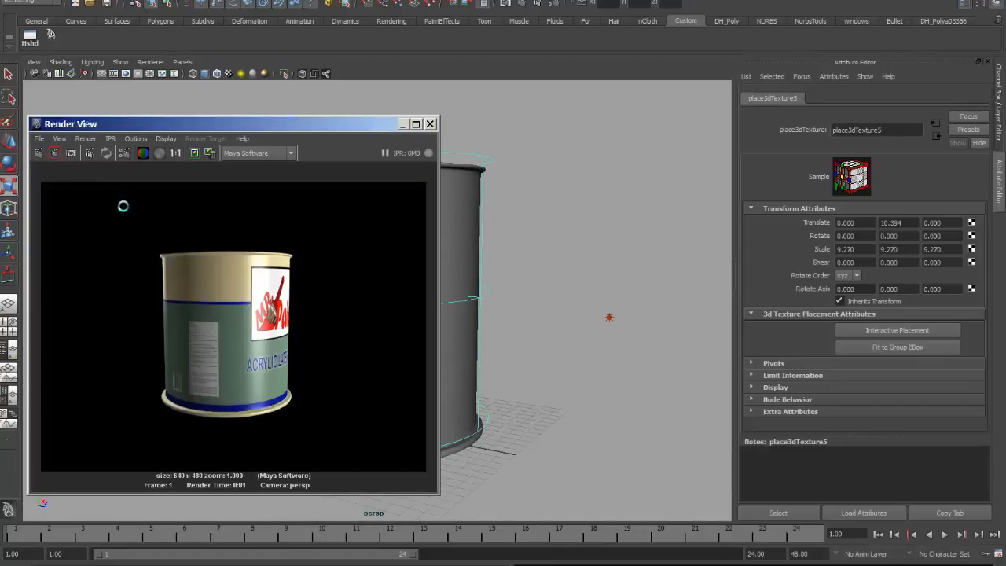
click(430, 125)
alt+drag(530, 276, 523, 296)
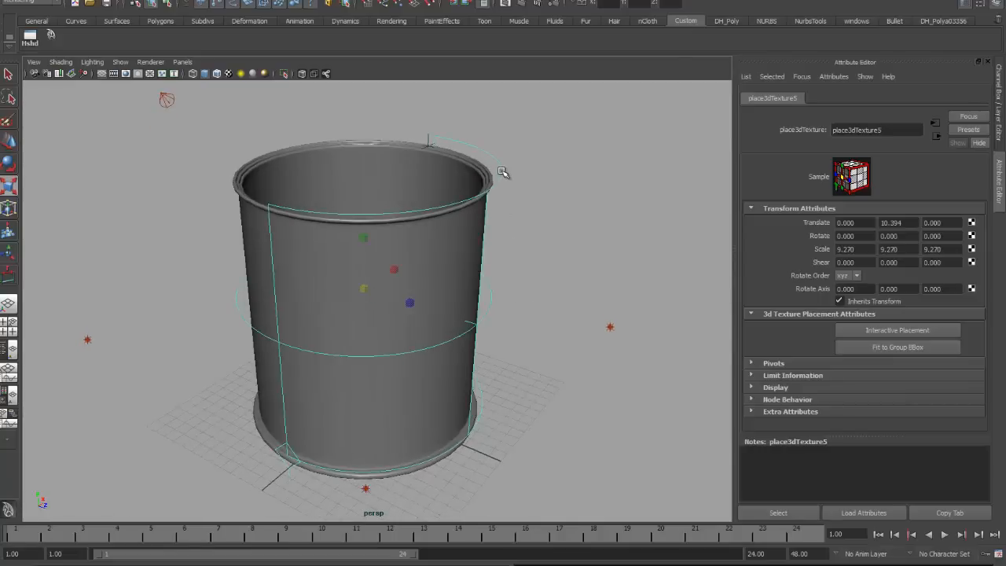
Set the U Angle of the label's cylindrical projection to 360 in the Hypershade layout and render the can
click(30, 36)
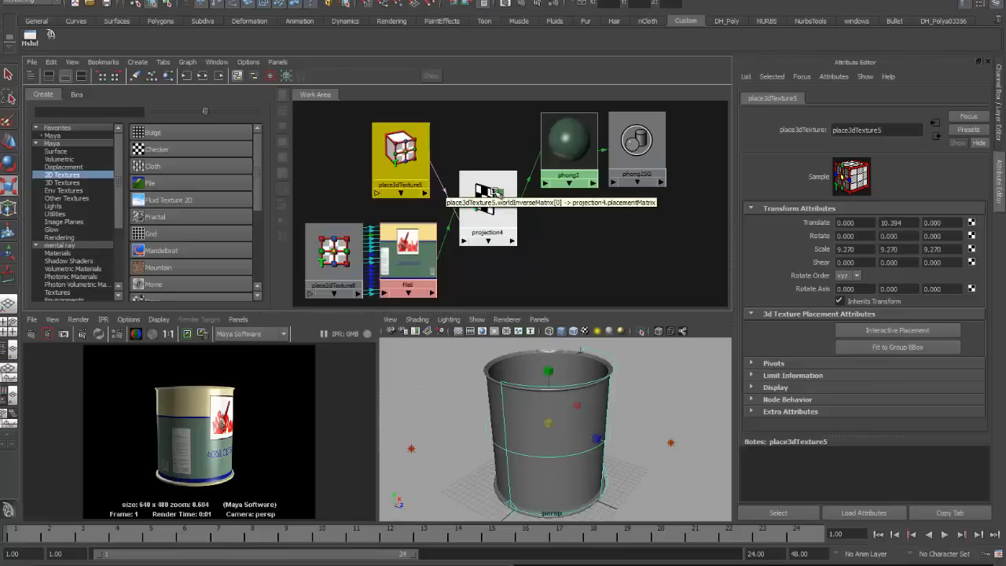
click(481, 197)
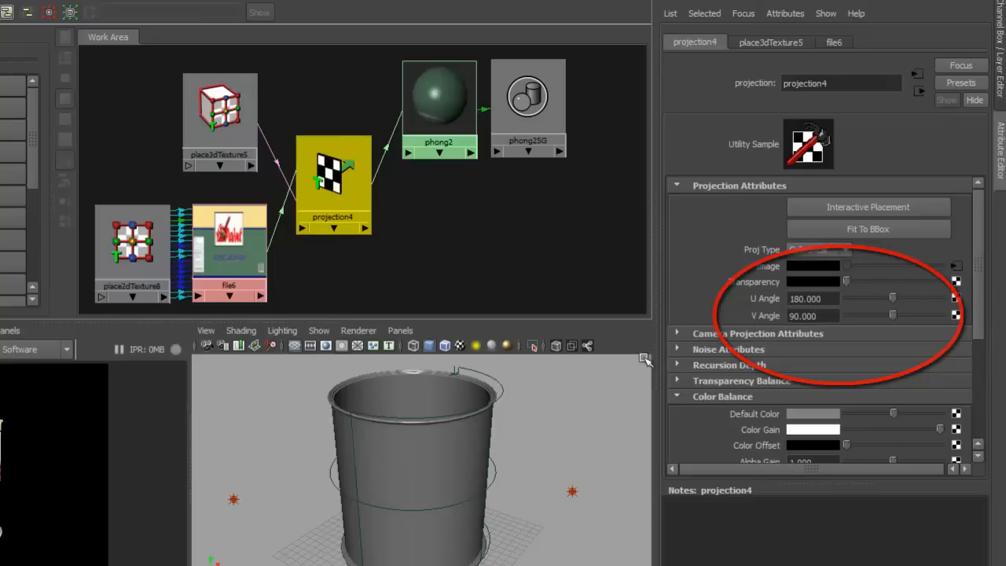
click(499, 381)
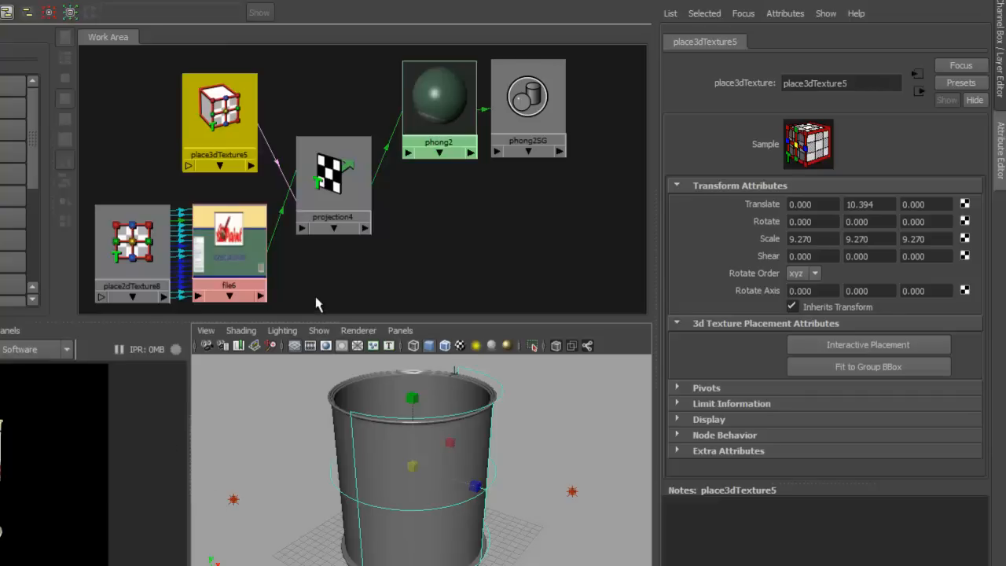
click(340, 195)
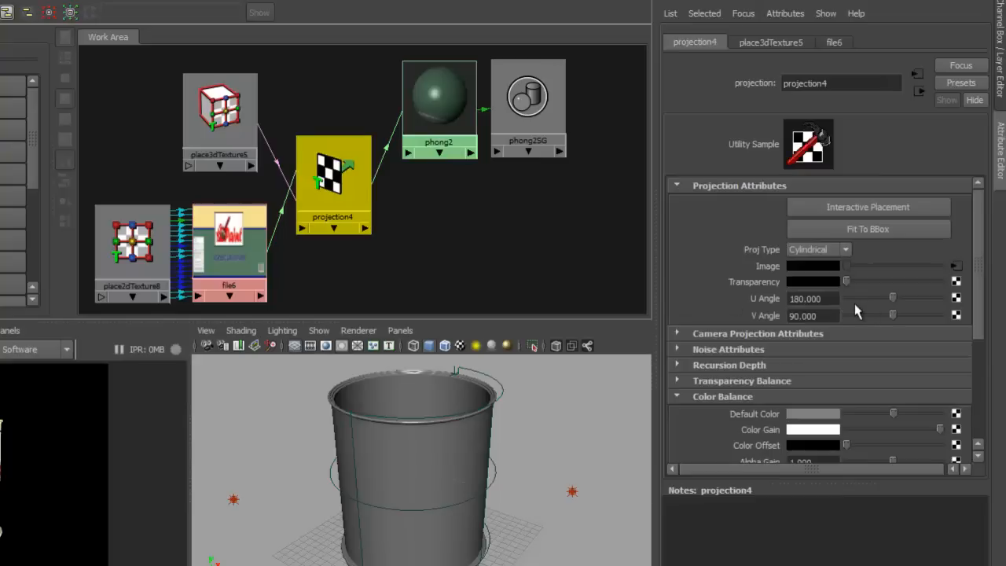
drag(894, 301, 947, 299)
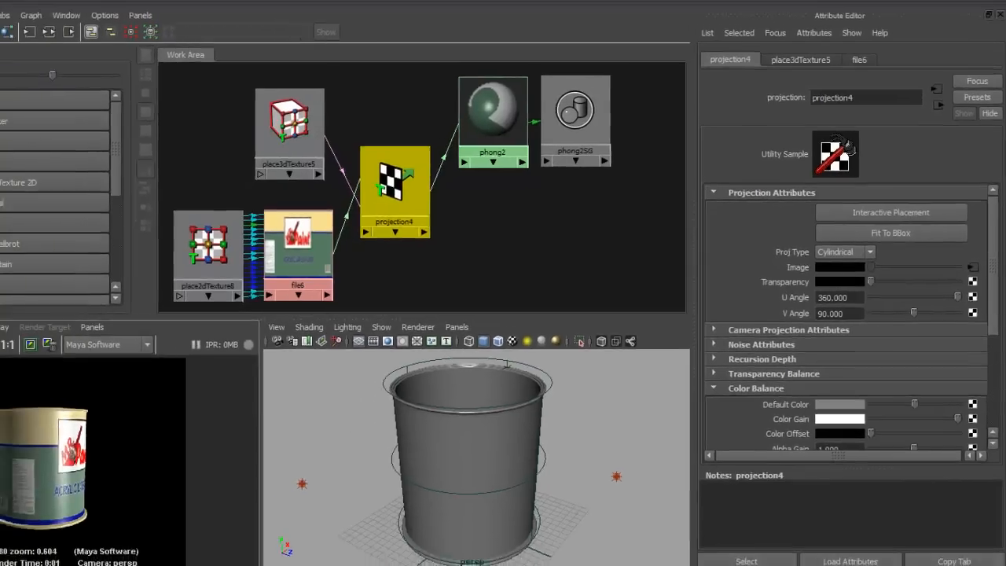
click(1, 337)
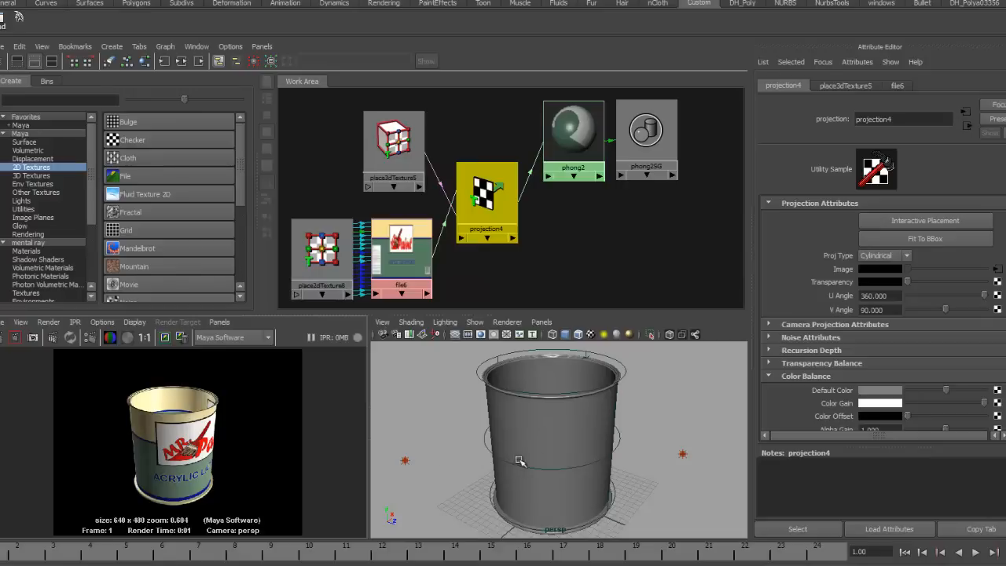
Render the can from a lower front angle and from the opposite side to check the label wrap
alt+drag(521, 461, 492, 431)
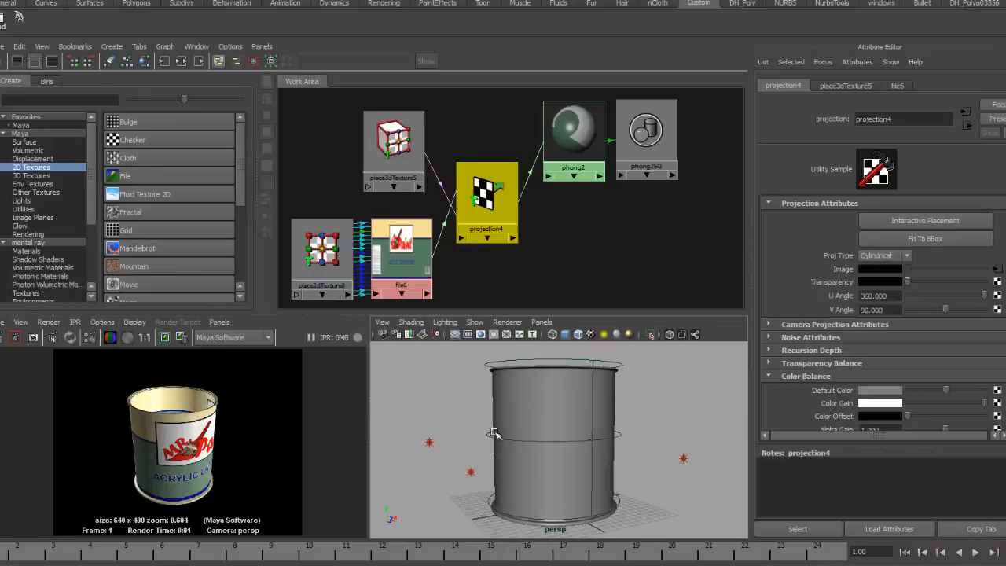
click(3, 338)
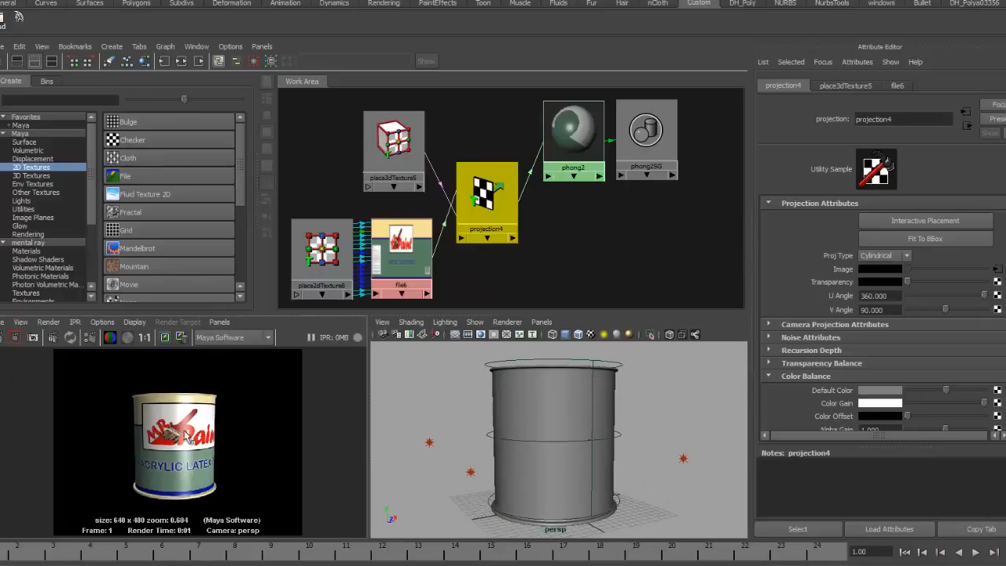
alt+drag(451, 436, 654, 437)
click(4, 338)
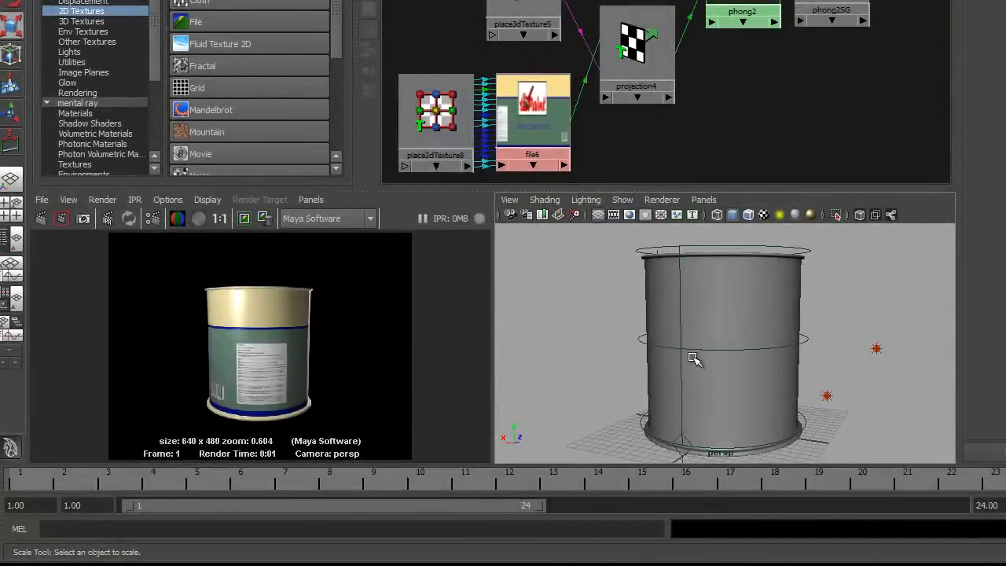
Shrink the 3D texture placement to about 6.69 in Scale Y, lower it to about 9.97 in Translate Y, and render
alt+drag(693, 362, 655, 366)
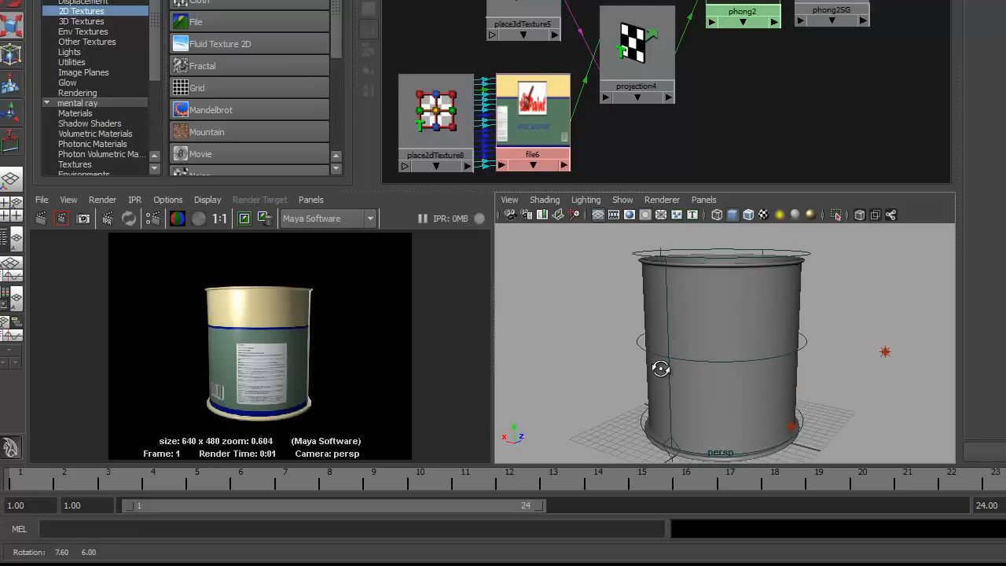
click(755, 250)
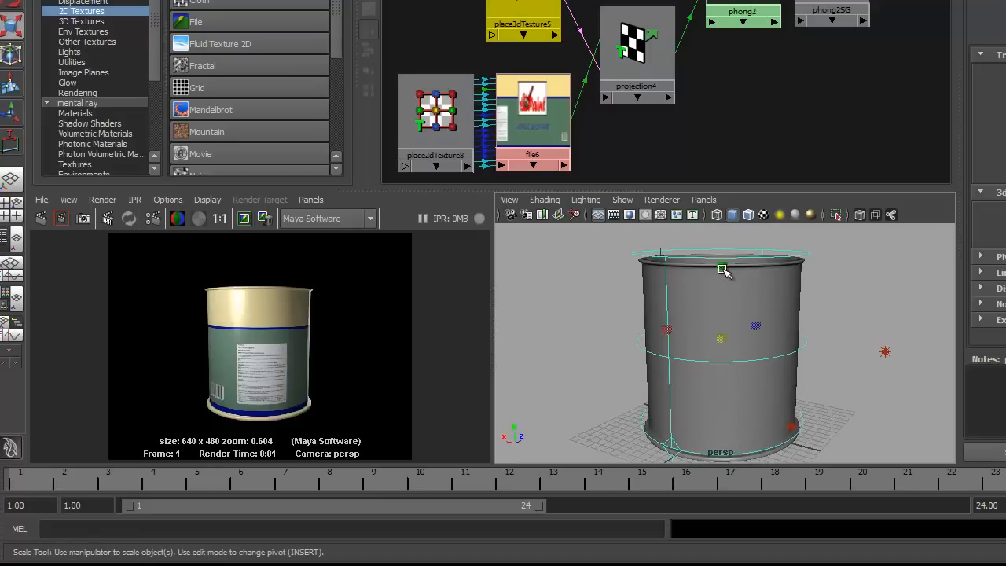
drag(723, 266, 721, 288)
key(w)
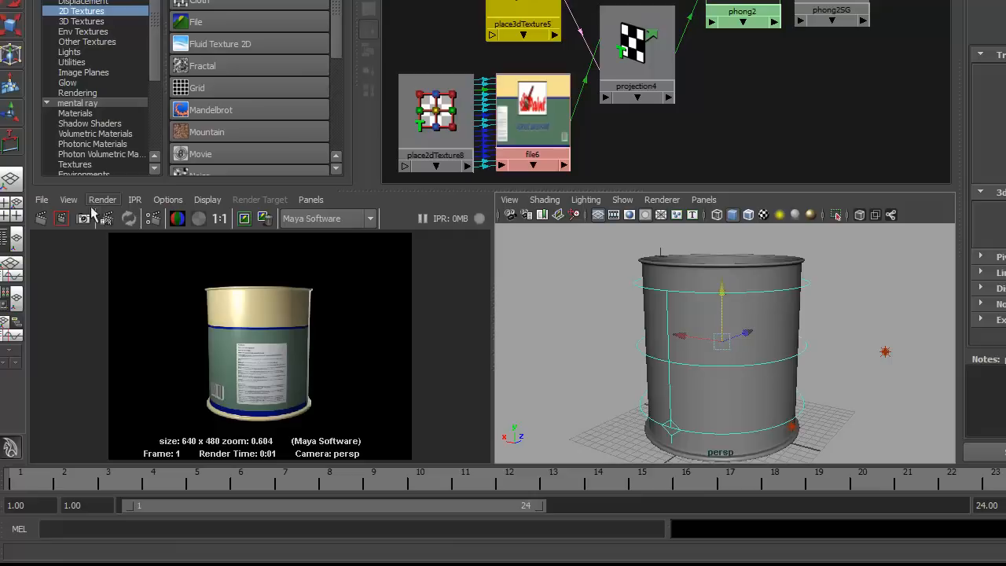
click(41, 219)
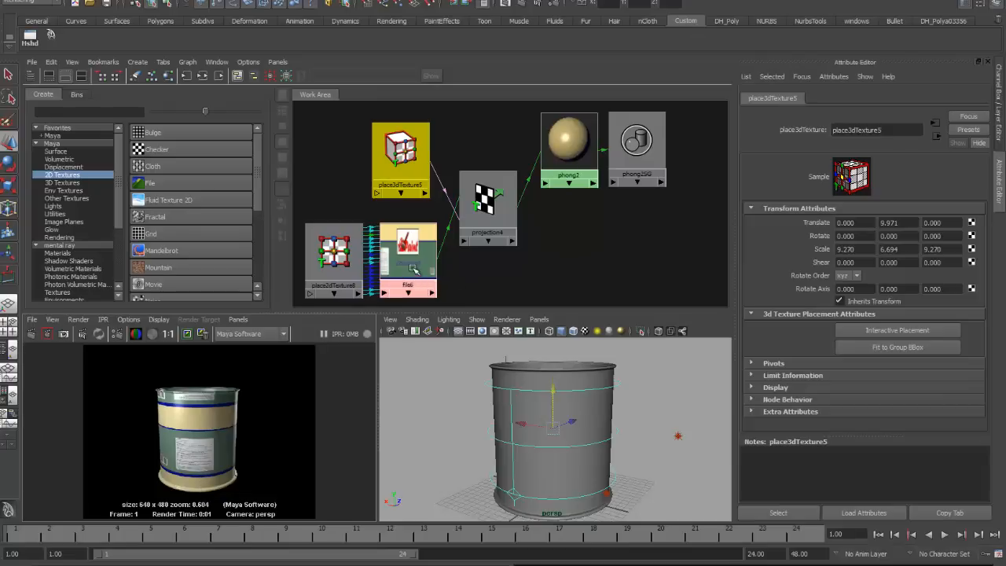
Turn off Wrap U and Wrap V on the label file's 2D texture placement and render the can
click(346, 264)
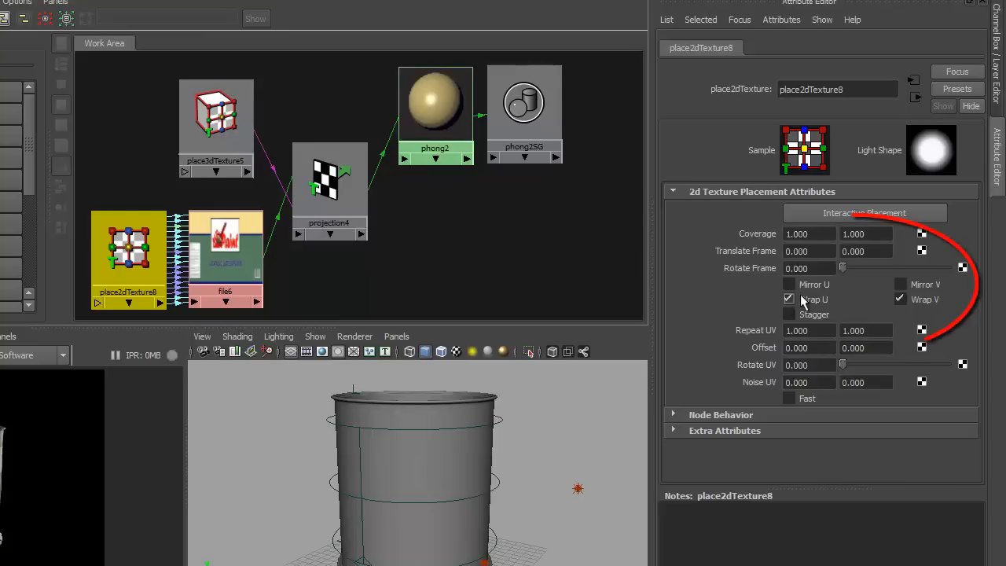
click(788, 300)
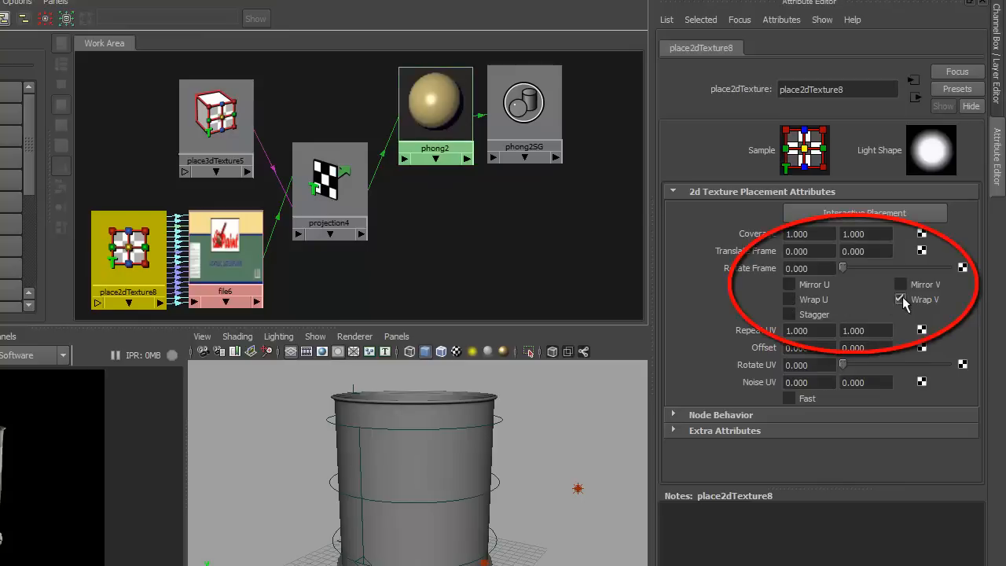
click(902, 299)
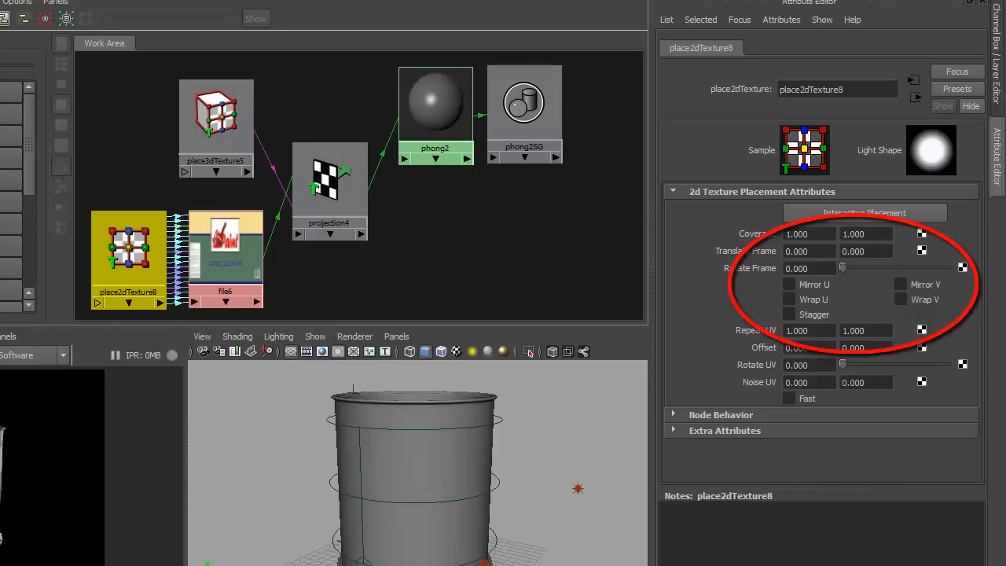
click(22, 335)
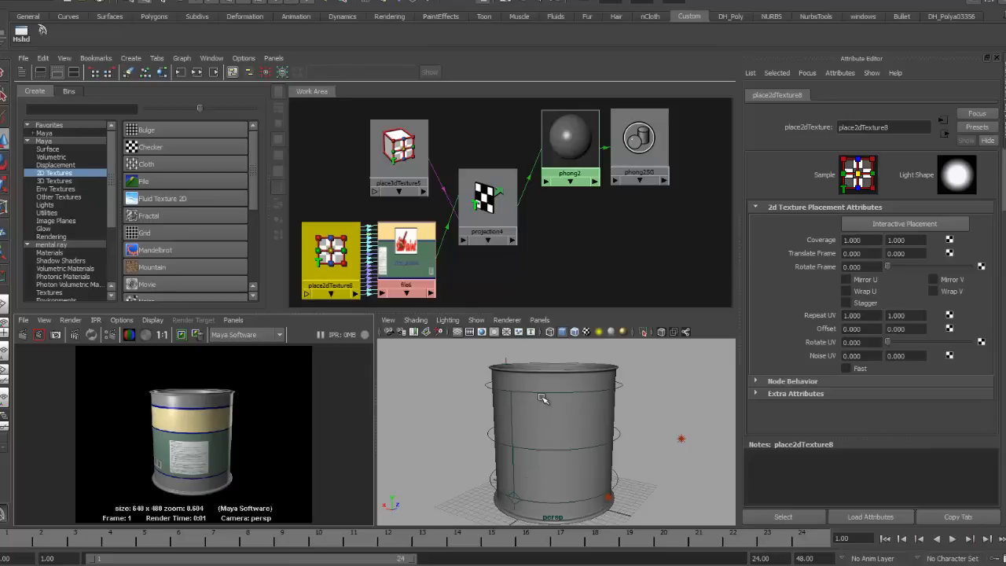
Set the projection's U Angle to 325 and render the can from the side showing the label gap
click(488, 228)
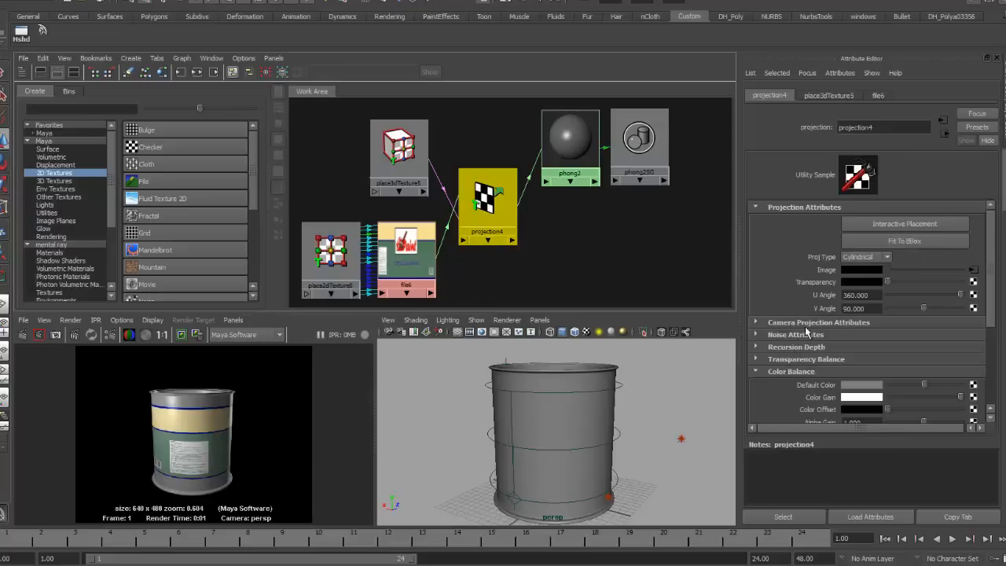
click(880, 295)
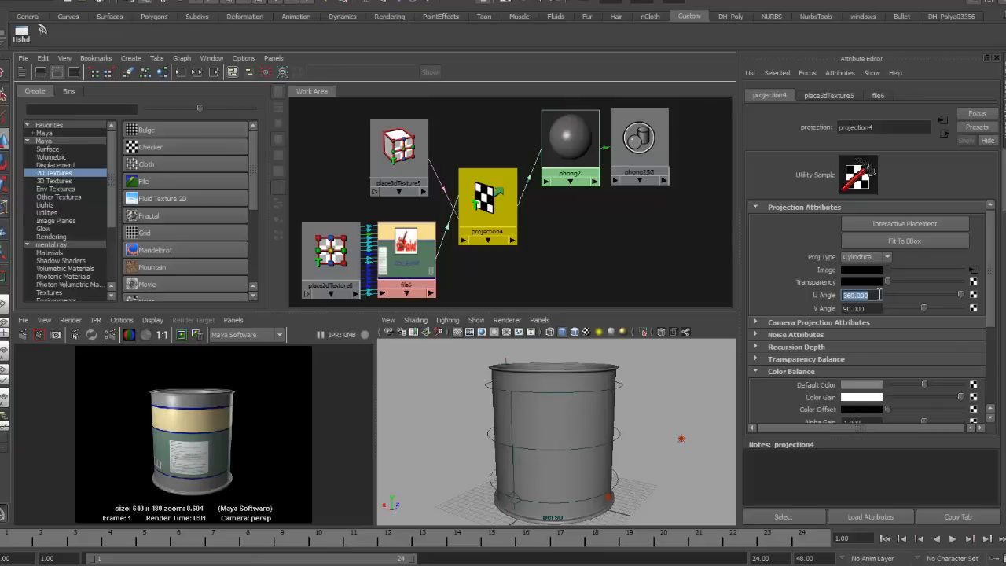
text(325)
key(Return)
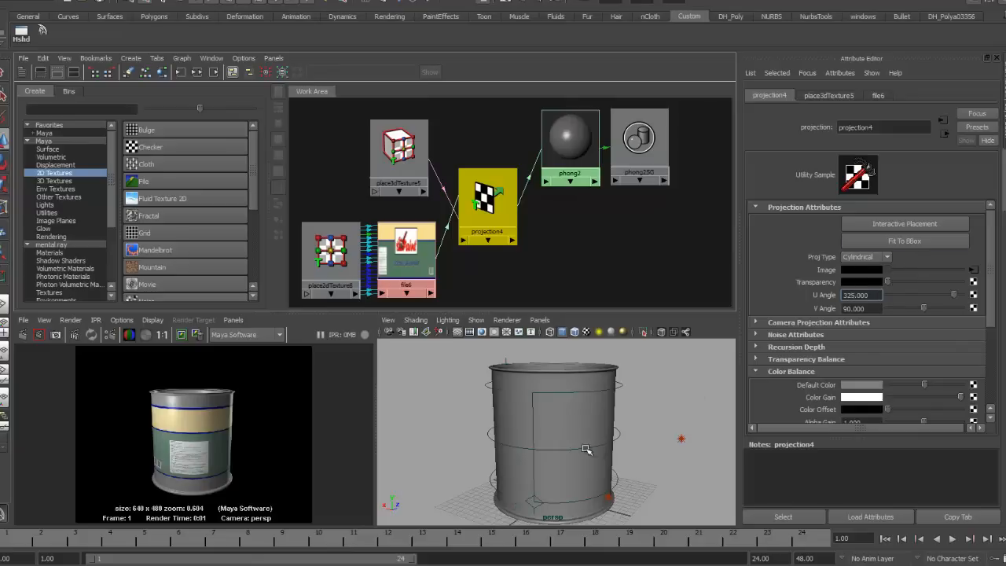
alt+drag(506, 412, 554, 405)
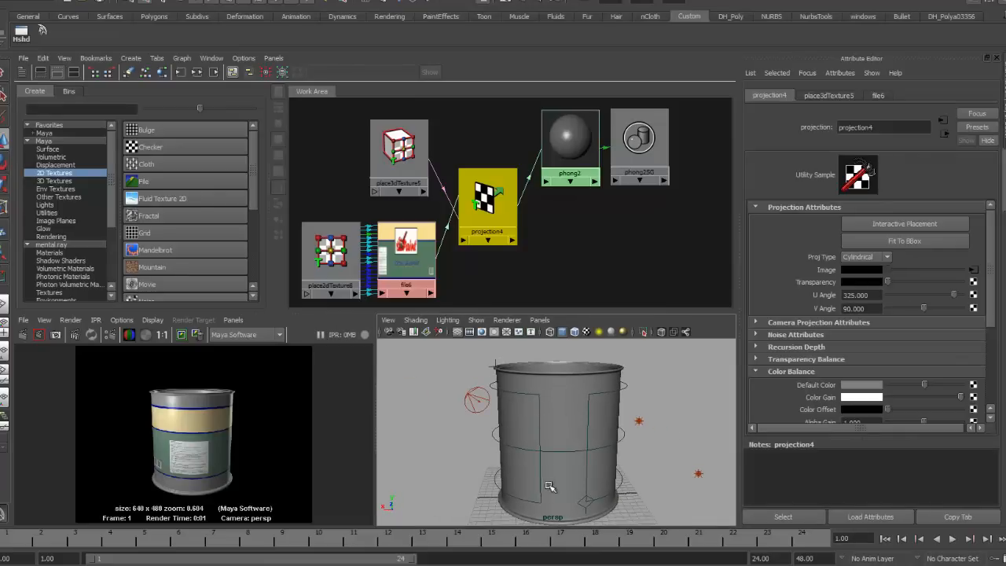
click(39, 335)
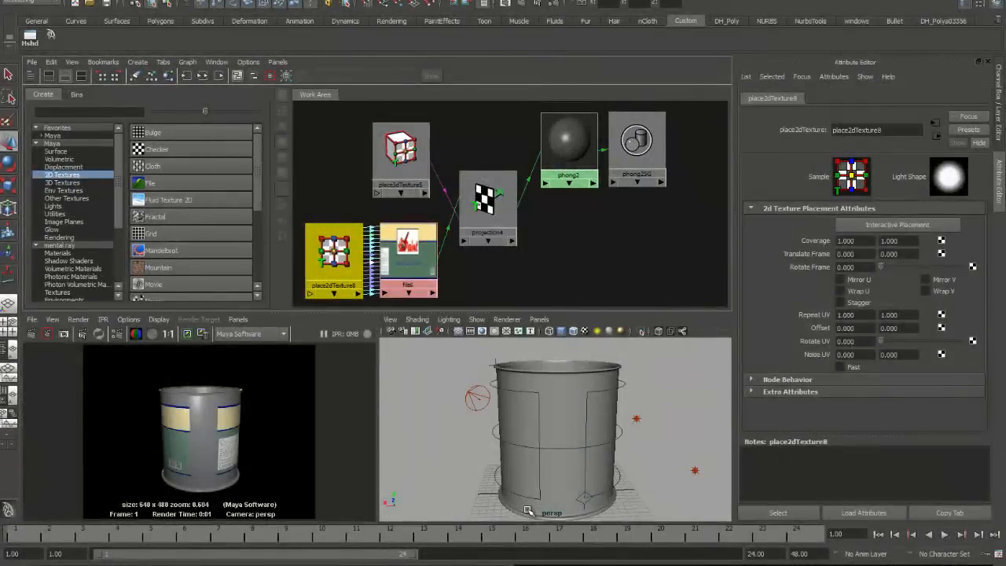
Render the can with the metal Blinn assigned, and compare it by reassigning the label Phong and rendering a region
click(497, 216)
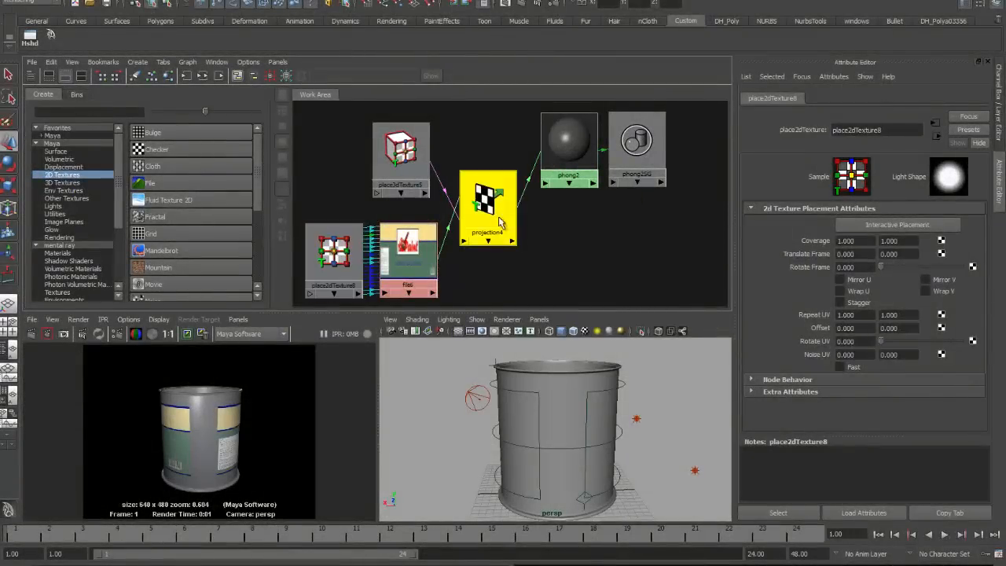
drag(492, 217, 496, 208)
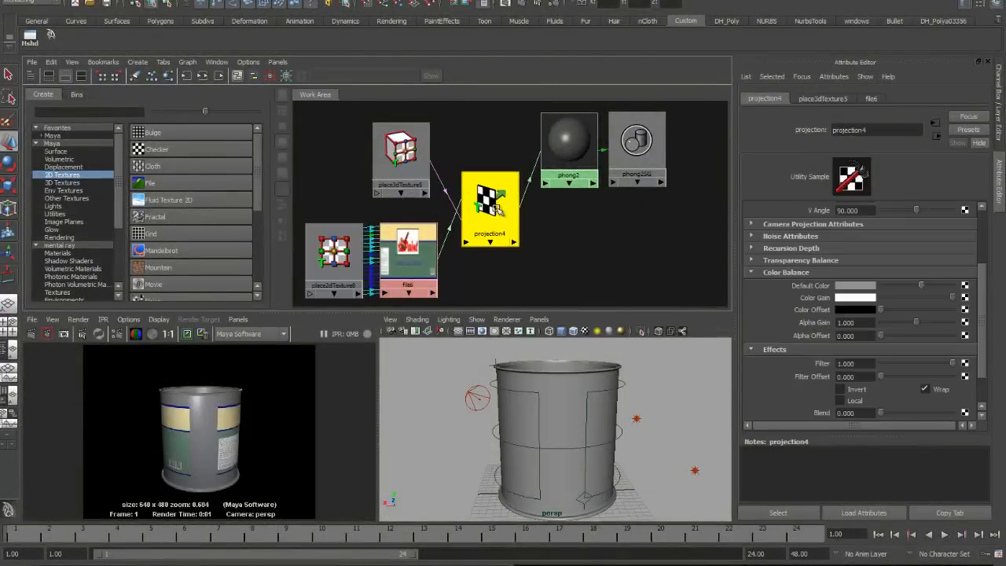
click(493, 388)
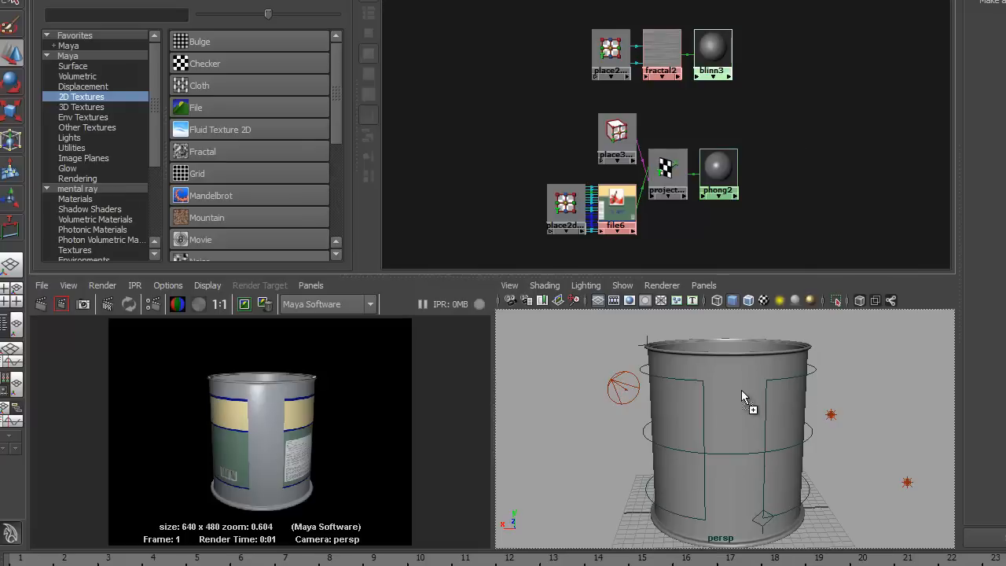
click(41, 304)
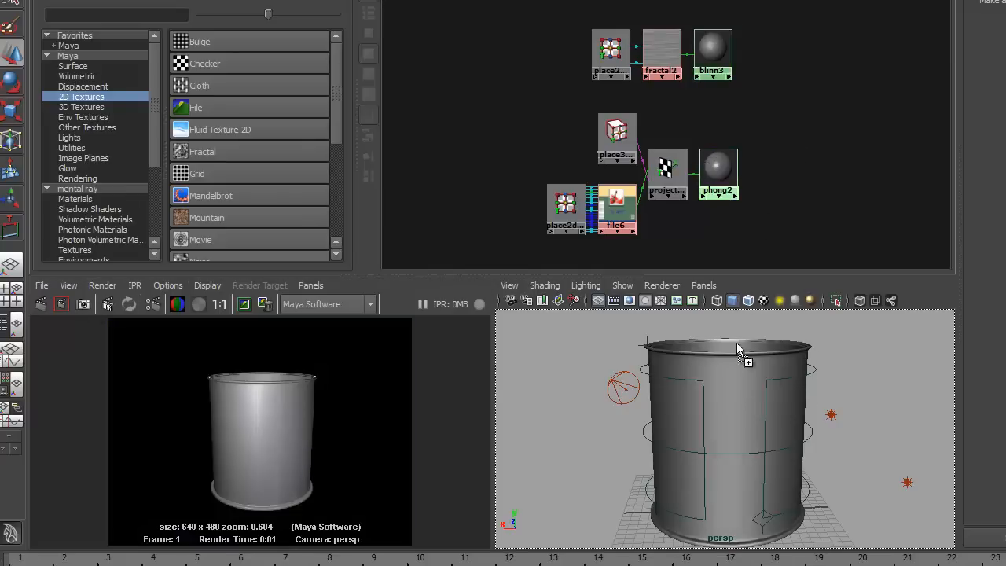
middle_drag(737, 342, 737, 346)
click(61, 304)
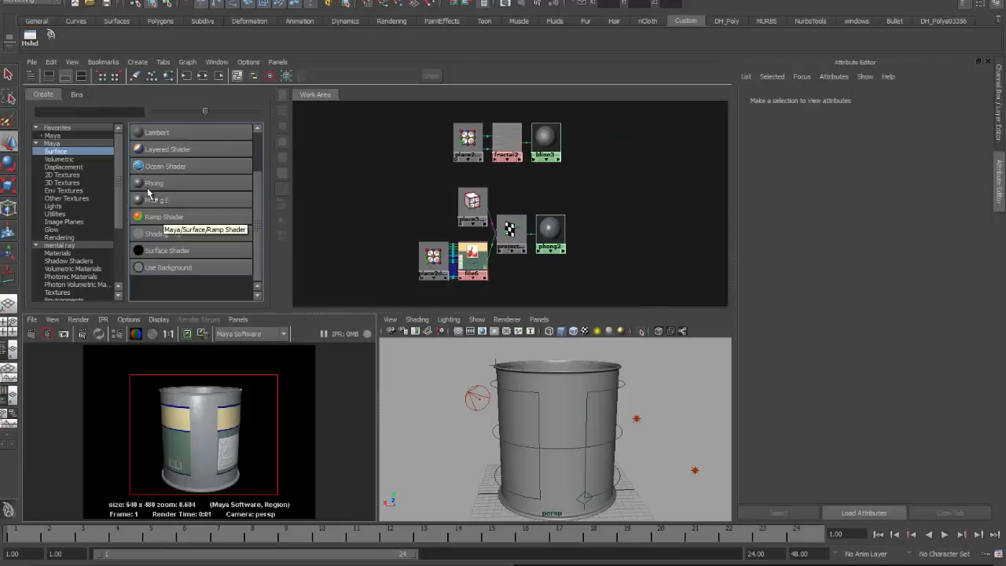
Create a Layered Shader, replace its default green layer with phong2 followed by blinn3, and render the can
click(138, 149)
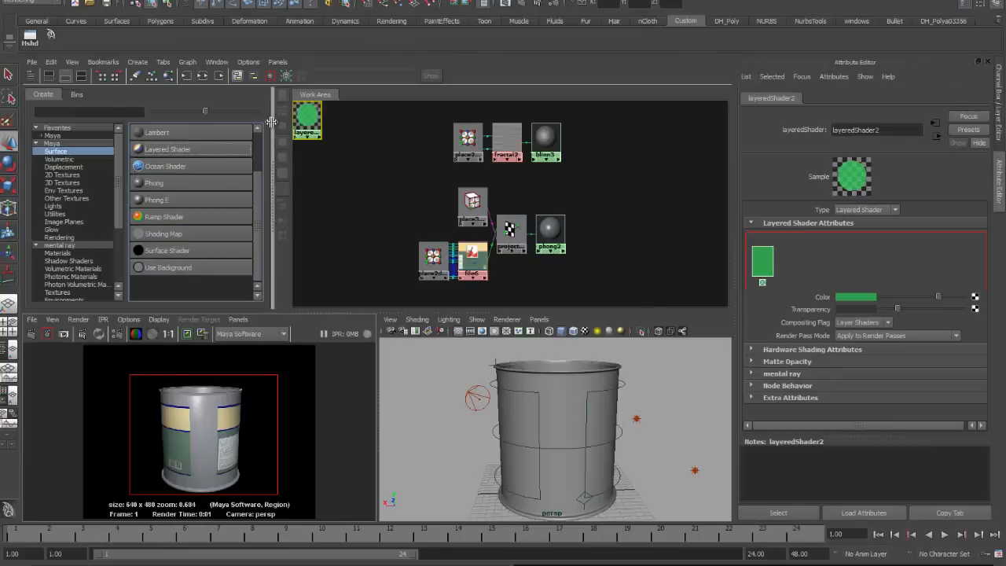
drag(309, 117, 627, 185)
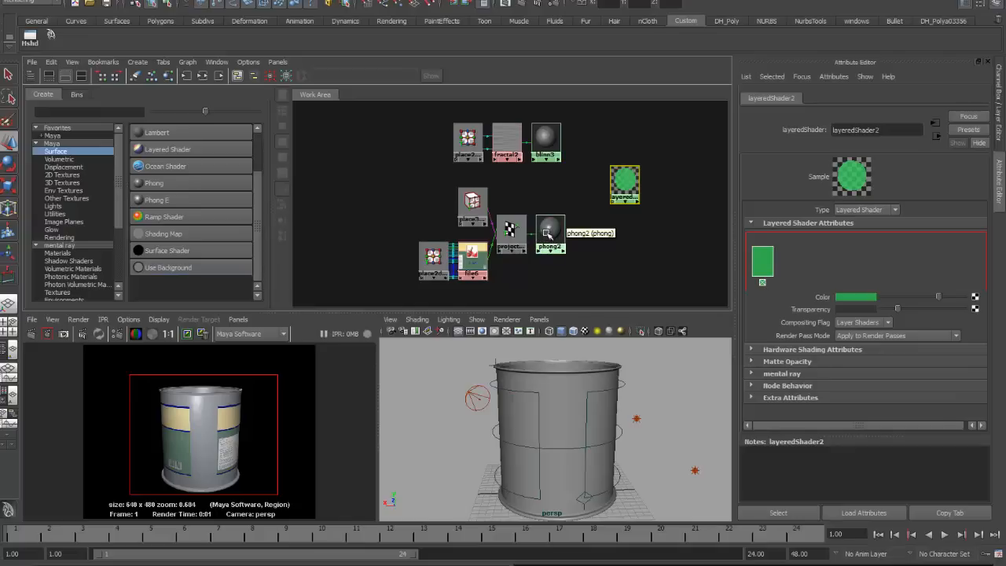
middle_drag(548, 231, 786, 259)
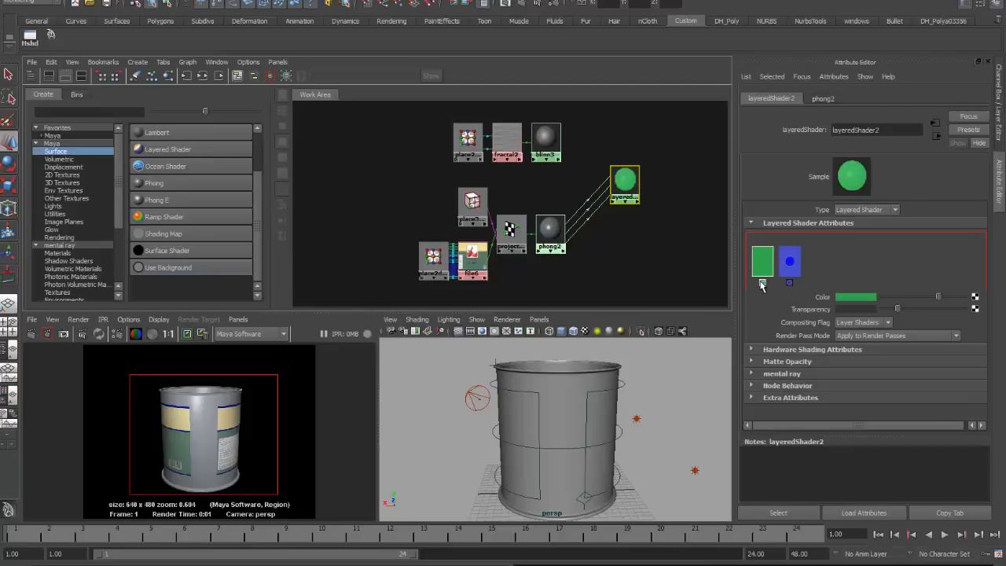
click(763, 283)
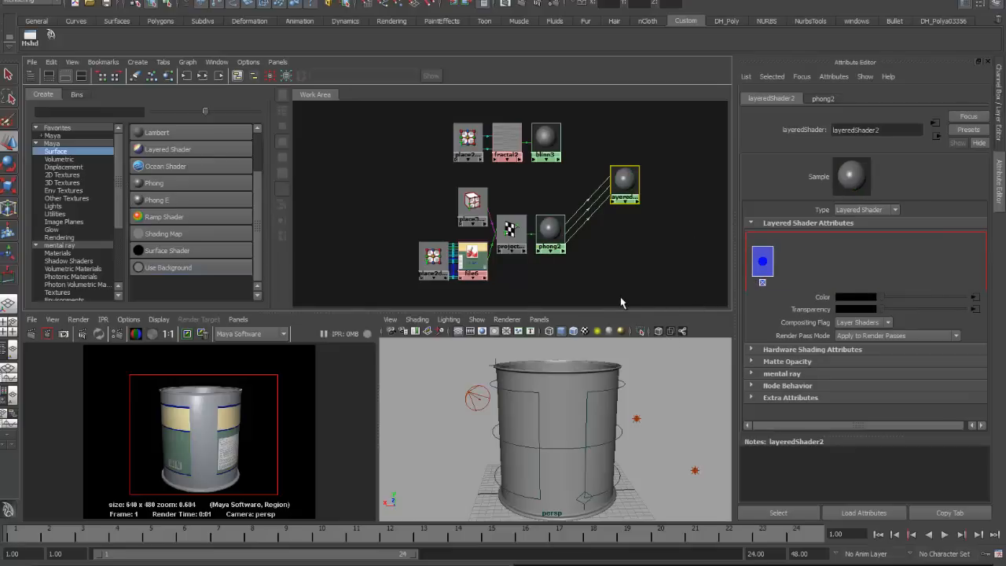
middle_drag(546, 138, 788, 262)
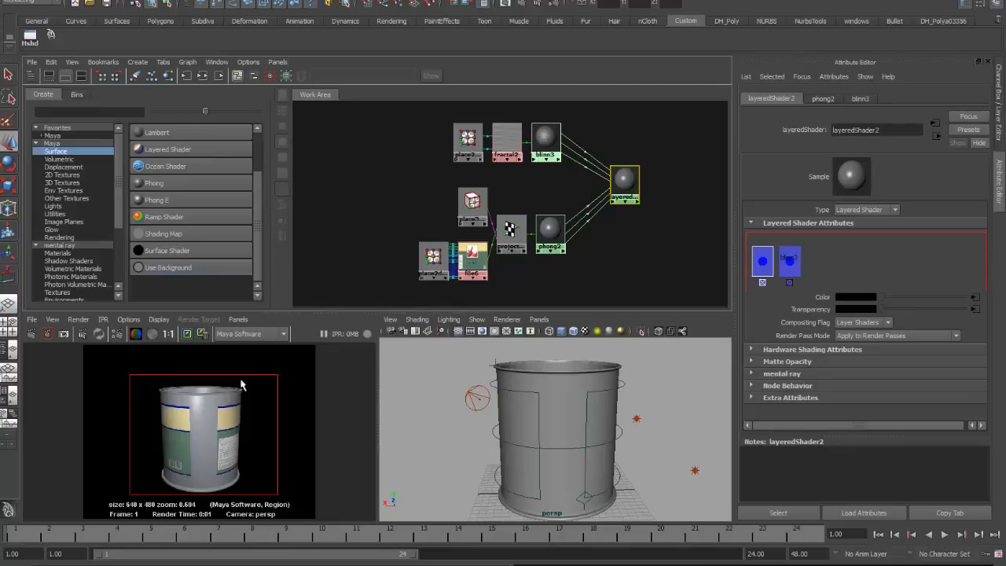
click(32, 334)
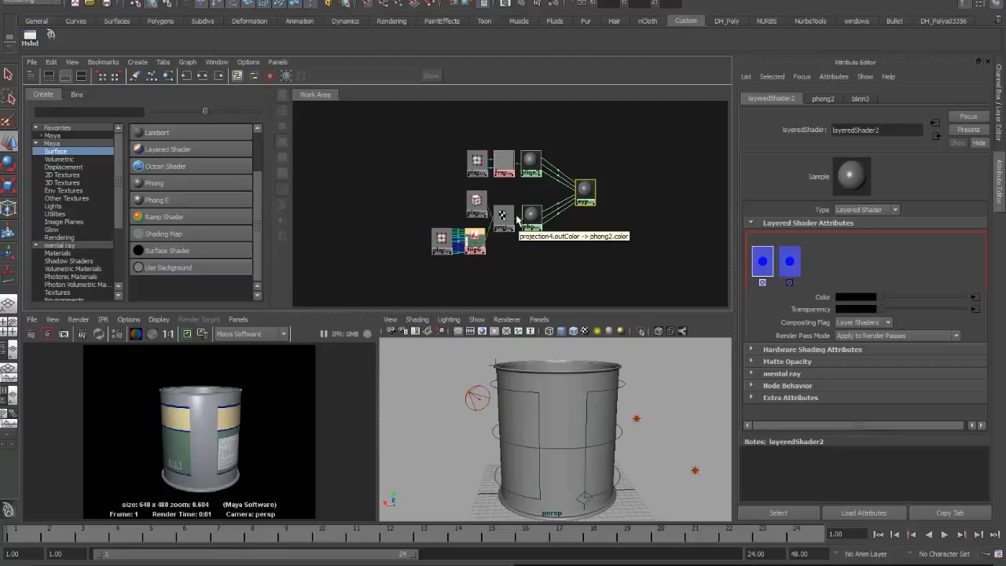
Move the label's projection, file and placement nodes away from phong2 to make room in the shading network
scroll(534, 259, down, 3)
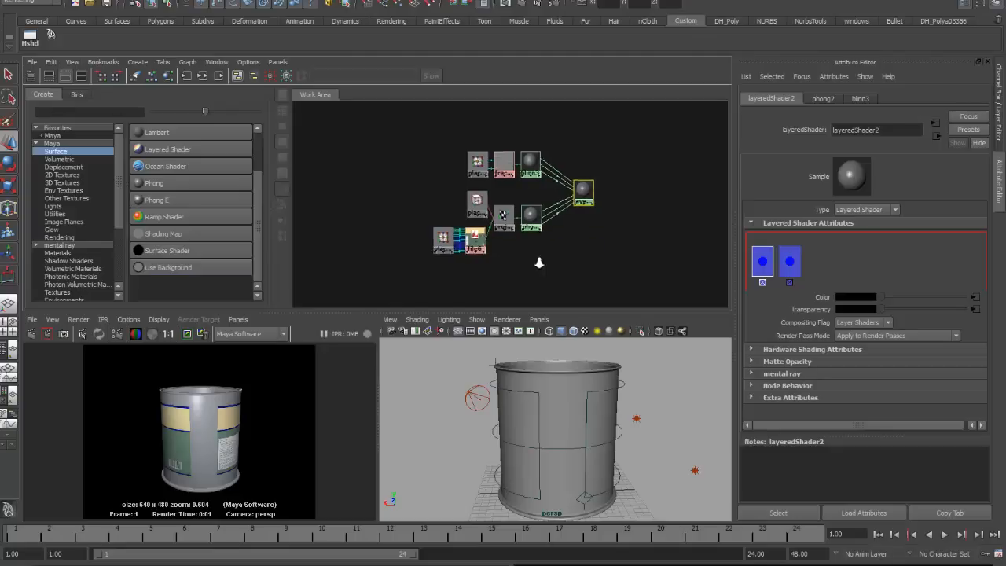
alt+middle_drag(553, 243, 556, 215)
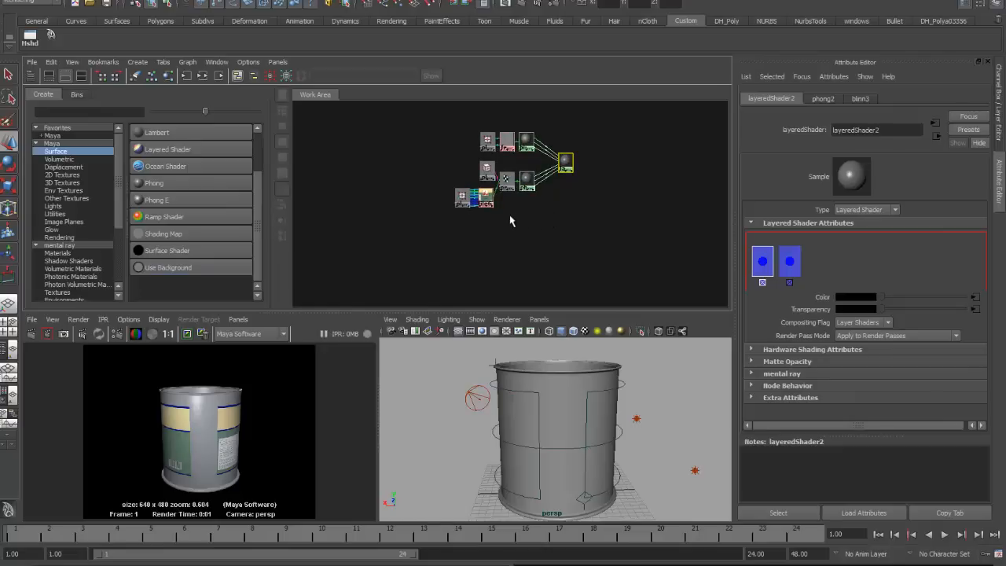
drag(509, 216, 452, 179)
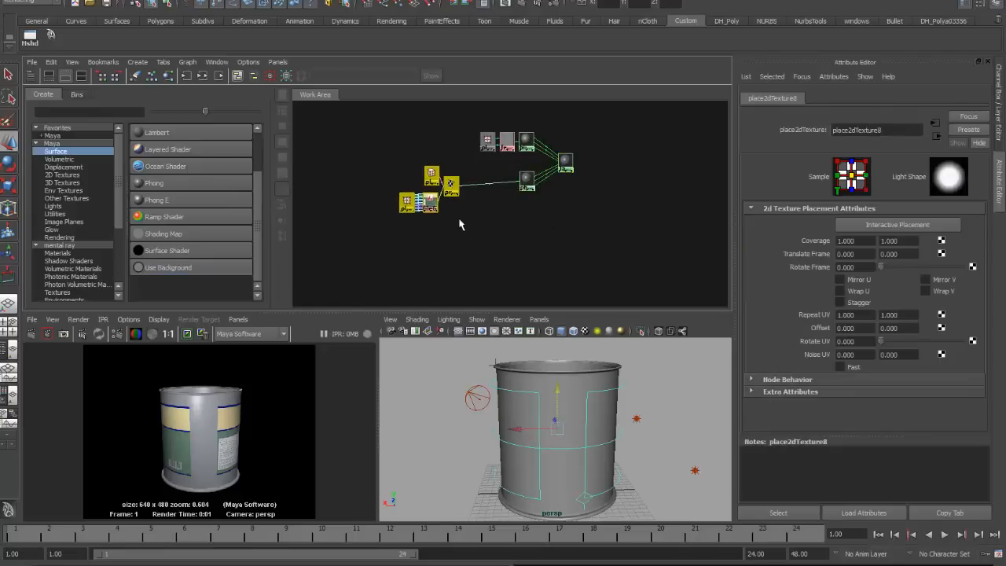
click(460, 225)
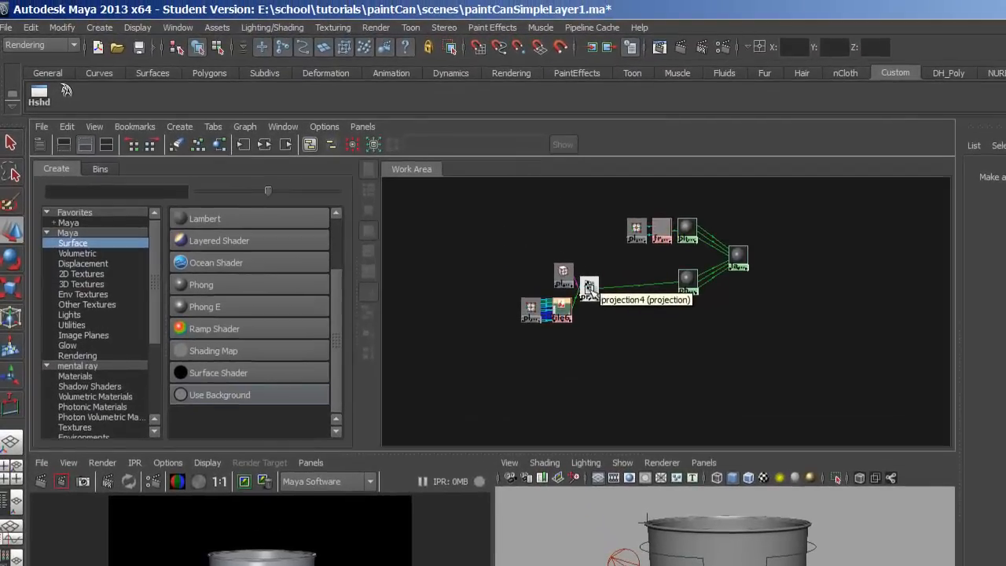
Duplicate projection4 together with its file and placement nodes
click(589, 289)
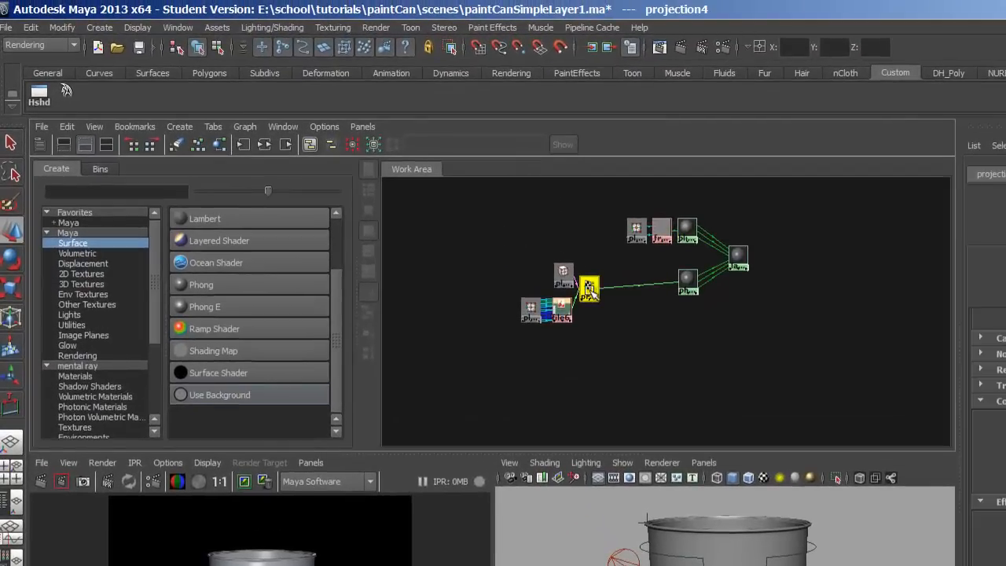
click(67, 127)
mouse_move(106, 275)
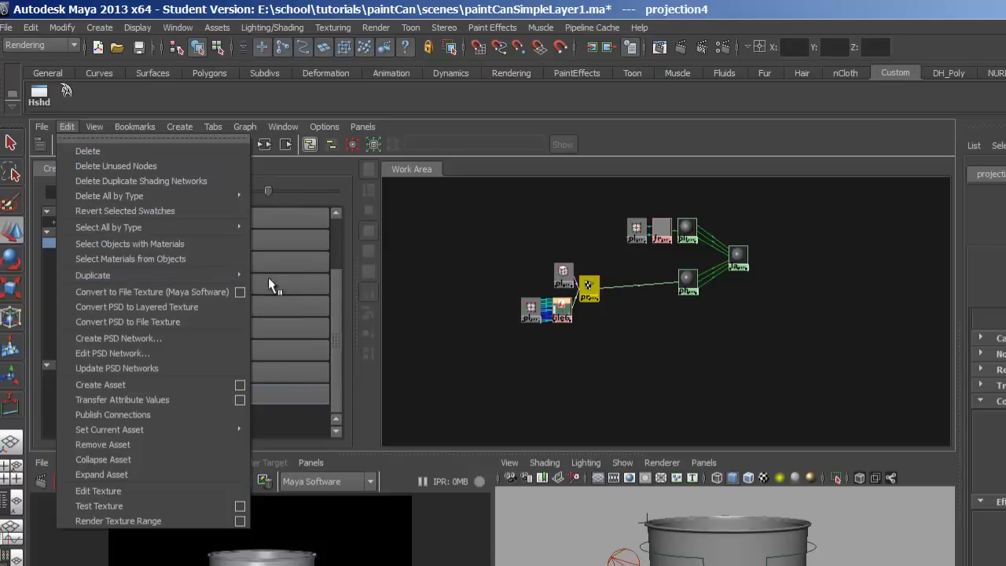
click(328, 275)
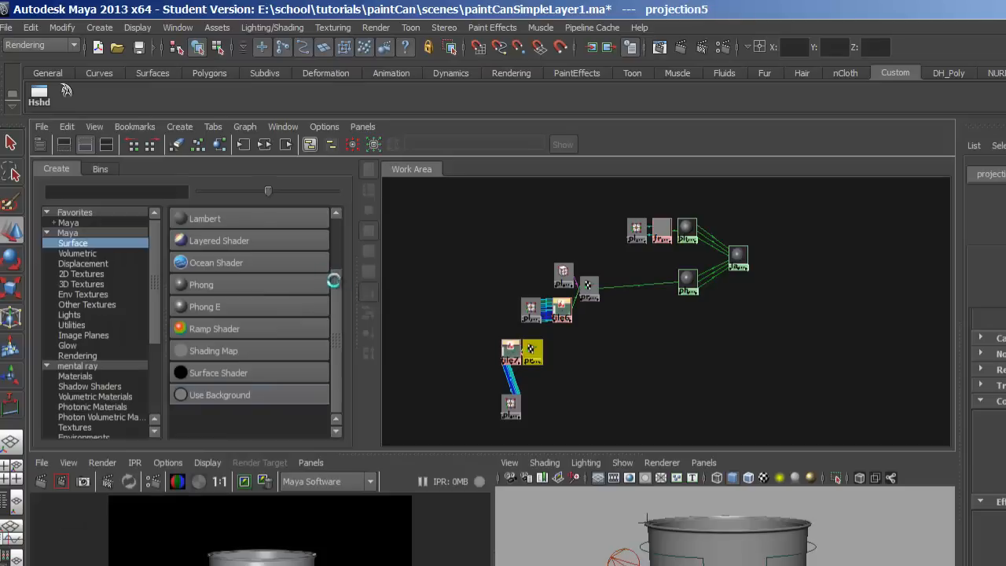
Spread out the file, placement and projection nodes of the duplicated and original networks so their connections are readable
mouse_move(535, 352)
mouse_down()
mouse_move(593, 357)
mouse_move(515, 355)
mouse_move(558, 384)
mouse_up()
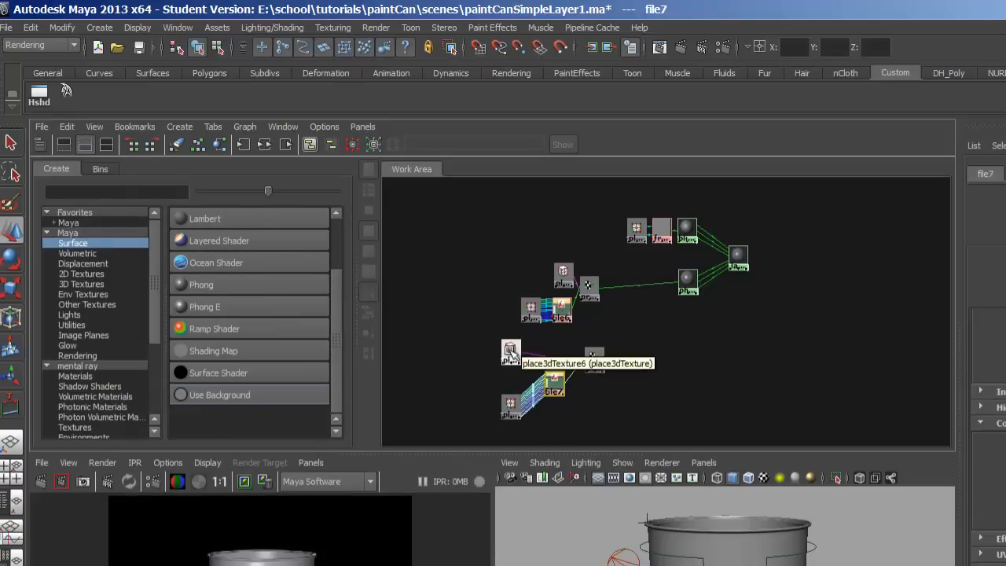
drag(511, 351, 553, 351)
drag(509, 406, 503, 384)
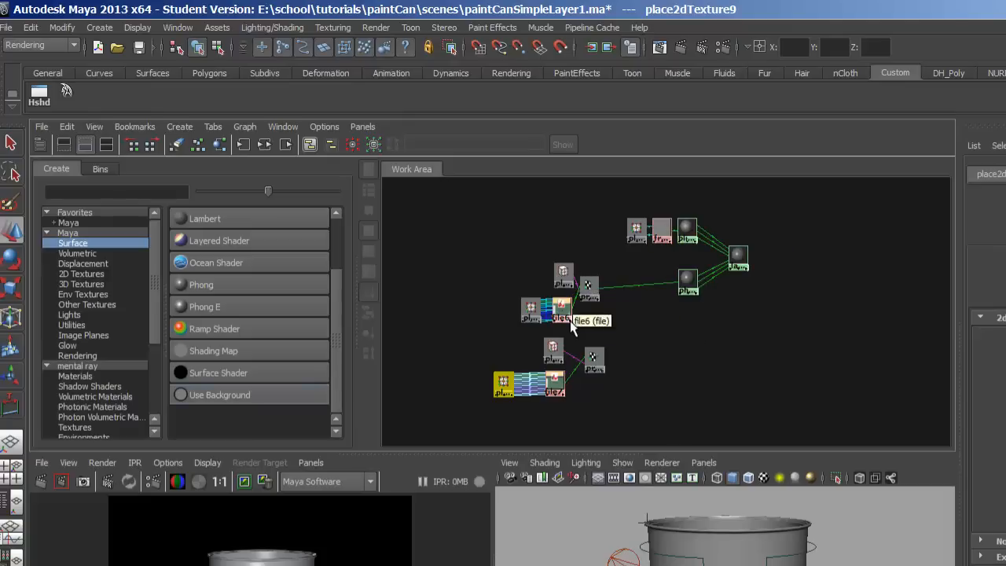
scroll(674, 322, up, 4)
alt+middle_drag(656, 352, 823, 321)
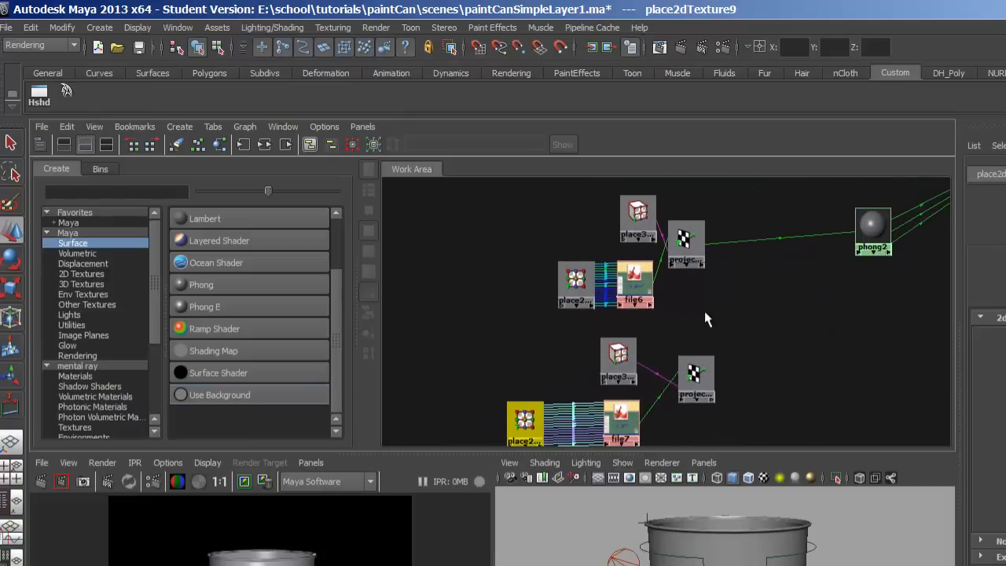
drag(677, 318, 430, 257)
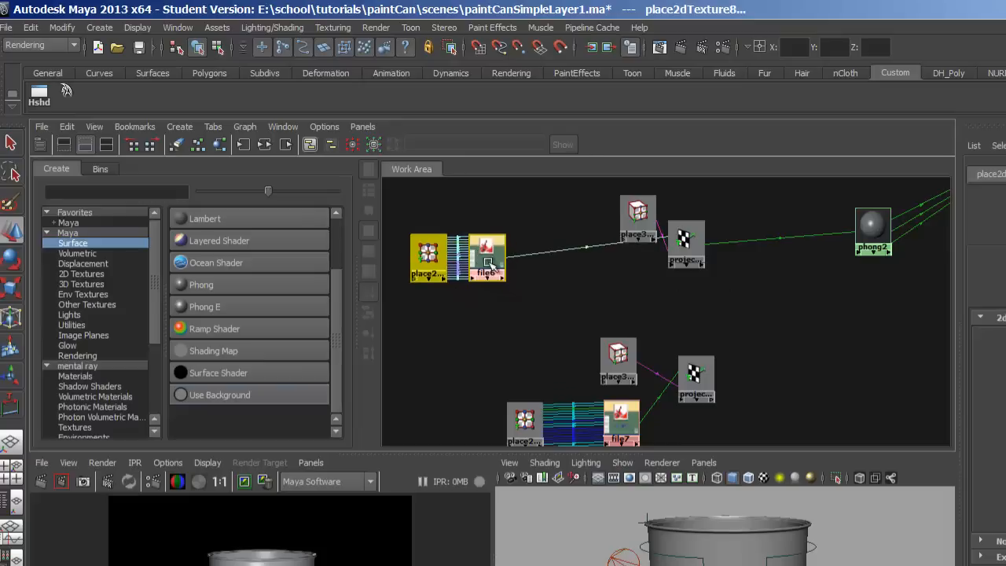
click(643, 250)
drag(643, 253, 621, 318)
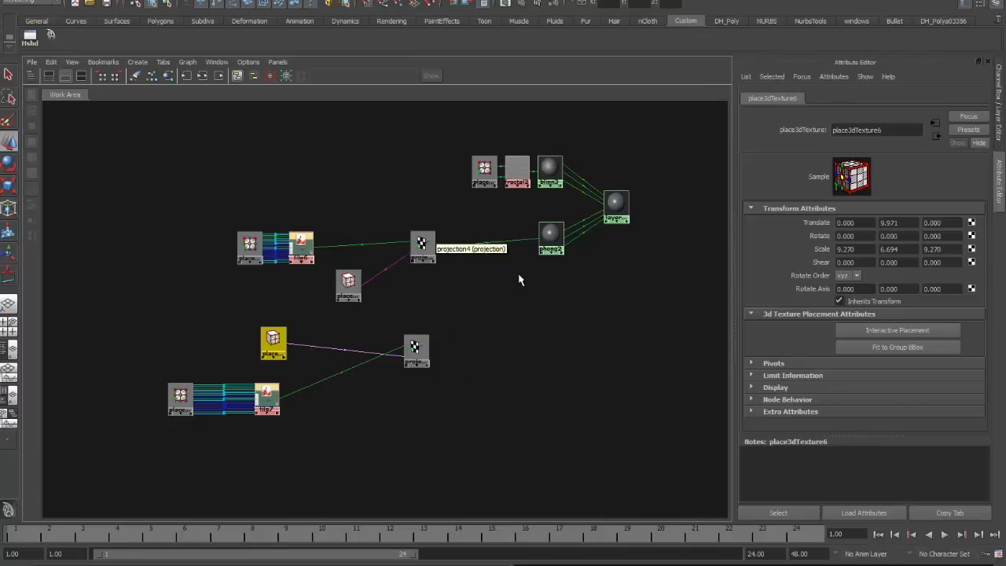
Graph only the input connections of phong2 and projection5
click(554, 237)
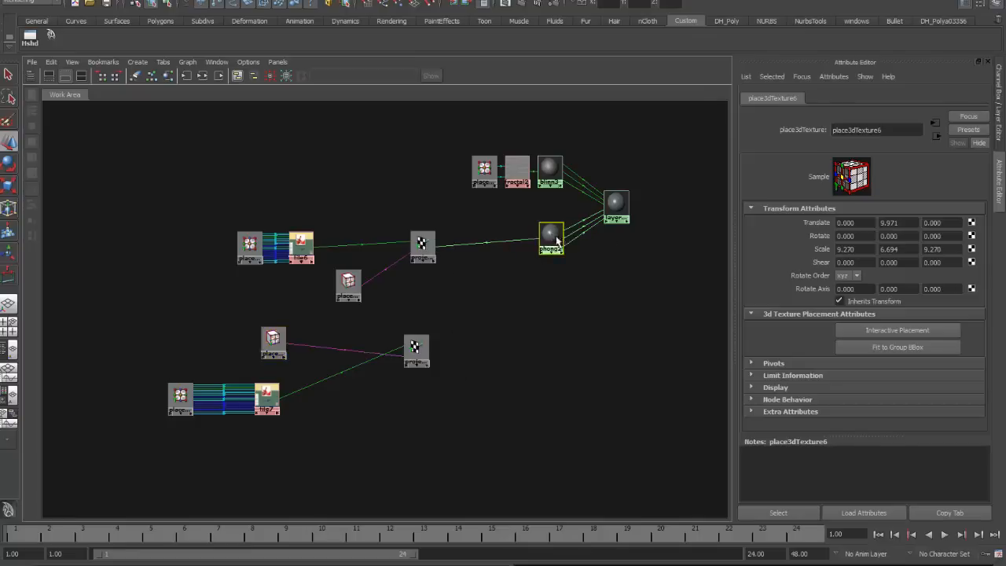
click(415, 347)
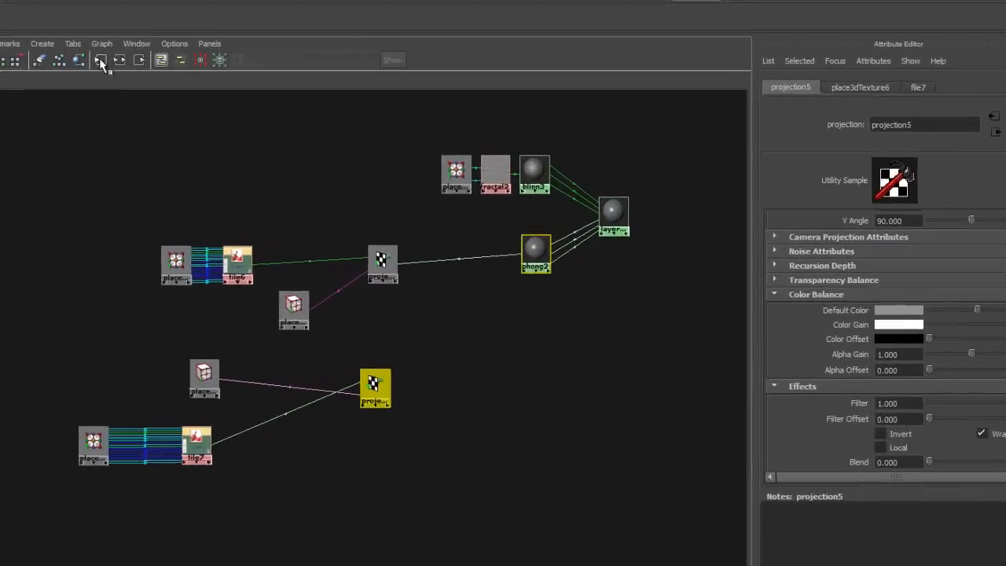
click(100, 62)
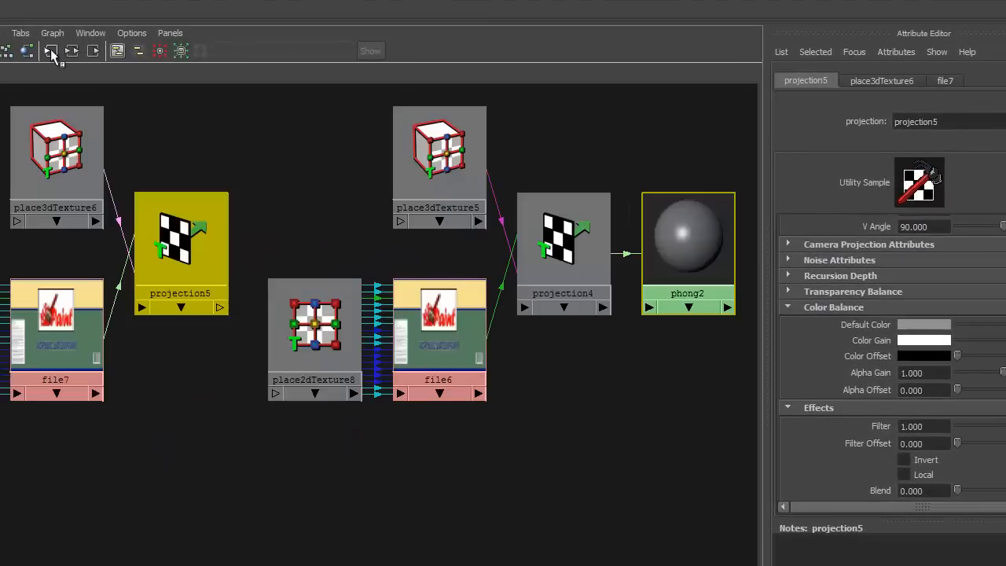
alt+right_drag(529, 392, 197, 372)
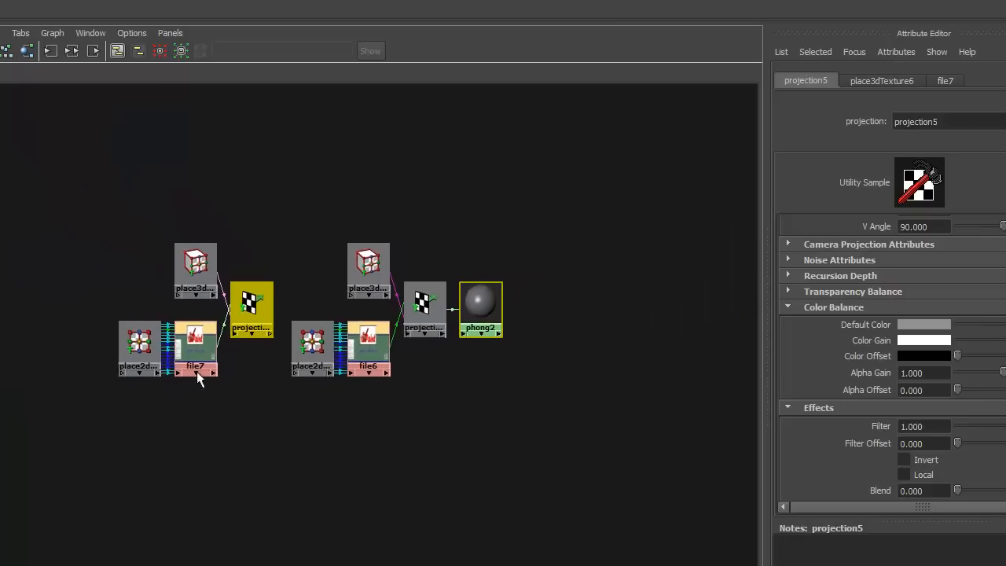
Place the duplicated projection5 network above the original and select each group to compare them
drag(100, 235, 263, 355)
drag(254, 309, 432, 153)
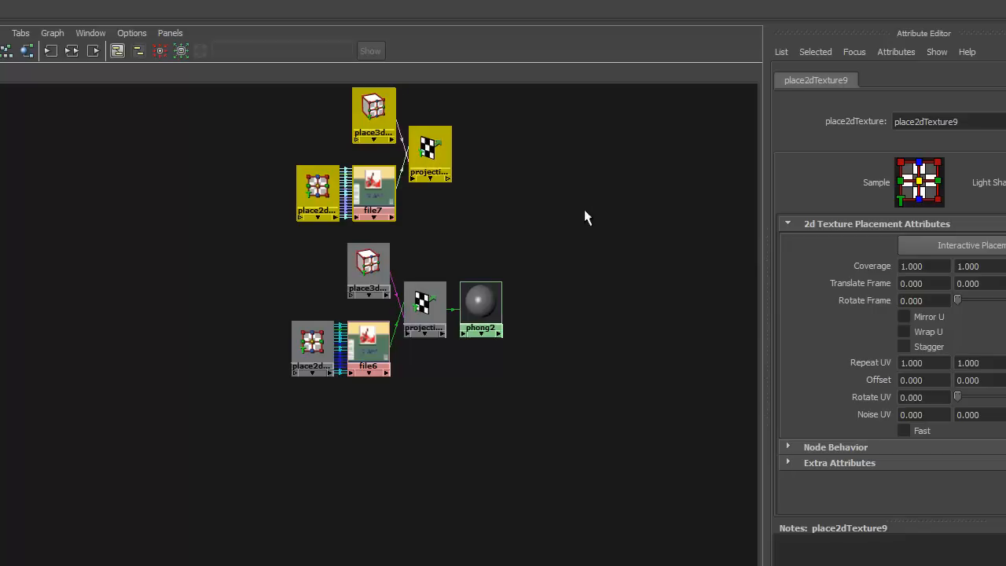
alt+middle_drag(584, 215, 452, 306)
drag(312, 296, 212, 221)
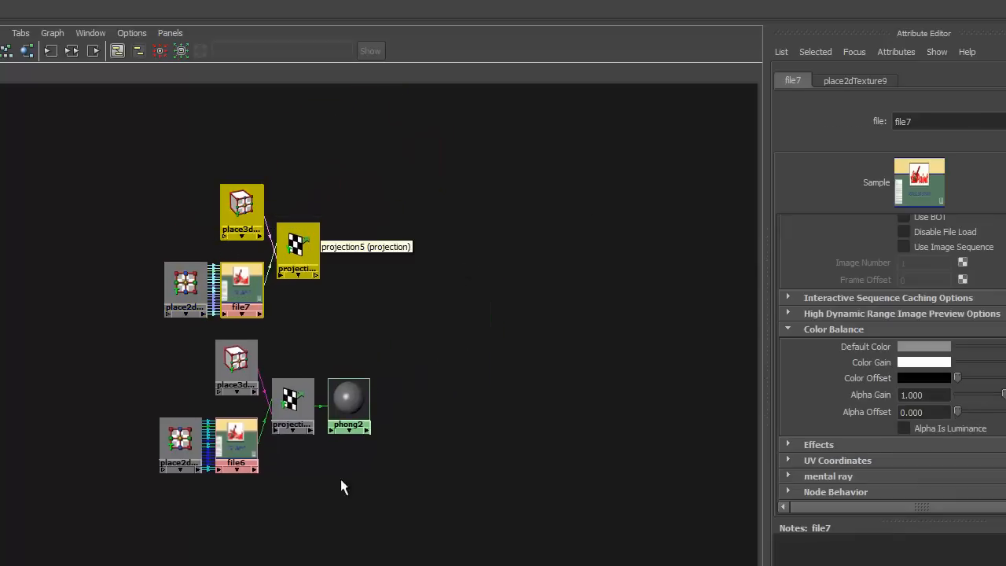
drag(298, 508, 192, 373)
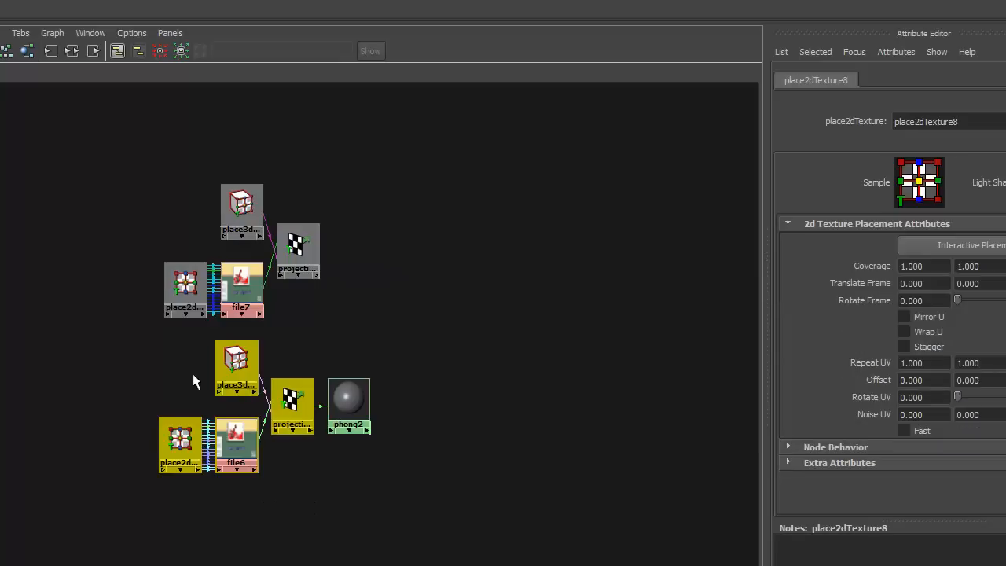
click(285, 470)
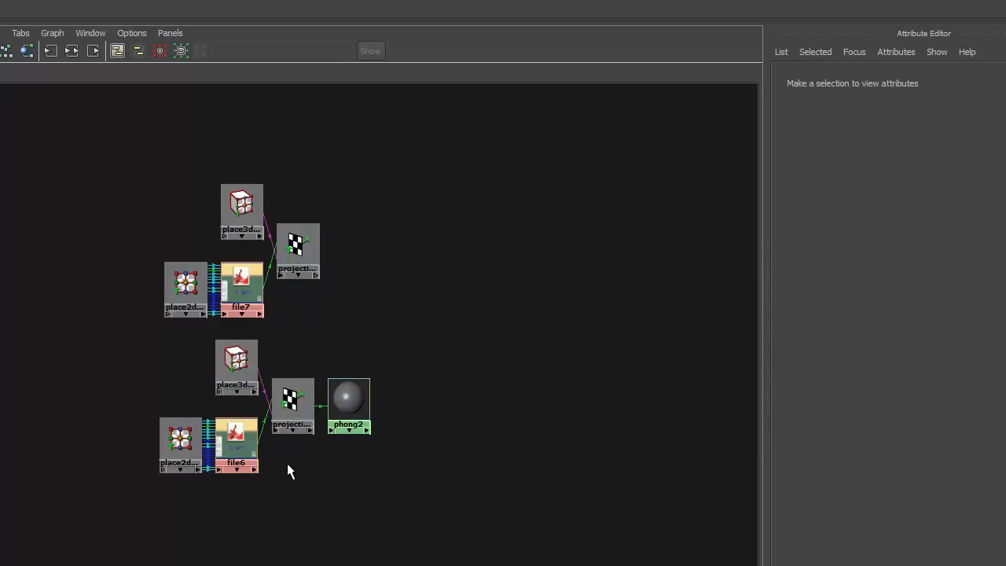
Rearrange the graph with the two 3D placement nodes next to each other, file7 above them, and projection4 with phong2 set apart
mouse_move(245, 352)
mouse_down()
mouse_move(223, 354)
mouse_move(243, 360)
mouse_up()
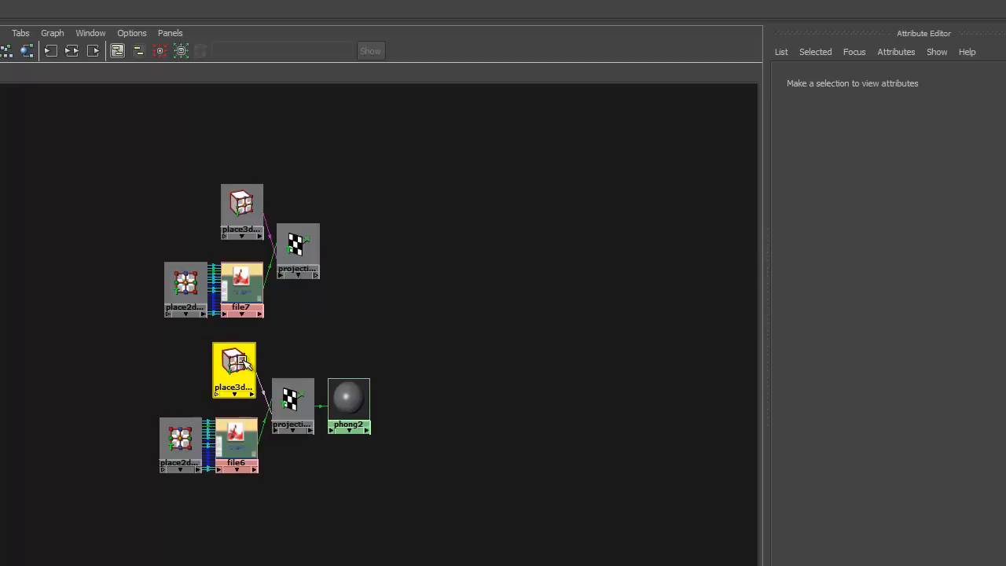
click(246, 364)
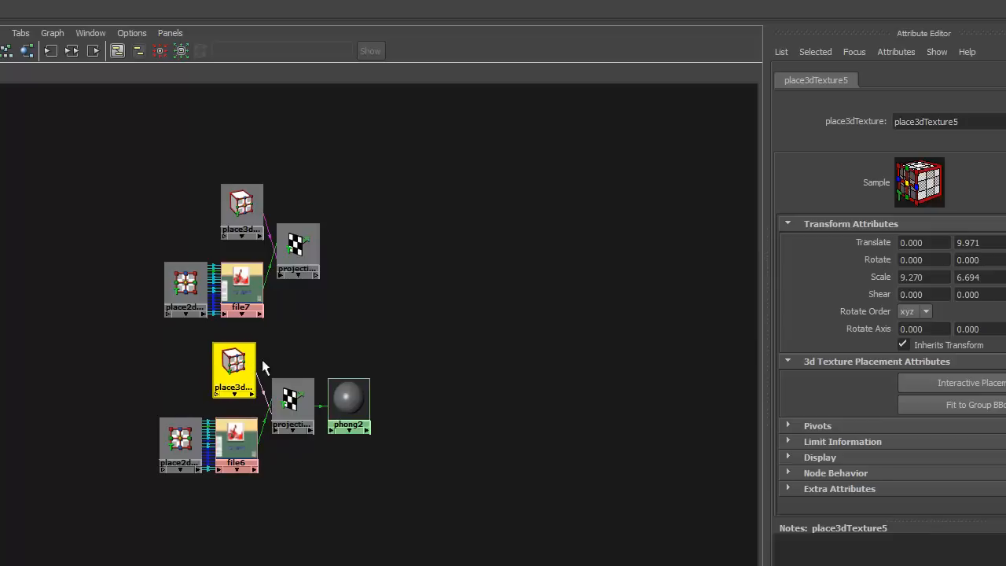
drag(310, 267, 338, 309)
drag(148, 275, 245, 294)
drag(243, 282, 229, 136)
drag(224, 208, 212, 296)
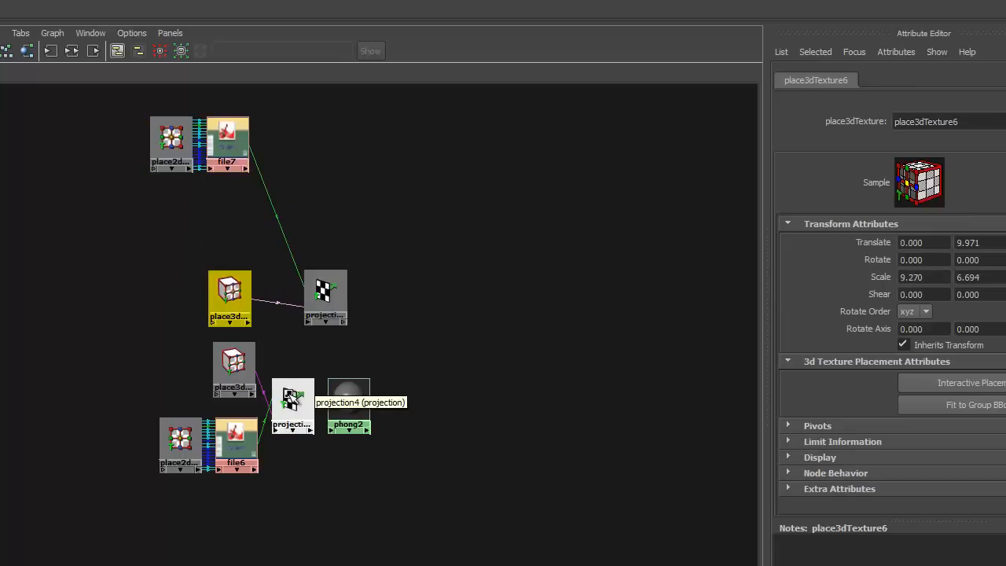
drag(290, 359, 413, 435)
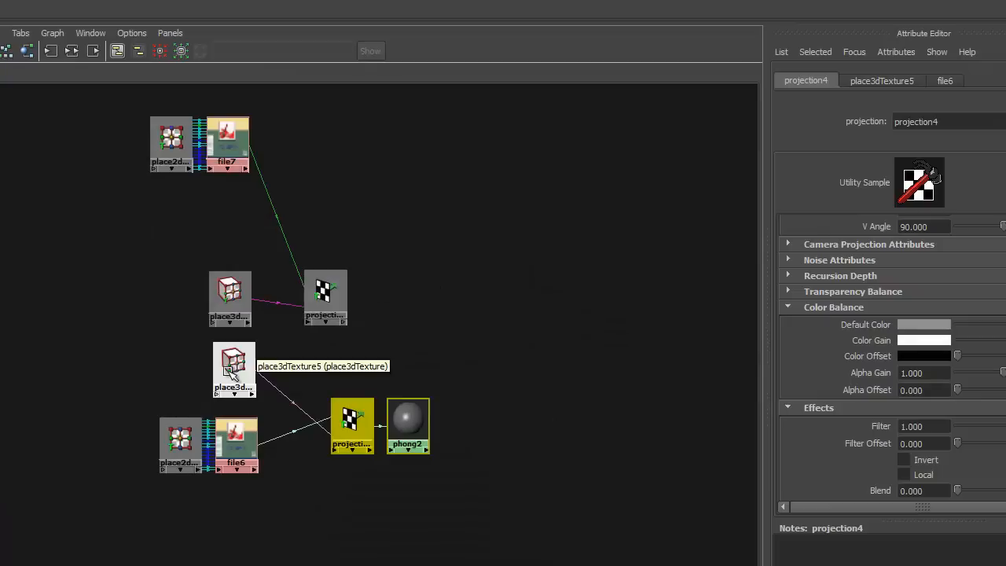
Connect place3dTexture5's worldInverseMatrix[0] output to the placementMatrix input of projection5
middle_drag(228, 372, 326, 291)
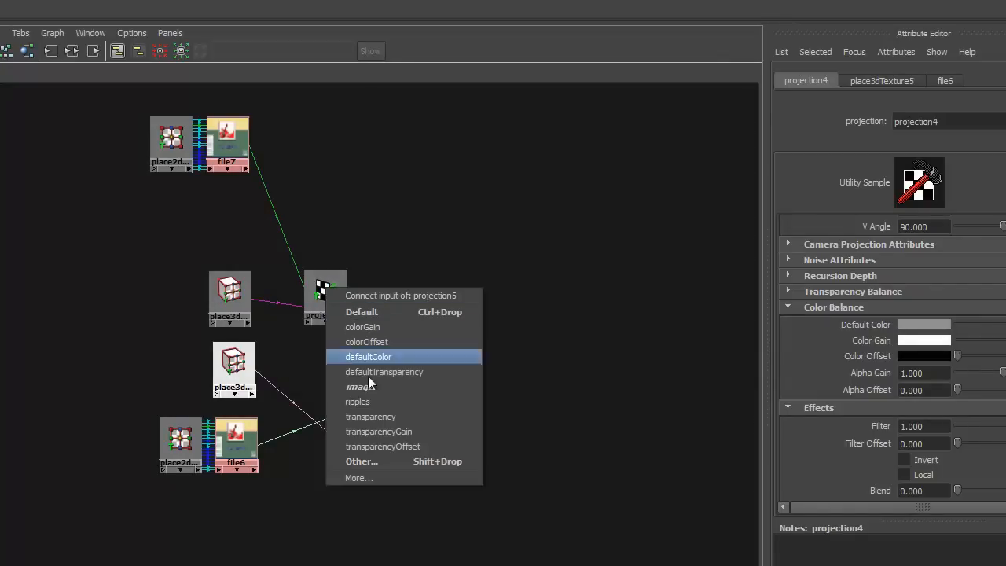
click(365, 461)
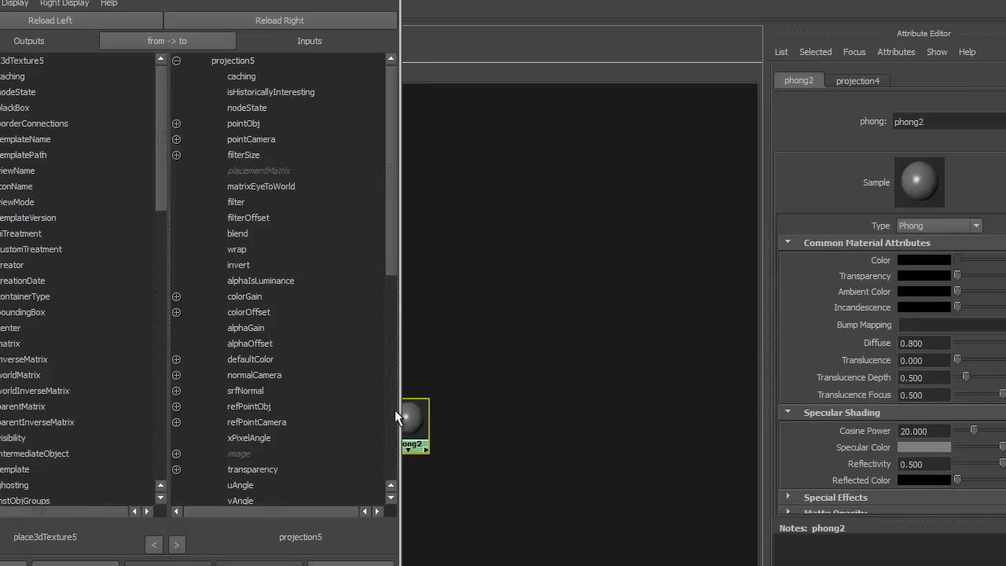
drag(300, 0, 816, 0)
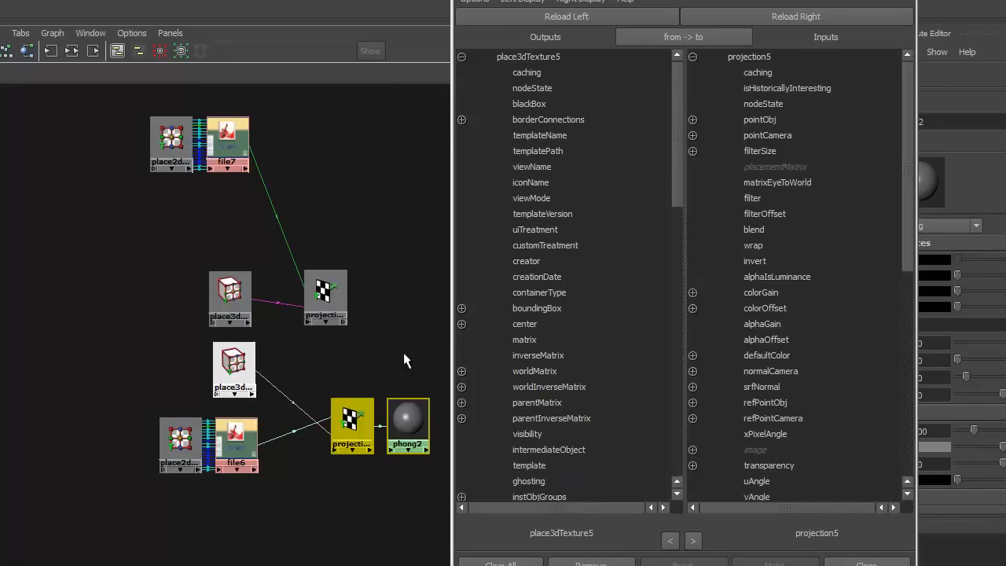
mouse_move(287, 396)
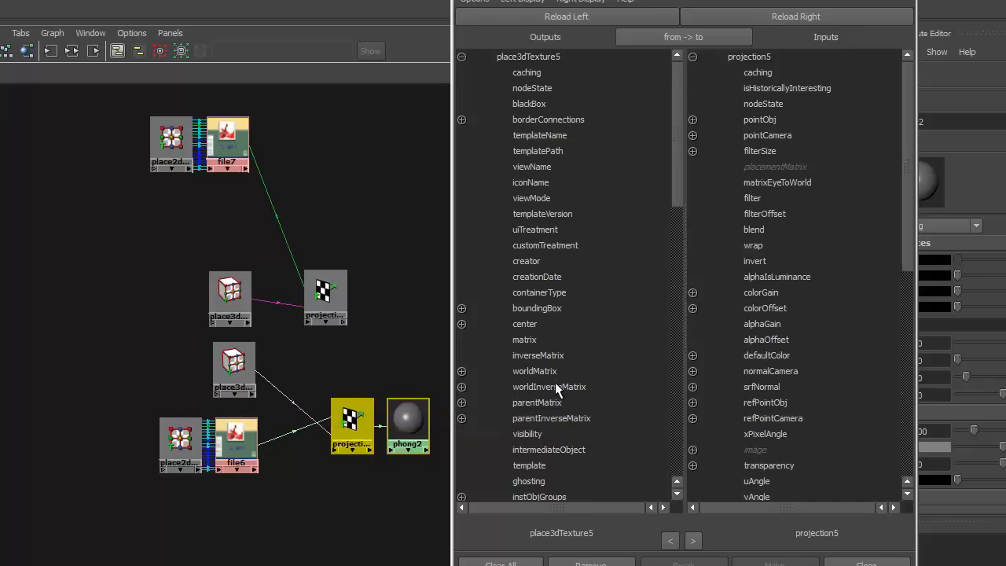
click(462, 387)
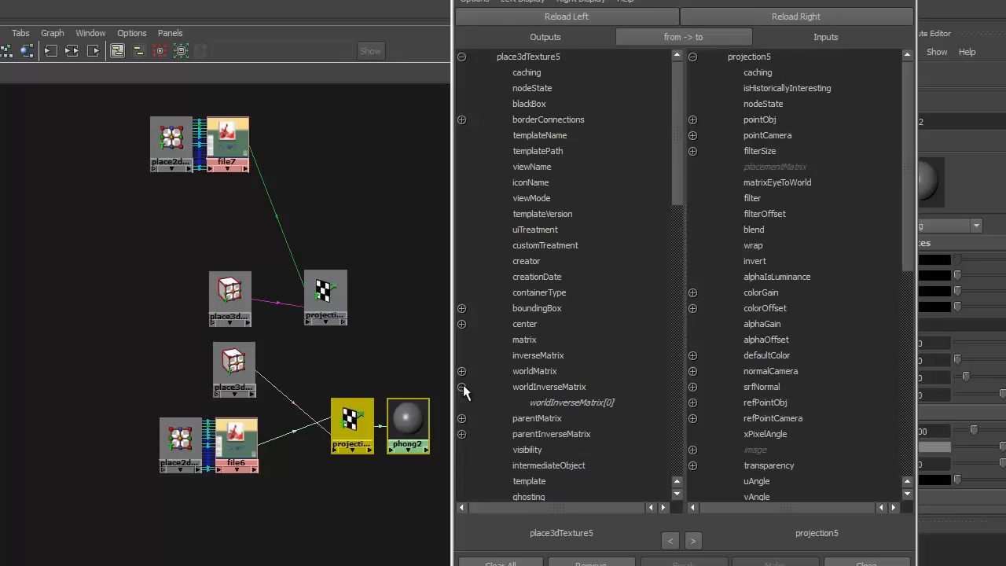
click(592, 401)
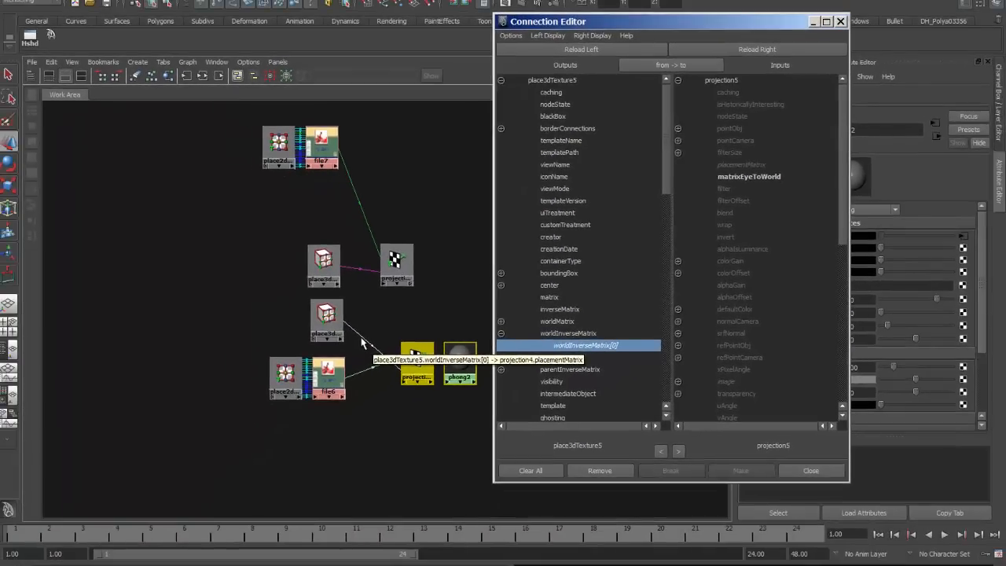
click(746, 165)
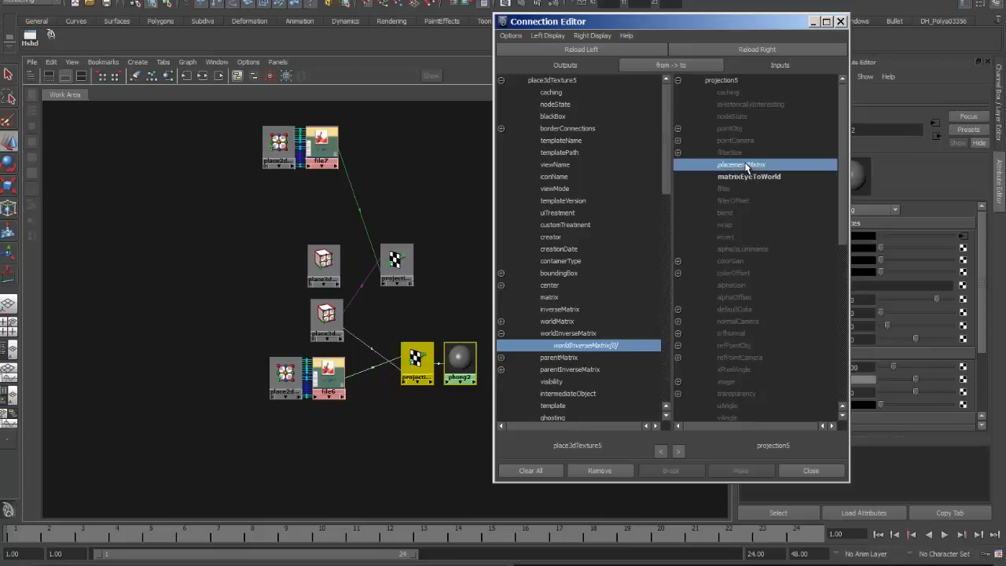
Set place3dTexture5 and projection5 apart in the graph, and delete the unused place3dTexture6 node
mouse_move(326, 313)
mouse_down()
mouse_move(355, 318)
mouse_move(344, 315)
mouse_up()
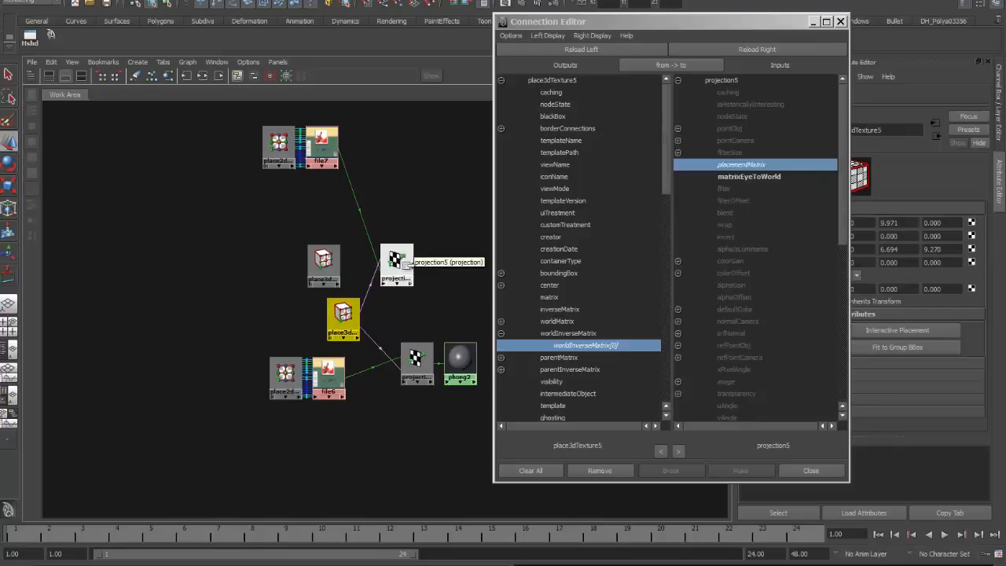
drag(409, 272, 430, 298)
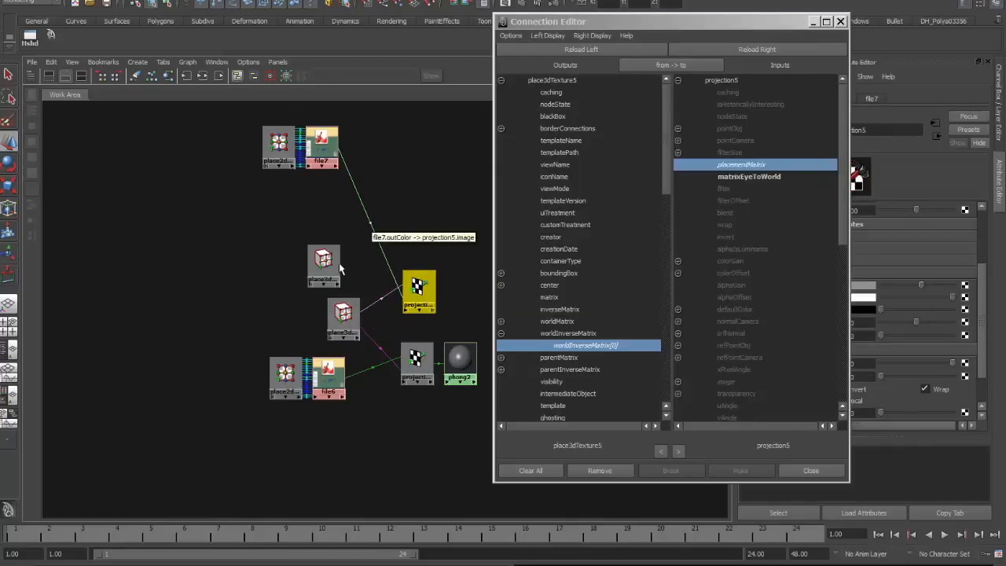
drag(323, 259, 177, 233)
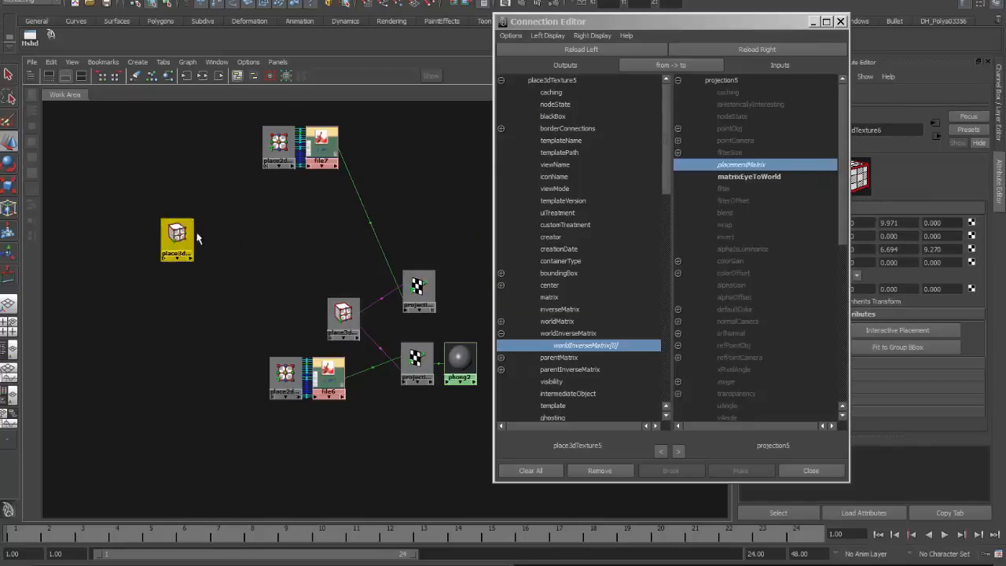
key(Delete)
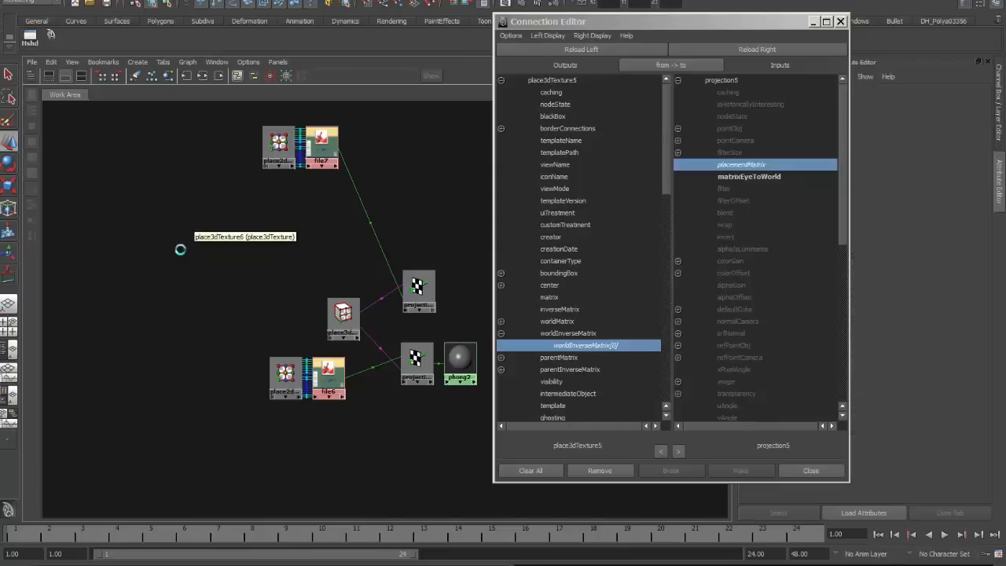
Close the Connection Editor and reposition projection5 and place3dTexture5 so the 3D placement sits between the two projection nodes
key(space)
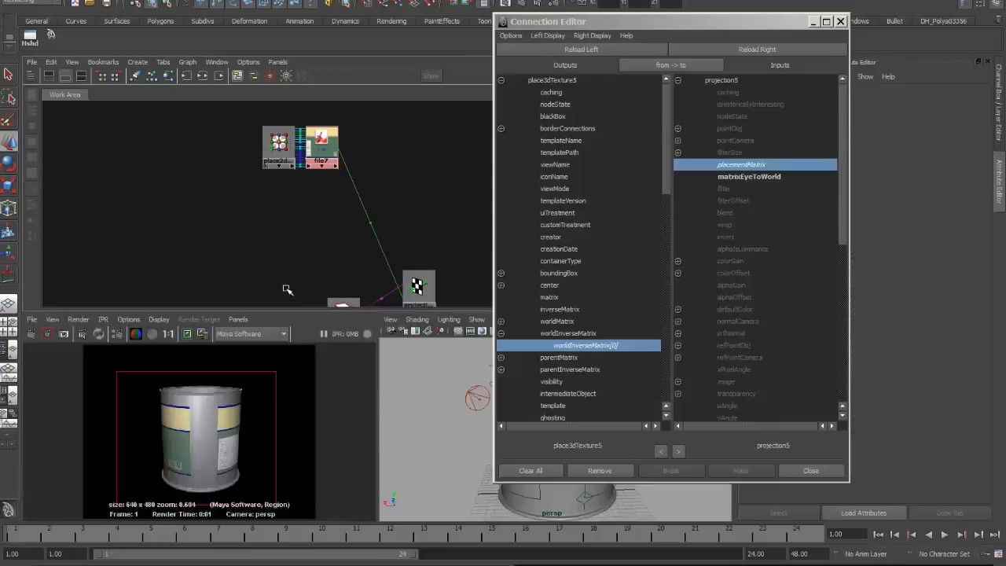
drag(350, 305, 330, 243)
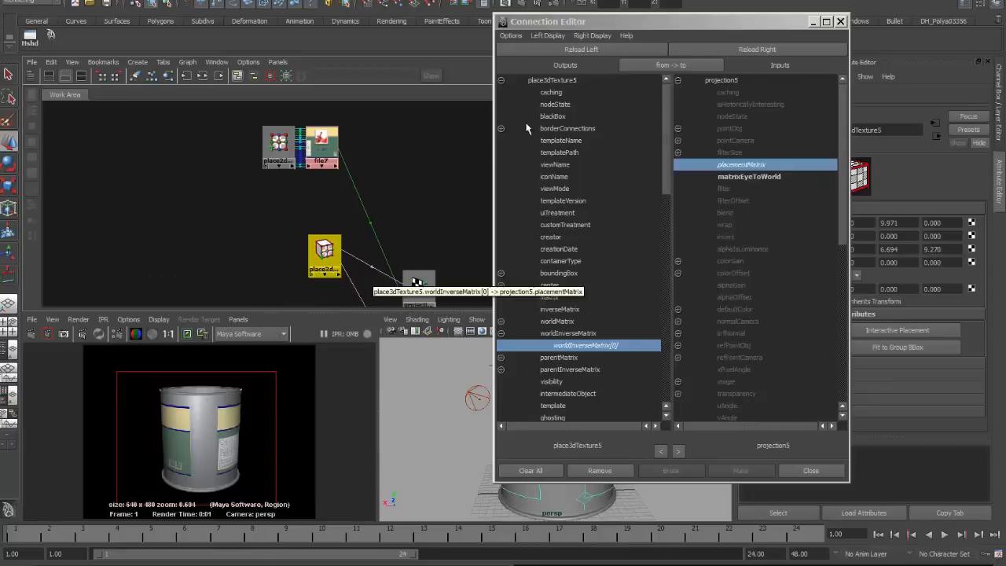
click(840, 22)
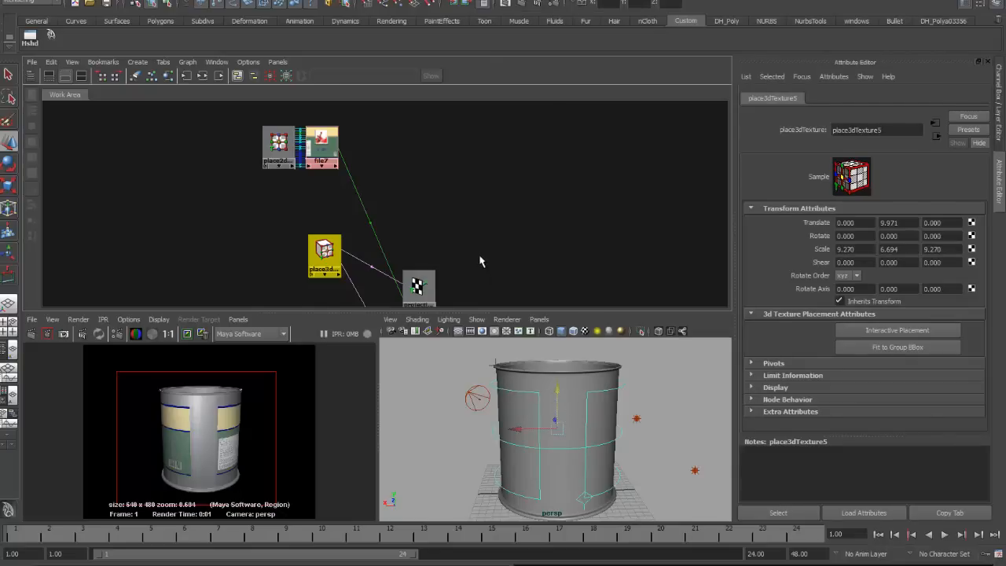
key(space)
drag(424, 286, 453, 256)
drag(325, 250, 377, 301)
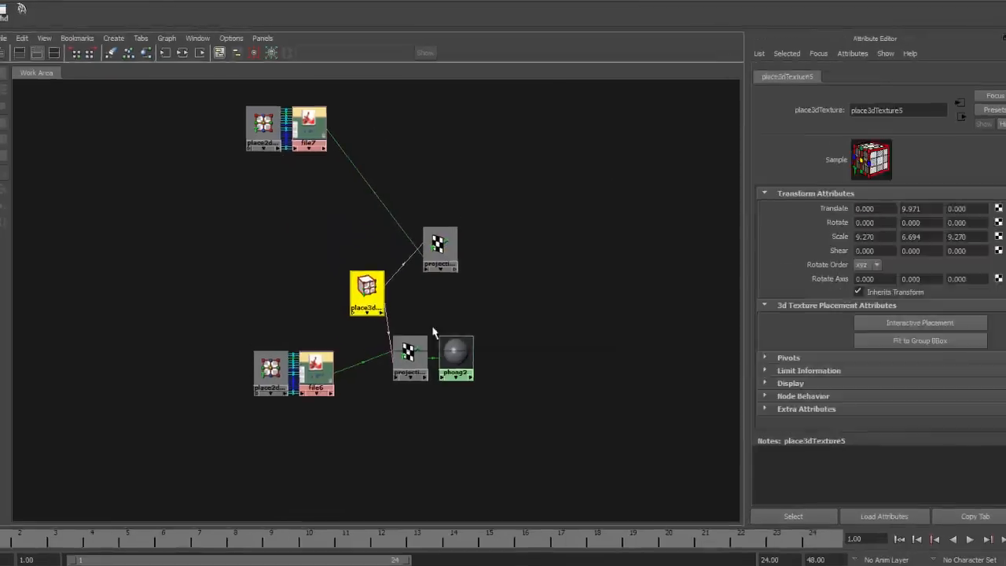
Move projection4 with phong2 away from the file nodes, and line up the file6 and file7 pairs one above the other
click(397, 337)
drag(397, 337, 453, 337)
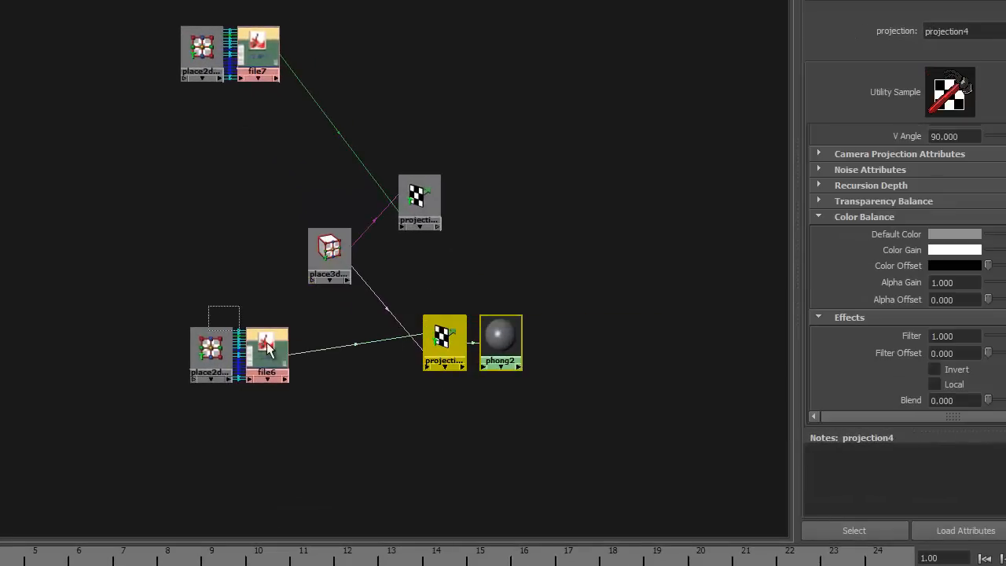
drag(267, 349, 253, 349)
drag(208, 324, 209, 348)
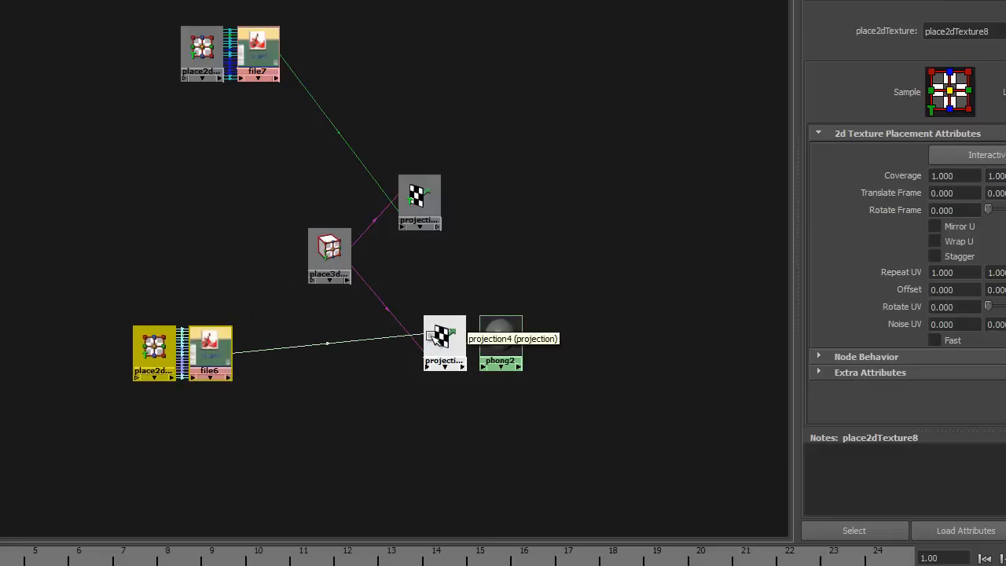
click(211, 48)
drag(210, 48, 176, 190)
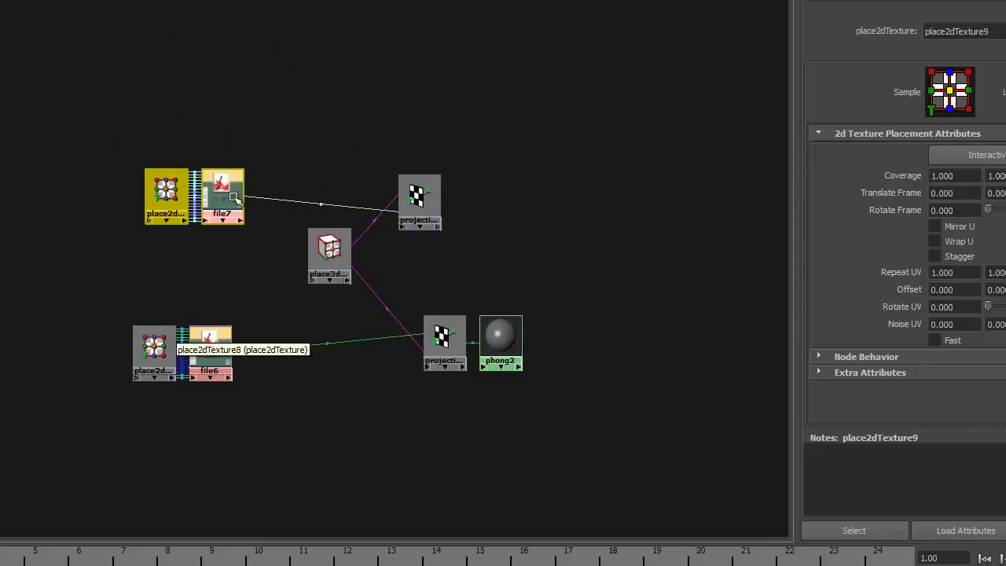
Connect place2dTexture8 to file7 with the default connection and delete the unused place2dTexture9 node
click(206, 280)
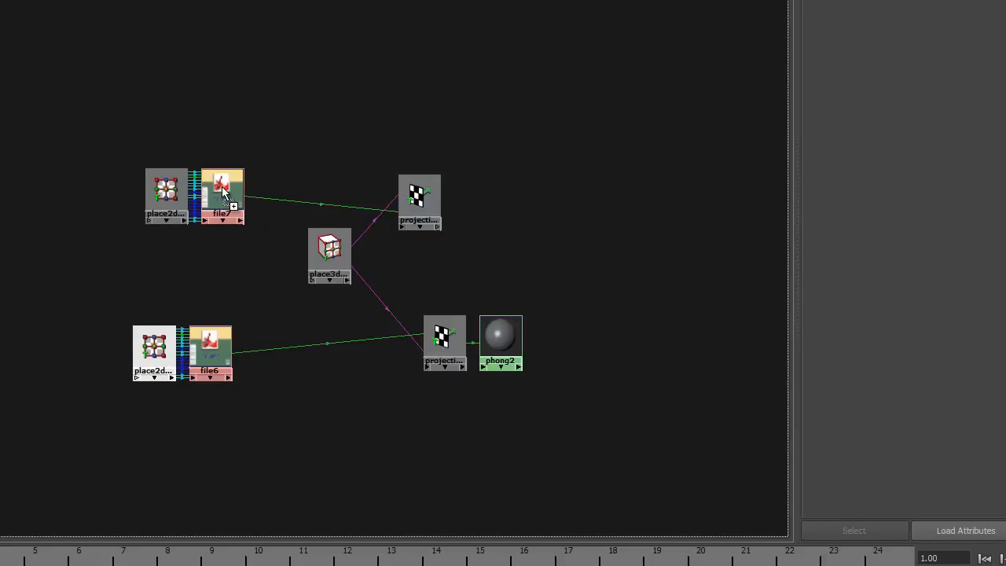
middle_drag(223, 191, 223, 189)
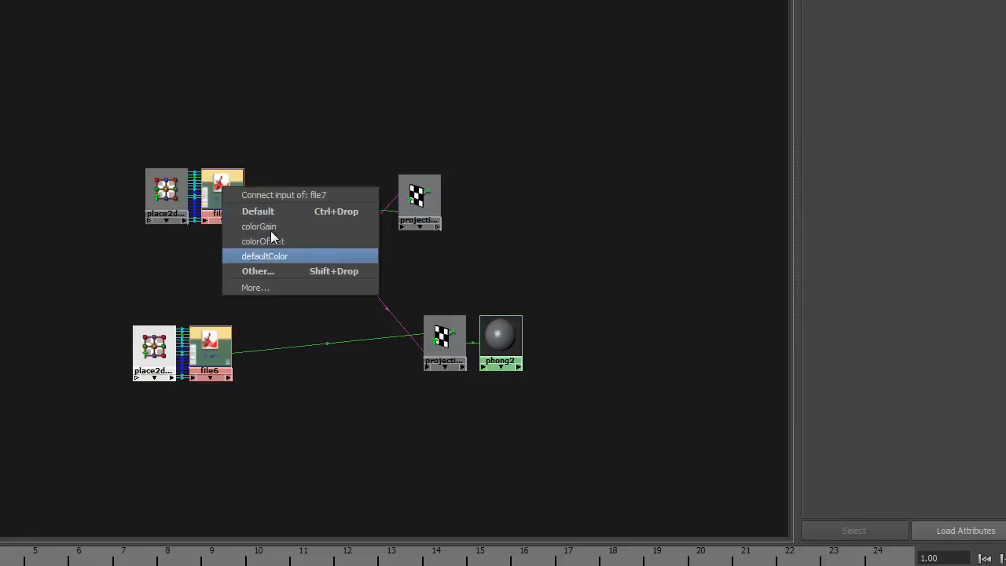
click(272, 215)
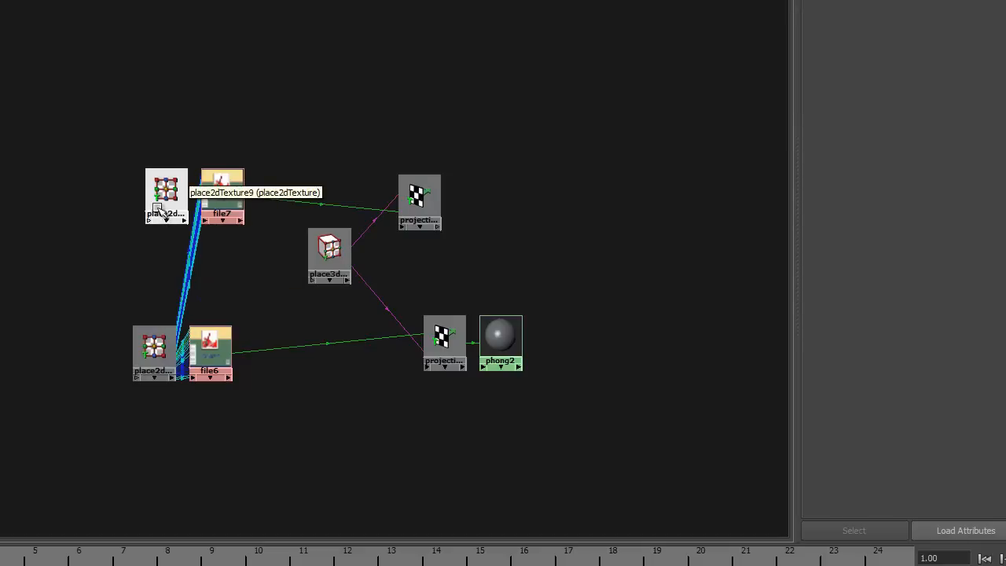
drag(145, 203, 39, 154)
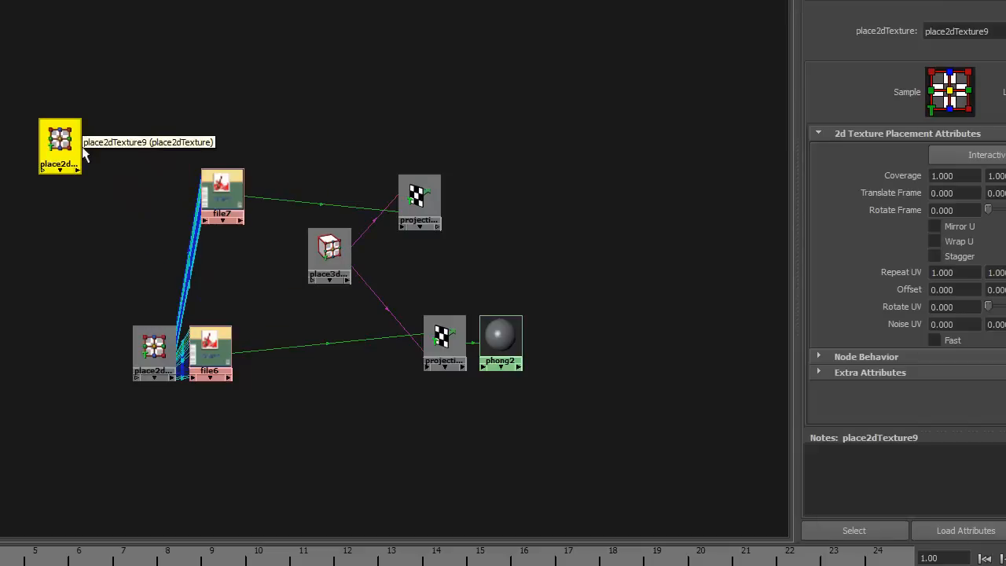
key(Delete)
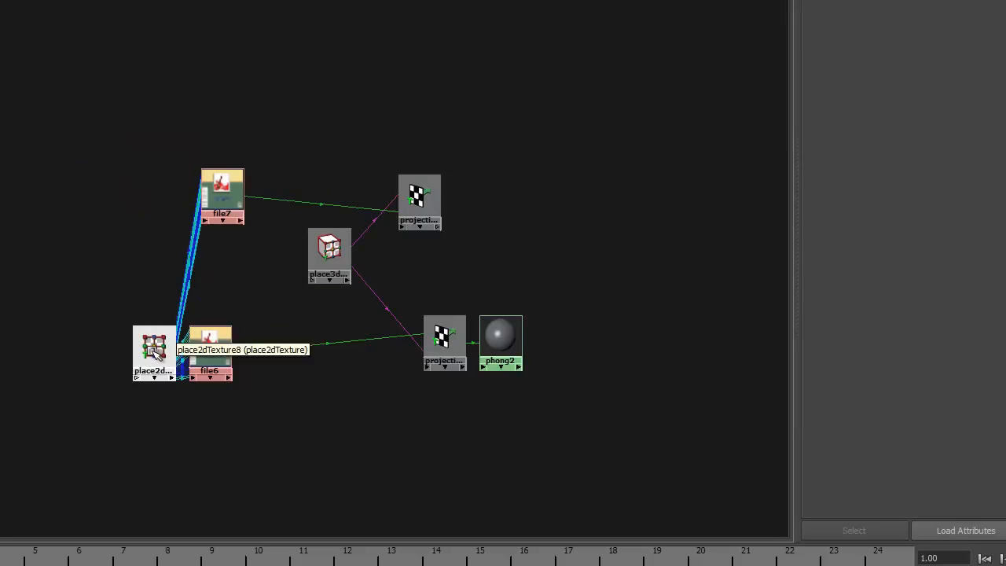
Arrange the network with place2dTexture8 between the file nodes, place3dTexture5 between the projections, and phong2 farther out beyond projection4
drag(165, 352, 91, 267)
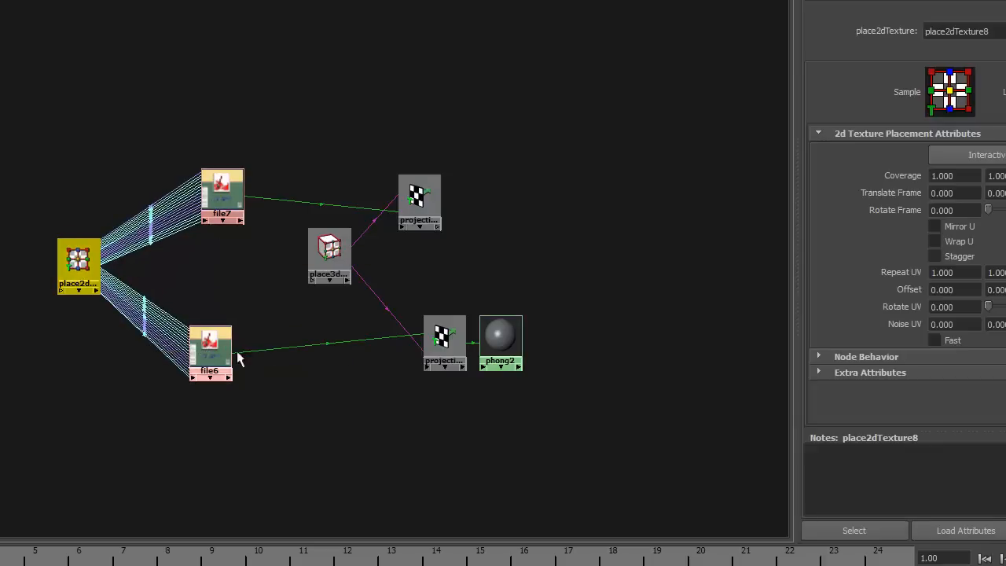
drag(334, 250, 297, 260)
drag(414, 221, 442, 220)
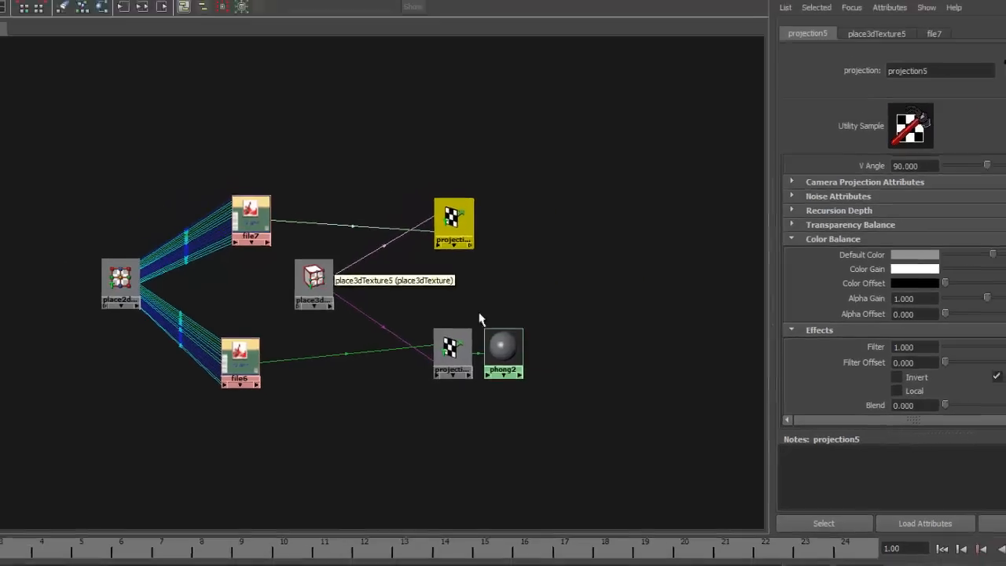
drag(513, 354, 619, 355)
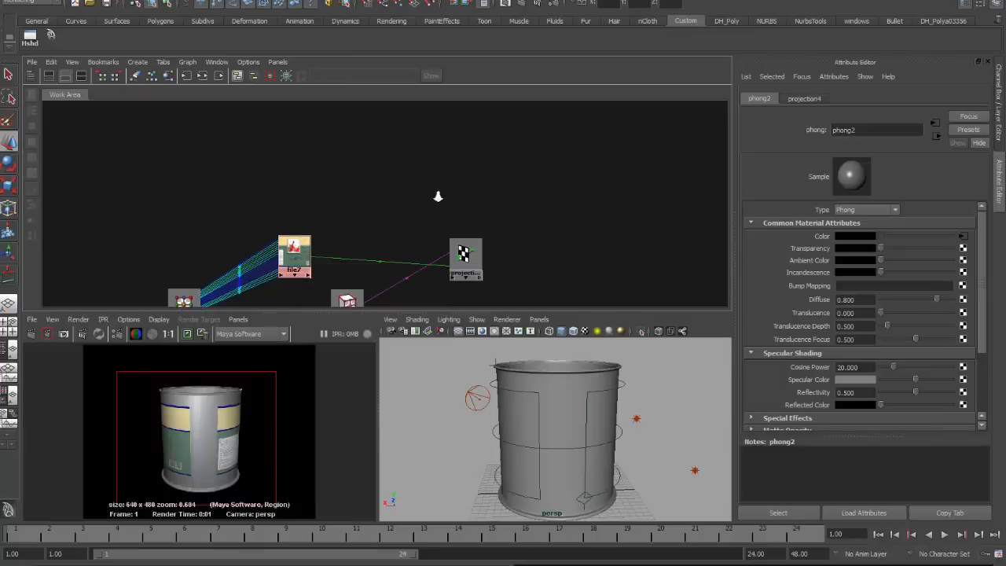
scroll(448, 220, down, 2)
alt+middle_drag(489, 218, 504, 151)
drag(452, 169, 457, 164)
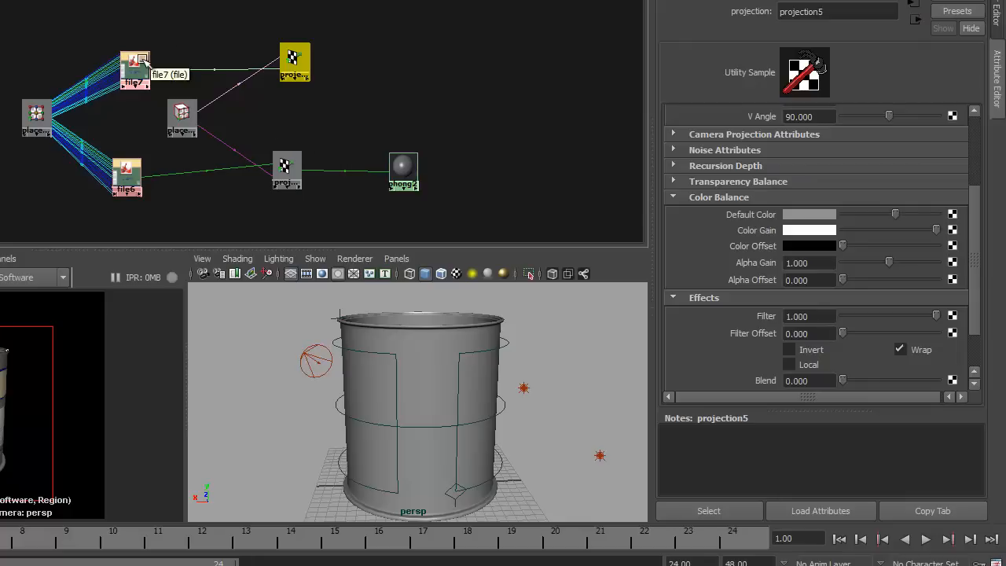
Set file7's Color Gain to black and its Default Color to white
click(142, 64)
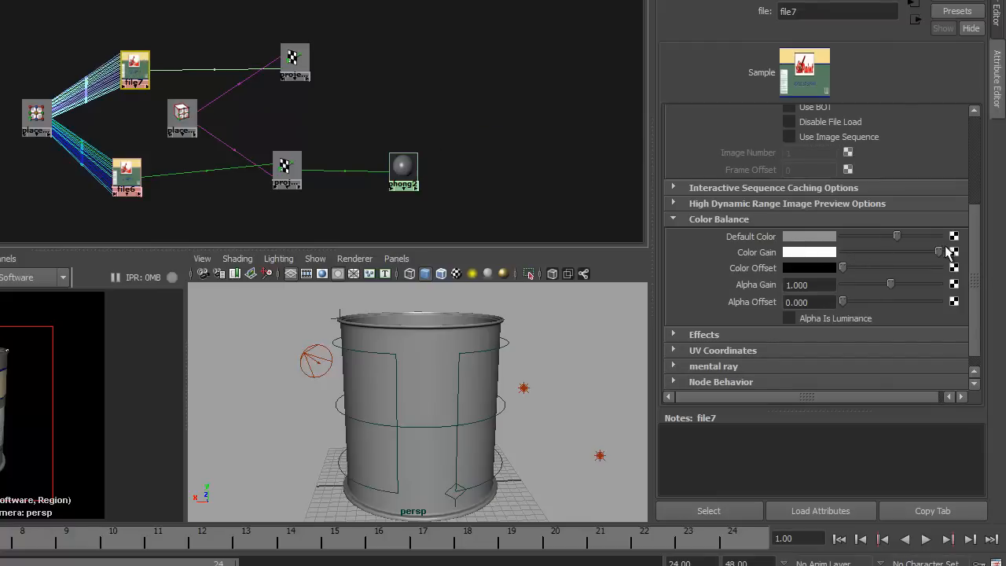
drag(937, 249, 822, 255)
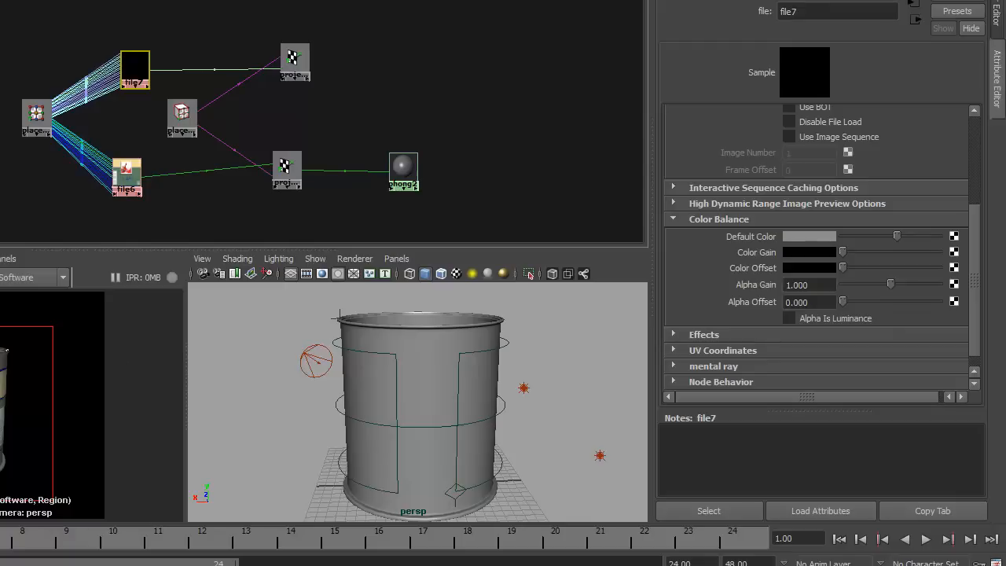
drag(897, 236, 1005, 252)
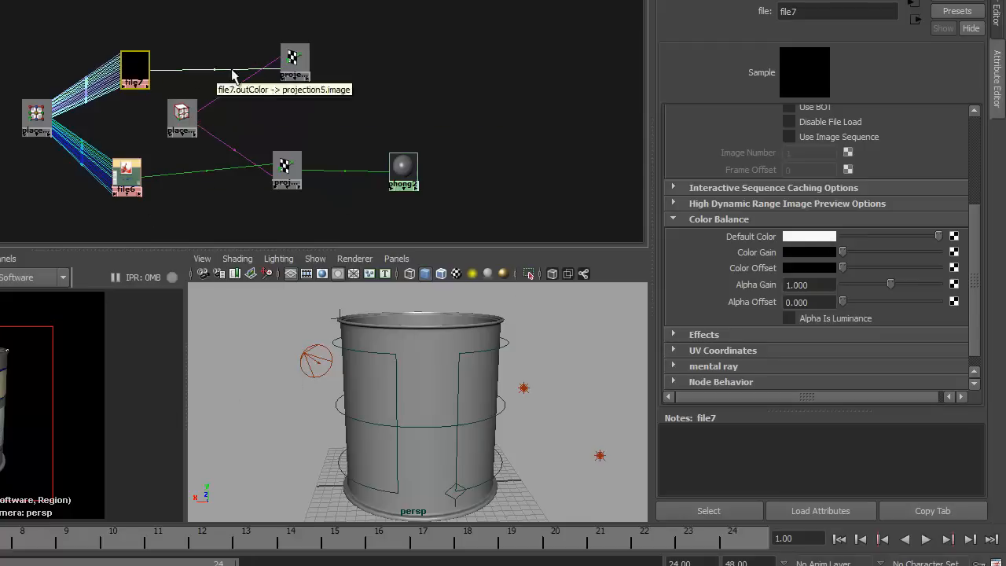
Connect projection5 to phong2's transparency and close the Render View
middle_drag(298, 67, 402, 165)
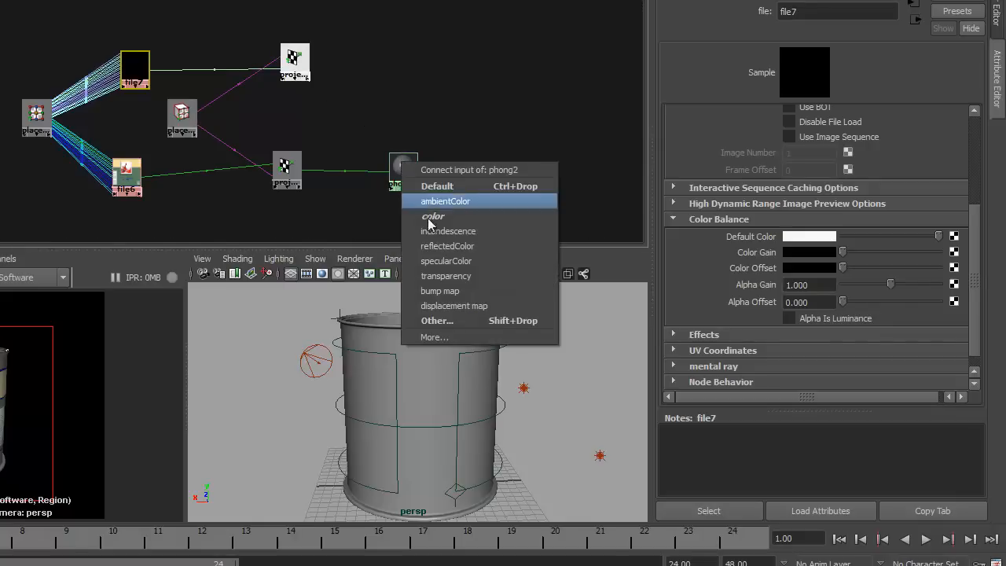
click(435, 277)
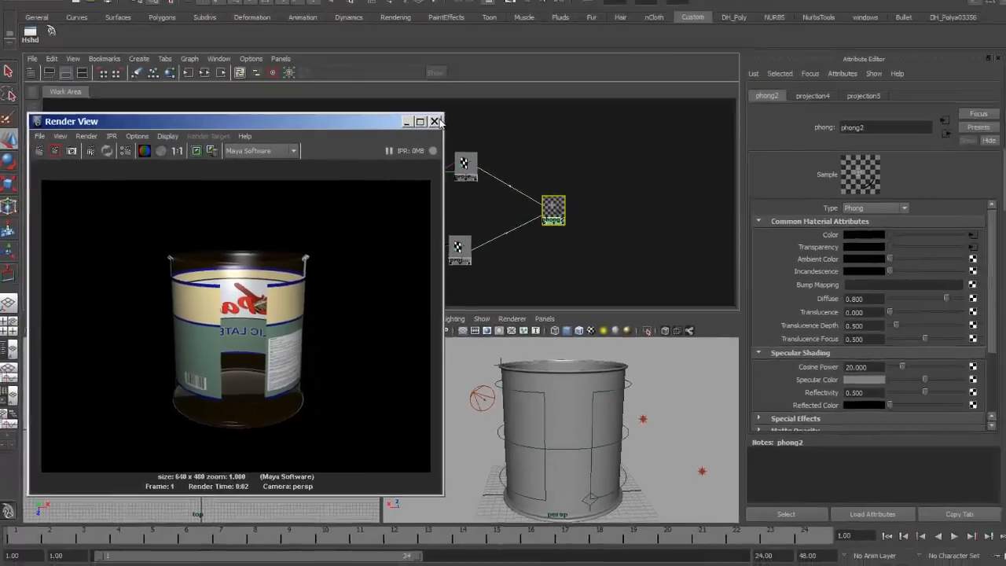
click(500, 82)
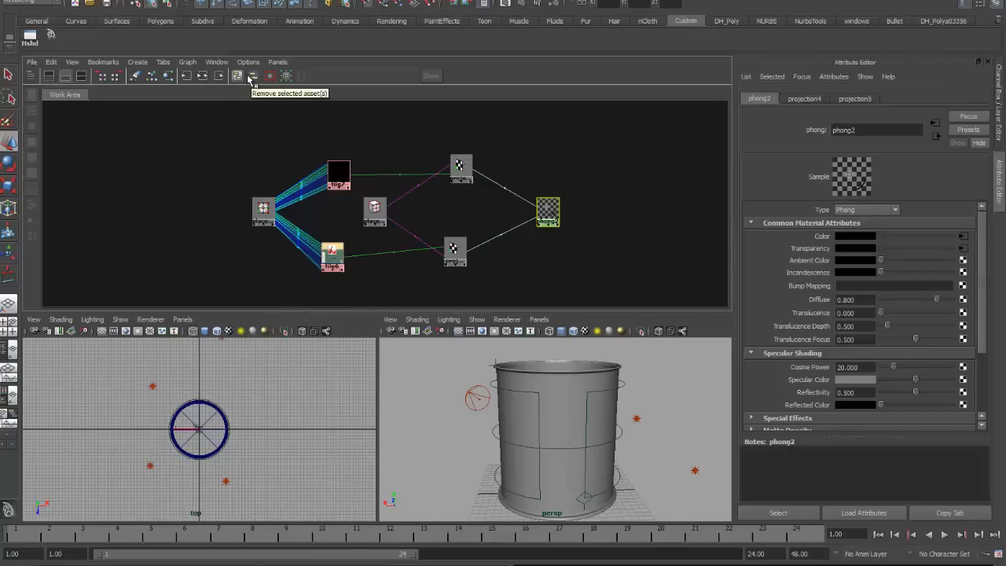
Graph phong2's output connections to find layeredShader2, and graph that shader's full input network
click(219, 76)
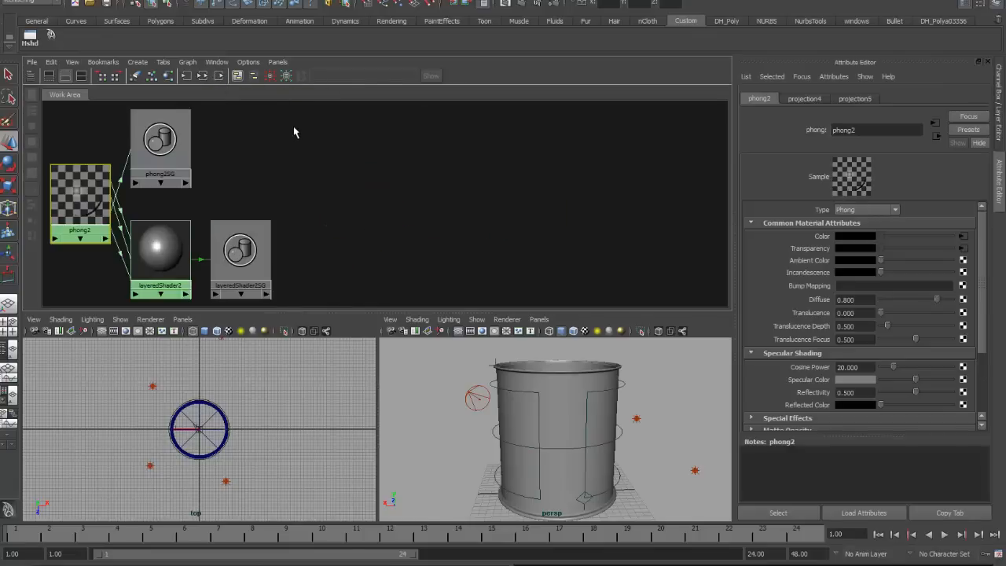
click(161, 245)
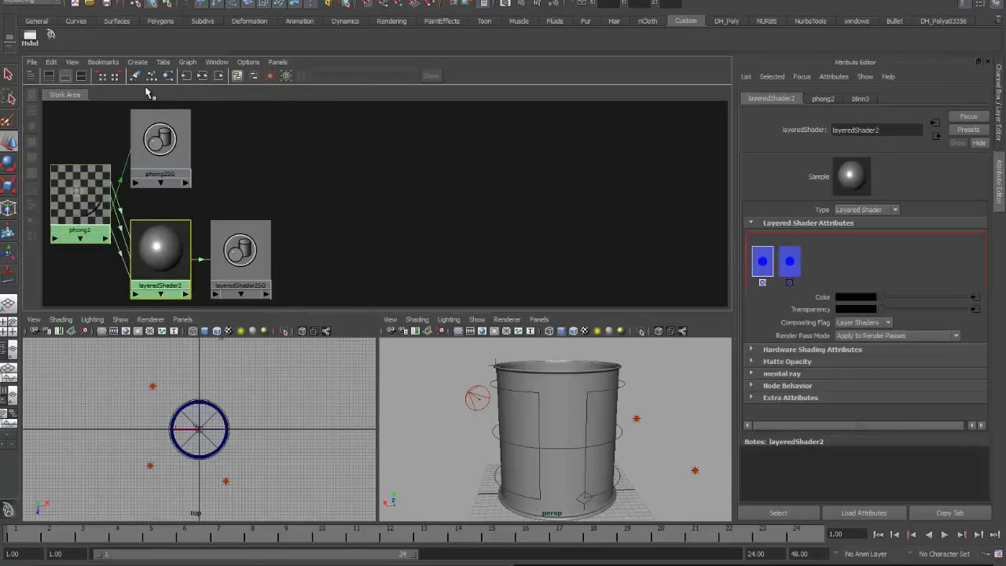
click(187, 76)
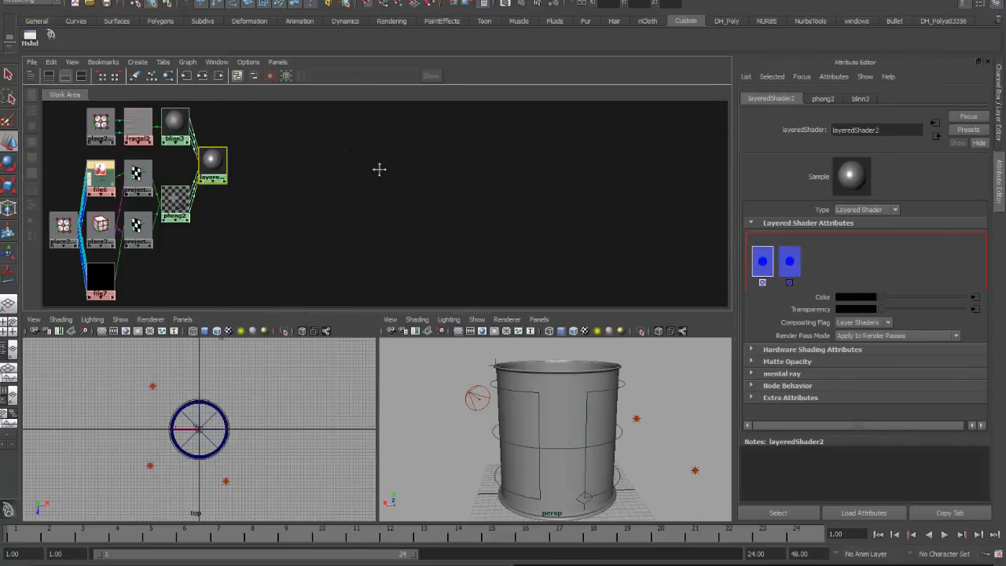
alt+middle_drag(379, 169, 495, 177)
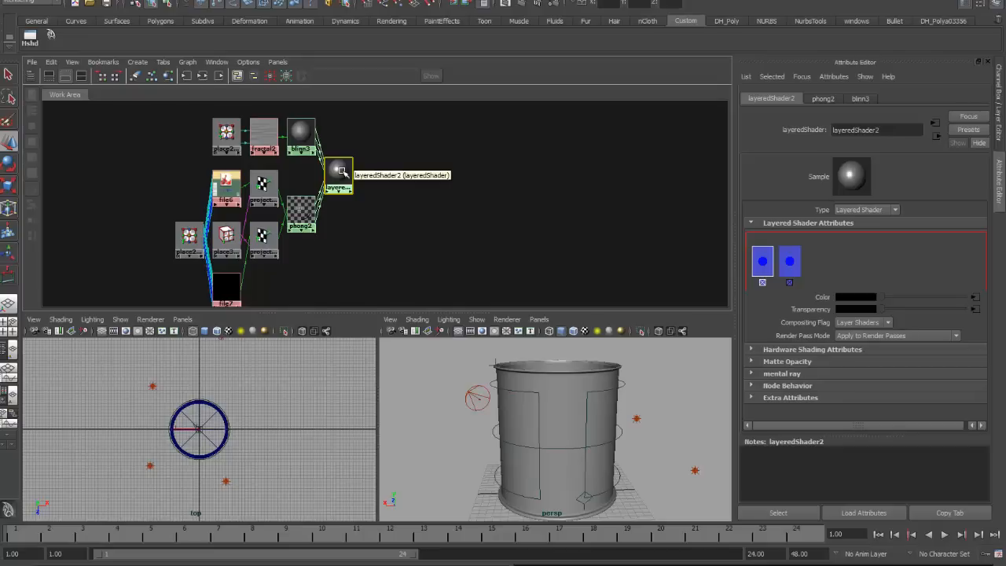
Assign layeredShader2 to the paint can, render the perspective view, and move the Render View clear of the shader graph
mouse_move(342, 171)
middle_down()
mouse_move(489, 300)
mouse_move(543, 387)
middle_up()
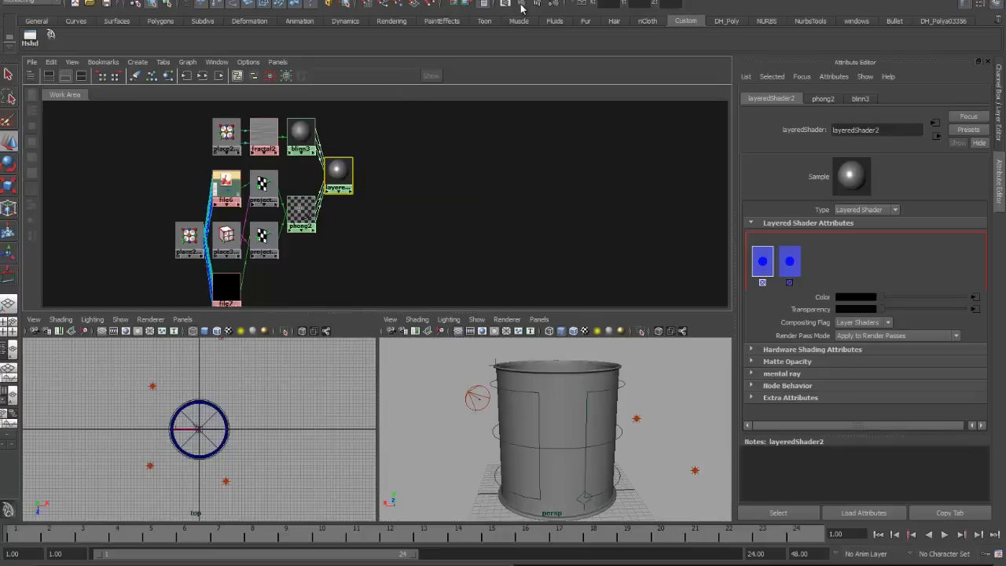
click(521, 7)
click(500, 294)
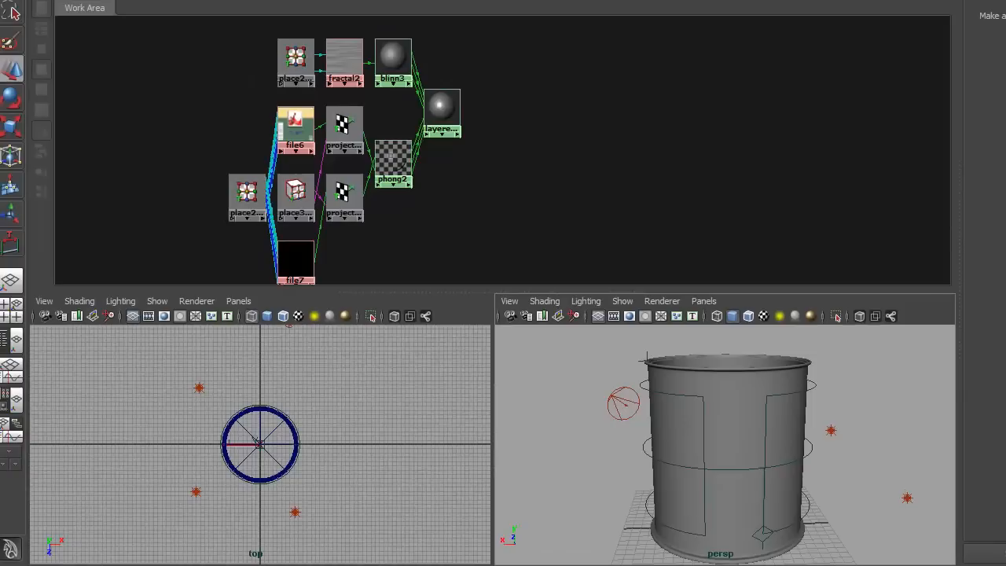
click(602, 3)
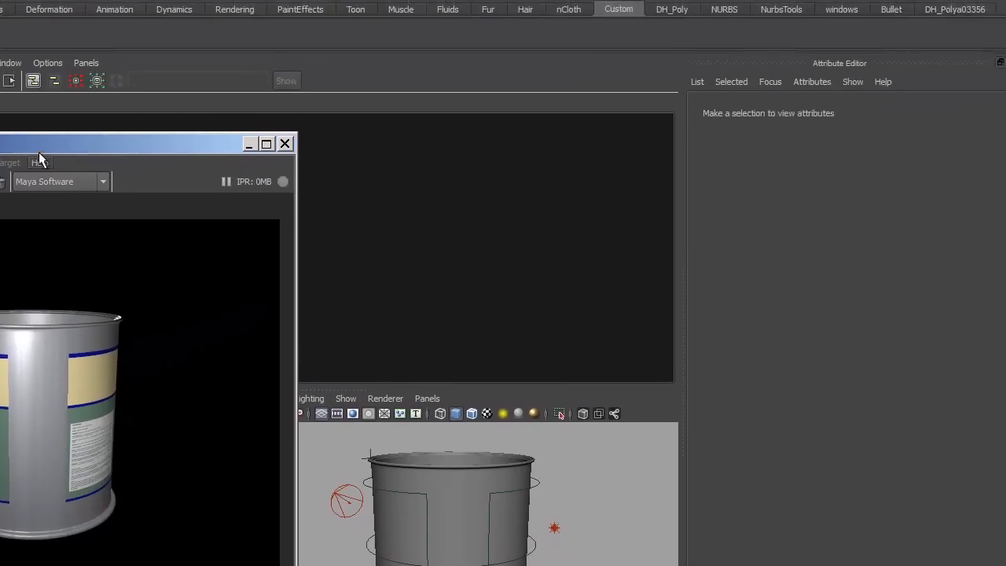
drag(470, 40, 771, 44)
drag(463, 158, 681, 50)
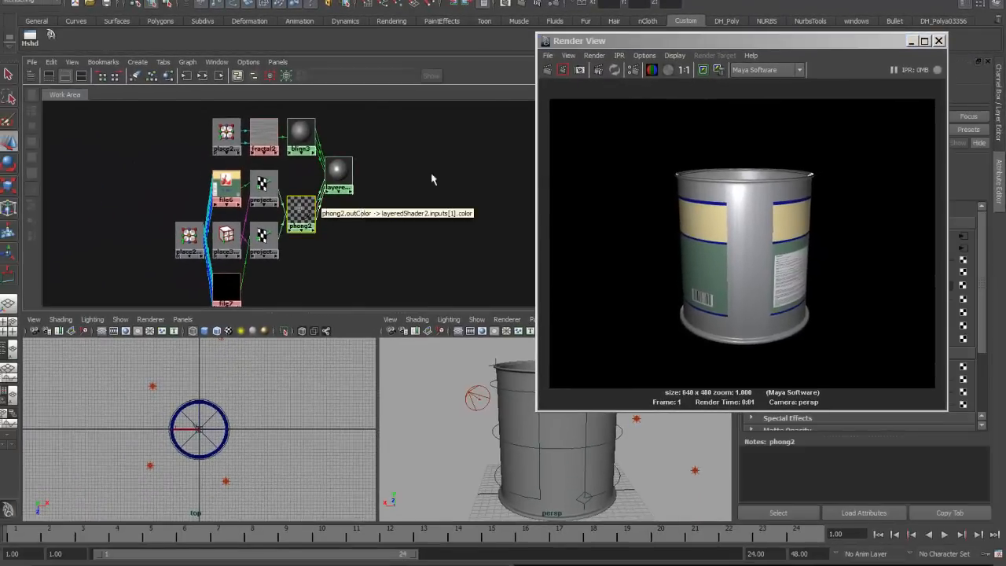
Set phong2's Specular Color to black and render the can region again
drag(672, 40, 325, 339)
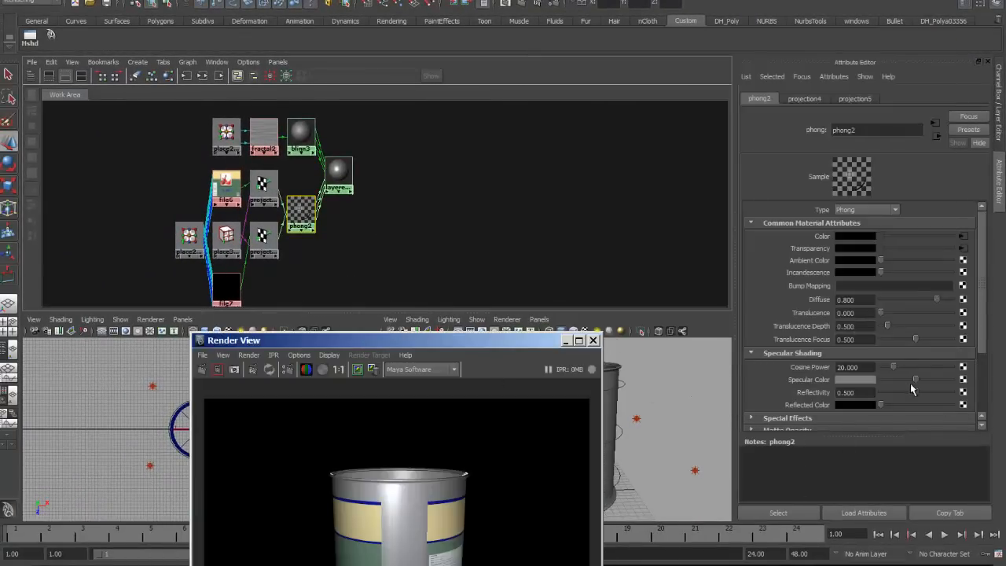
drag(918, 382, 769, 383)
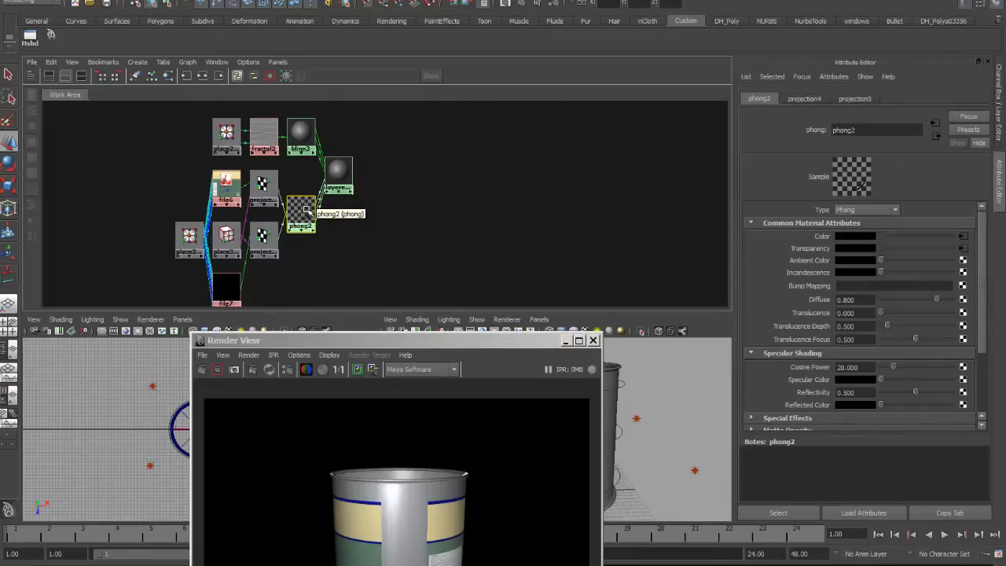
drag(401, 340, 440, 160)
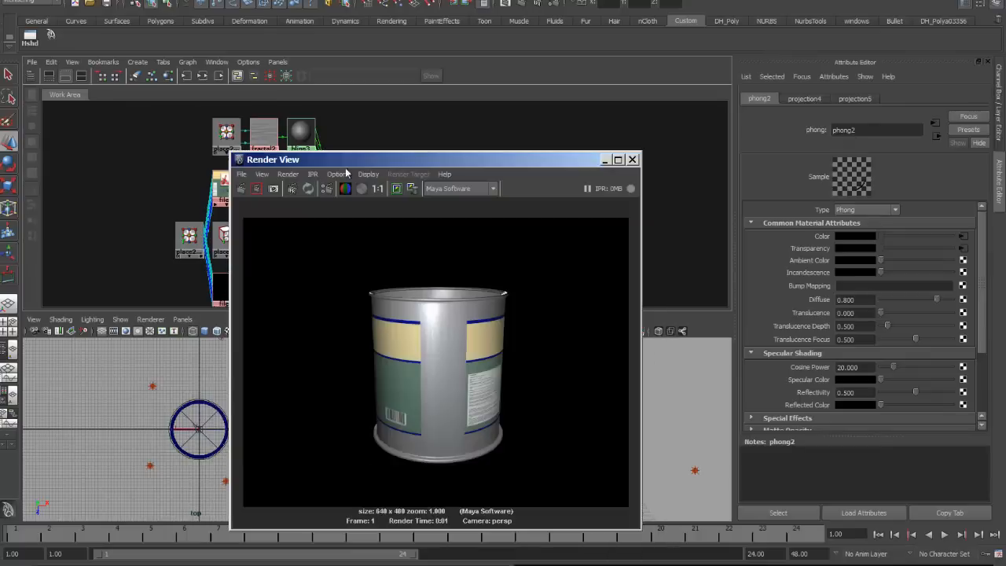
click(254, 188)
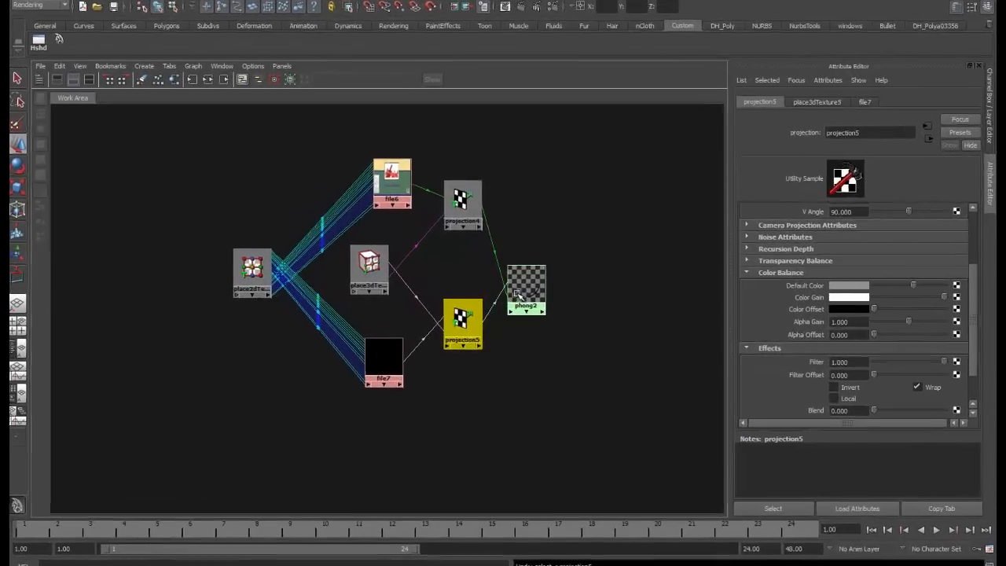
Place the phong2 node midway between the outputs of projection4 and projection5
drag(519, 290, 537, 265)
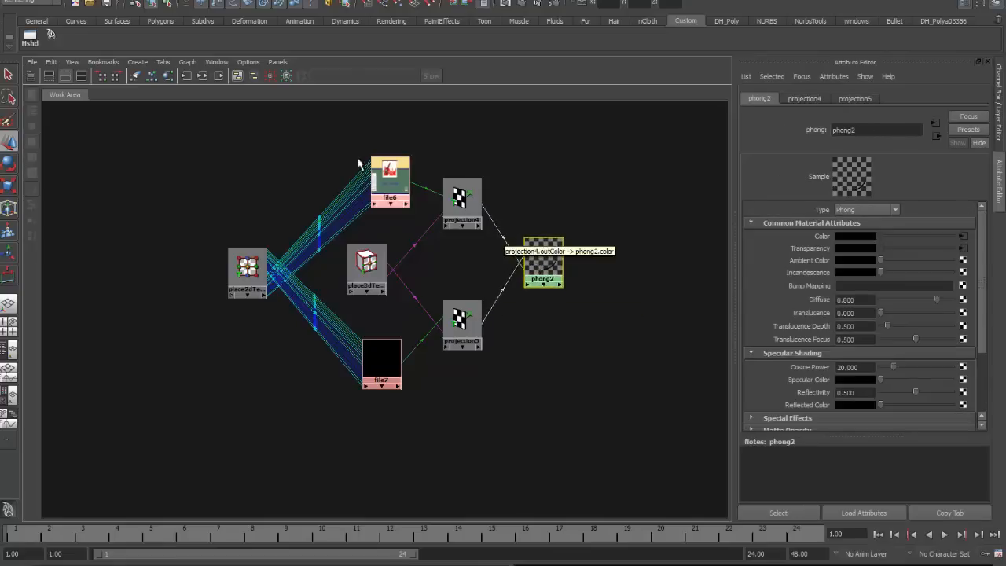
Graph phong2's input connections and move the phong2 node farther away from projection4 and projection5
click(187, 76)
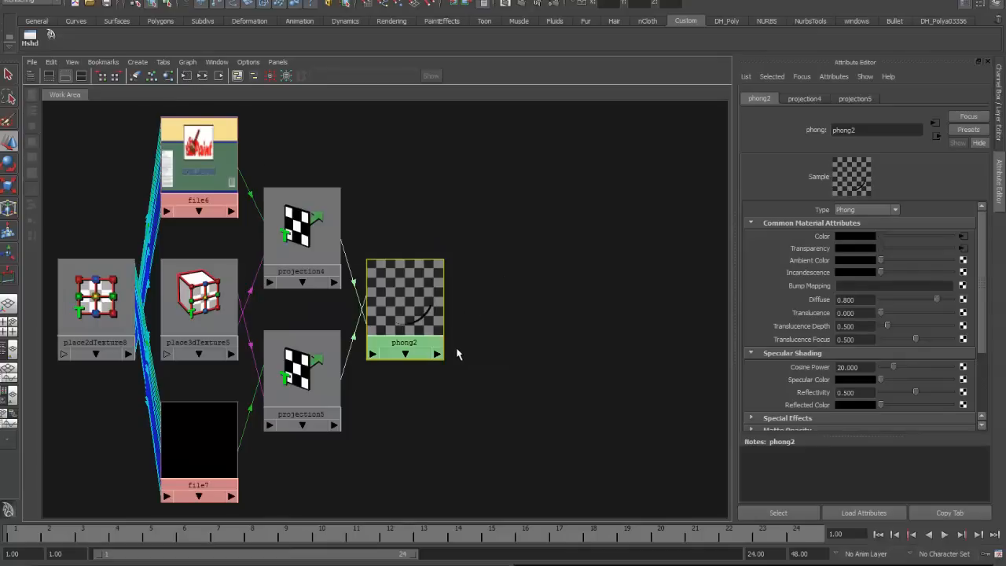
scroll(456, 350, down, 5)
alt+middle_drag(471, 364, 503, 349)
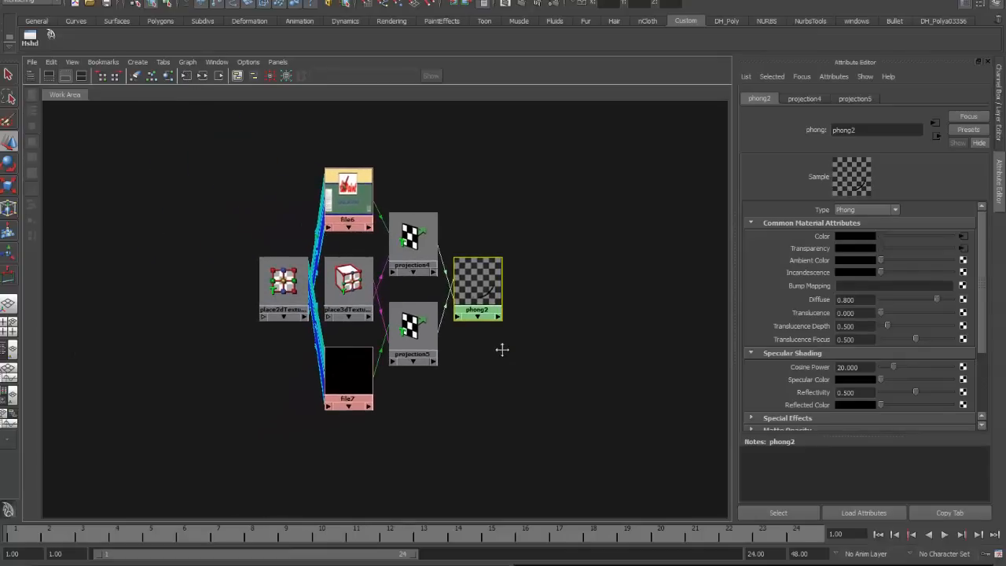
drag(477, 284, 567, 284)
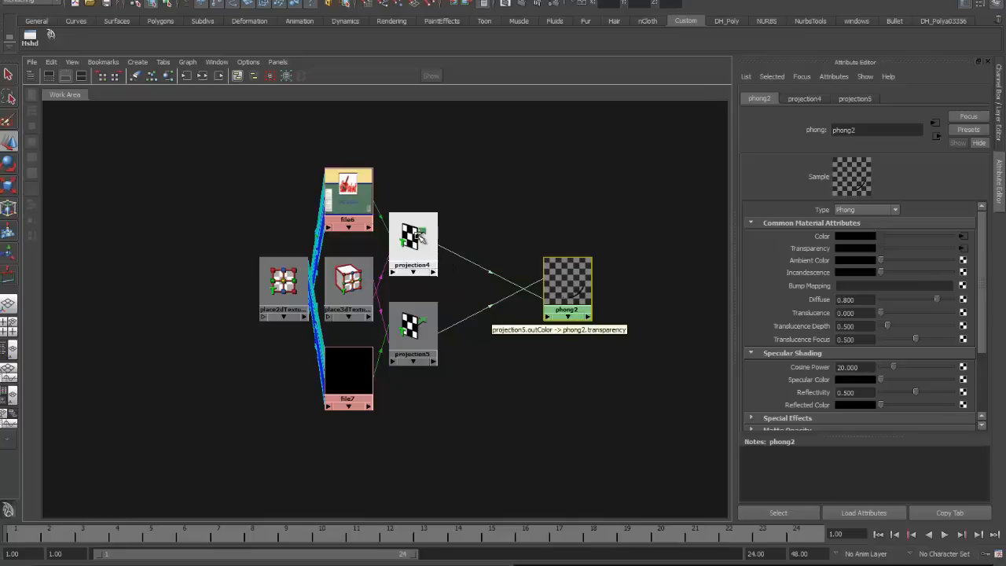
Spread out the projection, file and placement nodes feeding phong2, moving place2dTexture8 well clear of file6 and file7
drag(422, 240, 443, 232)
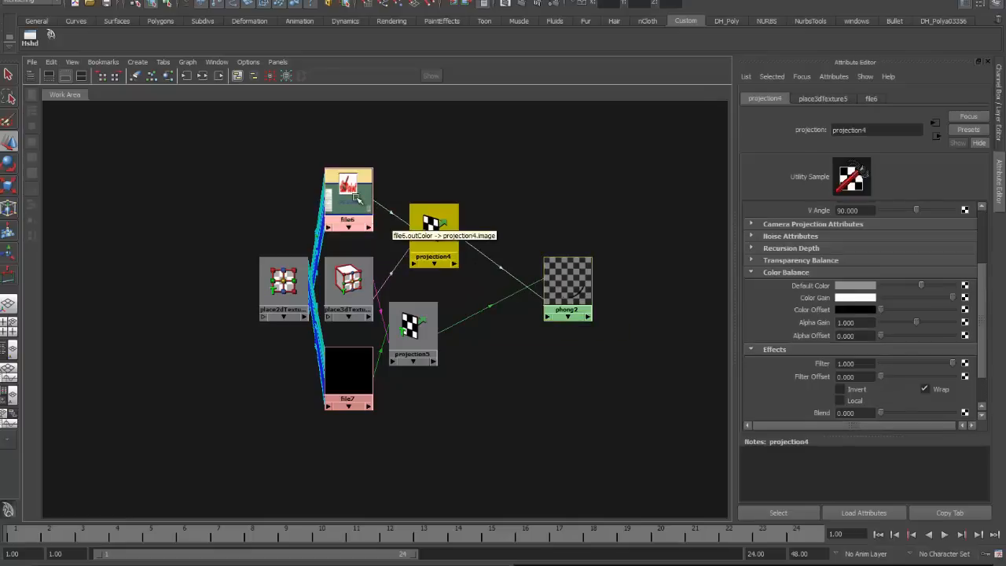
drag(358, 201, 362, 186)
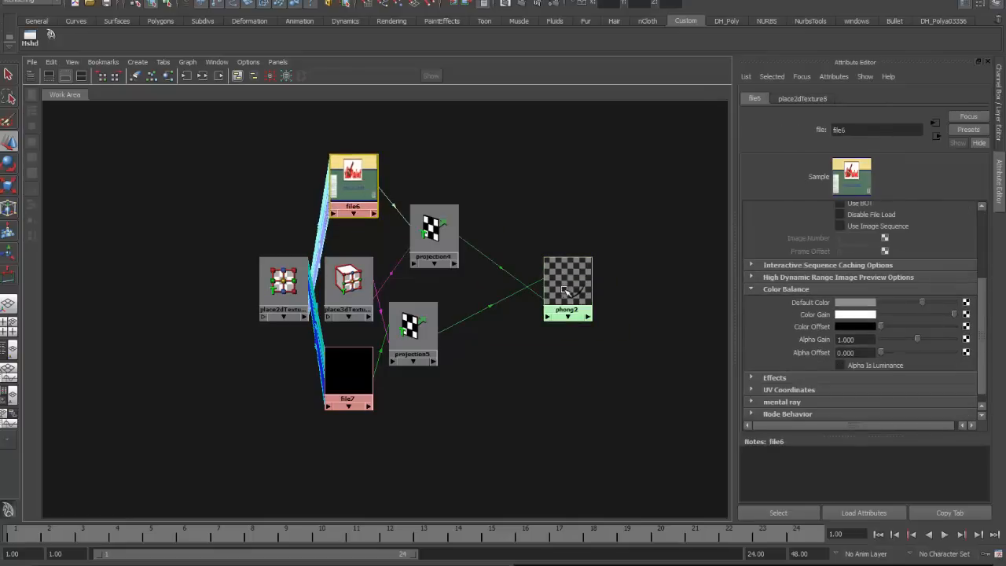
drag(410, 329, 422, 335)
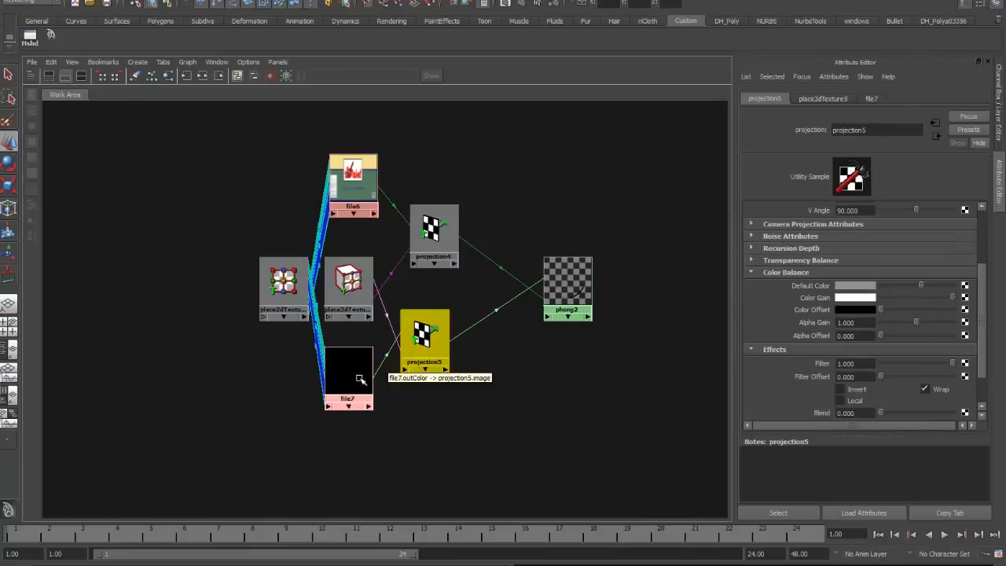
drag(359, 380, 358, 383)
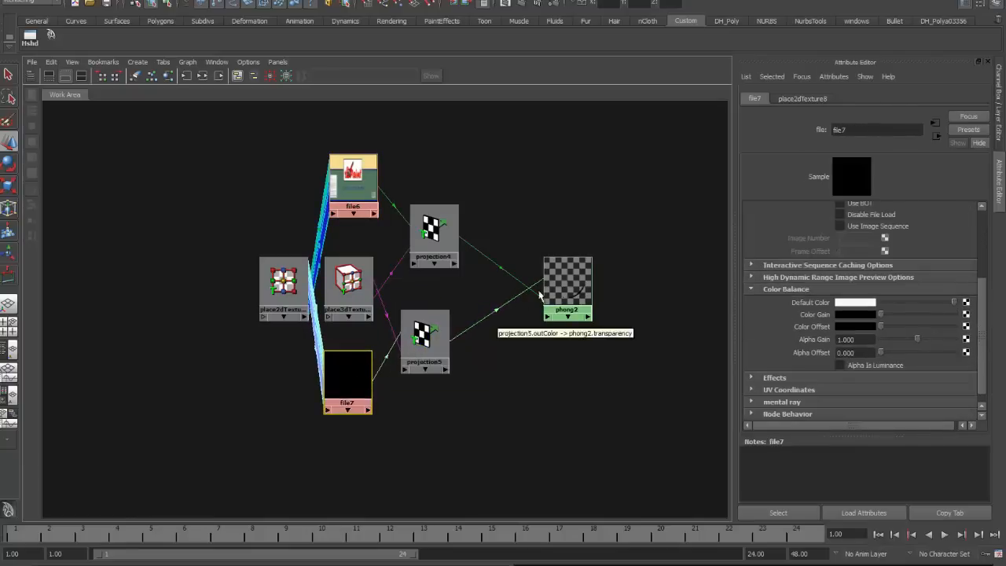
drag(295, 283, 208, 290)
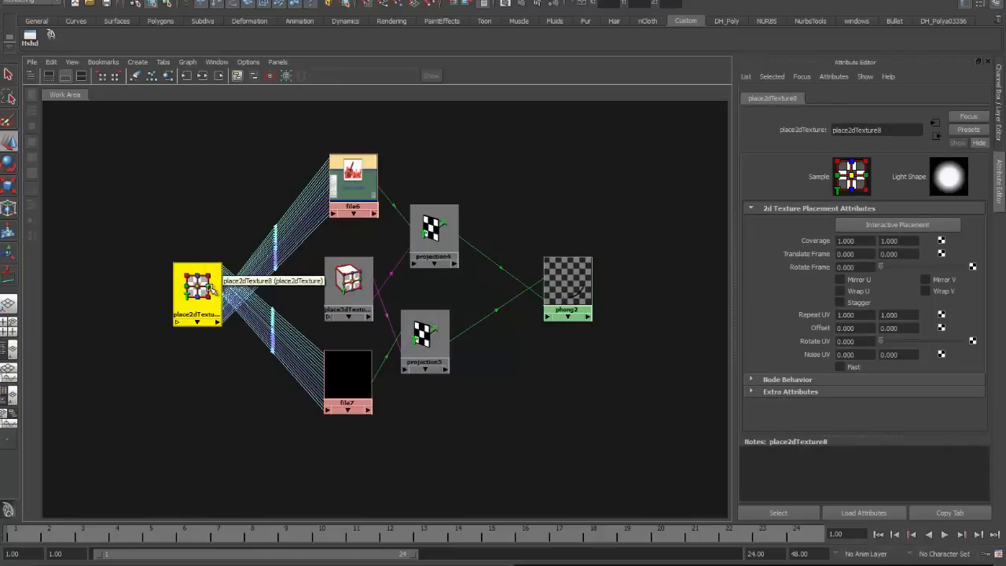
drag(350, 281, 341, 282)
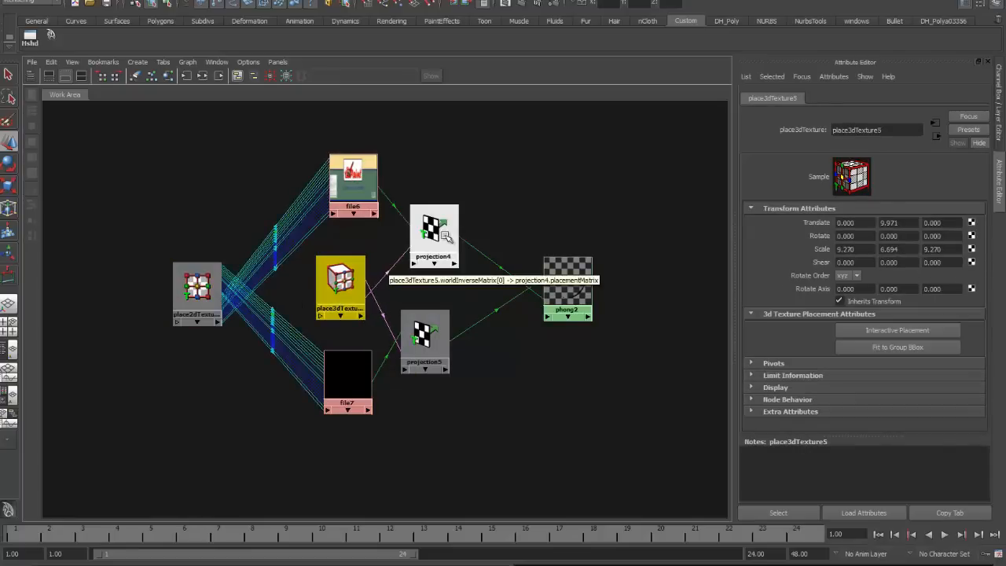
drag(437, 331, 449, 337)
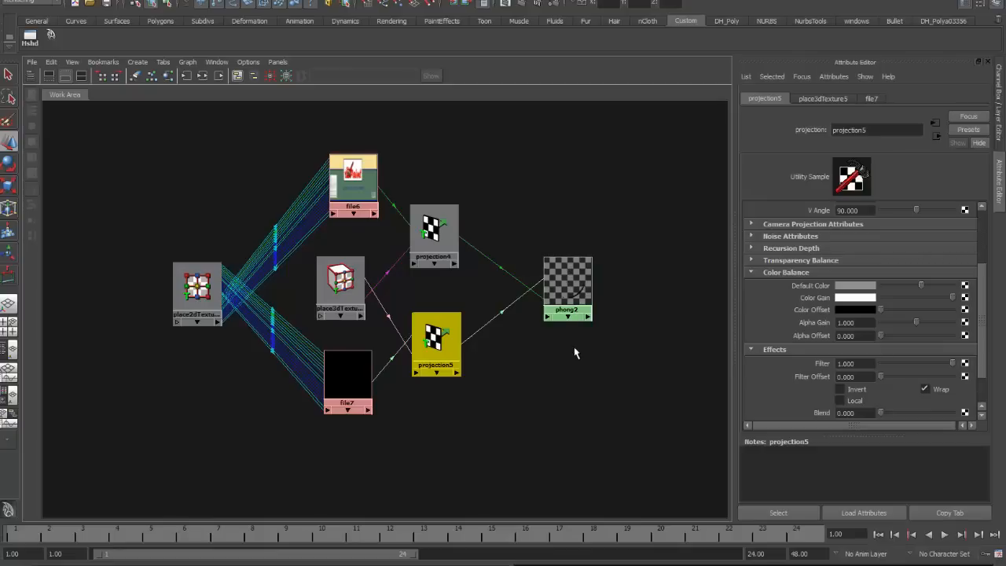
Duplicate projection4 together with its shading network
alt+right_drag(575, 353, 498, 363)
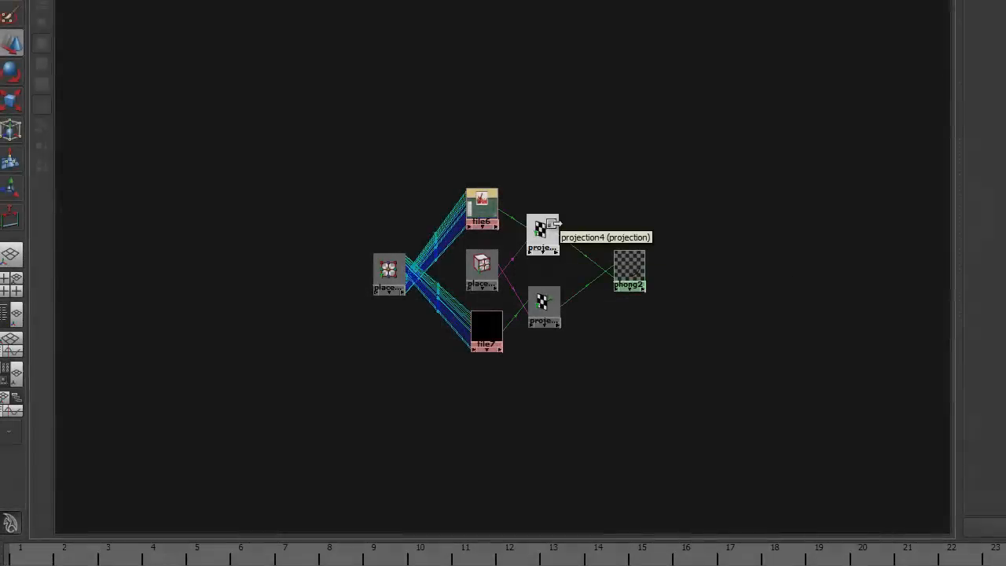
click(553, 224)
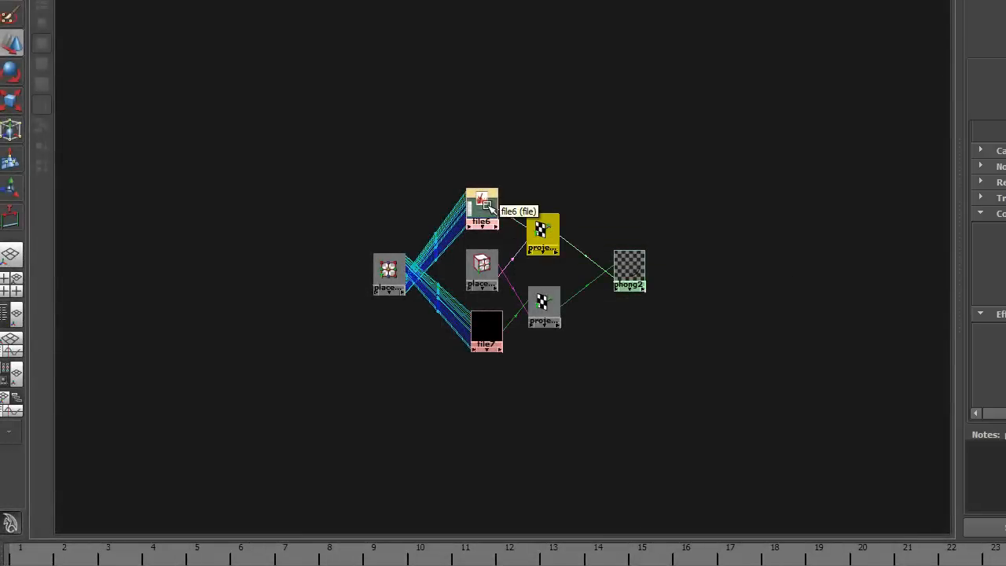
click(68, 0)
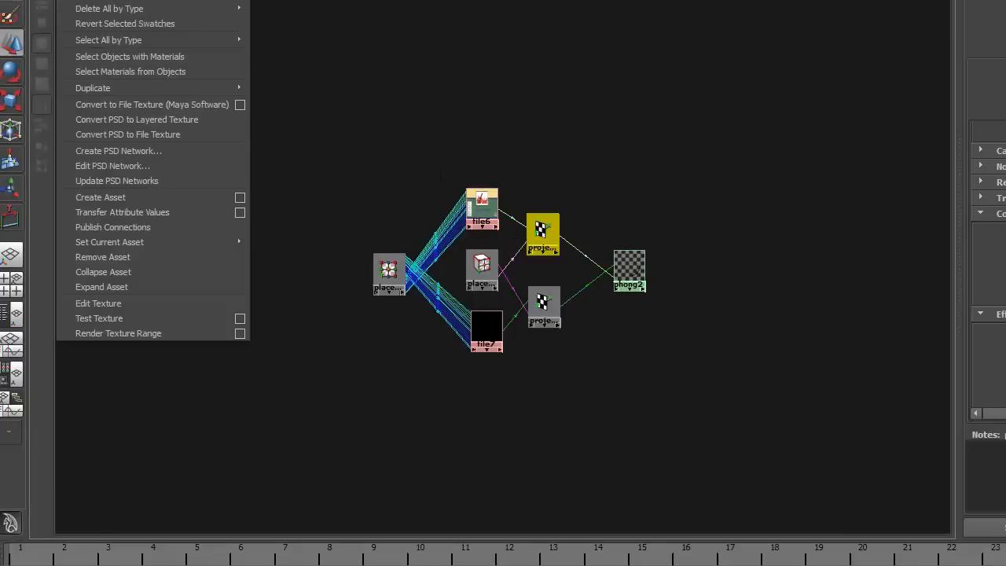
mouse_move(122, 88)
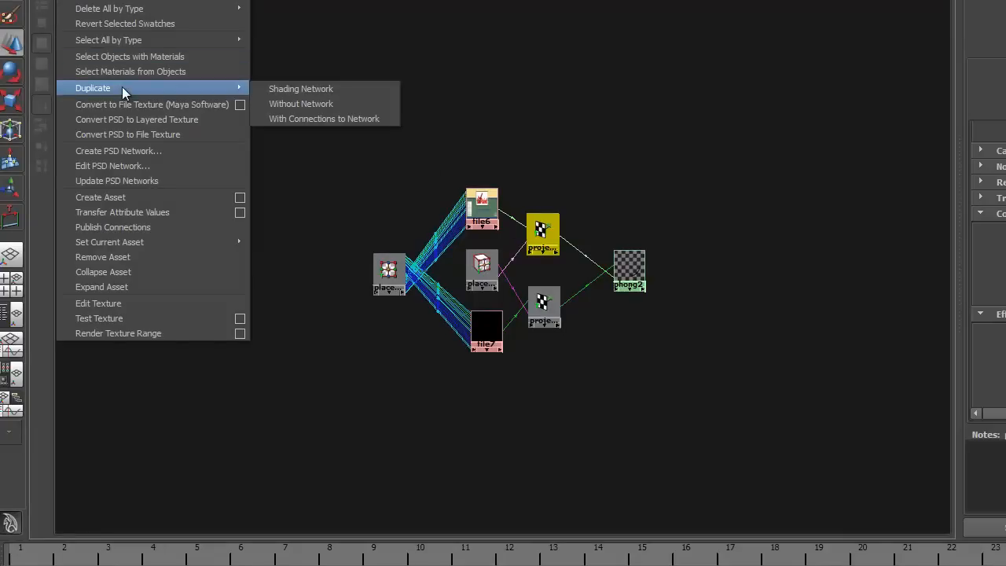
click(291, 88)
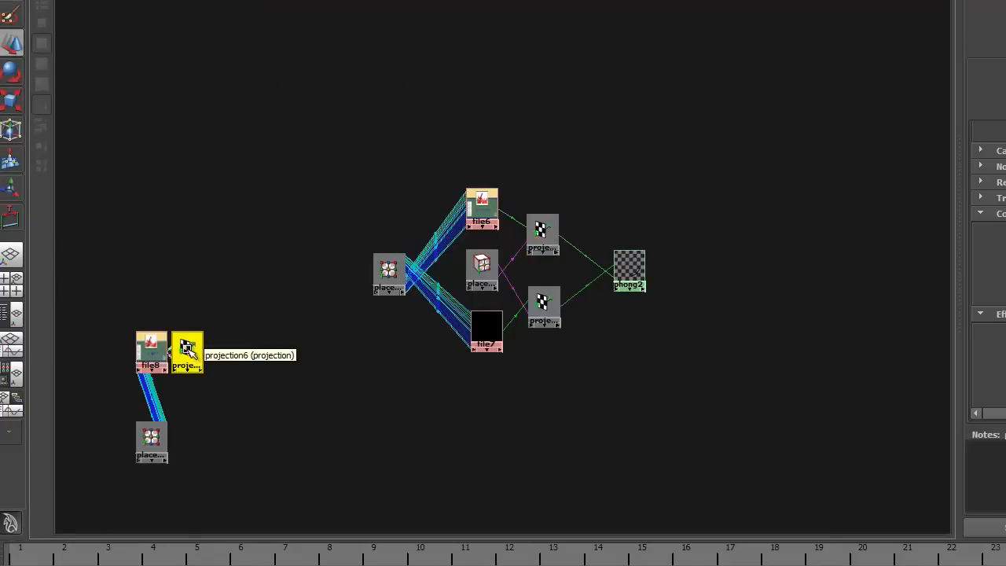
Arrange the duplicated projection, file, 2D placement and 3D placement nodes above the original phong2 network
drag(188, 352, 506, 118)
drag(154, 343, 412, 115)
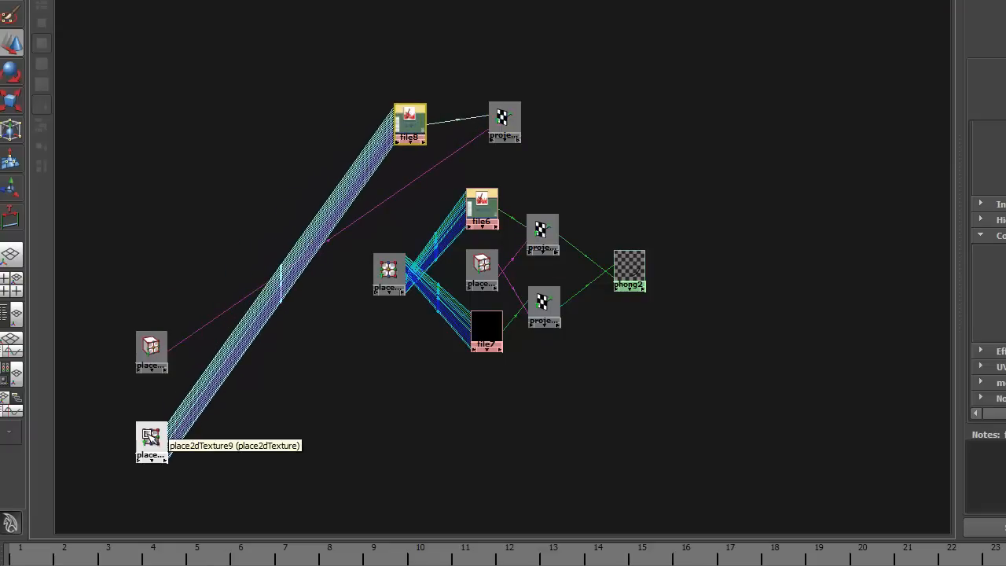
drag(147, 429, 281, 118)
drag(151, 346, 289, 210)
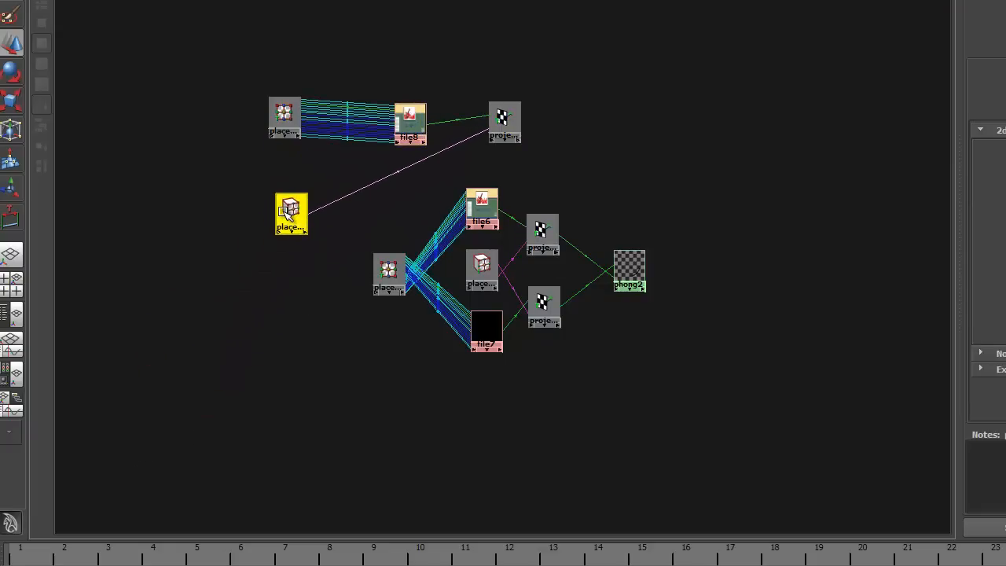
drag(421, 120, 427, 107)
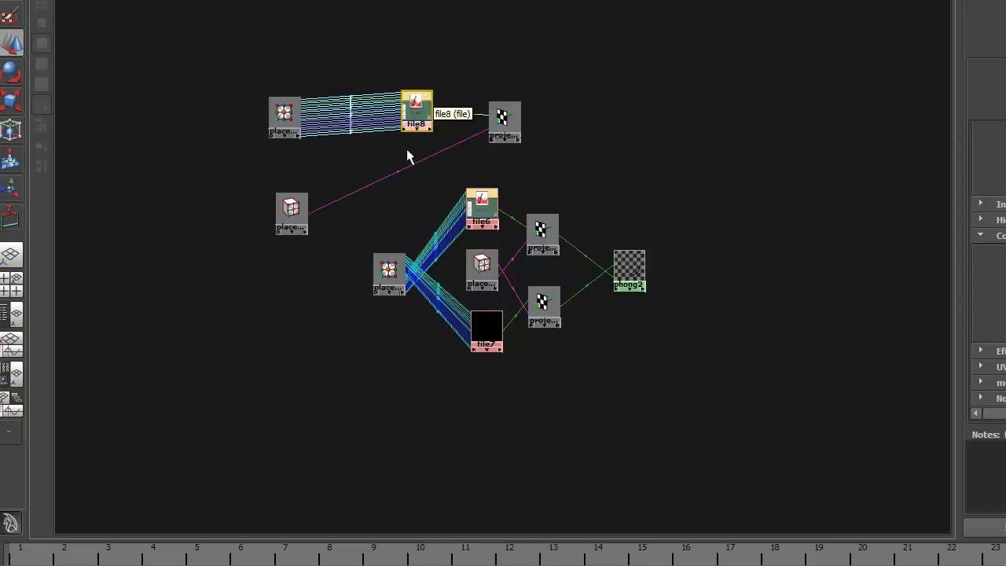
Connect place2dTexture8 to file8 with the default connection and delete the redundant place2dTexture9
drag(386, 270, 351, 273)
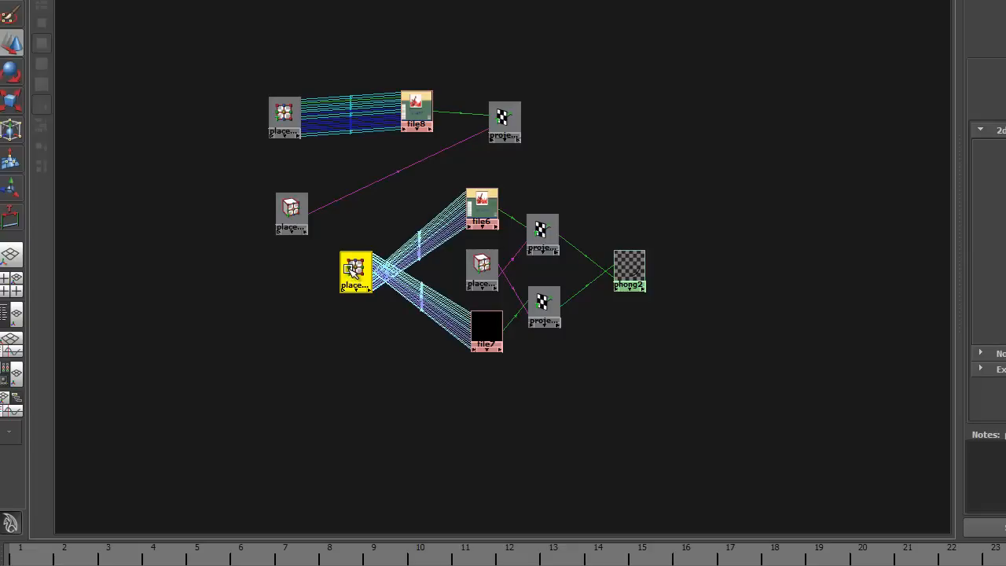
middle_drag(422, 114, 423, 116)
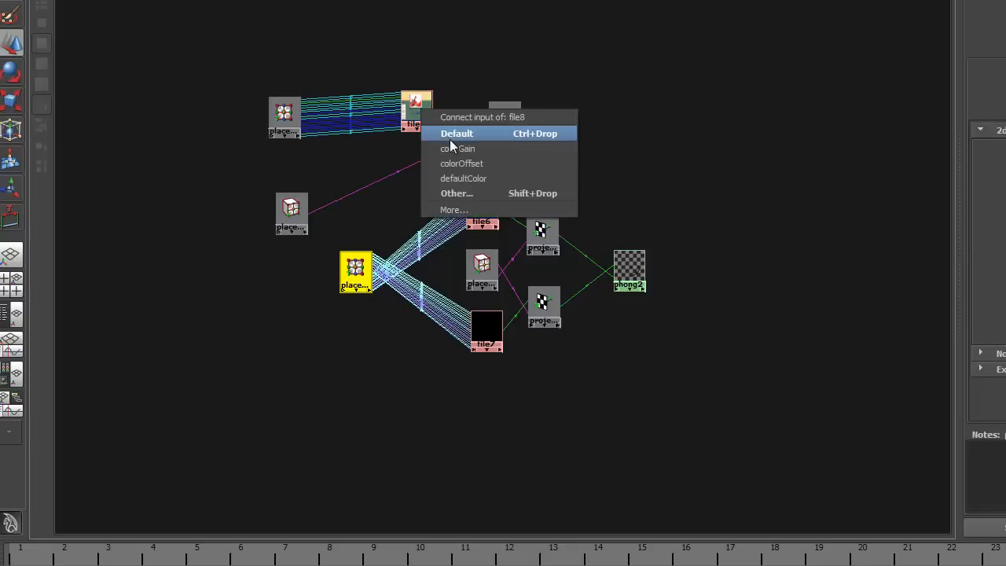
click(451, 137)
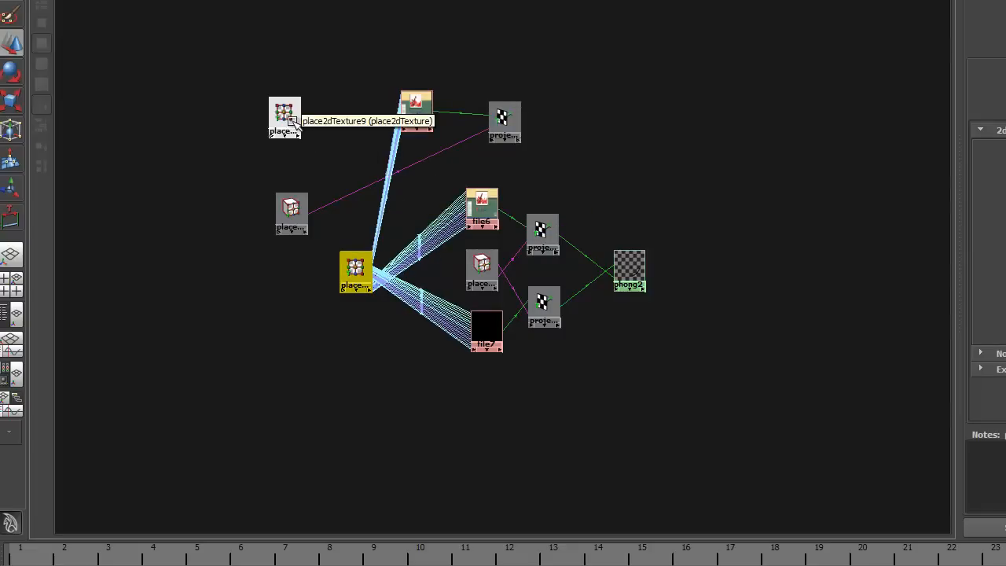
click(288, 133)
key(Delete)
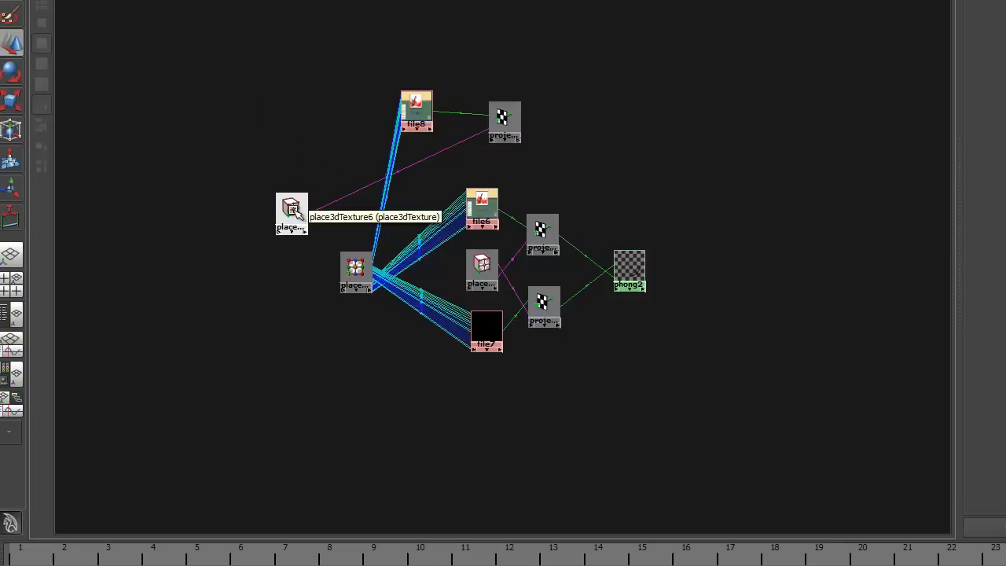
Connect place3dTexture5's worldInverseMatrix[0] to projection6's placementMatrix and delete the redundant place3dTexture6
drag(295, 209, 279, 183)
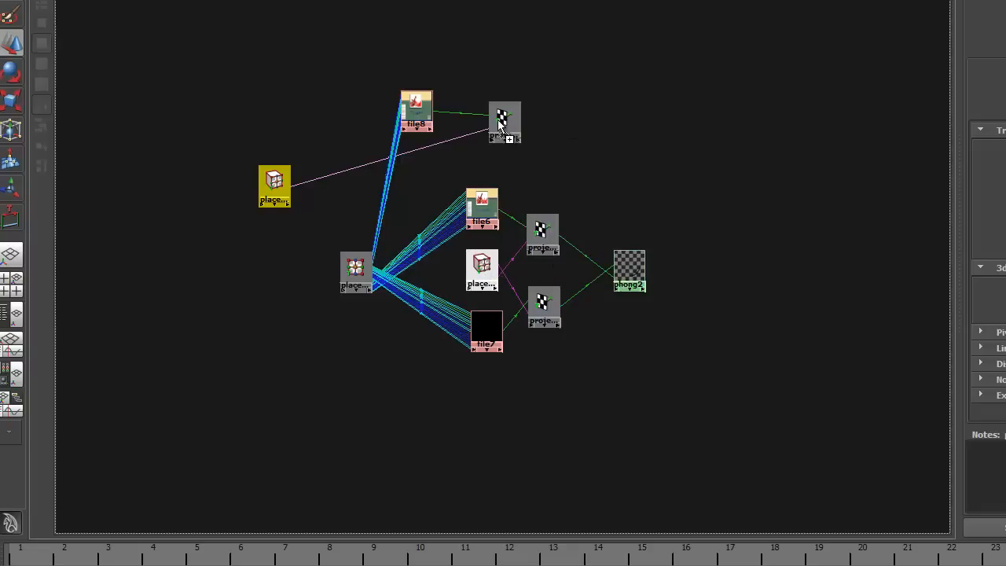
middle_drag(500, 124, 503, 126)
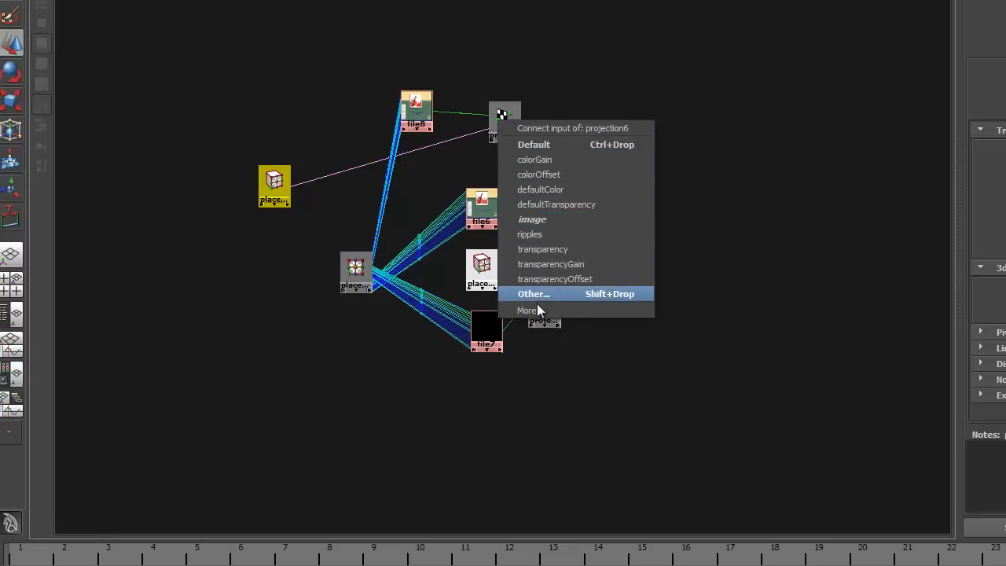
click(533, 294)
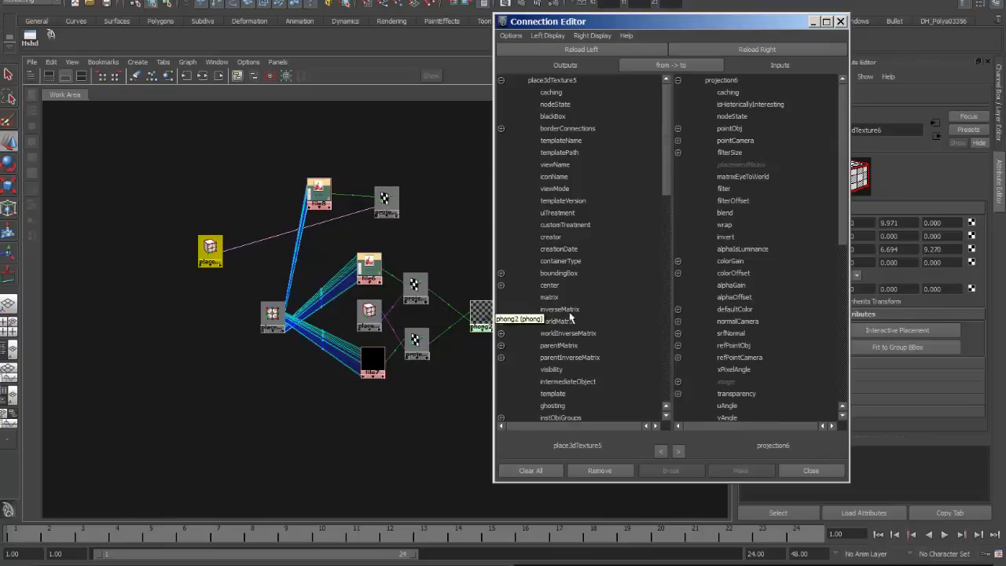
click(502, 333)
click(589, 346)
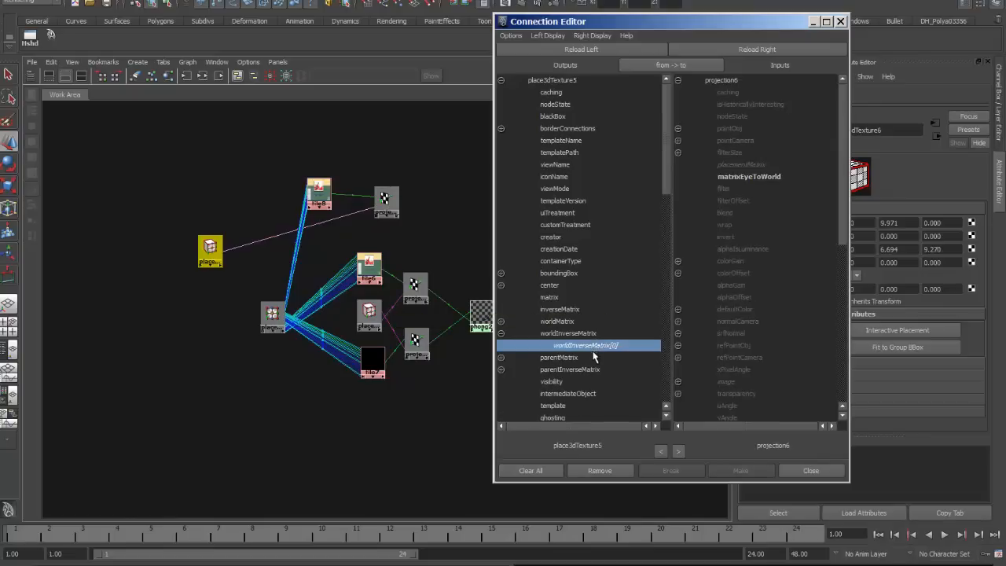
click(740, 166)
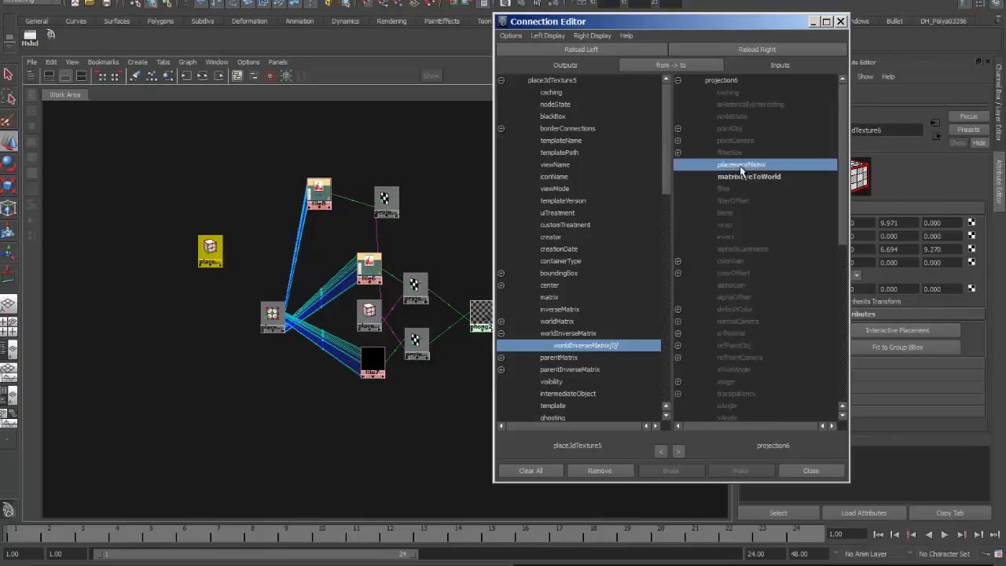
drag(210, 250, 159, 214)
key(Delete)
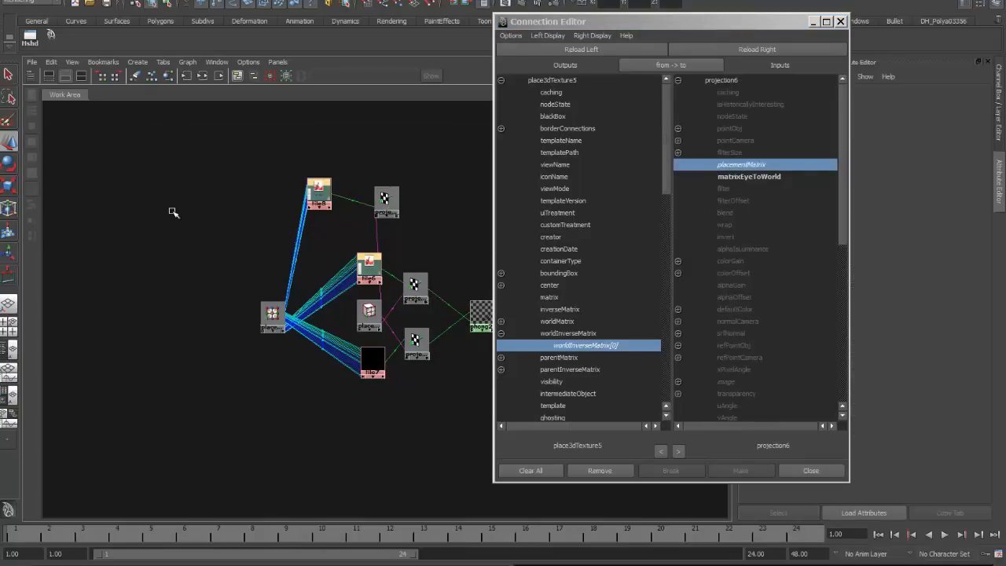
Move place2dTexture8 away from the three file nodes, close the Connection Editor, and shift projection6 farther from file8
drag(276, 316, 200, 291)
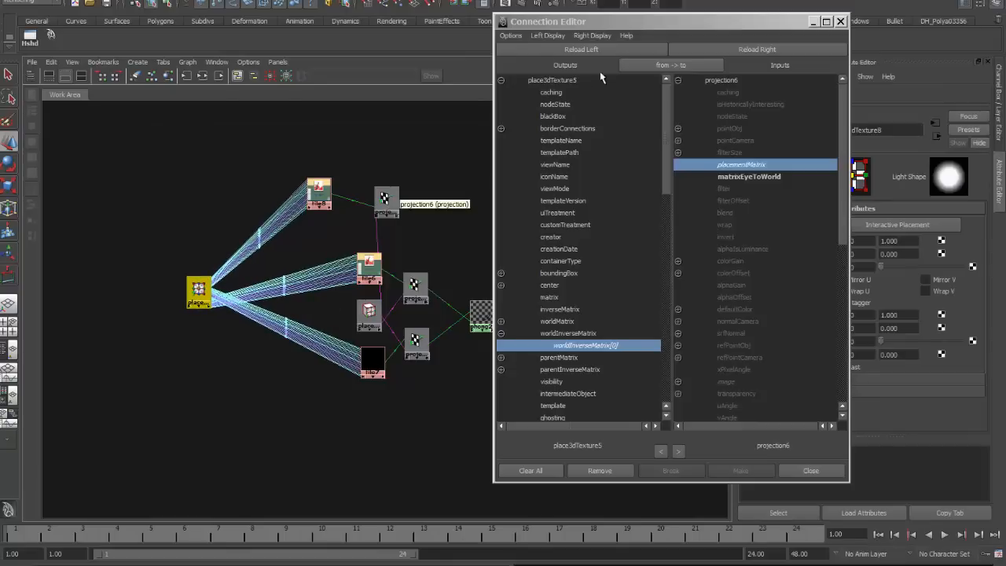
click(840, 21)
drag(384, 199, 425, 198)
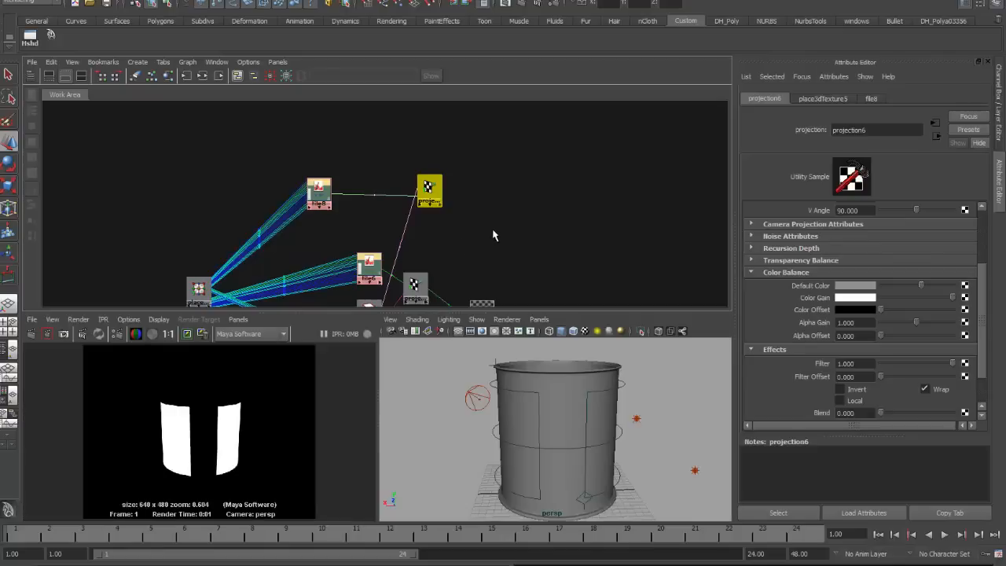
Create a Surface Shader and place its node beside projection6
alt+middle_drag(493, 221, 496, 163)
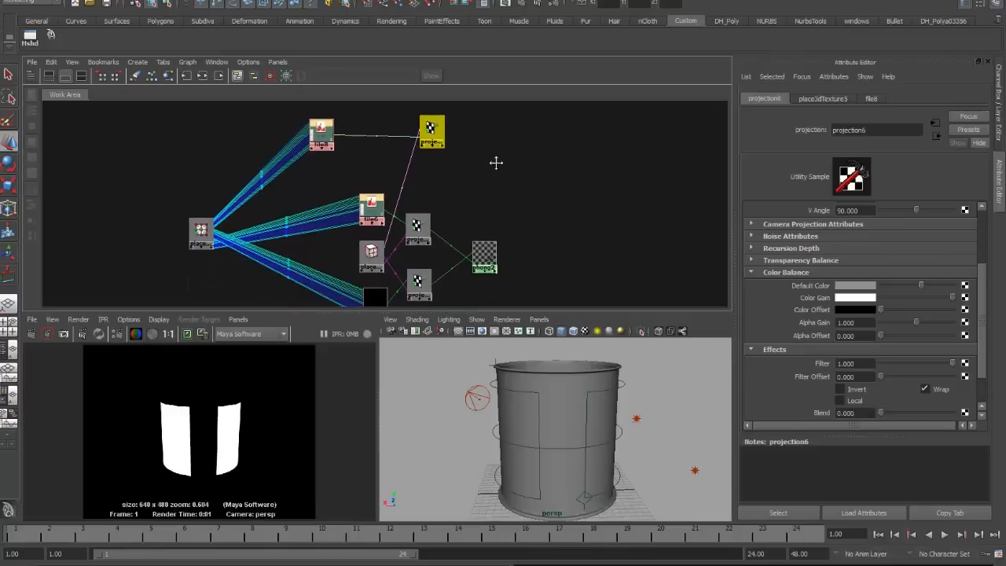
alt+right_drag(515, 194, 489, 195)
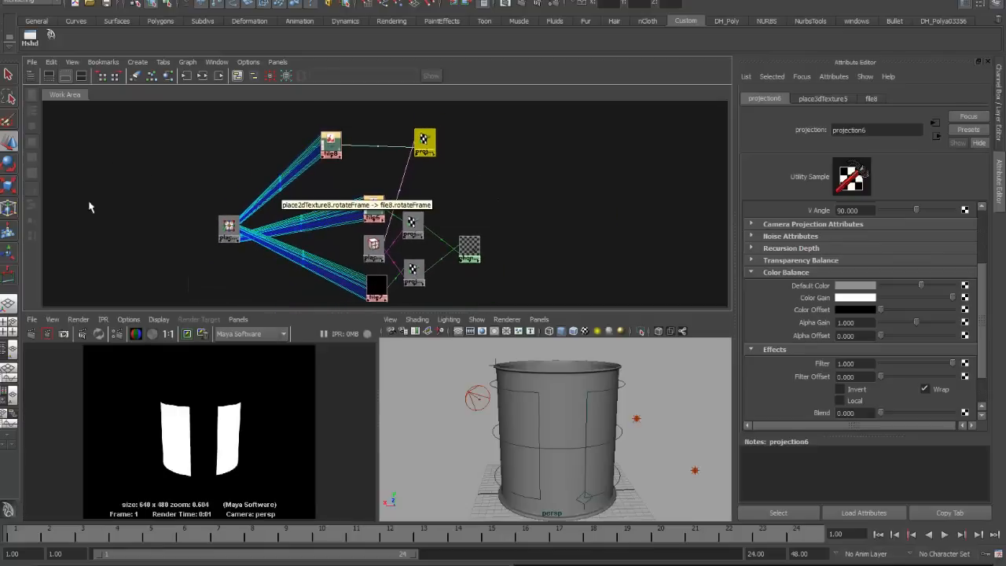
click(31, 75)
click(168, 301)
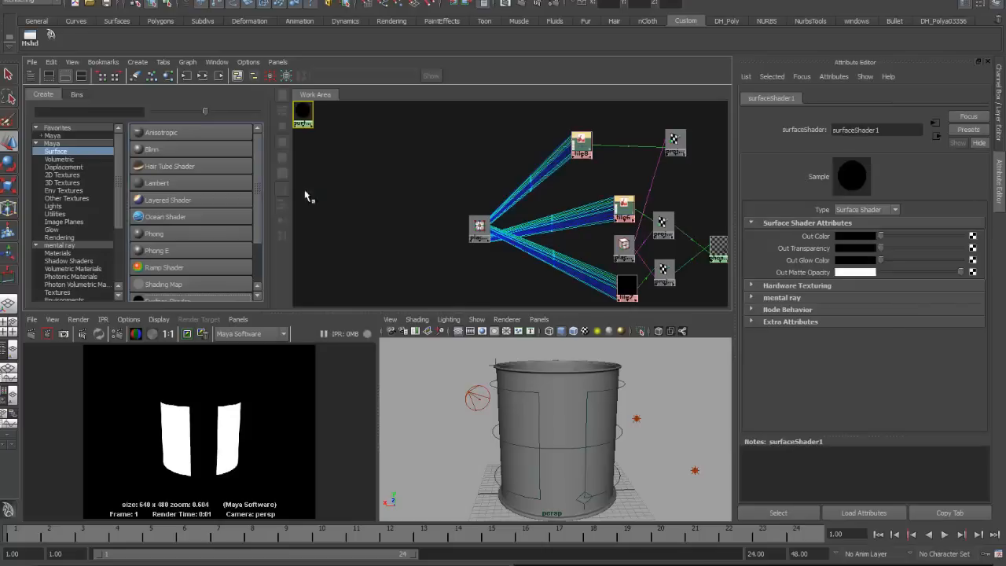
drag(338, 122, 721, 174)
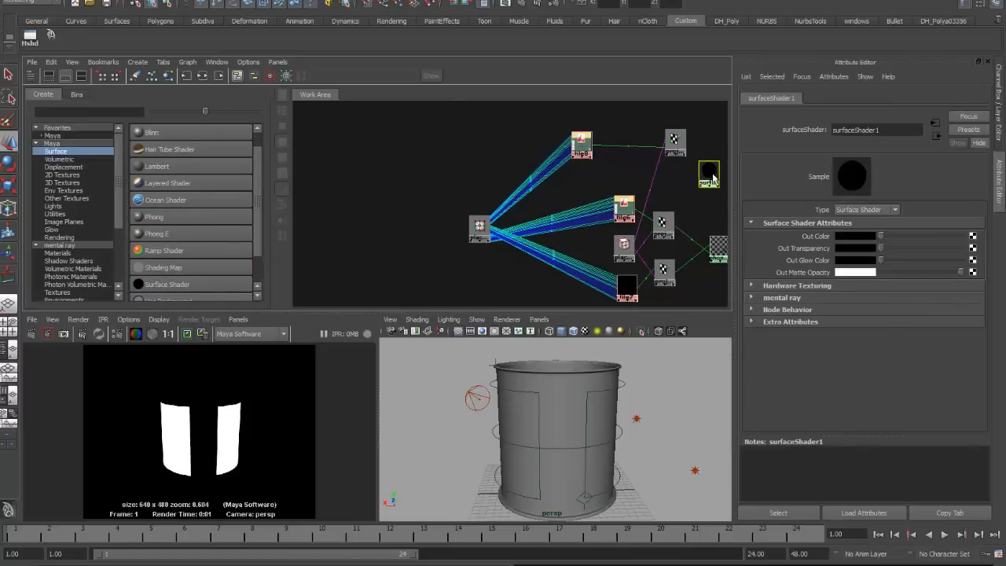
Assign the new surface shader to the paint can and render the perspective view
middle_drag(721, 175, 585, 393)
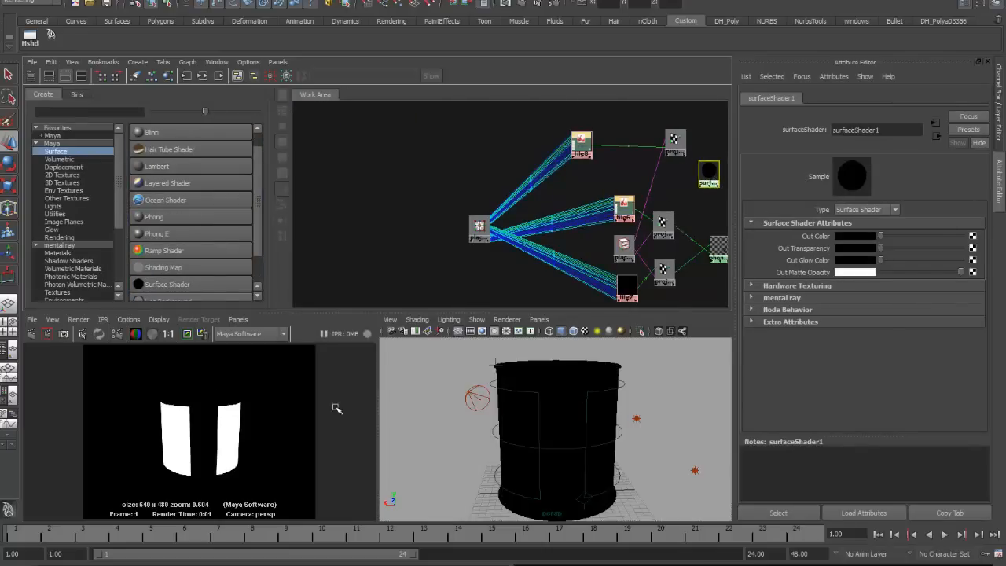
click(33, 335)
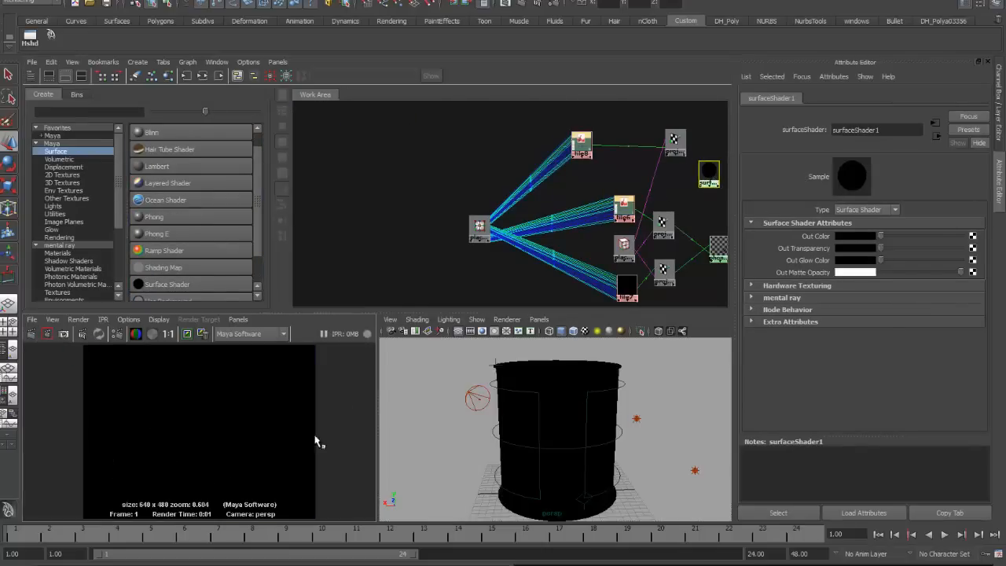
alt+right_drag(419, 248, 334, 236)
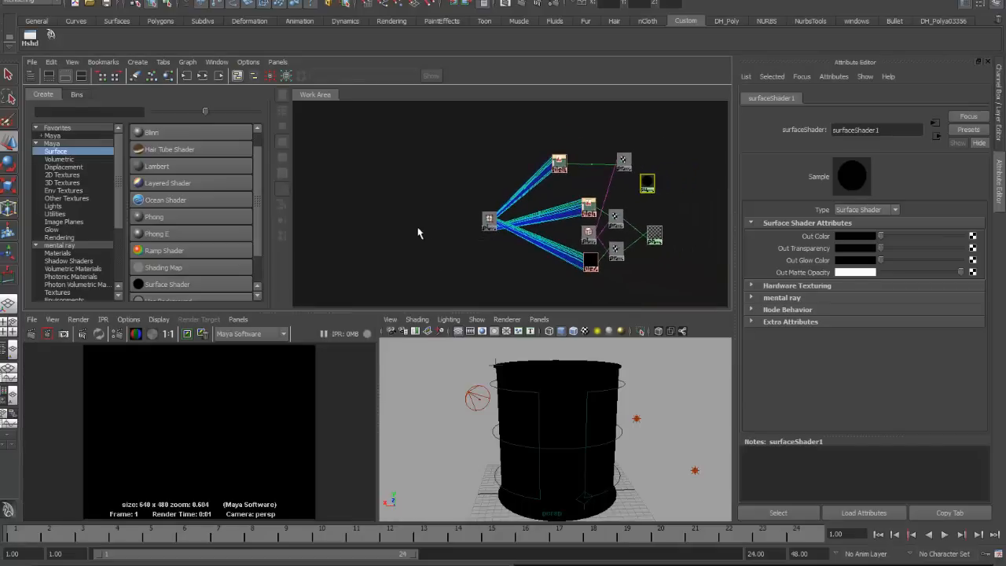
alt+middle_drag(418, 232, 385, 206)
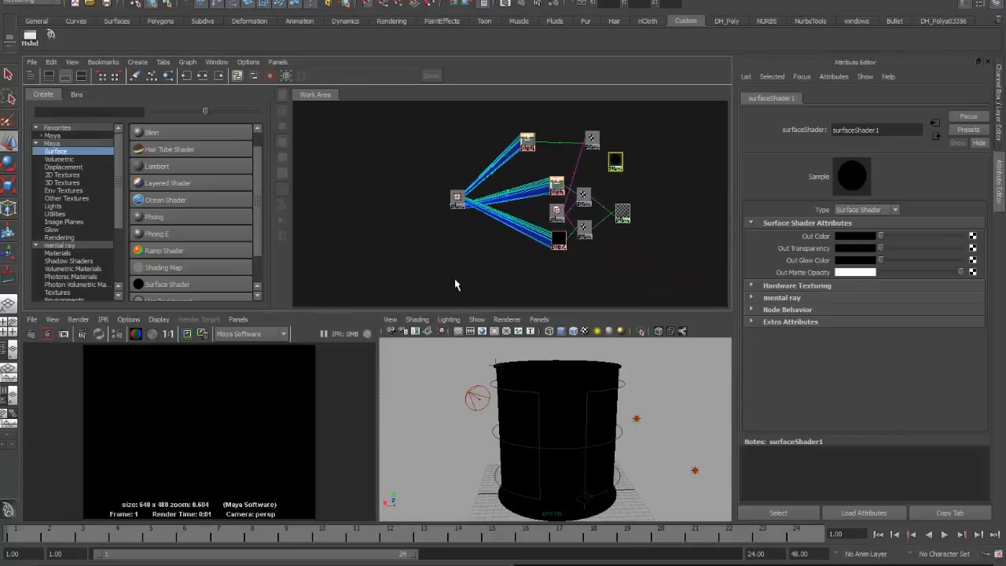
Set the persp camera's environment background color to light gray and render the can
click(392, 323)
click(397, 337)
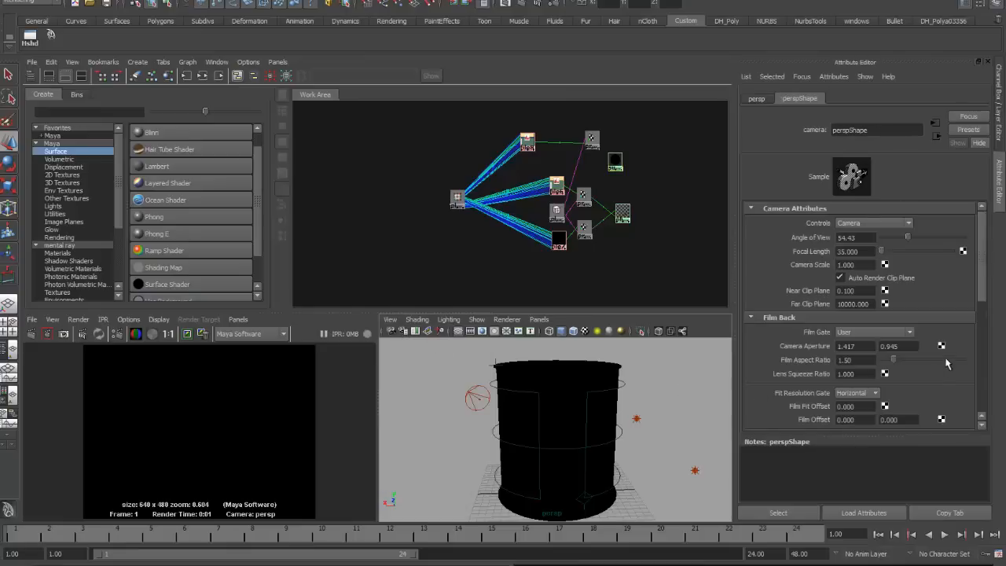
drag(981, 292, 980, 390)
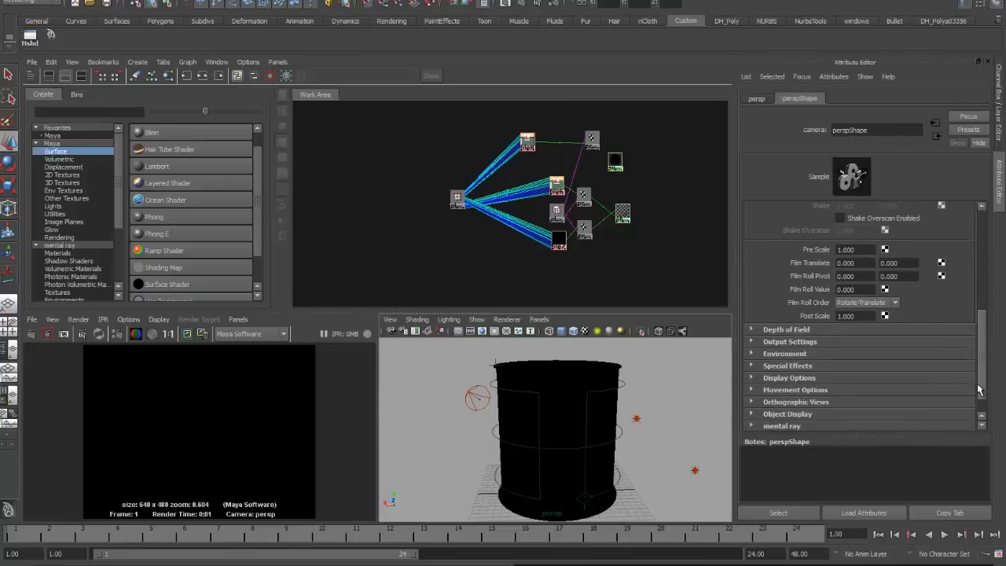
click(752, 355)
drag(882, 375, 924, 375)
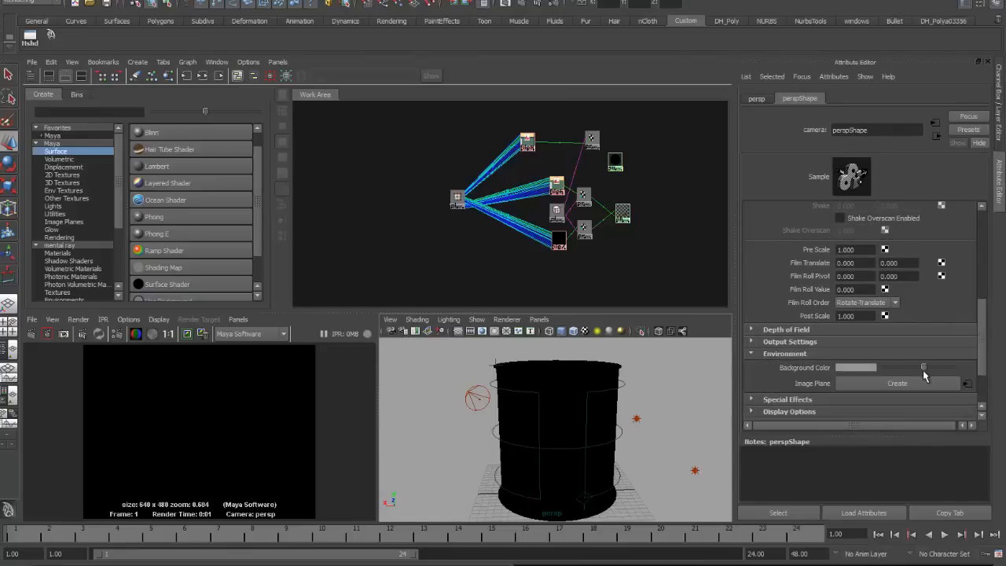
click(32, 333)
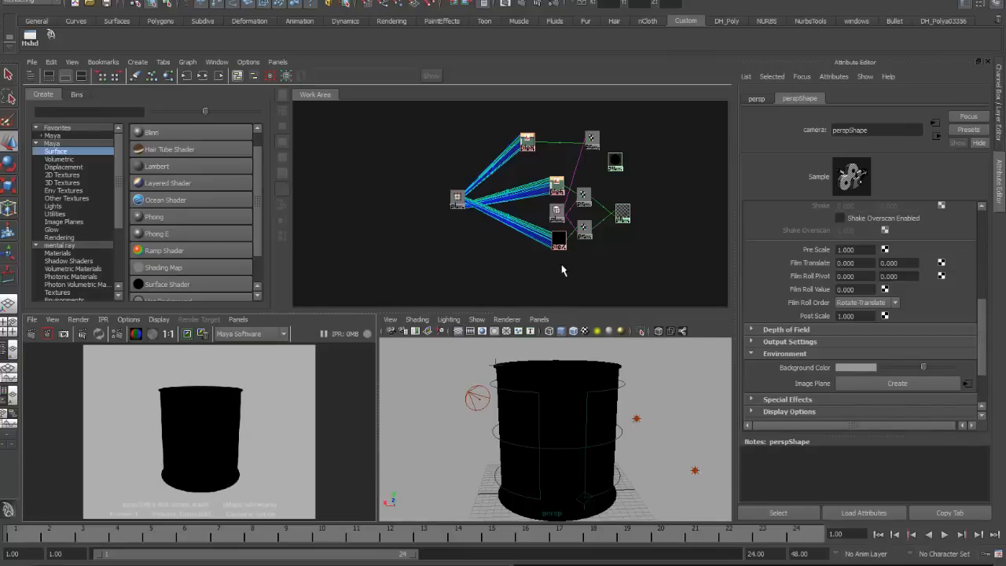
Connect the projection6 node to surfaceShader1 with the default connection and render the can
middle_drag(592, 140, 616, 163)
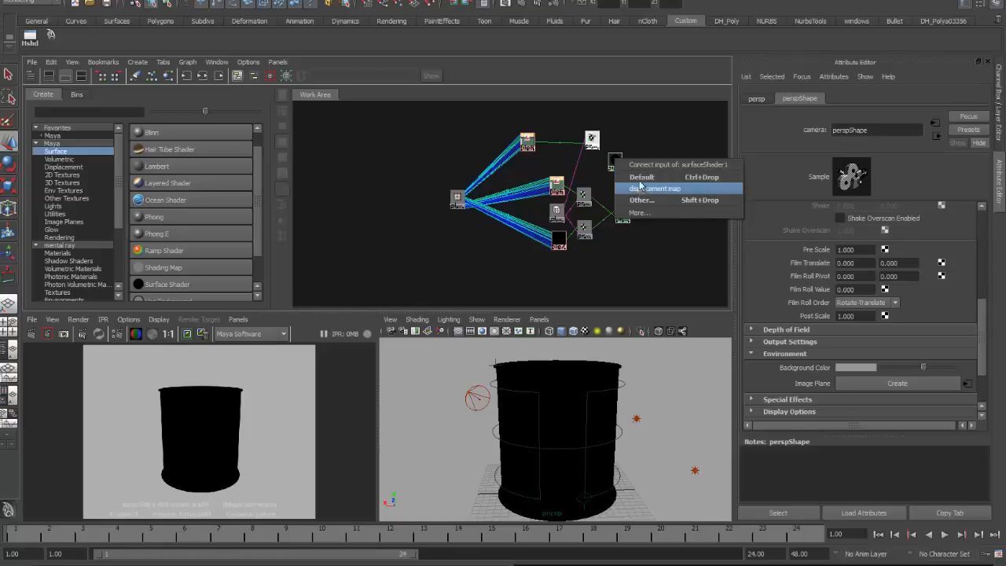
click(640, 179)
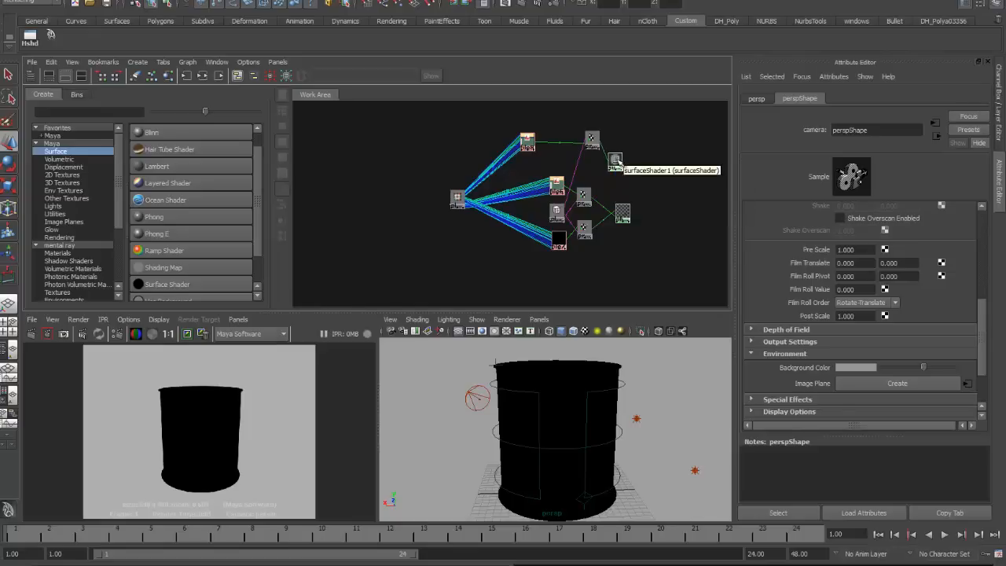
click(619, 157)
click(32, 333)
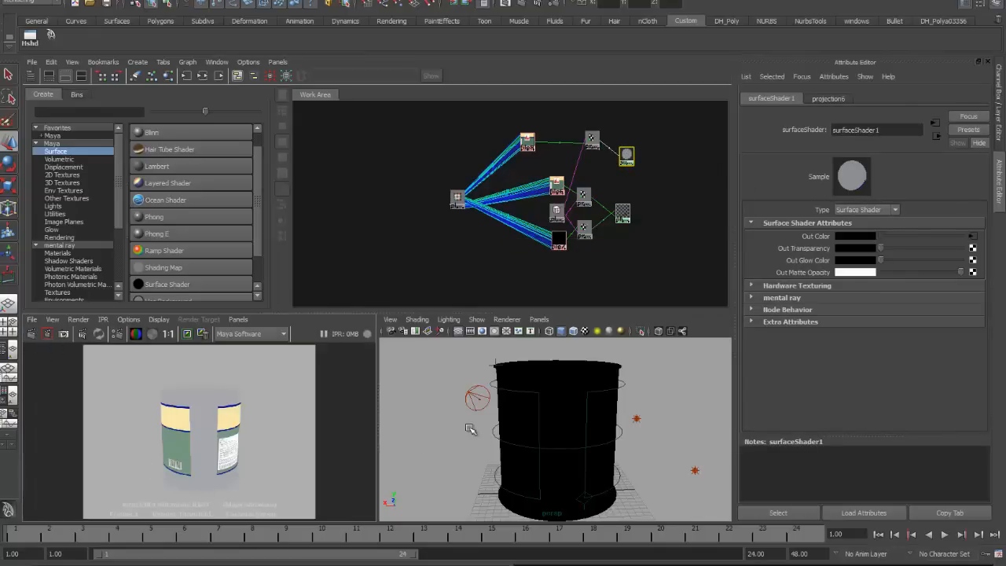
Darken the persp camera's background color to medium gray and render the can again
click(397, 323)
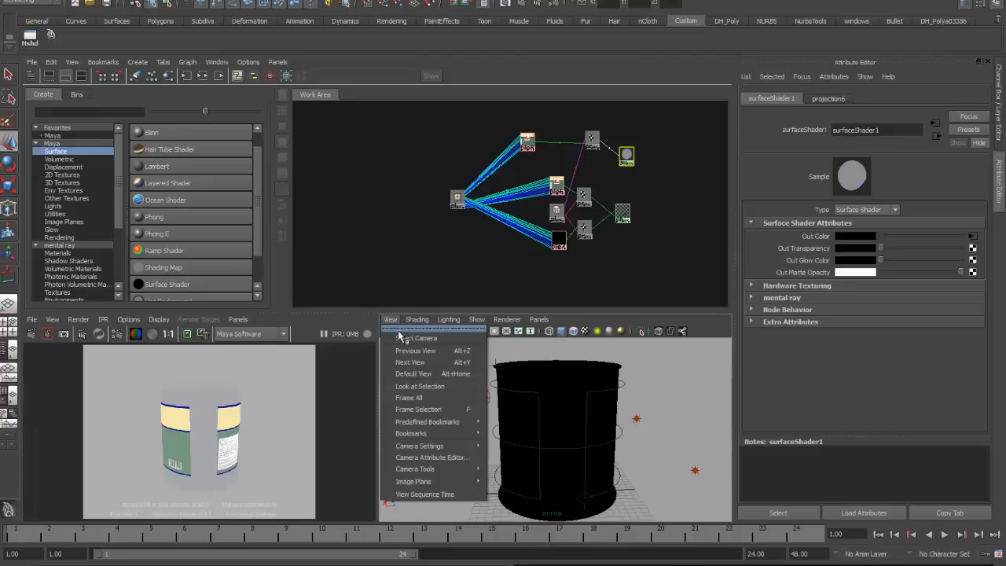
click(464, 340)
drag(917, 368, 901, 368)
click(31, 334)
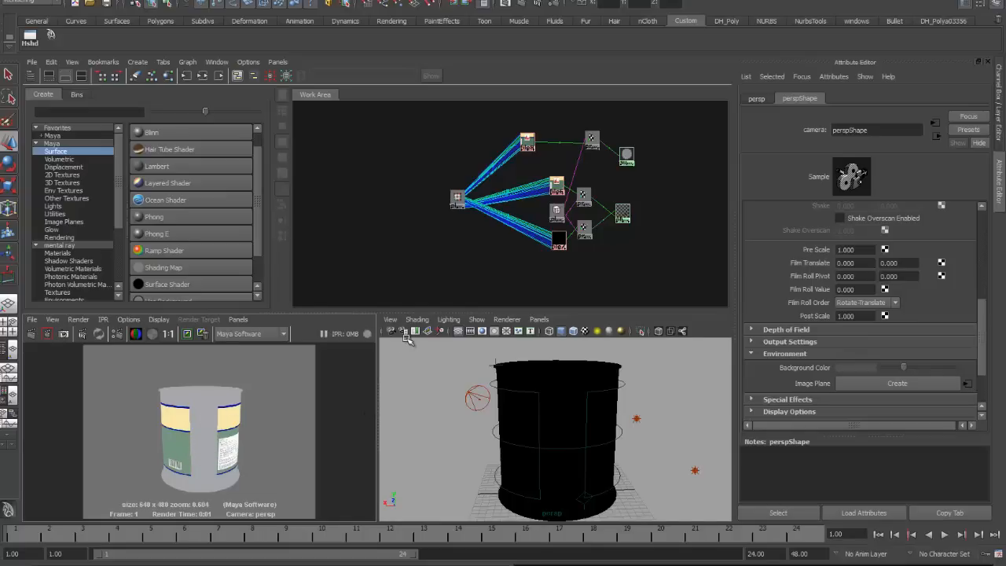
Set the Default Color of the file8 texture to black and re-render the can
click(527, 142)
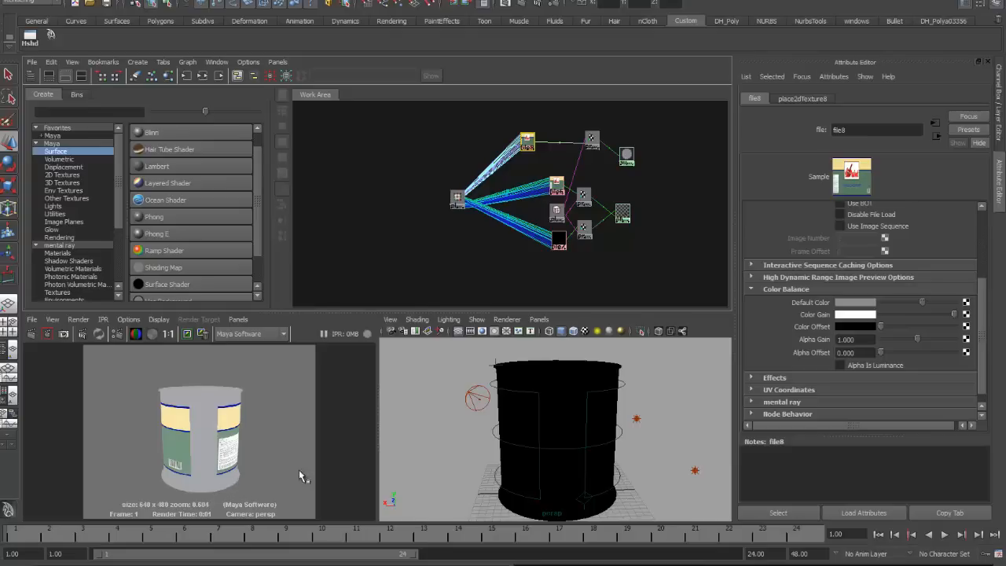
drag(924, 303, 853, 309)
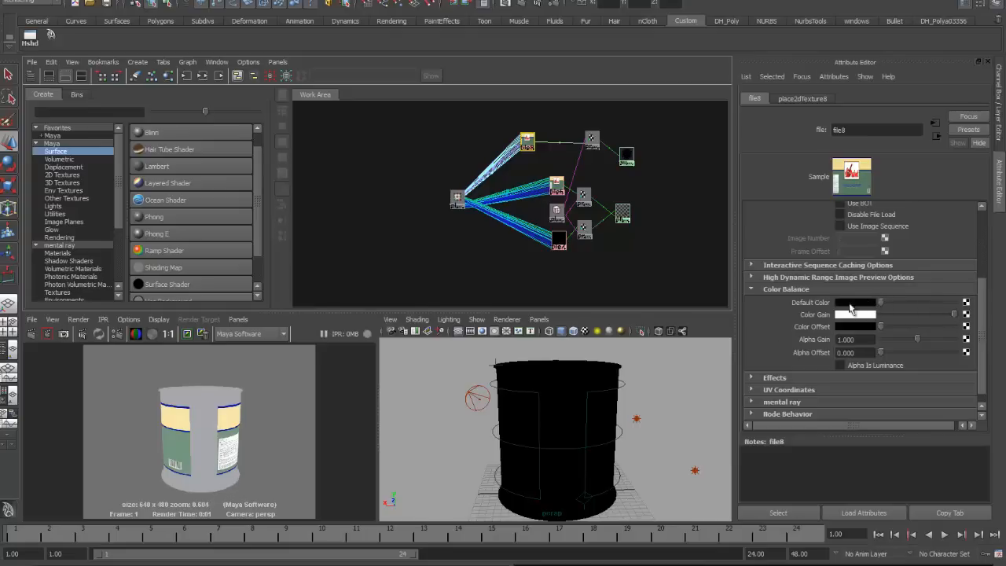
click(30, 334)
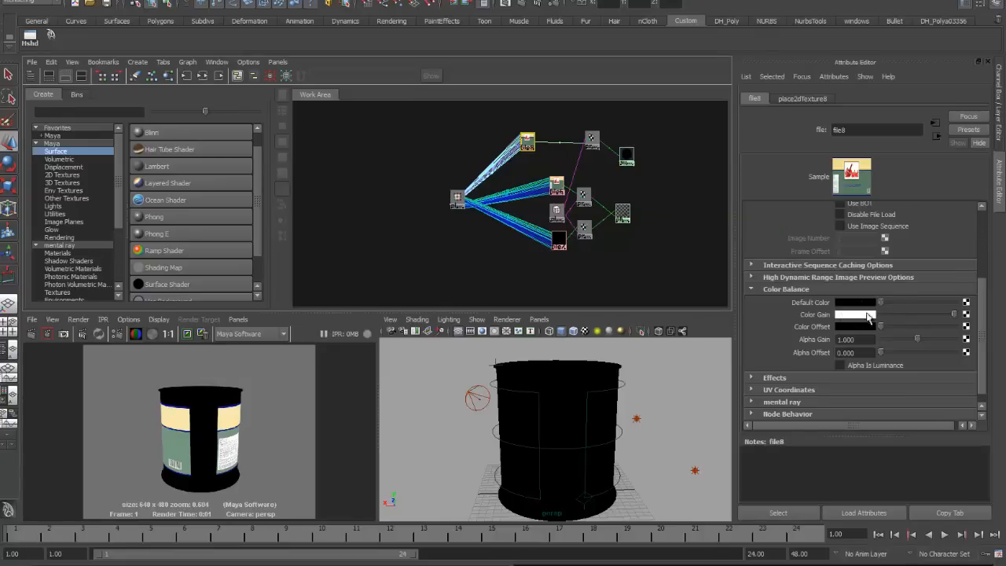
Set file8's Color Gain to black and try a white Color Offset before lowering it to medium gray, test-rendering the can
drag(955, 315, 859, 314)
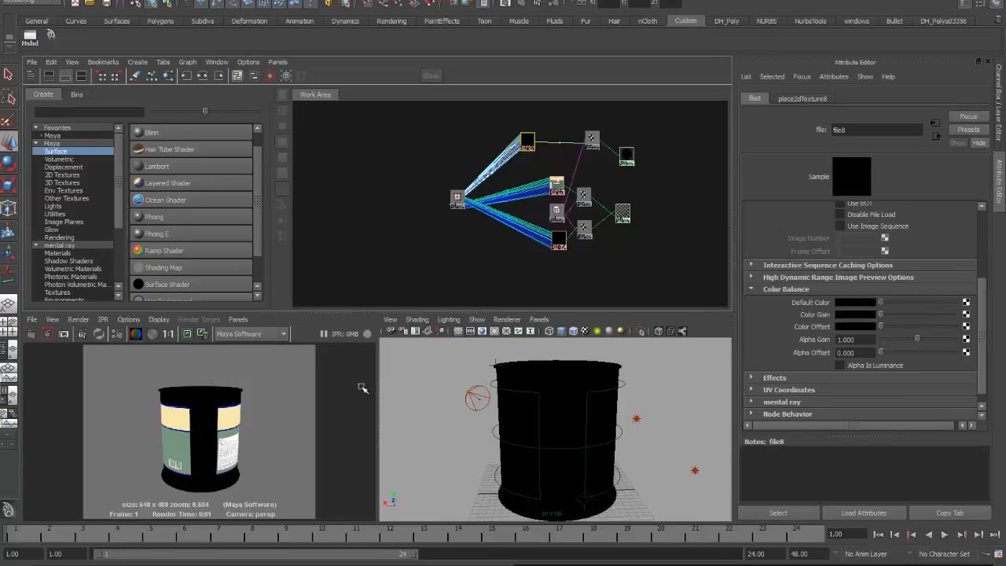
click(33, 335)
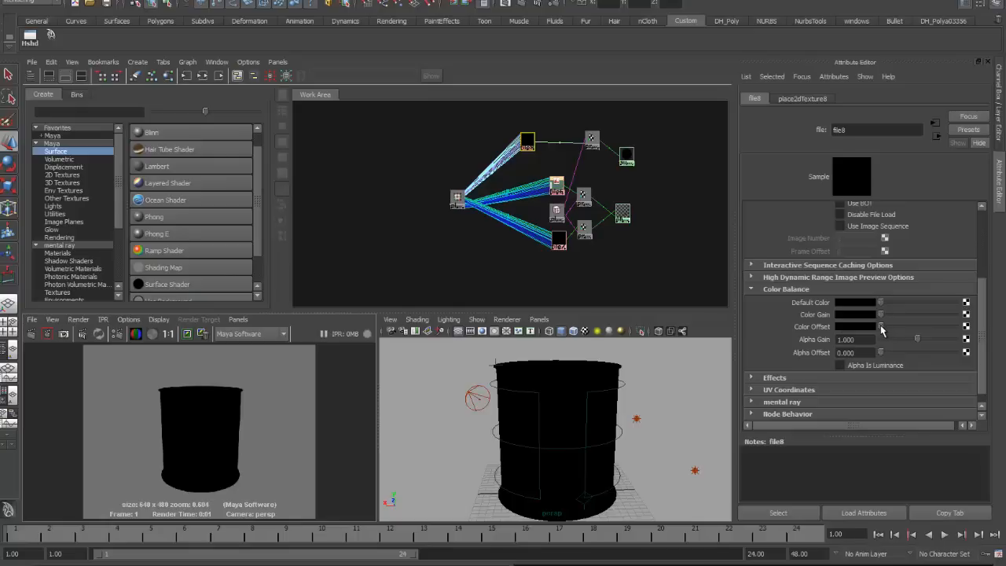
drag(881, 325, 954, 325)
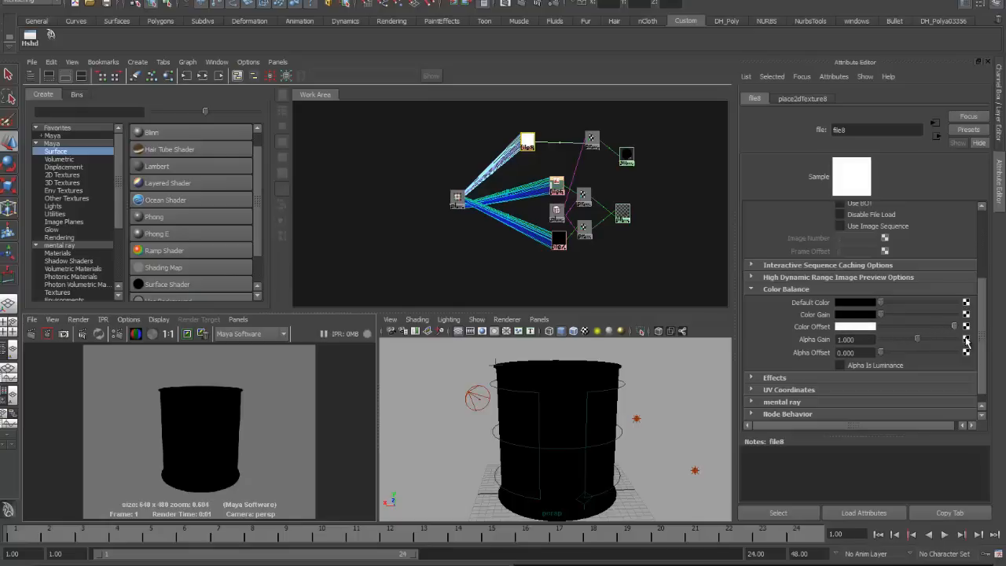
click(33, 334)
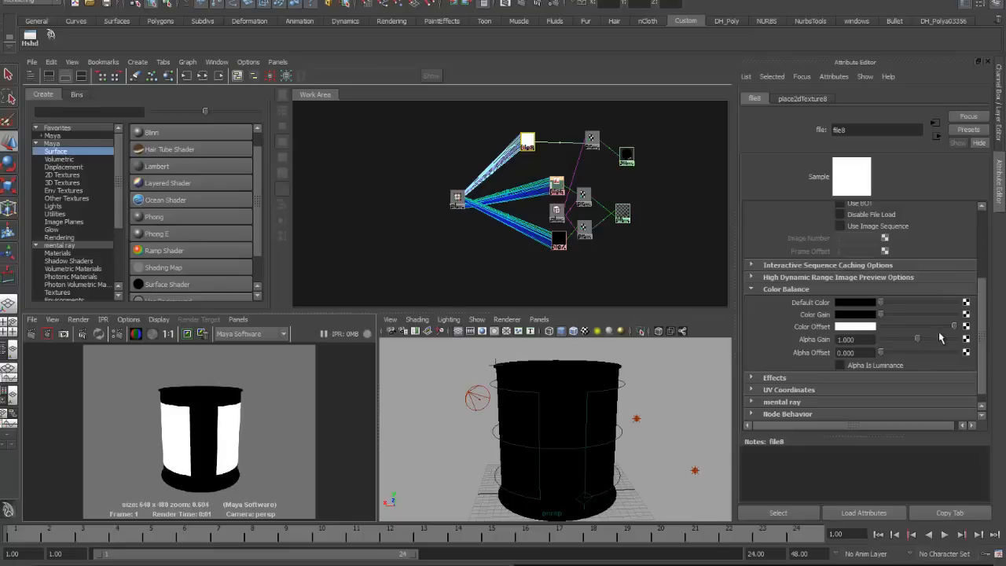
drag(954, 326, 916, 327)
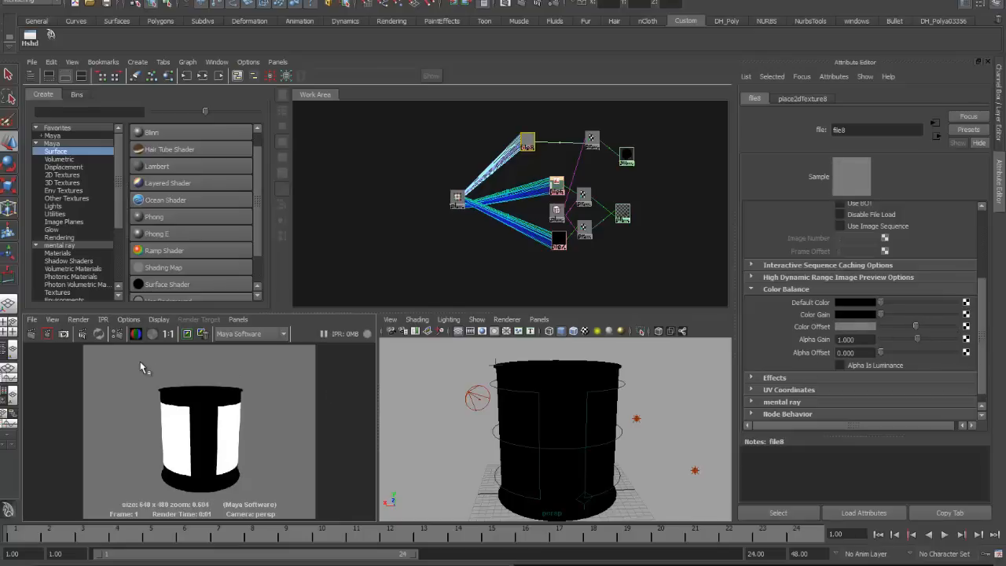
drag(135, 362, 267, 509)
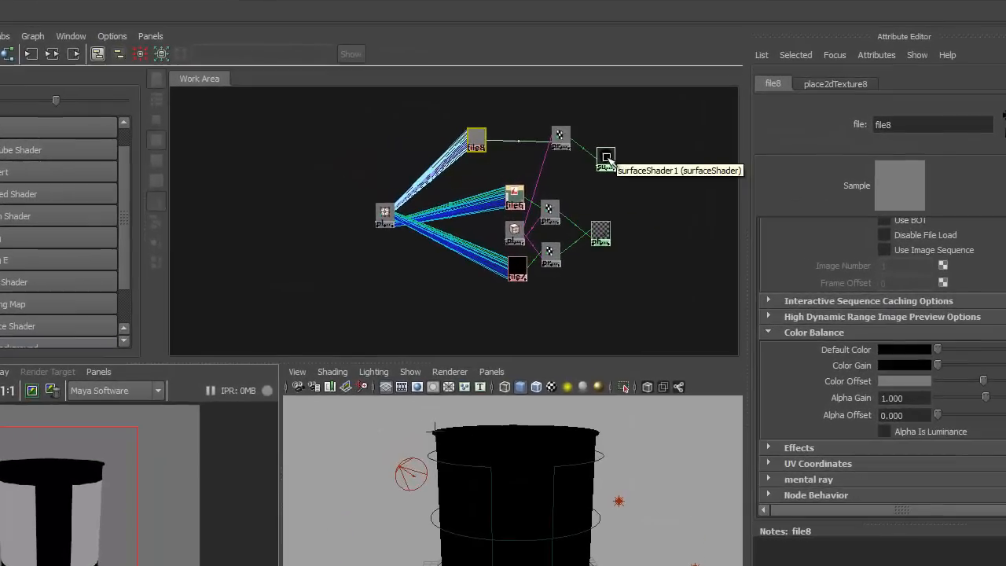
Connect the projection6 node to the specularColor of phong2
click(626, 156)
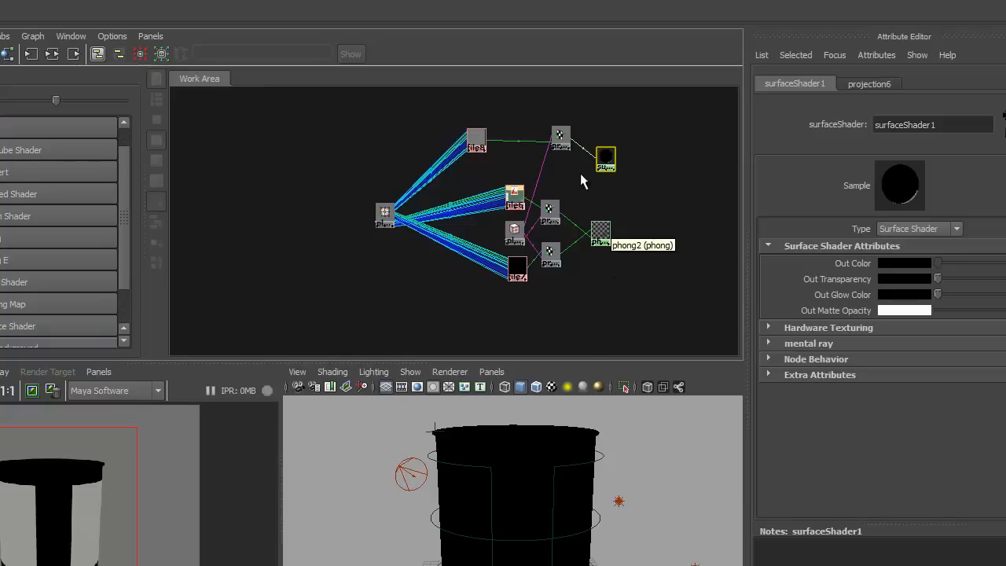
middle_drag(562, 136, 600, 233)
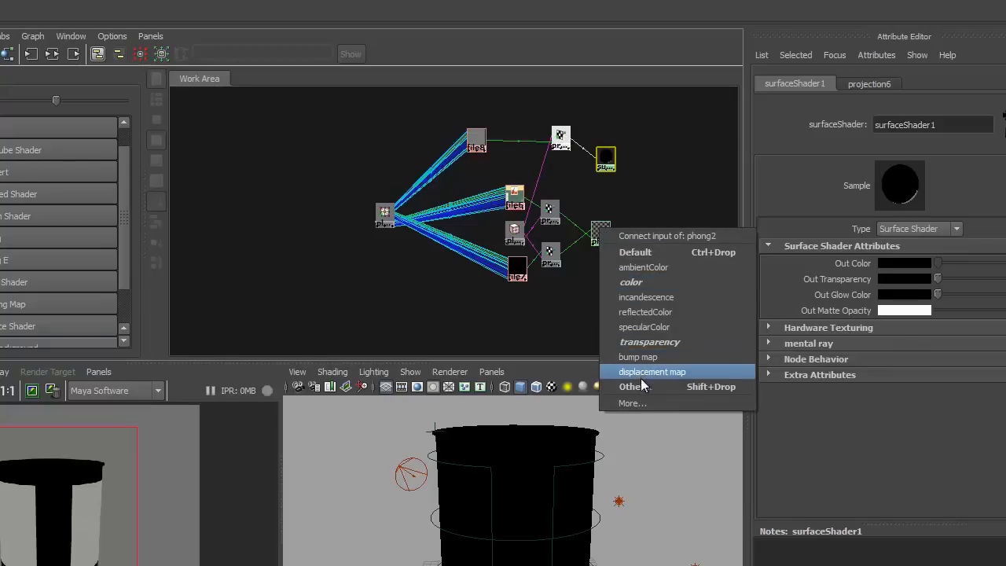
click(653, 325)
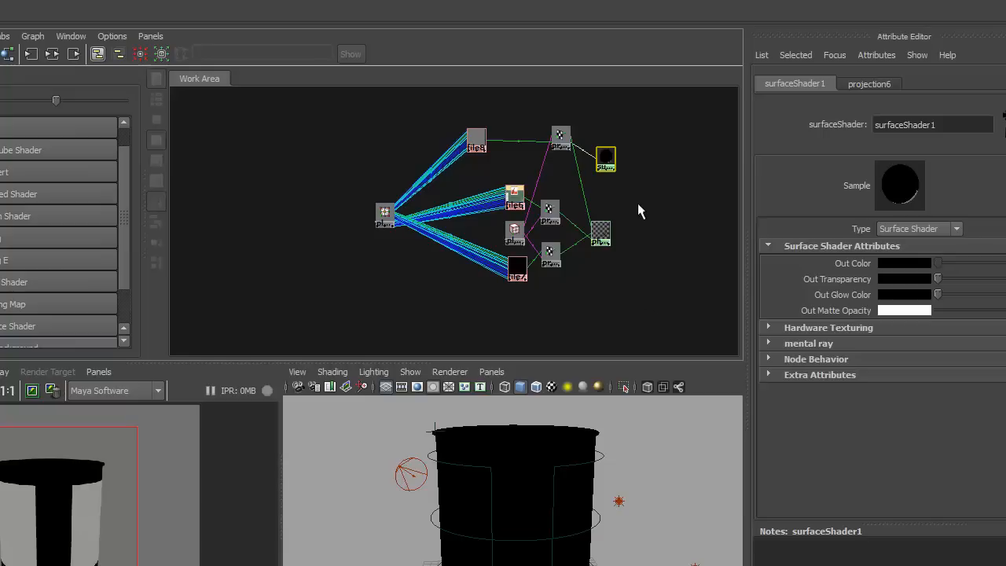
Graph the input and output connections of phong2, assign layeredShader2 to the can and render it
click(601, 232)
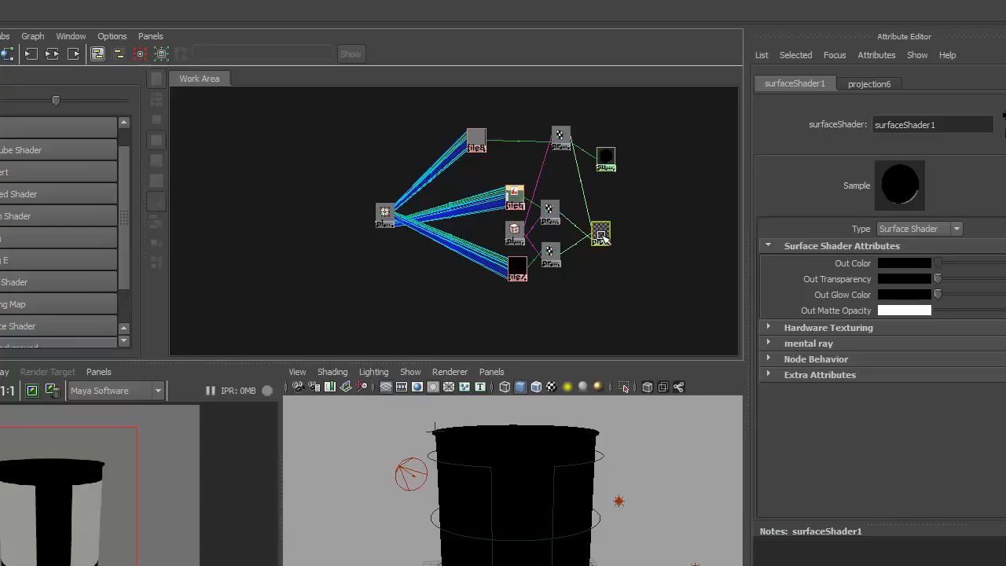
click(53, 54)
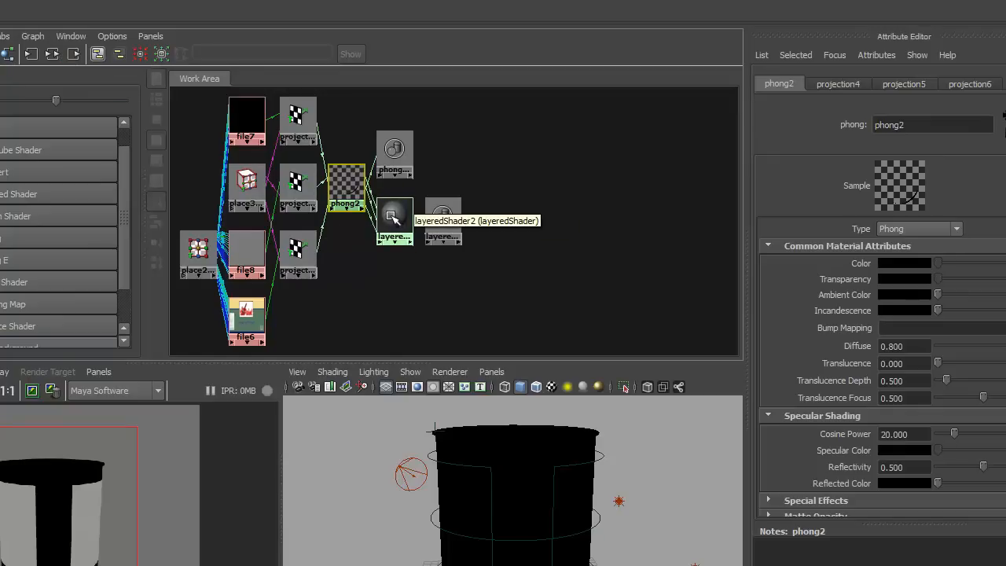
mouse_move(392, 217)
middle_down()
mouse_move(449, 310)
mouse_move(512, 449)
mouse_move(511, 440)
middle_up()
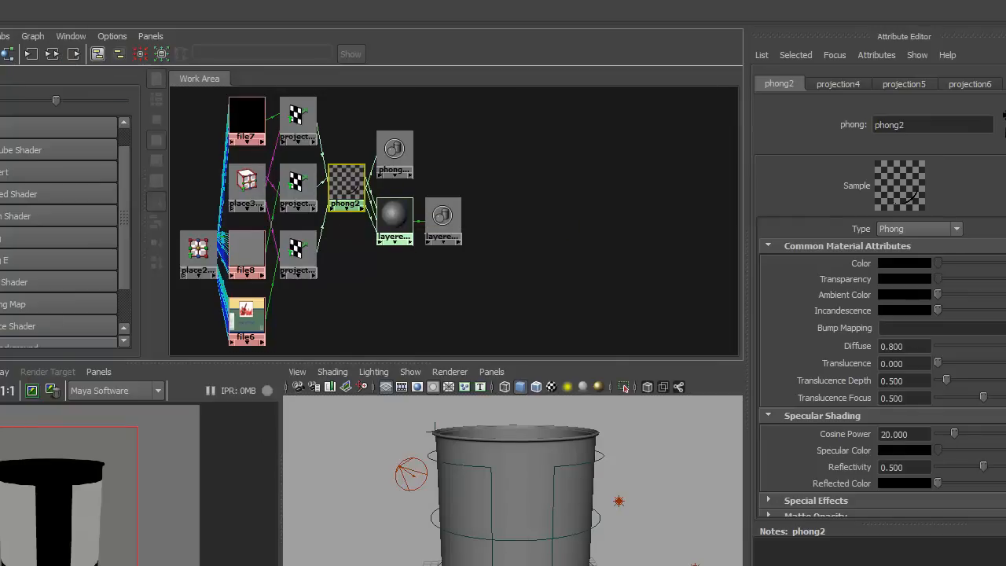
click(31, 334)
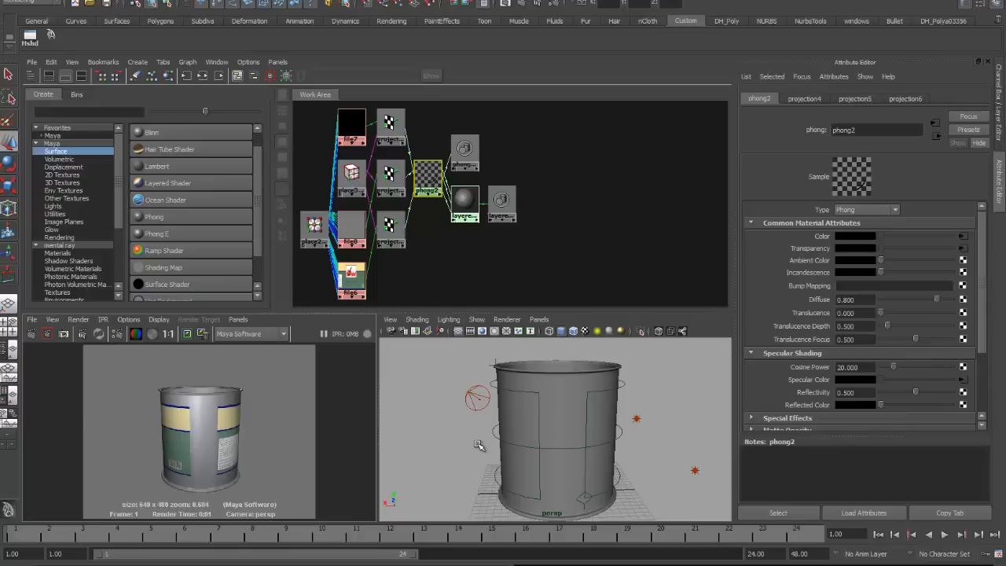
Render the can from several angles and distances to examine the specular highlights on the label and metal
alt+drag(483, 447, 516, 440)
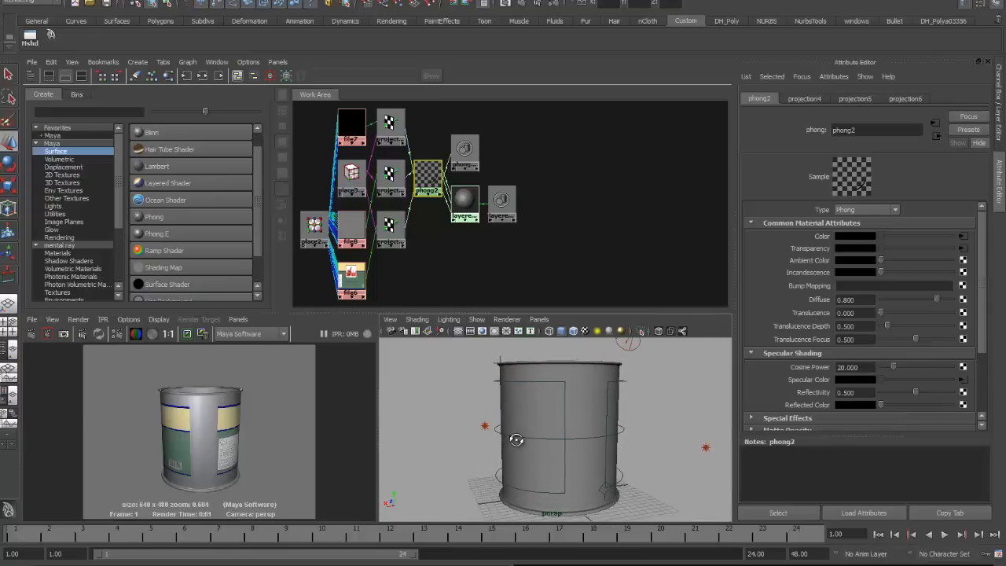
click(31, 334)
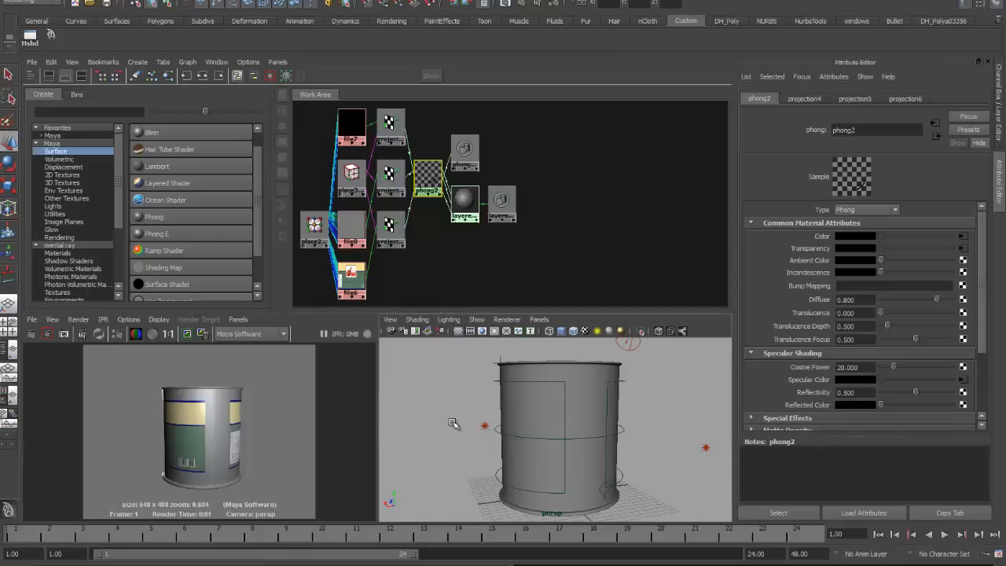
alt+drag(454, 425, 483, 419)
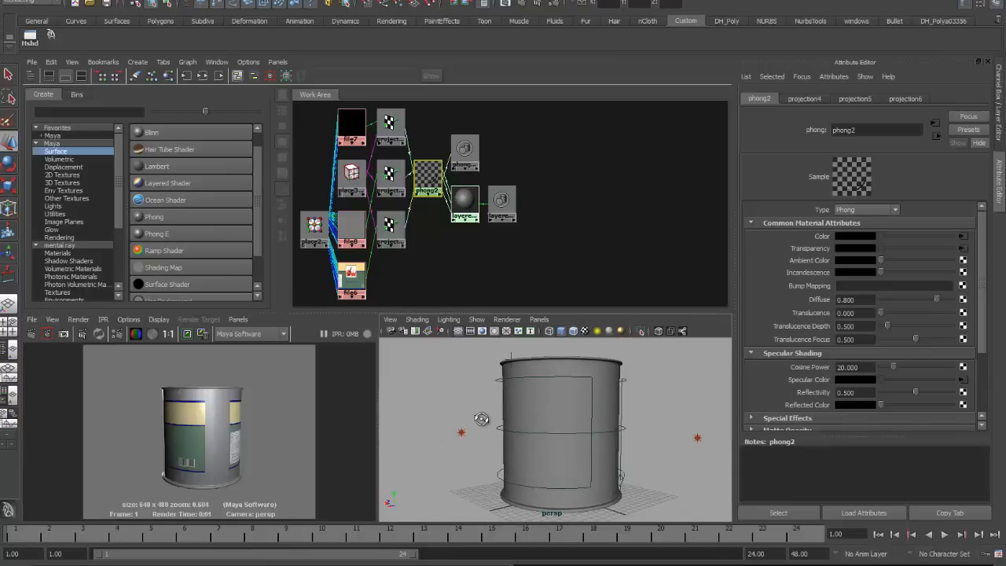
click(32, 333)
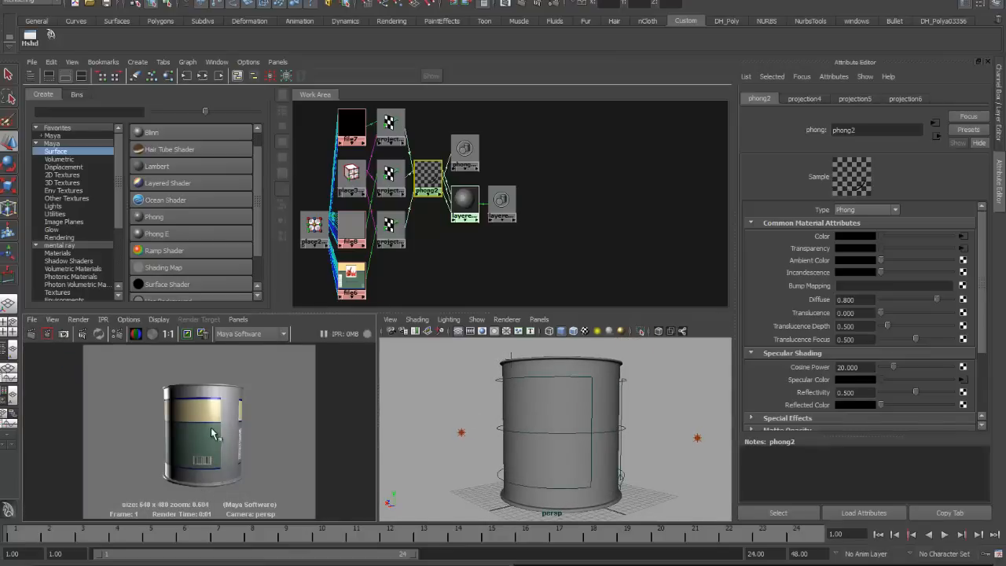
alt+right_drag(414, 438, 584, 418)
alt+middle_drag(584, 417, 599, 495)
click(31, 332)
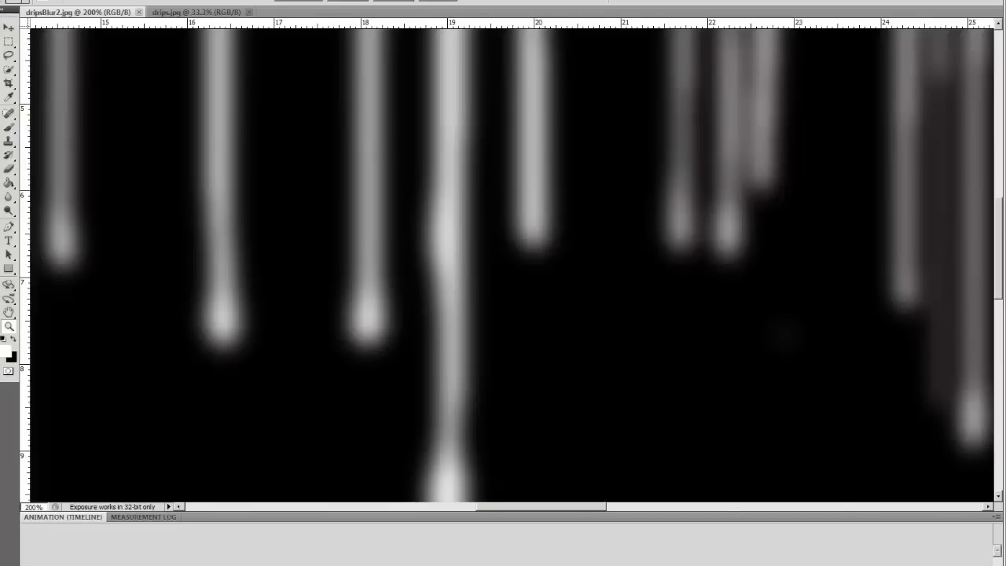
Compare the sharp drips.jpg with the blurred dripsBlur2.jpg in Photoshop, examining the blurred drips both whole and close up
click(197, 12)
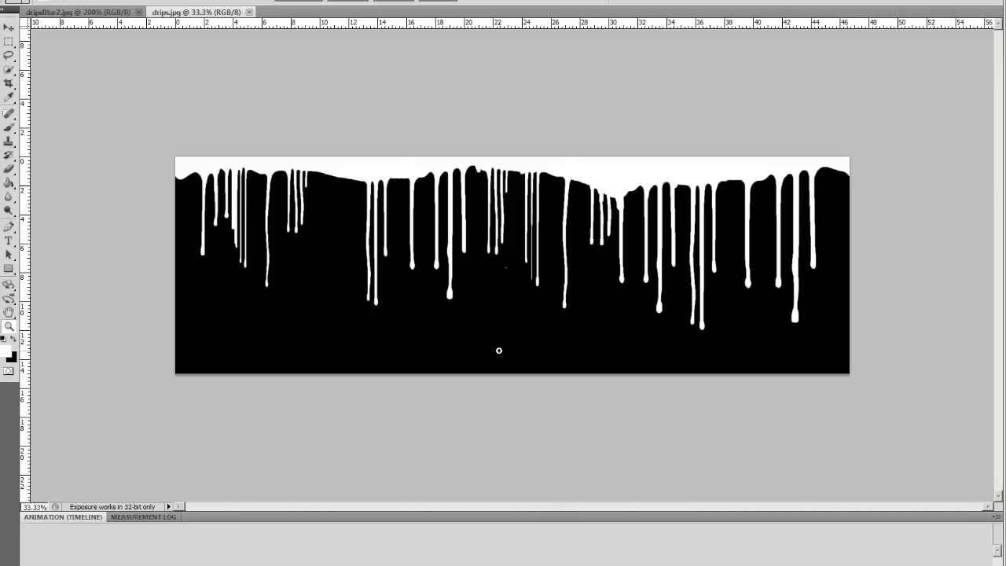
click(106, 13)
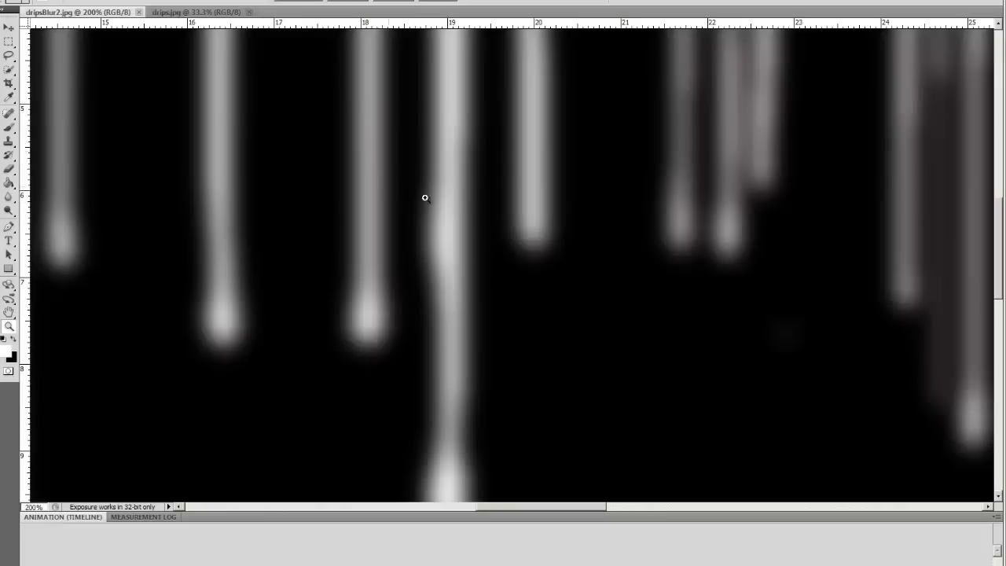
alt+click(492, 263)
alt+click(492, 264)
alt+click(491, 263)
alt+click(492, 264)
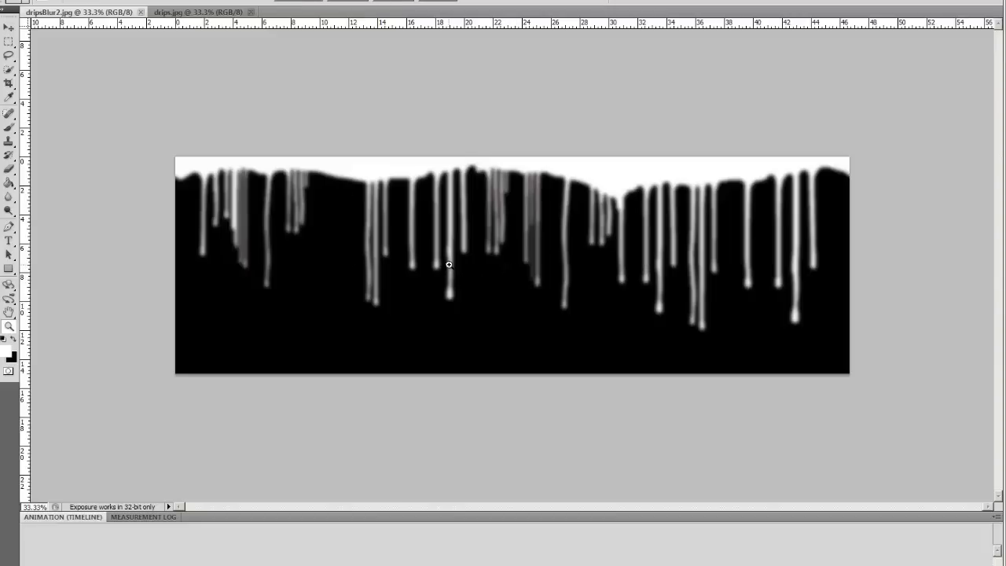
drag(455, 279, 422, 263)
click(422, 262)
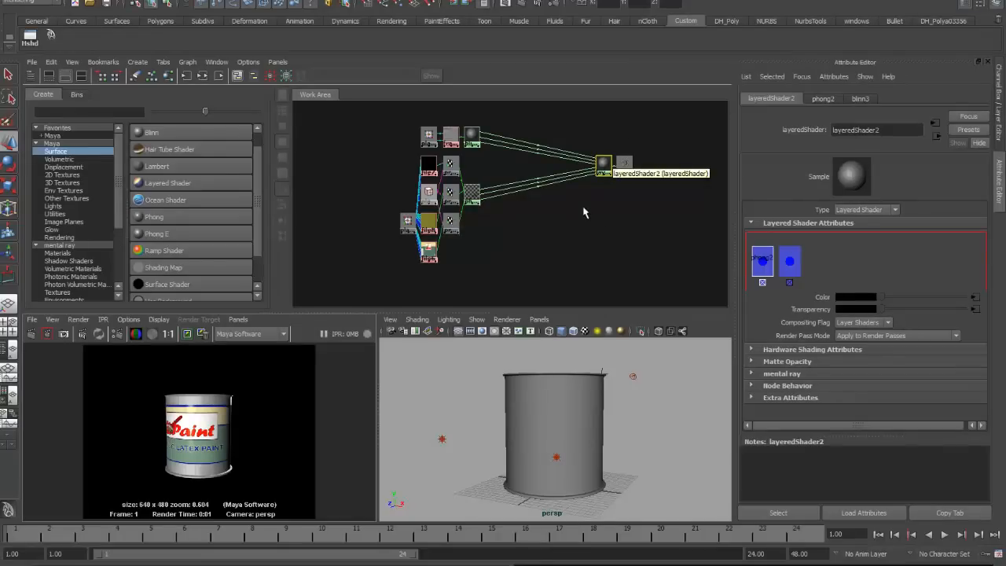
middle_drag(759, 264, 795, 272)
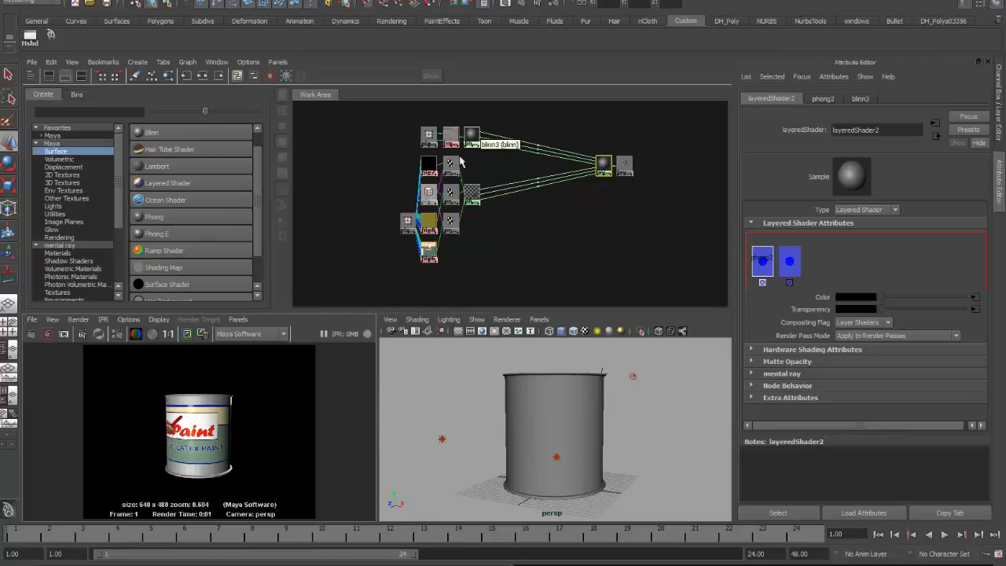
Rename the phong2 material as labelPhong
click(472, 191)
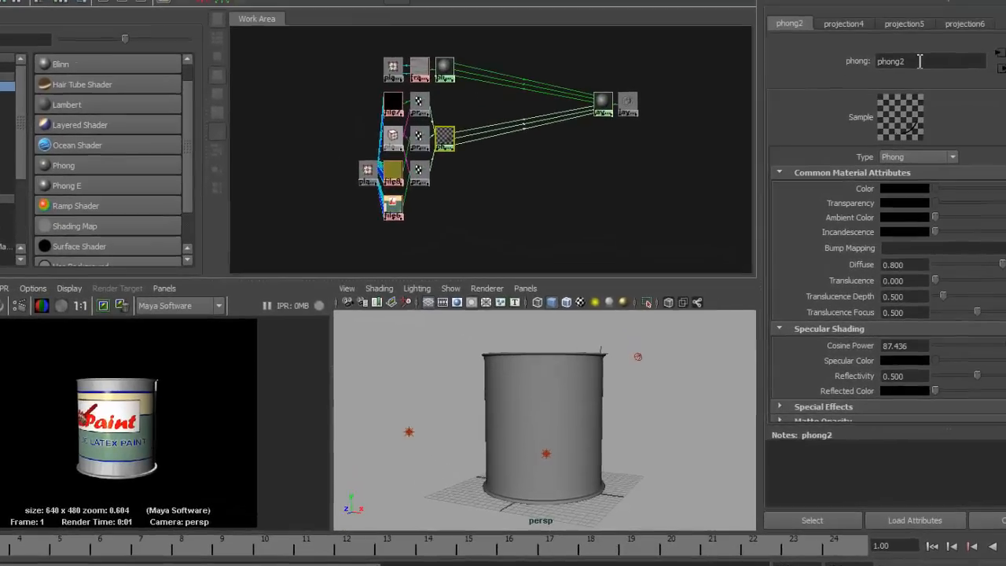
click(920, 62)
double_click(903, 62)
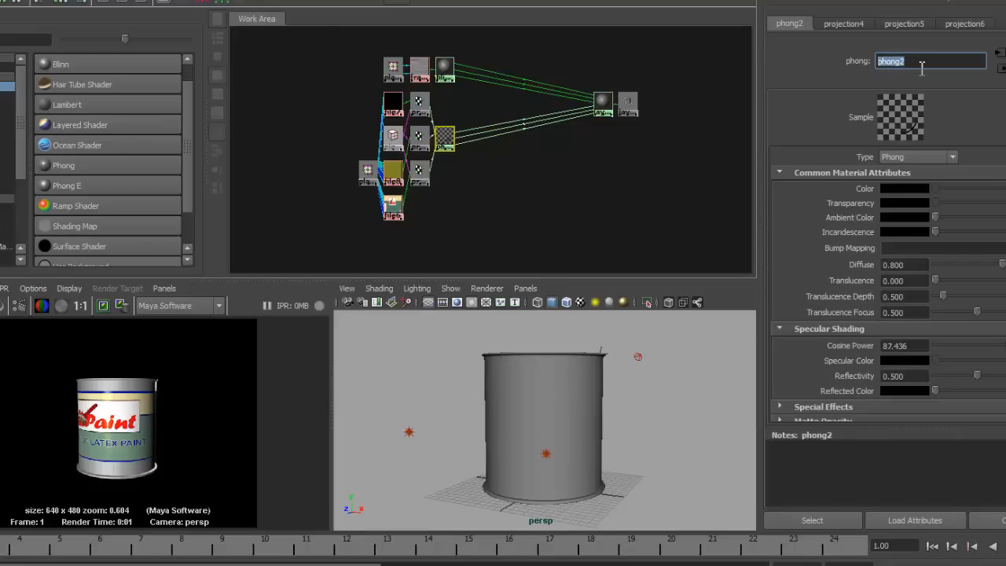
text(la)
text(belPhong)
key(Return)
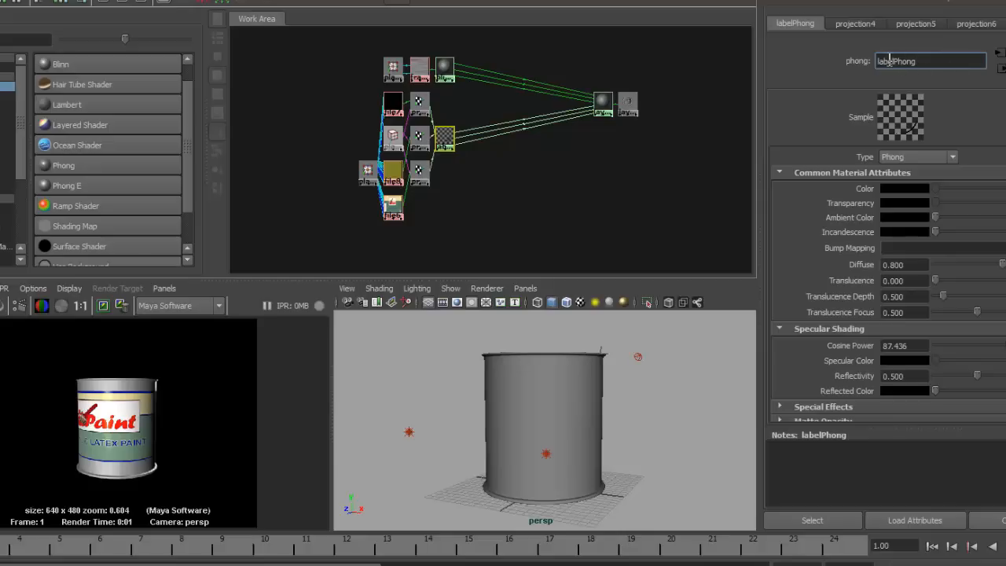
Rename the blinn3 material as canBlinn
click(445, 67)
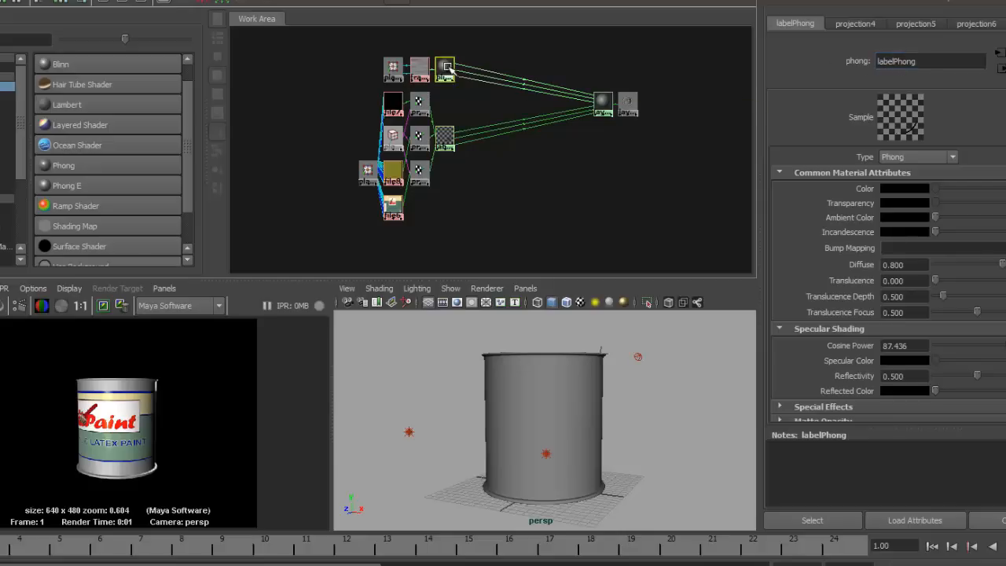
drag(906, 63, 835, 62)
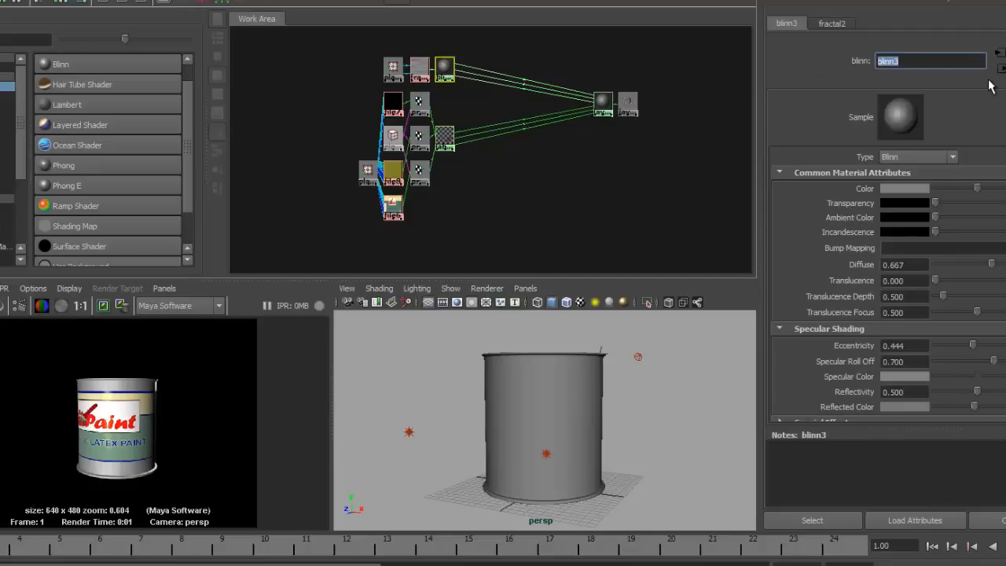
text(canBlinn)
key(Return)
Create a new Phong material and add it to layeredShader2 as a third layer
click(602, 101)
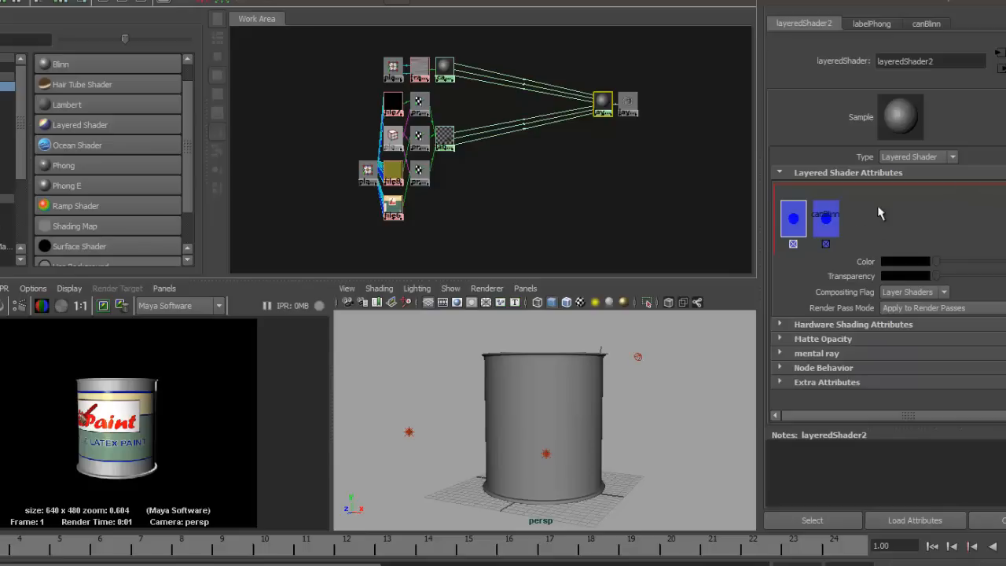
click(47, 166)
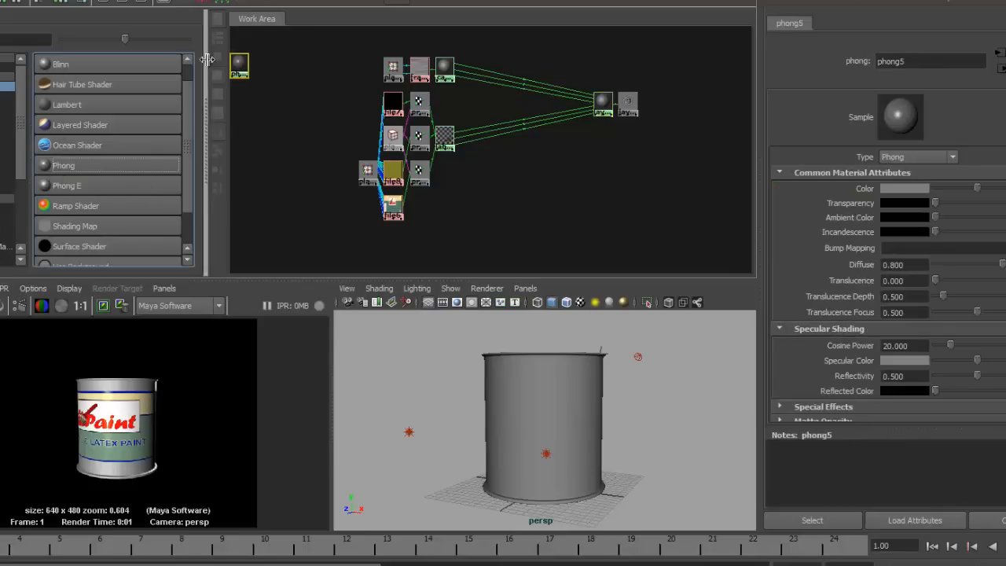
drag(237, 71, 538, 194)
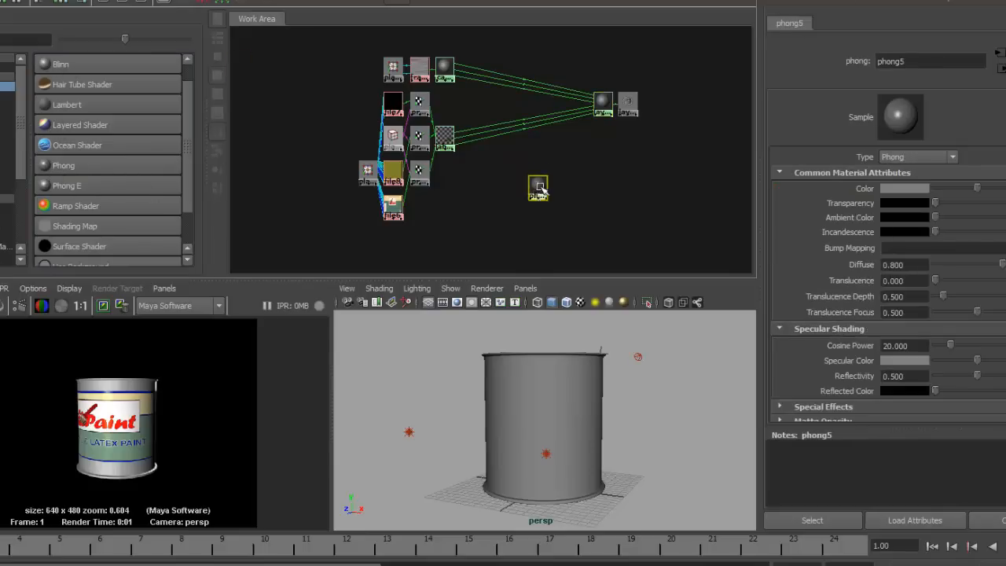
click(603, 103)
middle_drag(539, 189, 885, 211)
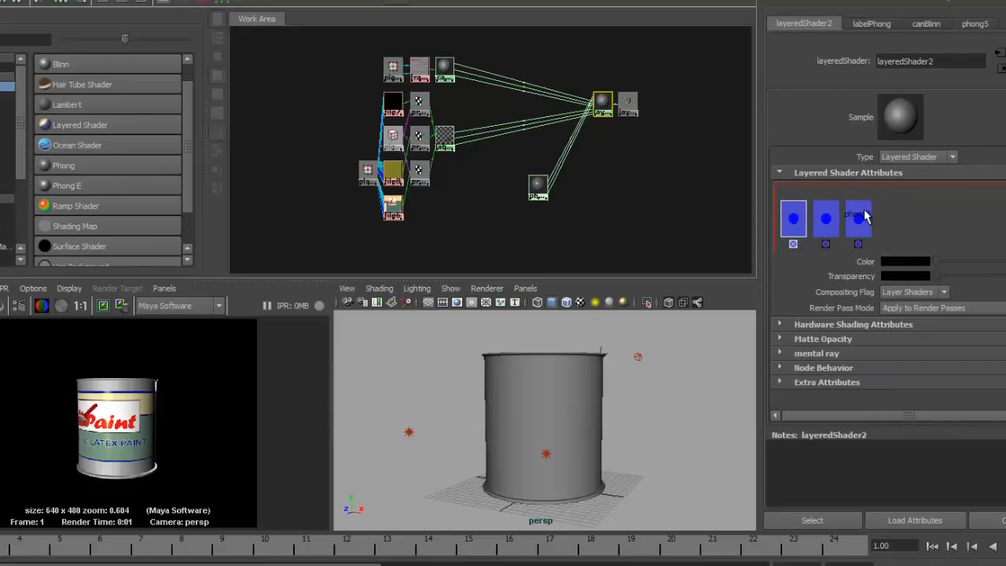
Rename the new Phong material as paintPhong
click(537, 185)
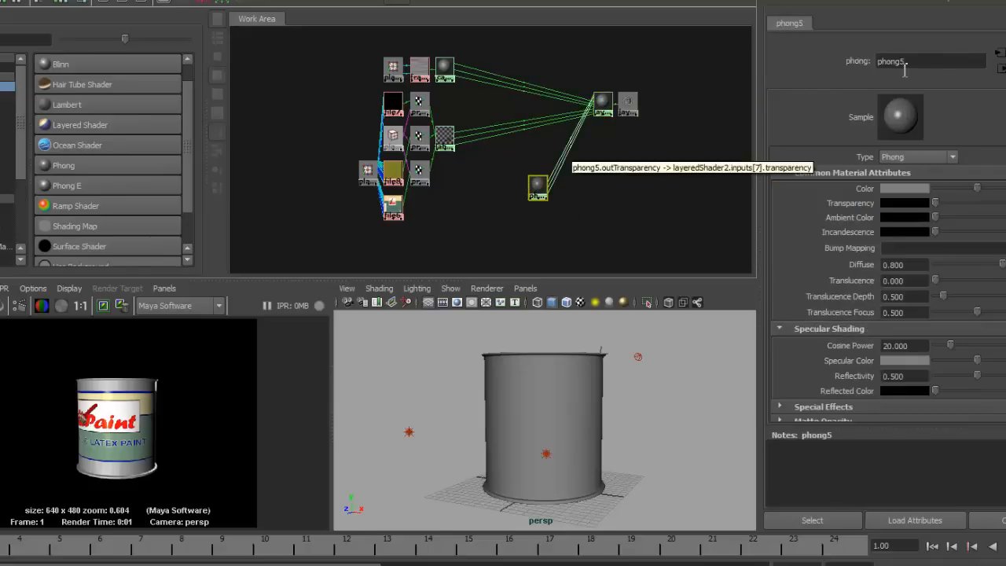
click(882, 61)
drag(882, 62, 972, 60)
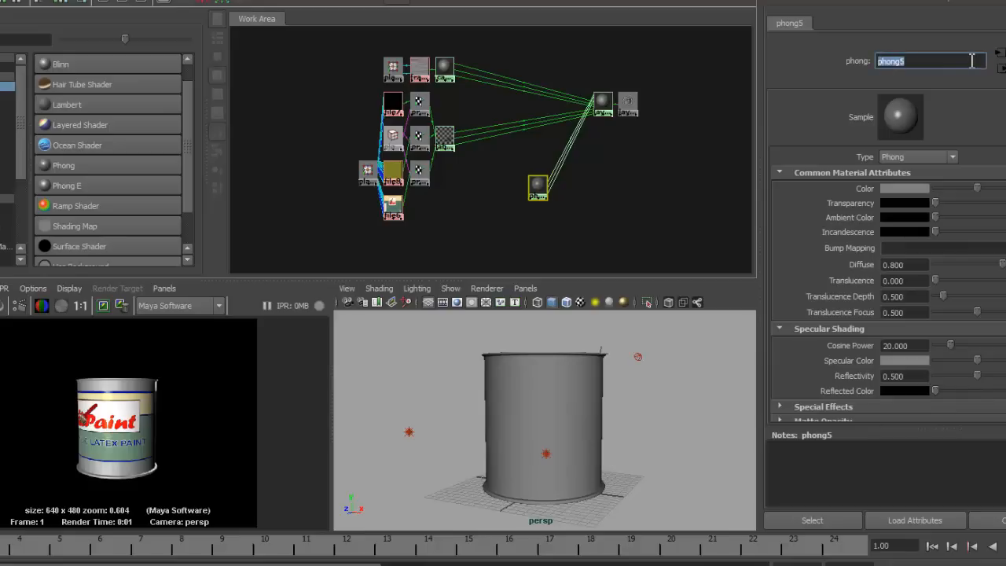
text(p)
key(Return)
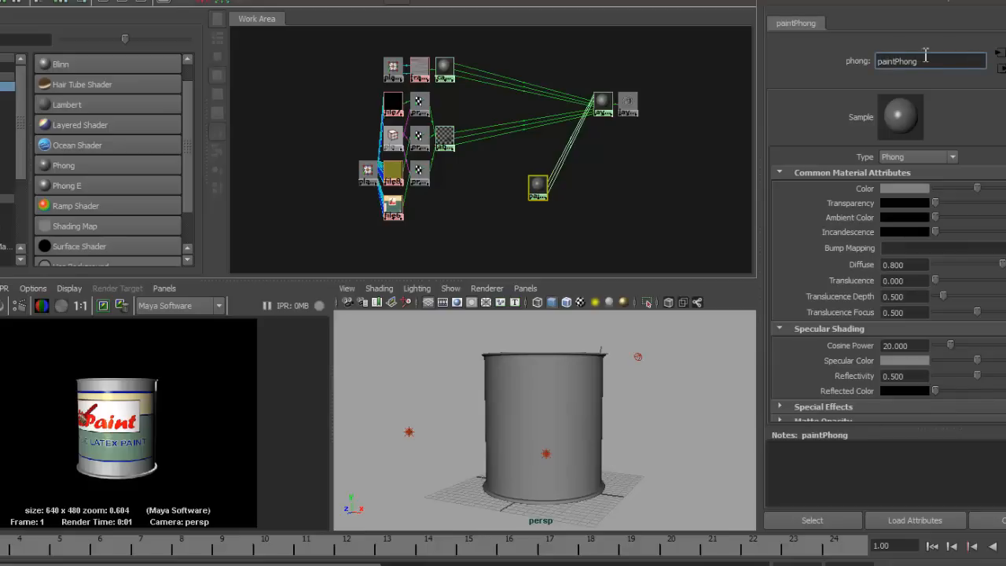
Reorder the layers of layeredShader2 so that paintPhong comes first, ahead of labelPhong and canBlinn
click(602, 100)
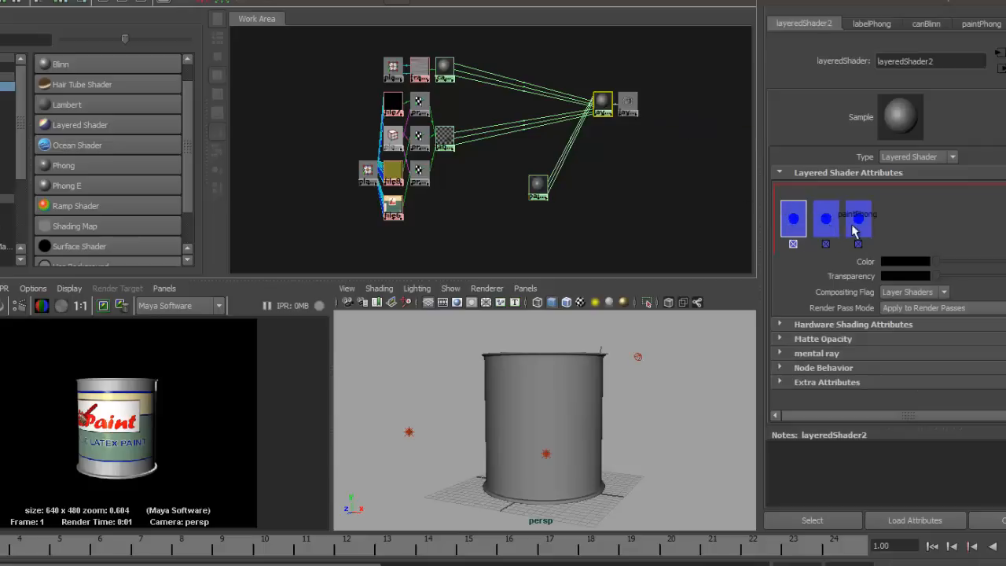
middle_drag(857, 228, 791, 218)
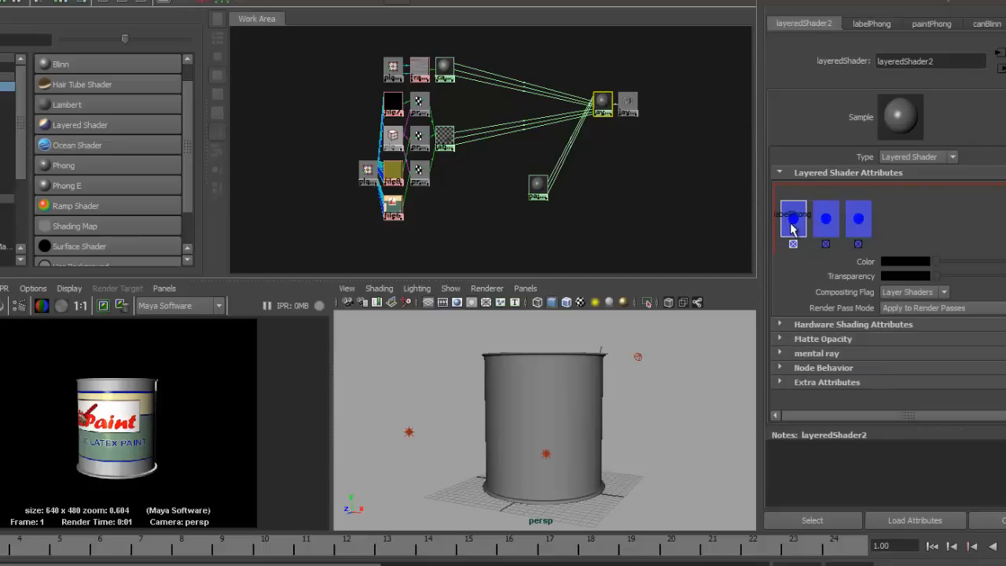
mouse_move(829, 229)
middle_down()
mouse_move(793, 234)
mouse_move(790, 224)
mouse_move(831, 222)
middle_up()
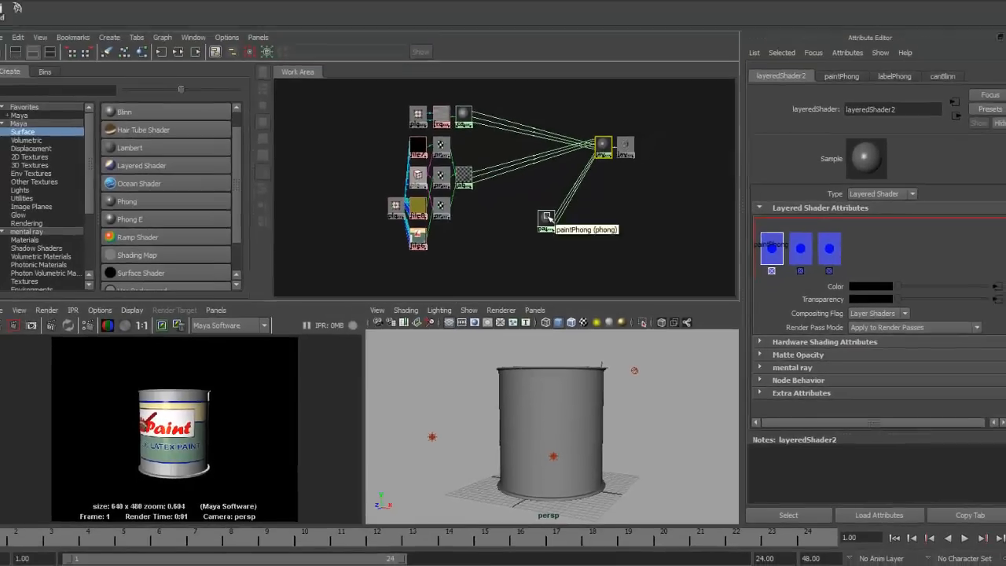
Set the color of paintPhong to dark green and render the can
click(540, 195)
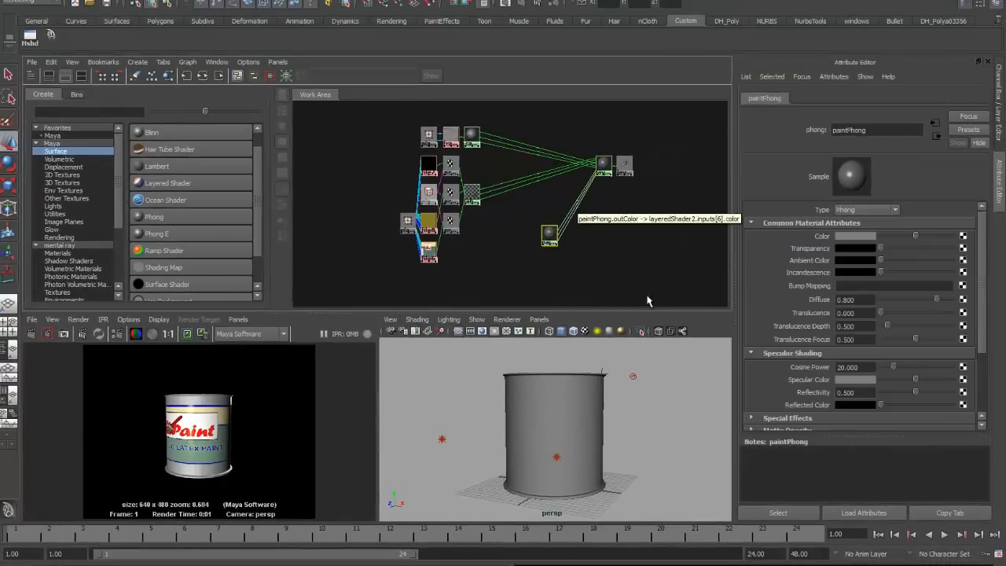
click(851, 237)
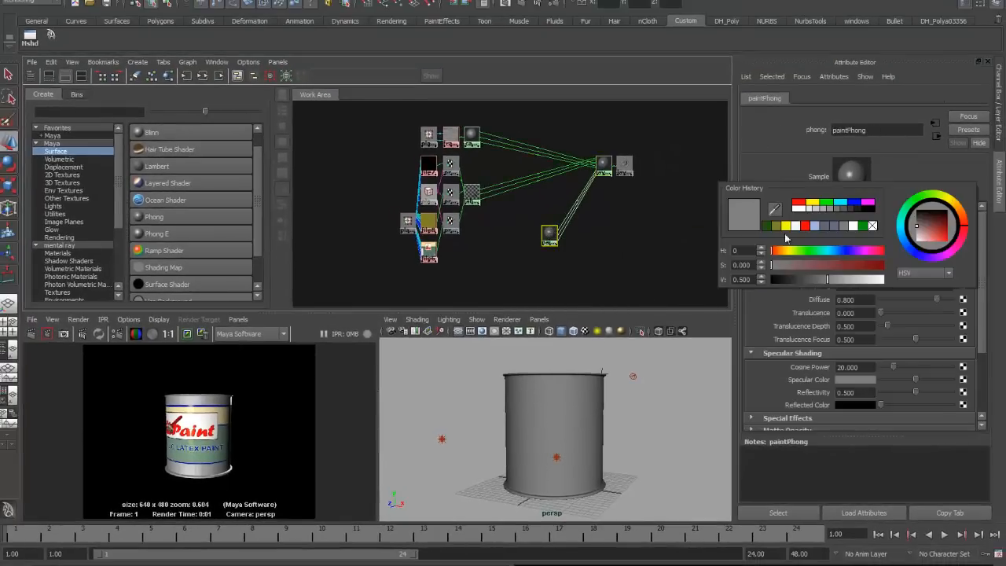
click(768, 228)
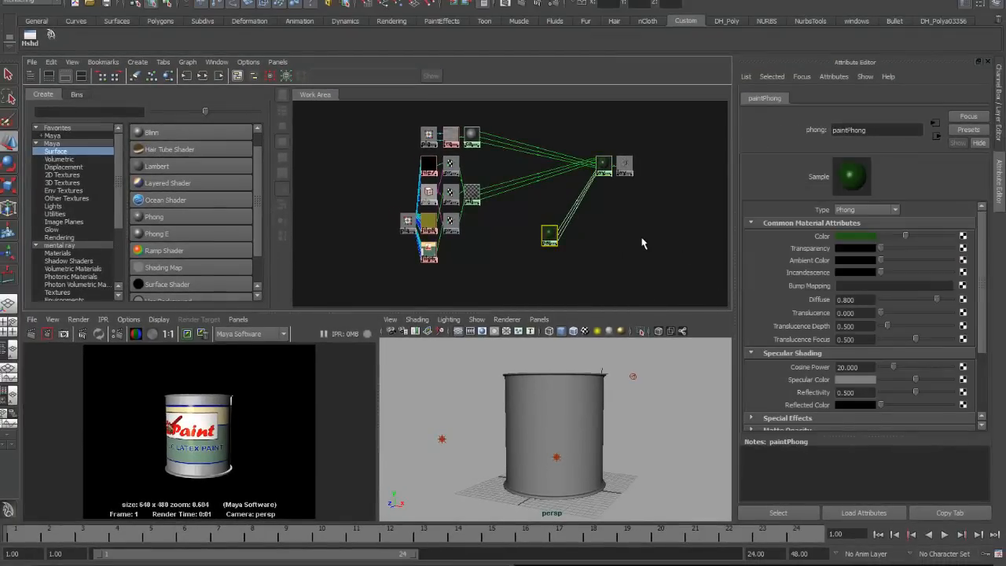
click(31, 335)
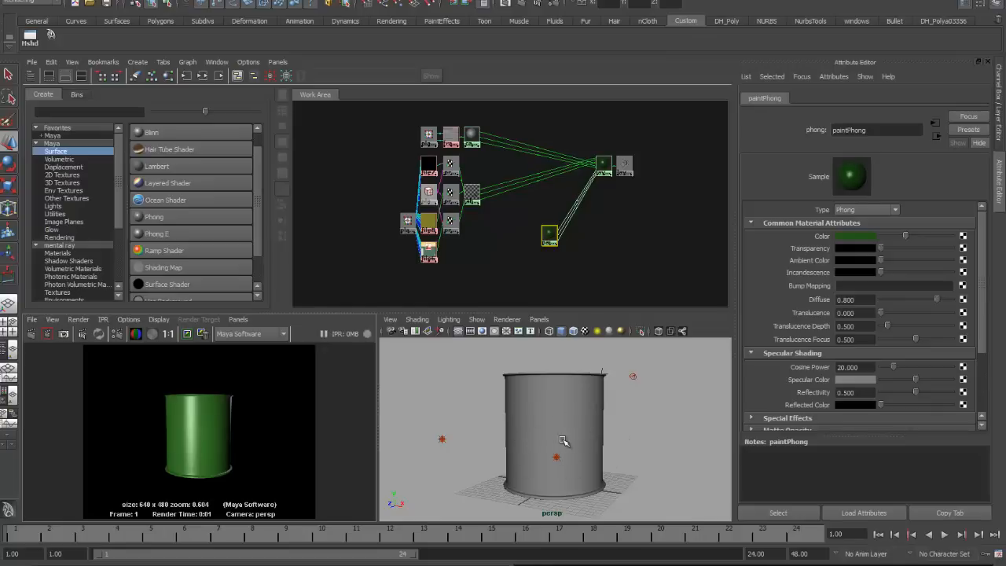
Show the place3dTexture5 placement around the can to check it, and hide it again
click(428, 193)
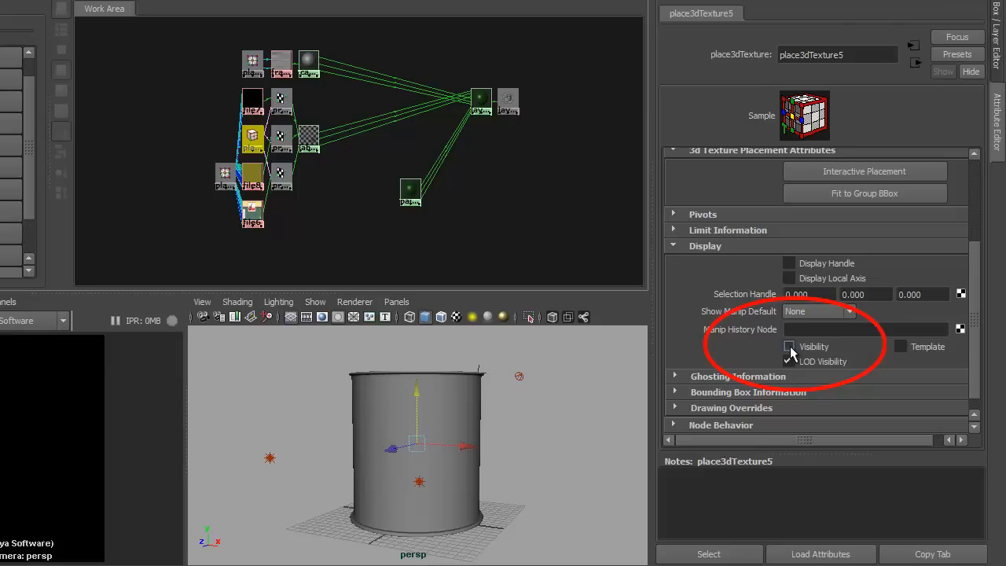
click(790, 347)
click(790, 348)
click(790, 348)
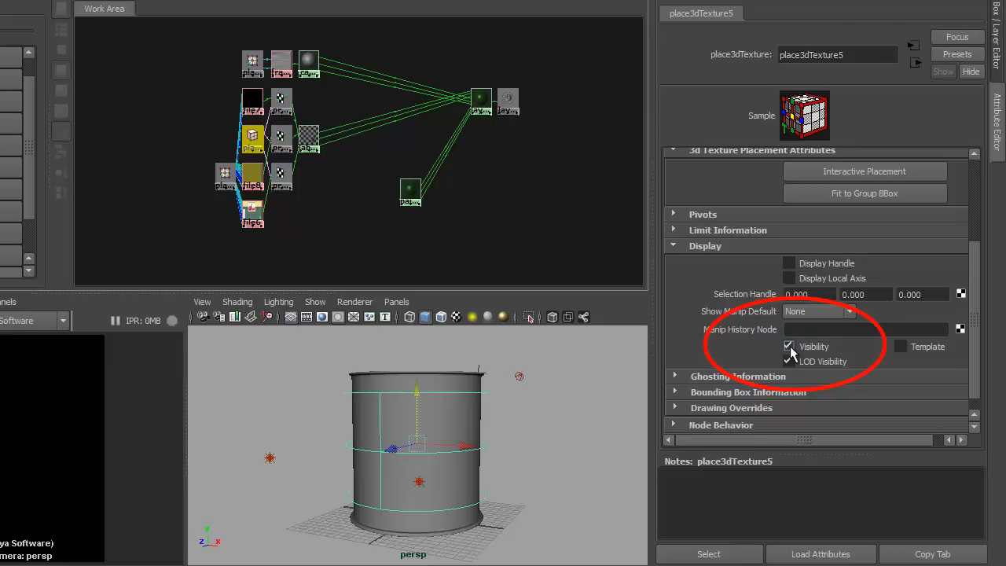
click(790, 348)
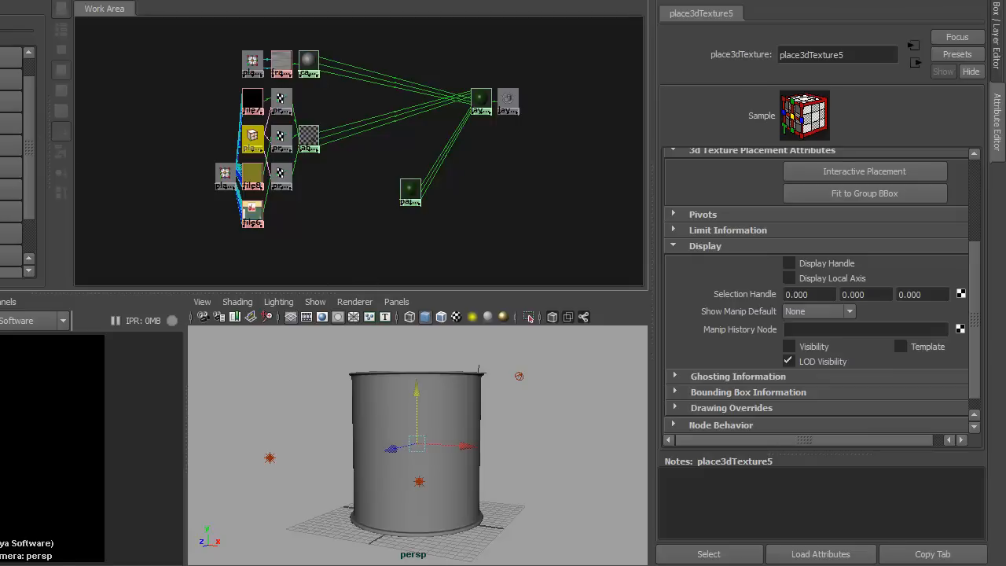
Create a File texture with the 2D Projection option
click(1, 2)
mouse_move(3, 22)
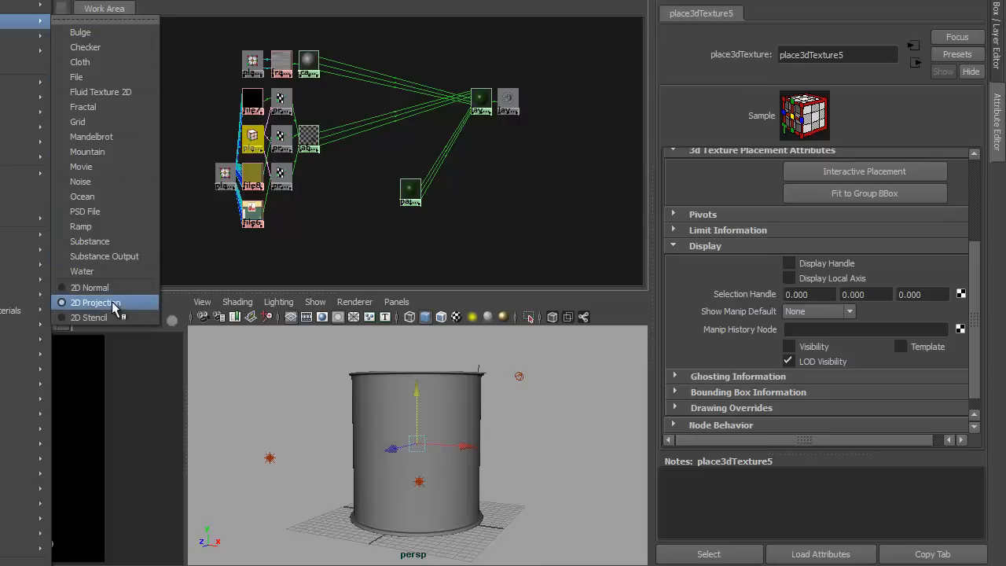
click(171, 80)
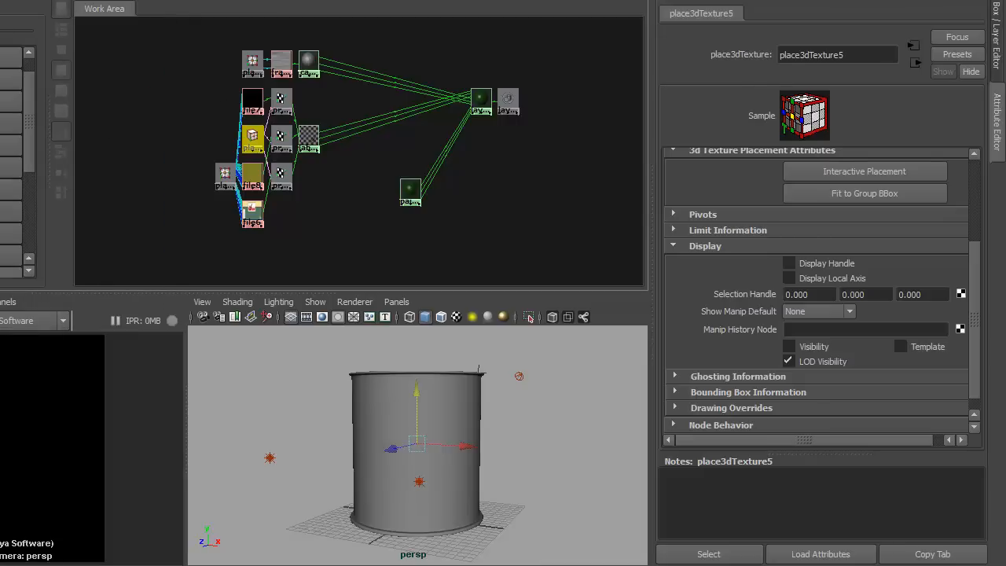
Gather the new projection, file and placement nodes beside paintPhong and isolate this group in the work area
drag(85, 89, 363, 218)
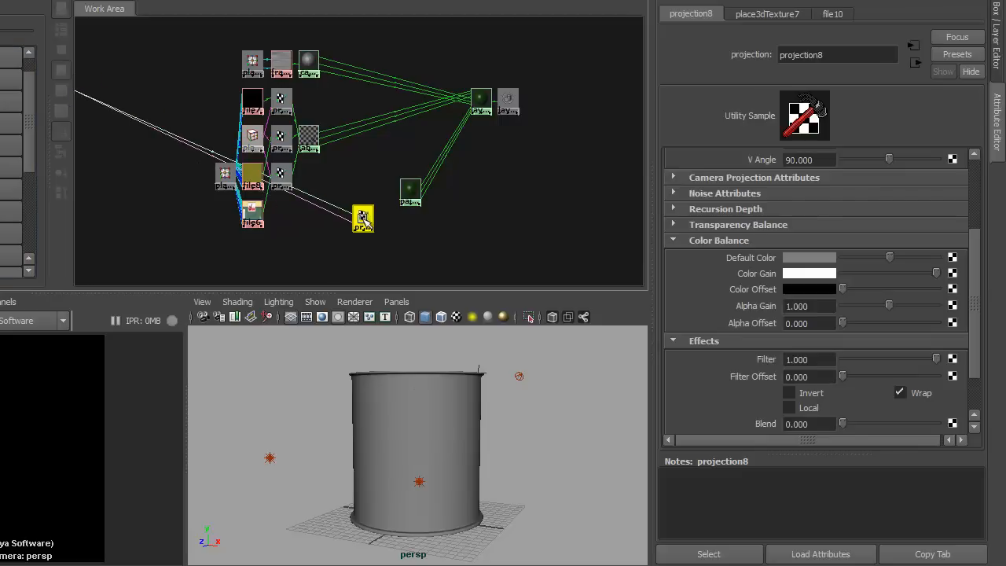
alt+right_drag(305, 214, 248, 214)
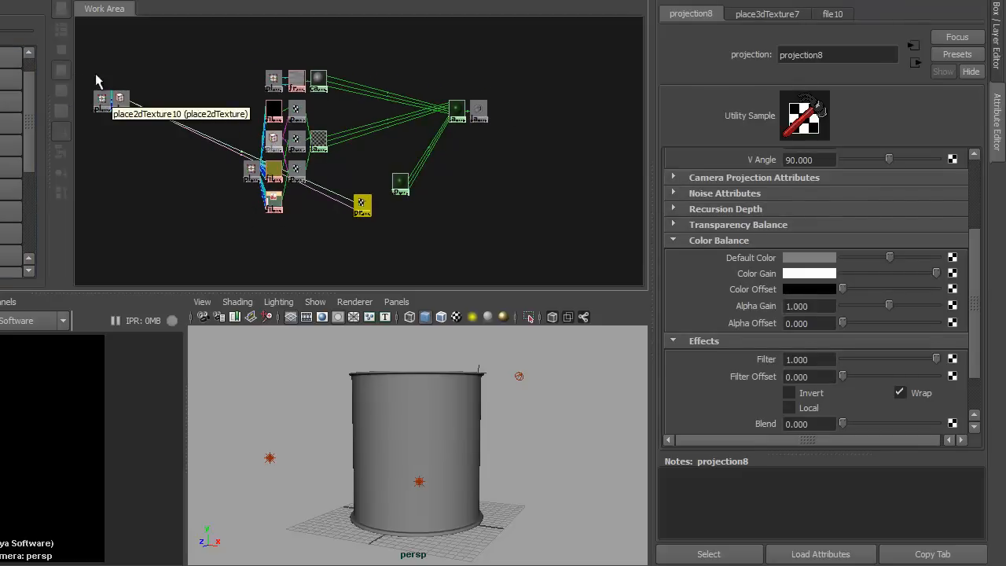
drag(94, 76, 351, 245)
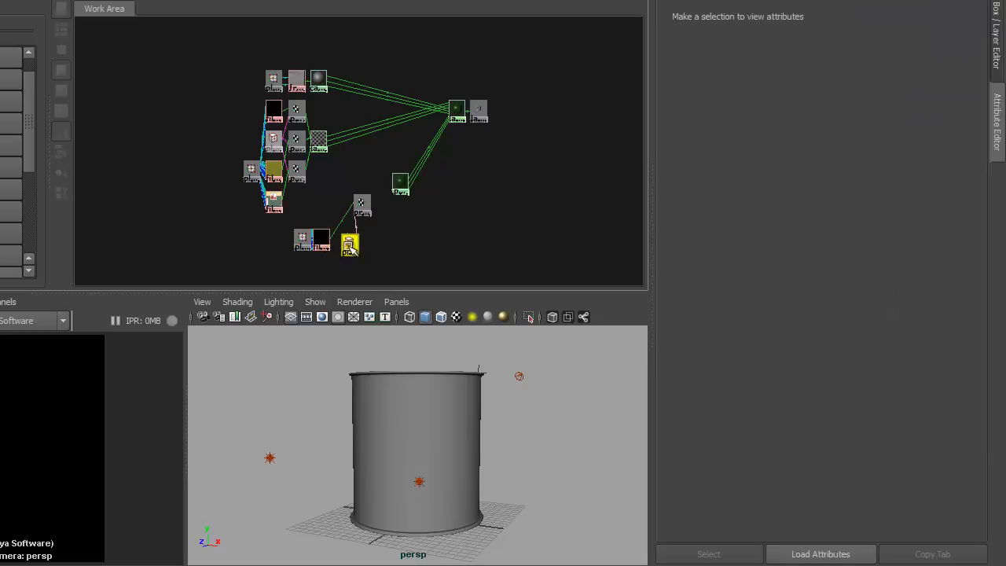
drag(294, 219, 379, 228)
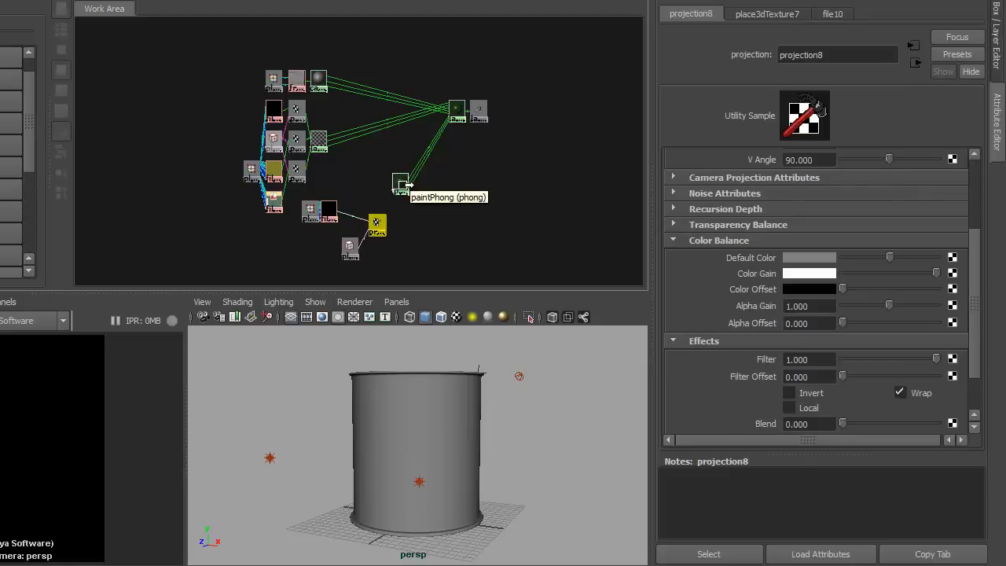
drag(405, 192, 414, 231)
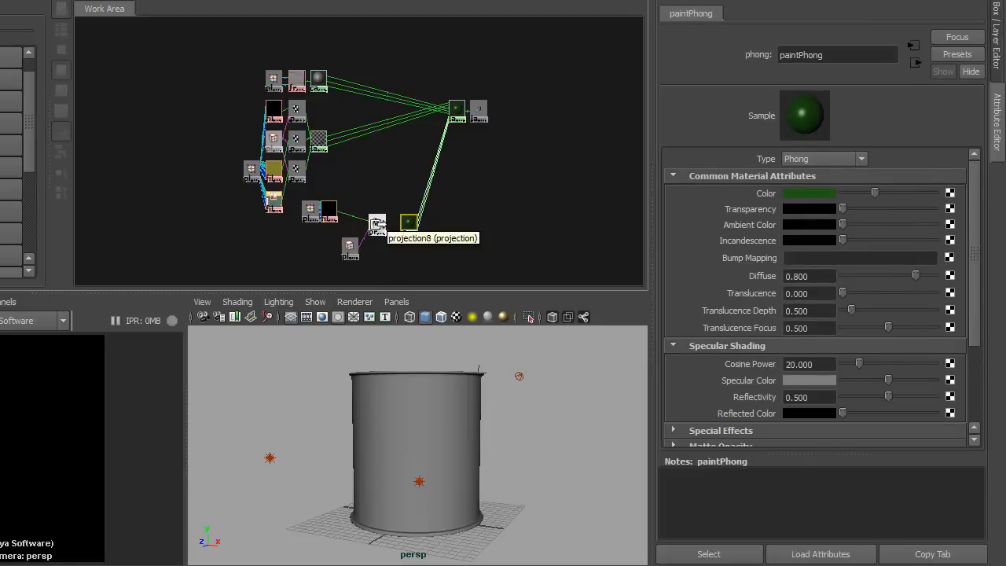
click(376, 228)
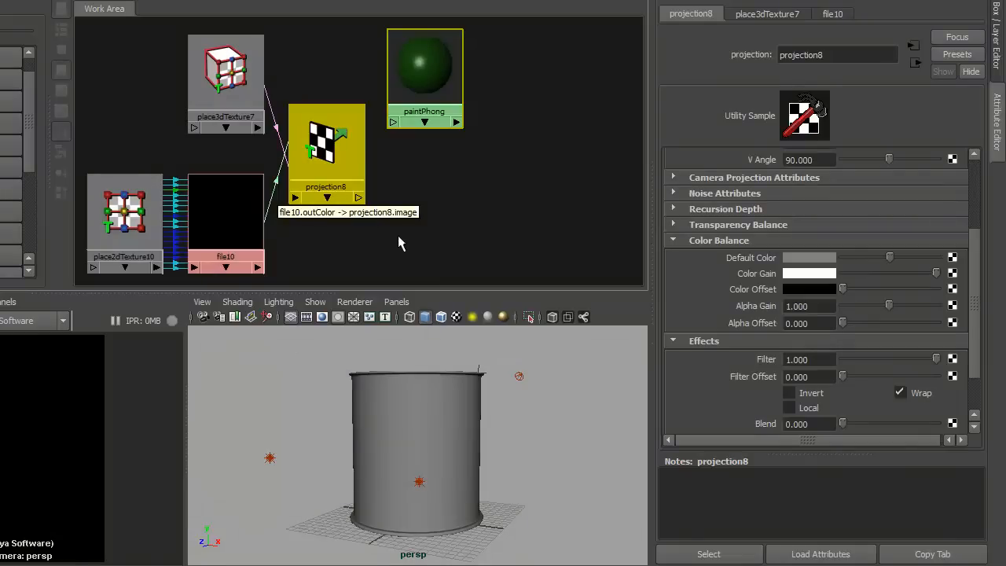
mouse_move(428, 74)
mouse_down()
mouse_move(456, 133)
mouse_move(428, 81)
mouse_move(450, 81)
mouse_up()
click(491, 160)
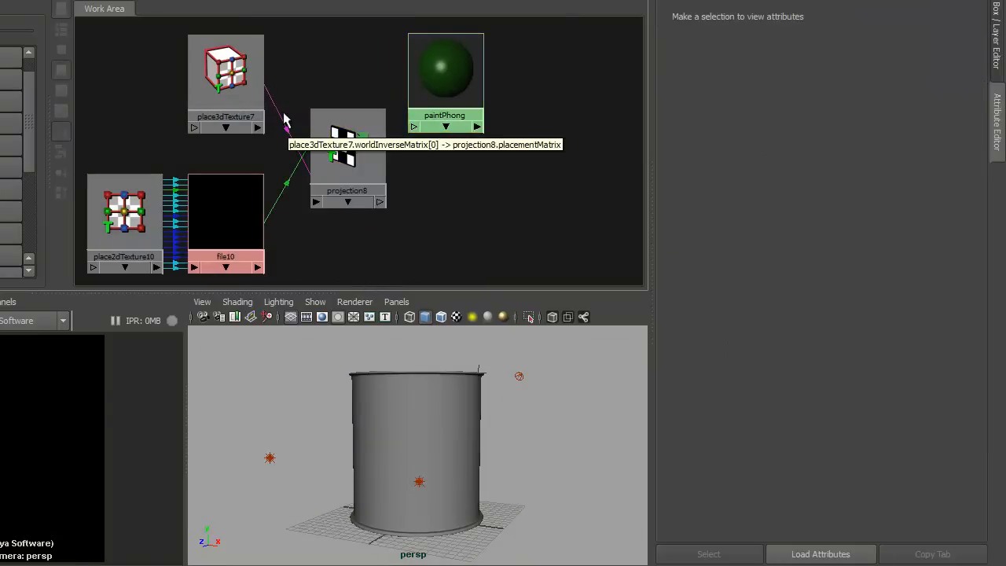
Set the projection type of projection8 to Cylindrical
click(342, 183)
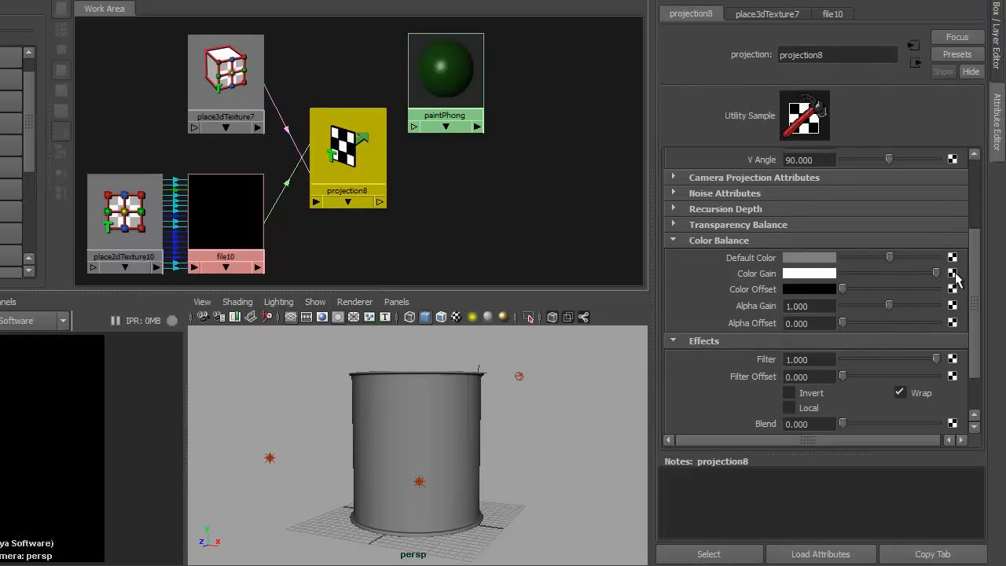
drag(978, 299, 982, 215)
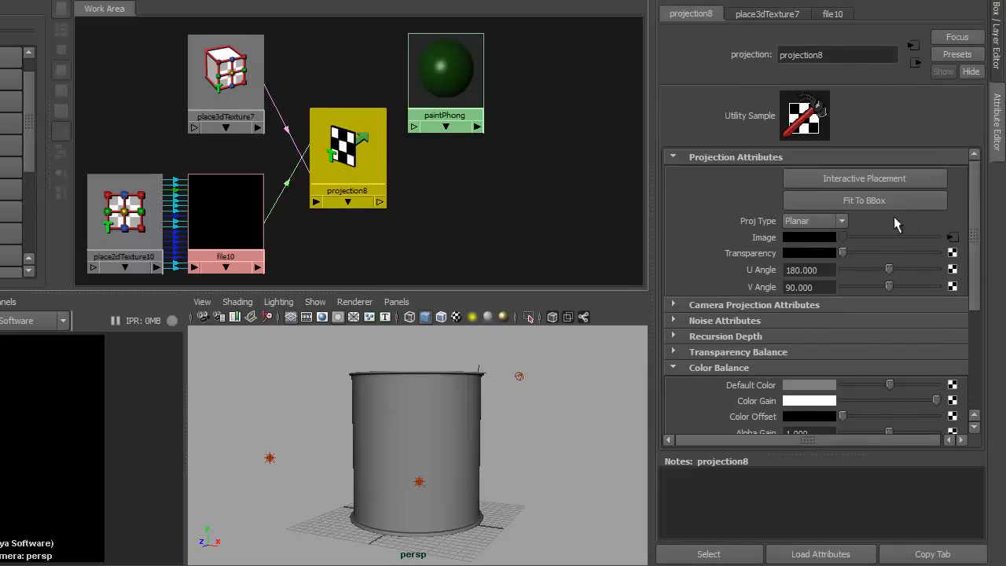
click(842, 222)
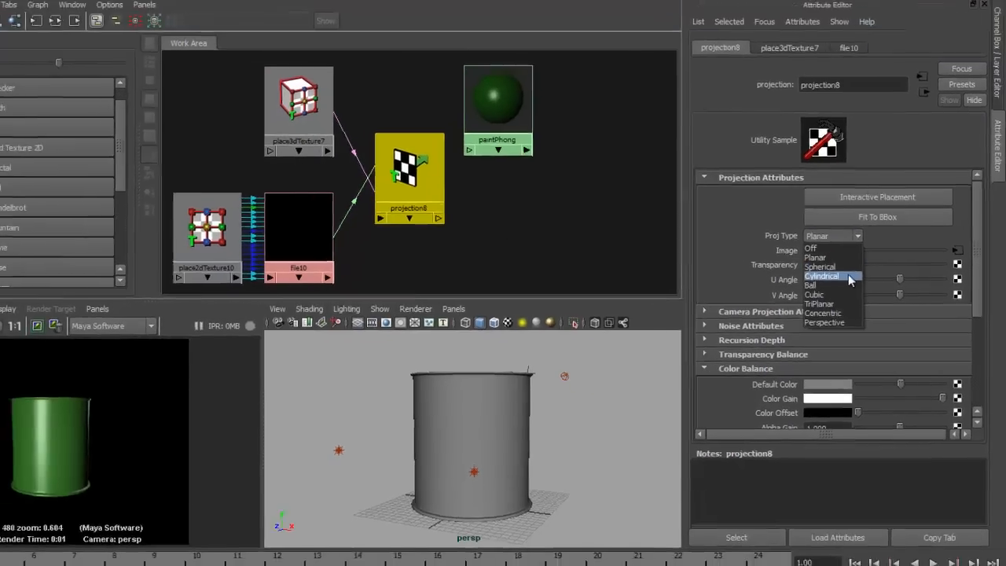
click(848, 277)
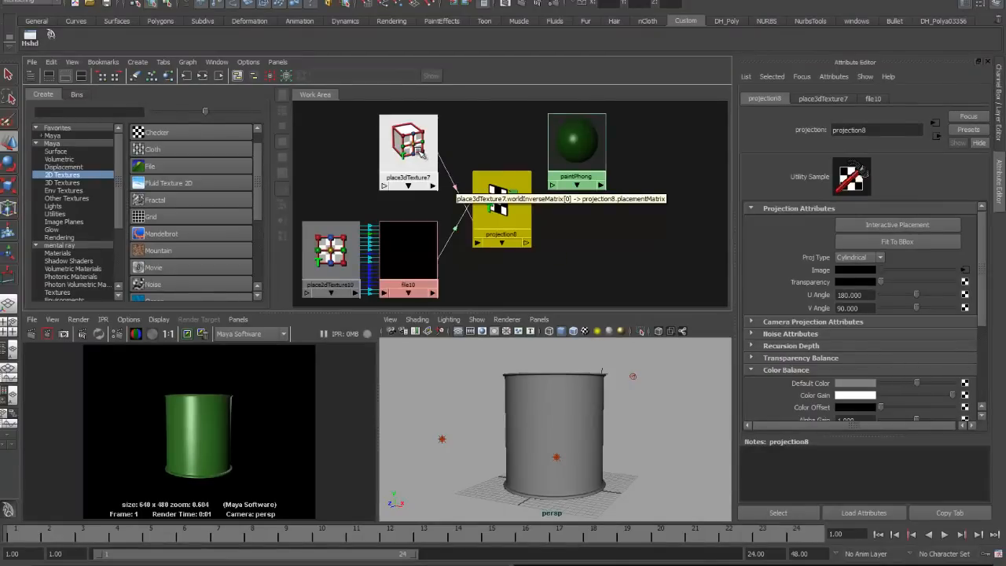
Scale the place3dTexture7 placement out to the can's radius and raise it in the front view to span the can's height
click(422, 152)
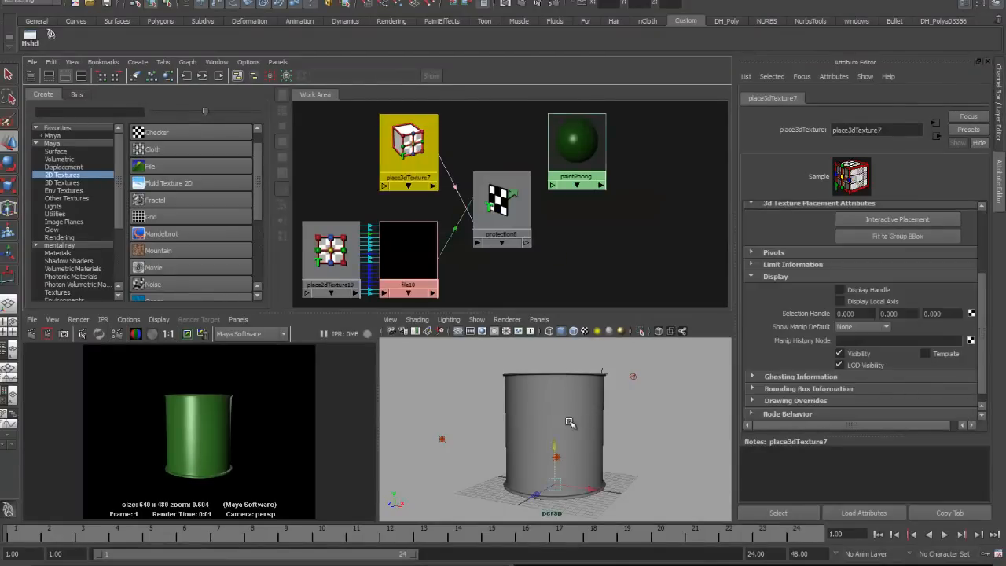
key(r)
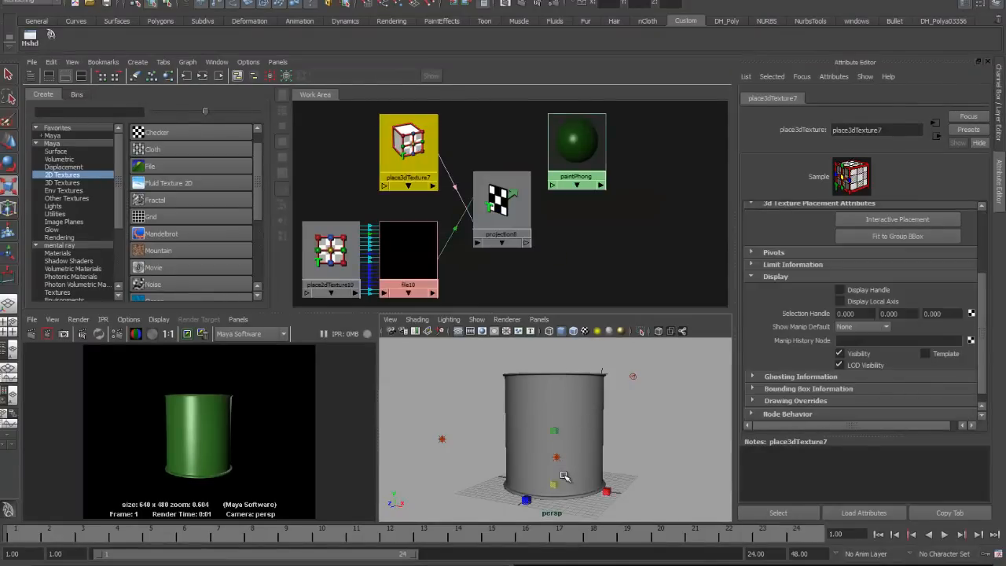
drag(556, 485, 758, 477)
mouse_move(555, 487)
mouse_down()
mouse_move(566, 487)
mouse_move(550, 484)
mouse_up()
key(space)
alt+right_drag(593, 458, 829, 450)
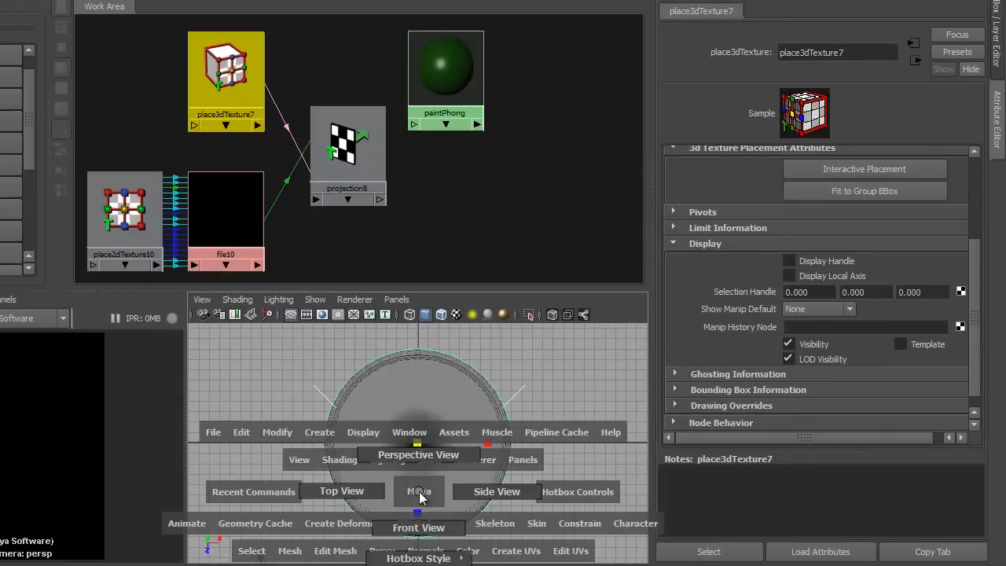
drag(419, 493, 418, 525)
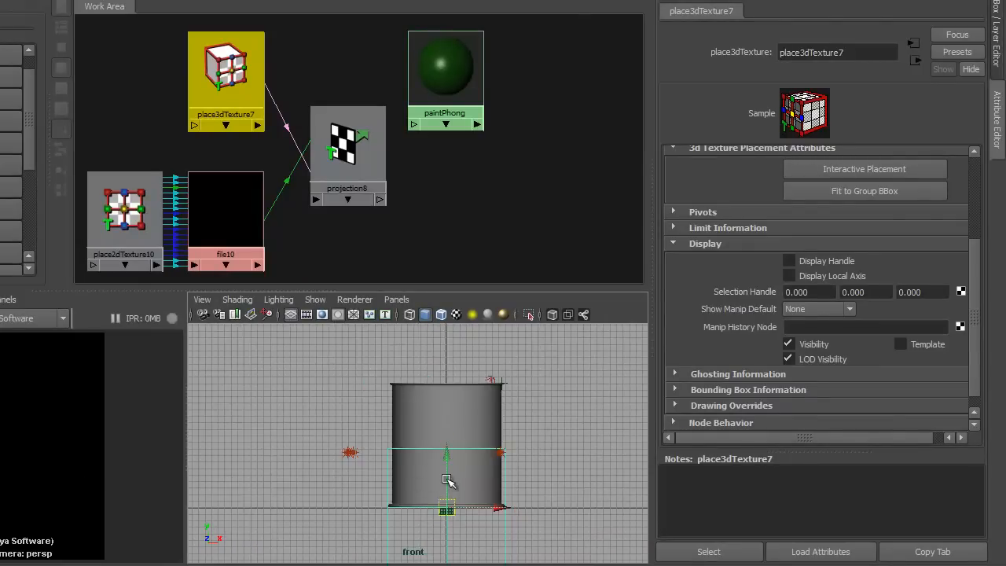
drag(449, 465, 445, 408)
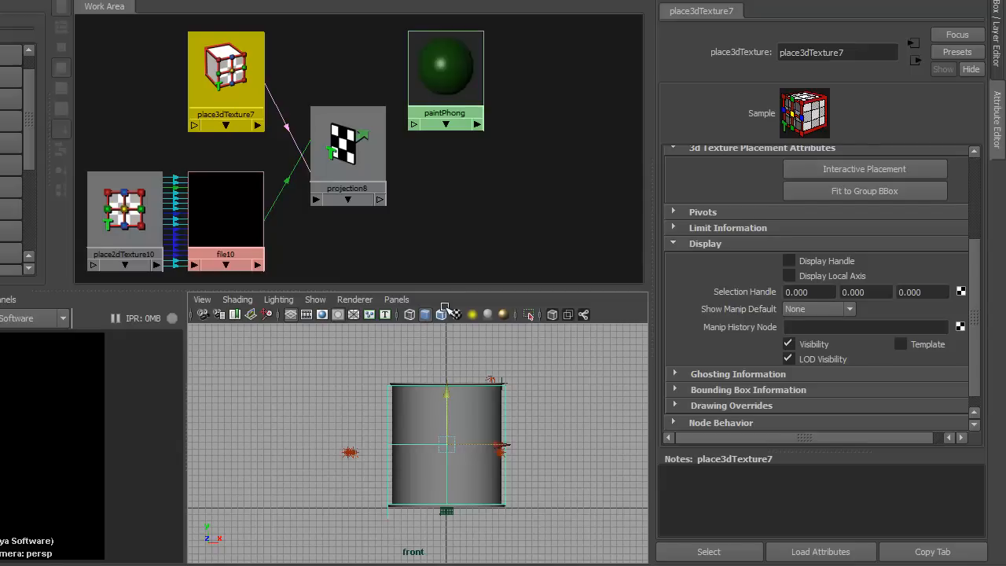
middle_drag(369, 139, 445, 52)
click(468, 105)
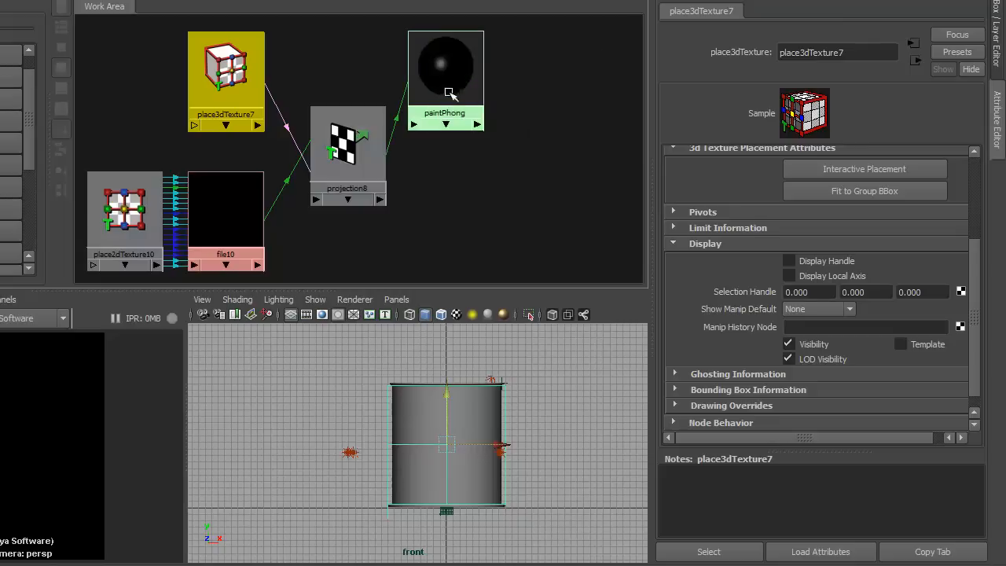
click(401, 139)
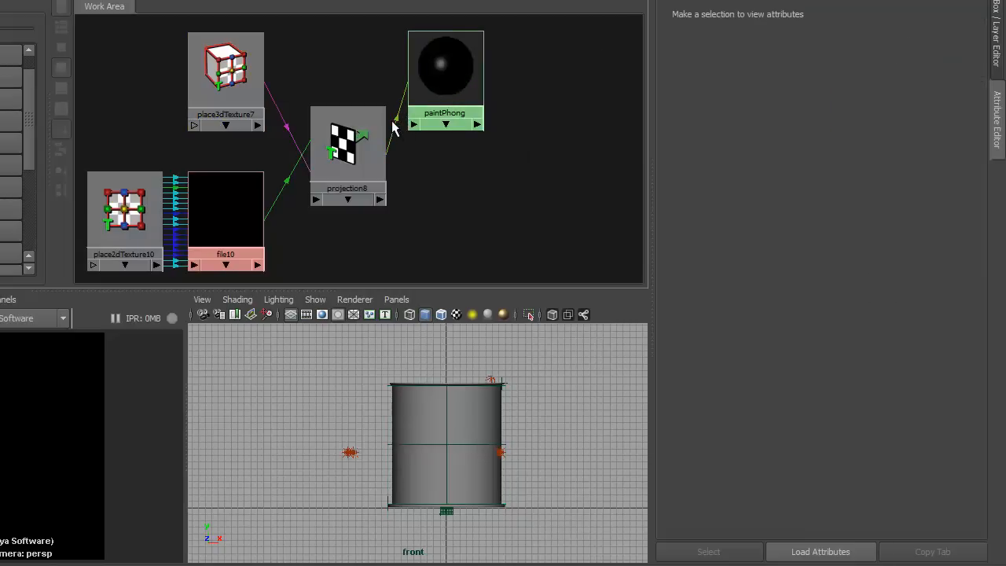
Connect projection8 to the transparency of paintPhong
click(381, 139)
middle_drag(384, 138, 434, 54)
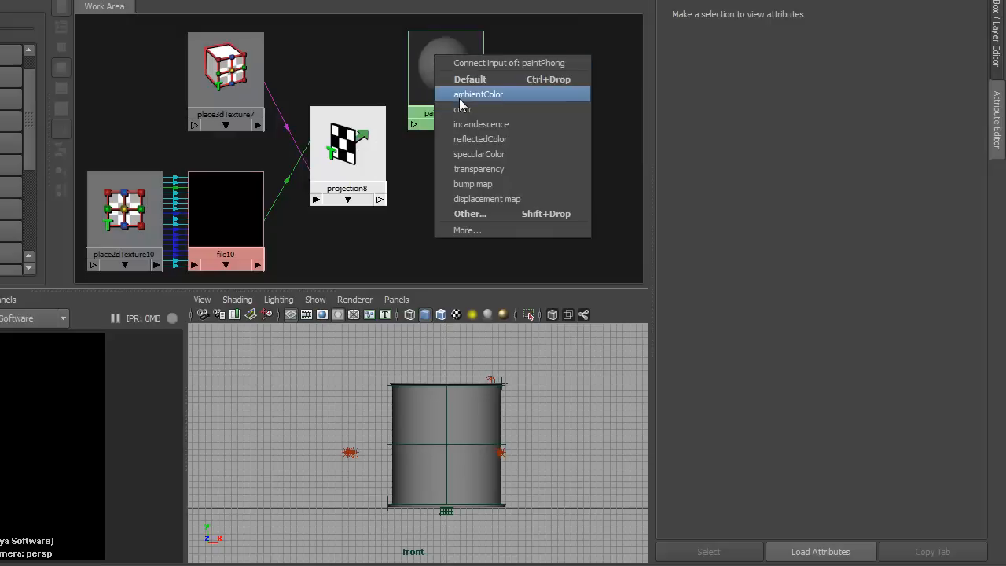
click(476, 169)
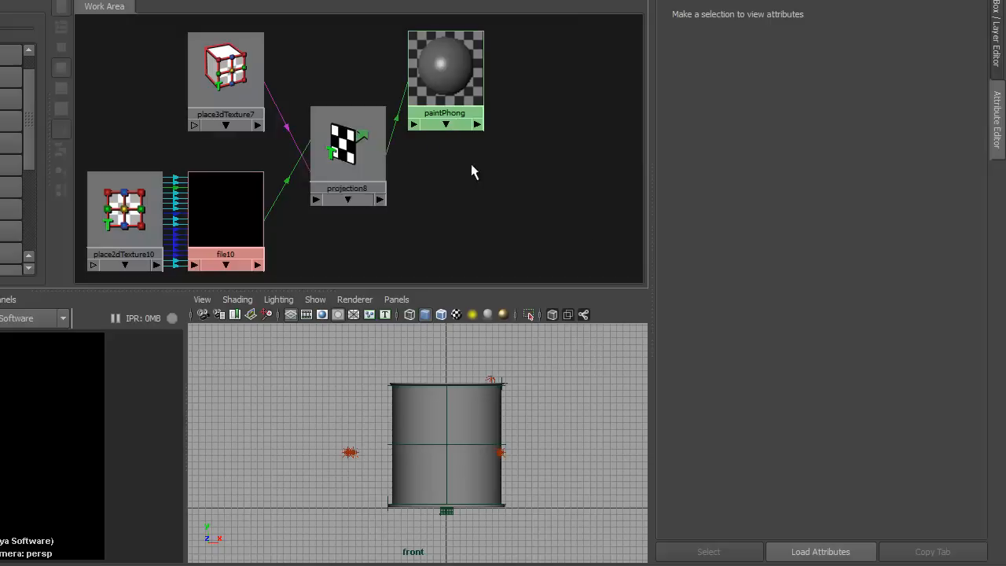
Load drips.jpg from the sourceimages folder as the image of file10
click(229, 186)
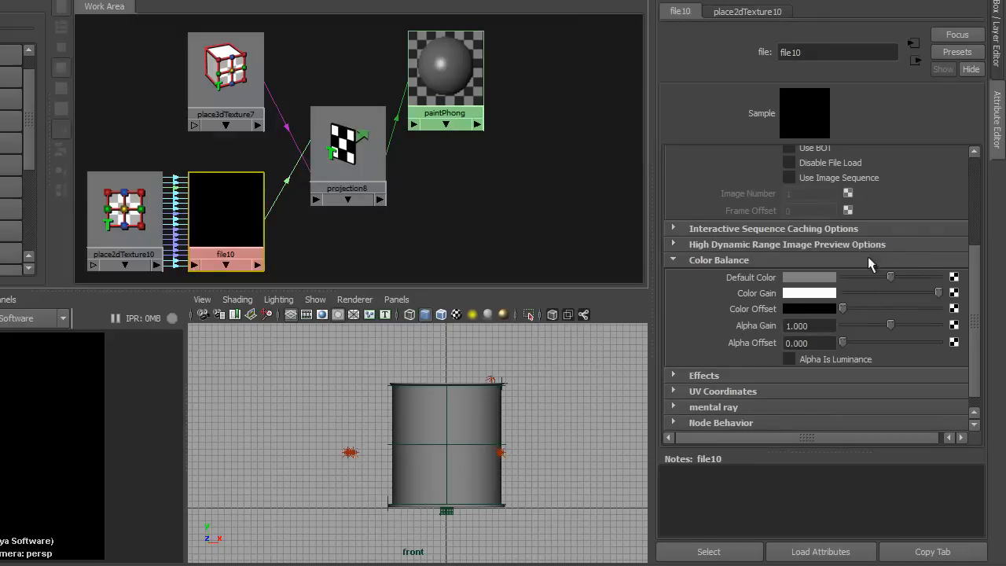
scroll(897, 313, up, 3)
click(955, 215)
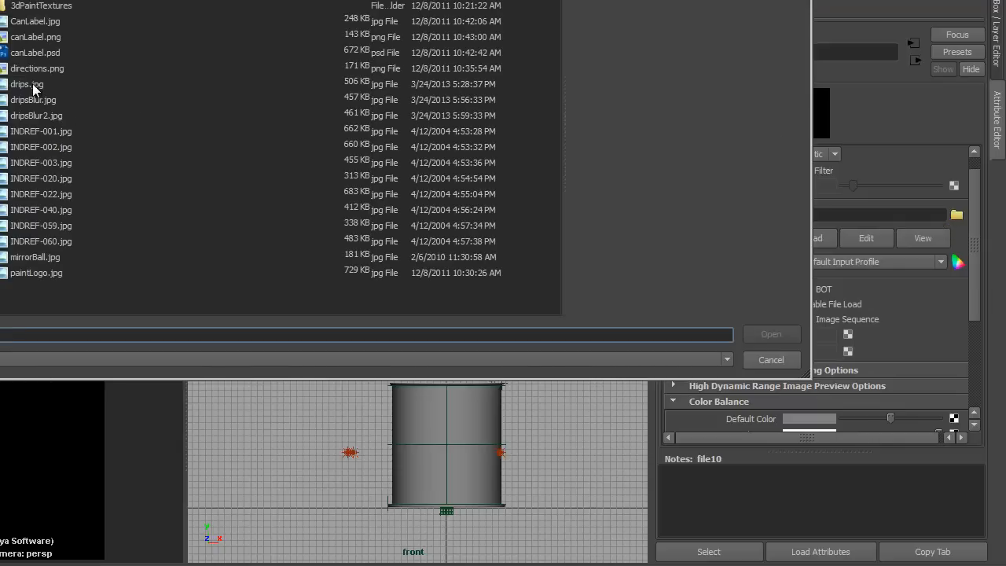
click(33, 85)
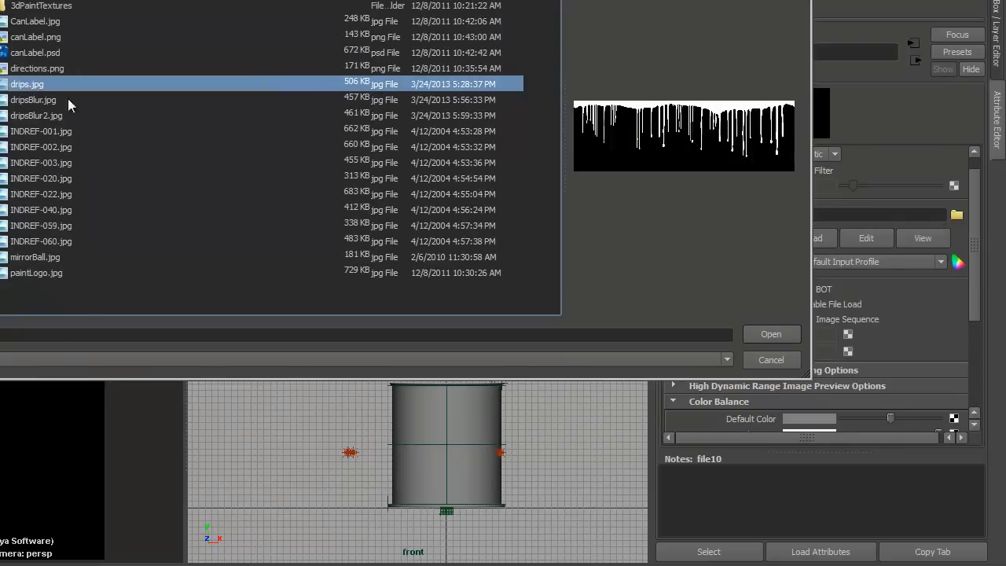
click(770, 334)
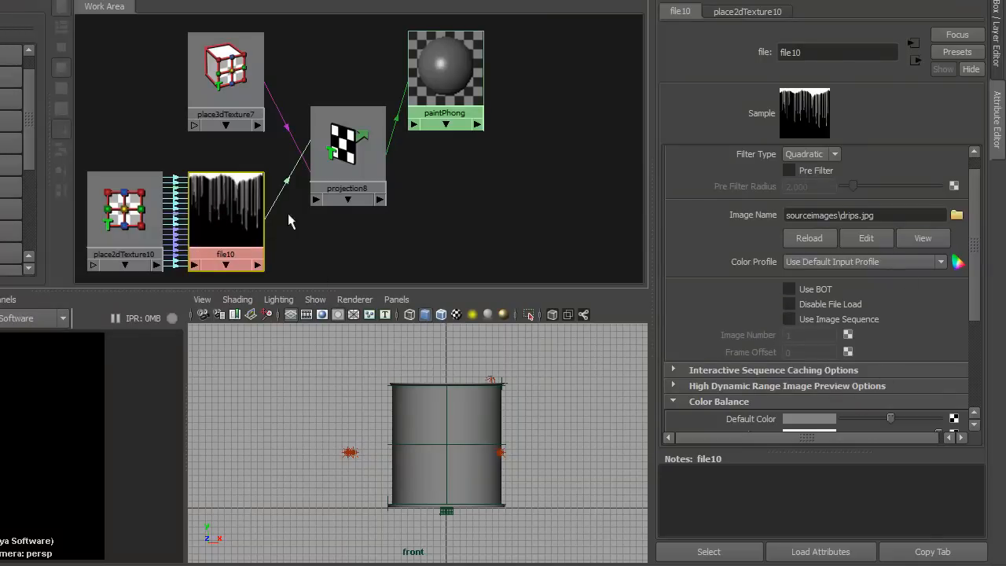
Enable Invert in the effects of file10 and render the can
drag(975, 217, 975, 316)
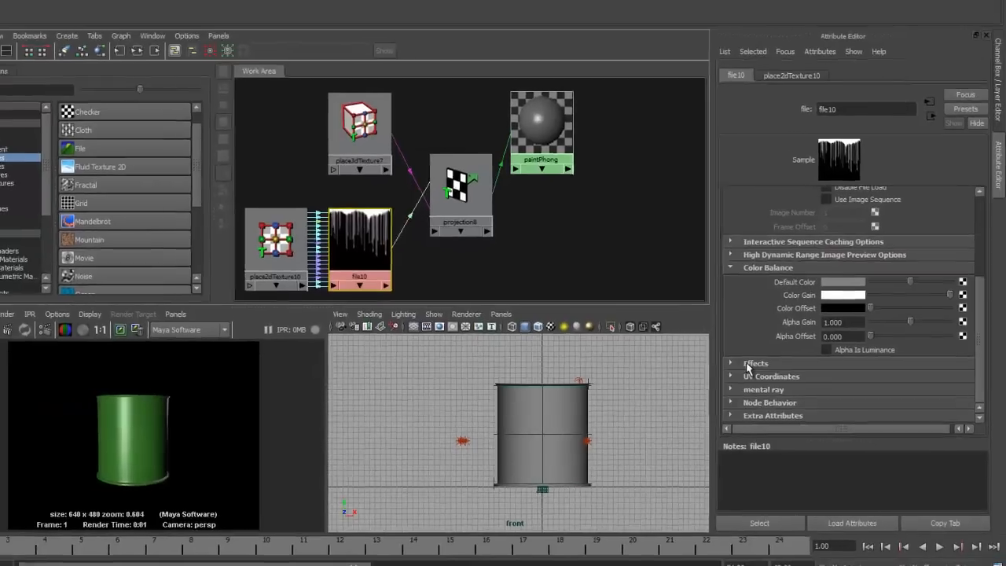
click(712, 359)
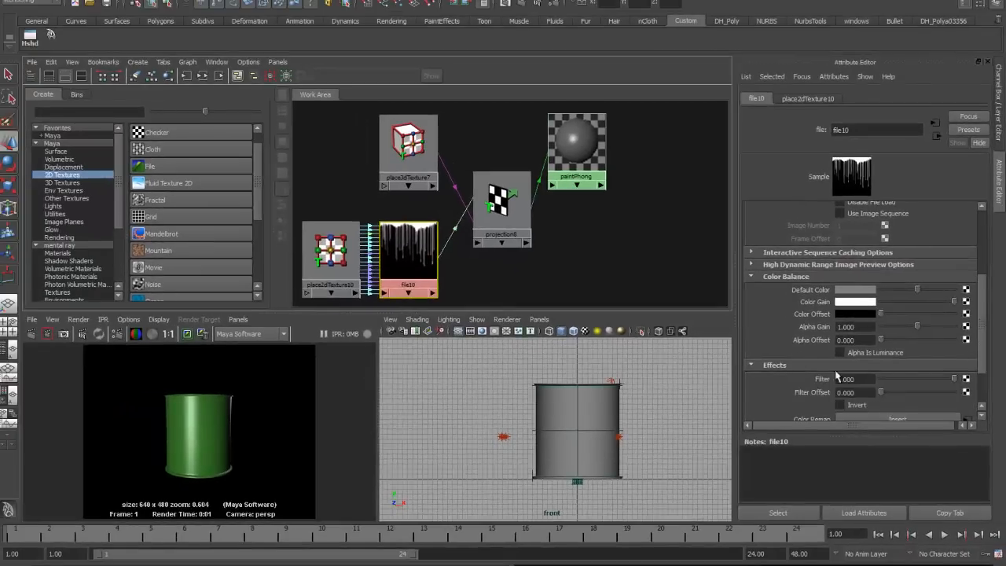
scroll(838, 377, down, 2)
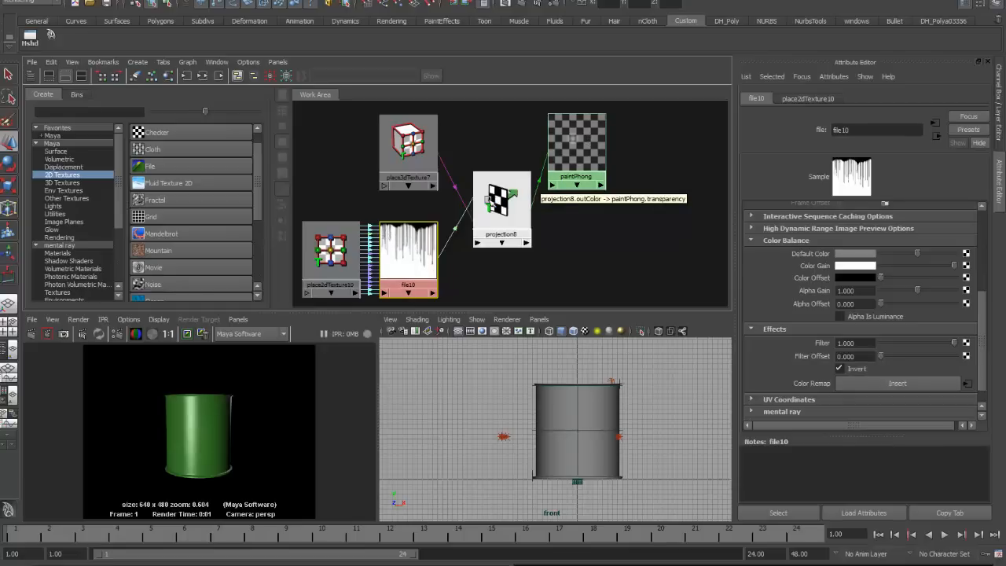
click(30, 337)
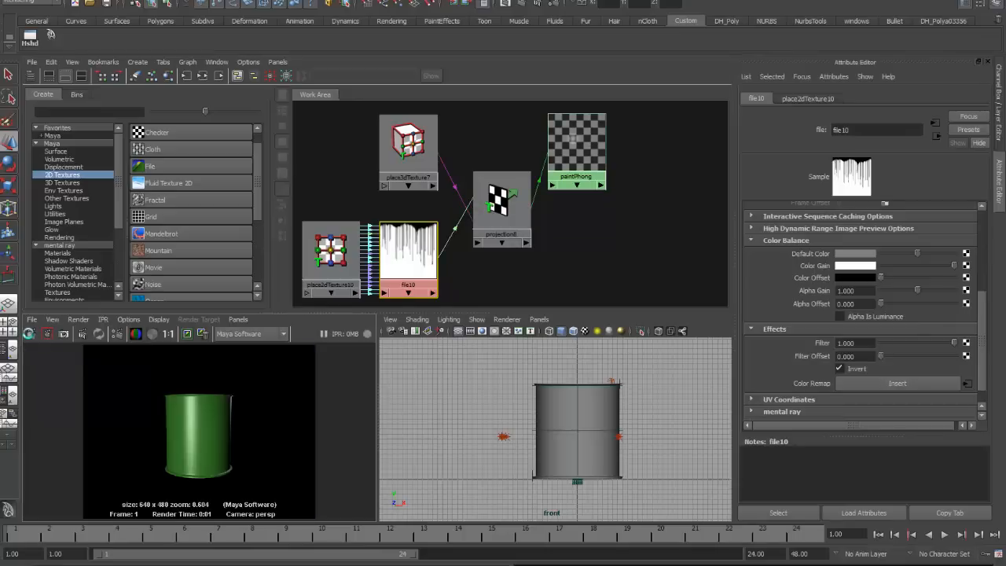
Set the color of paintPhong to the dark green from the color history and render the can closer up in perspective
click(578, 150)
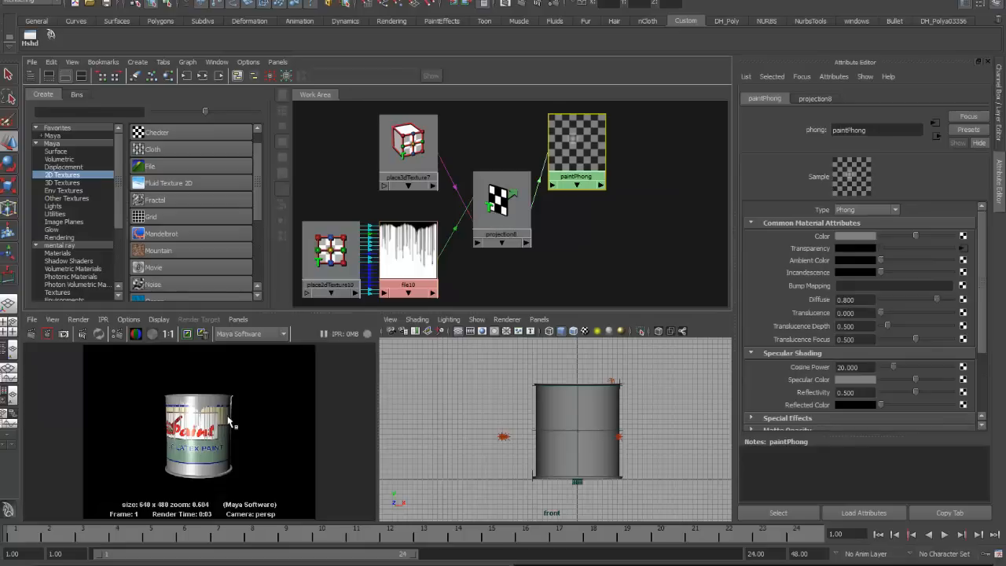
key(space)
drag(497, 418, 499, 394)
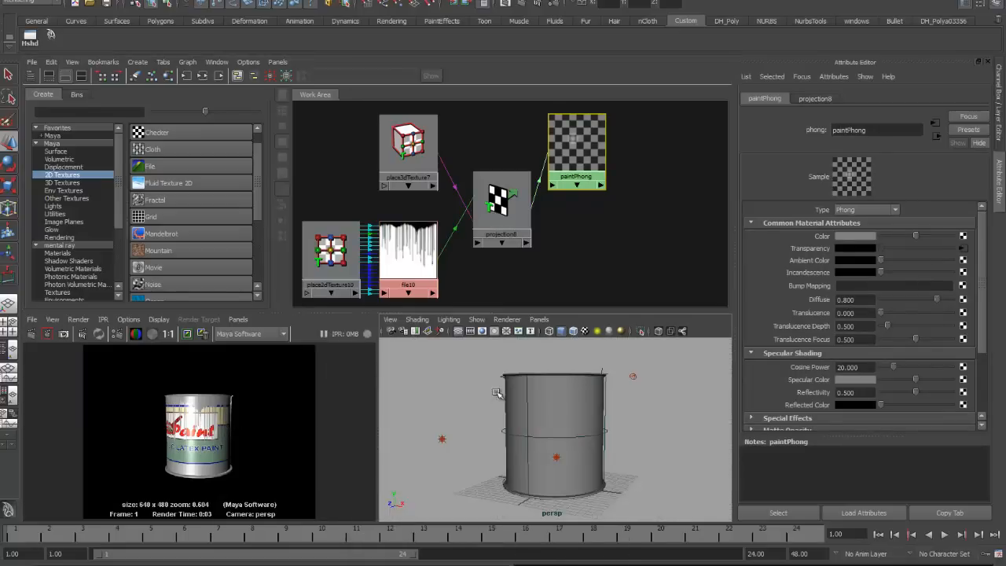
alt+right_drag(472, 399, 543, 400)
alt+middle_drag(565, 392, 565, 420)
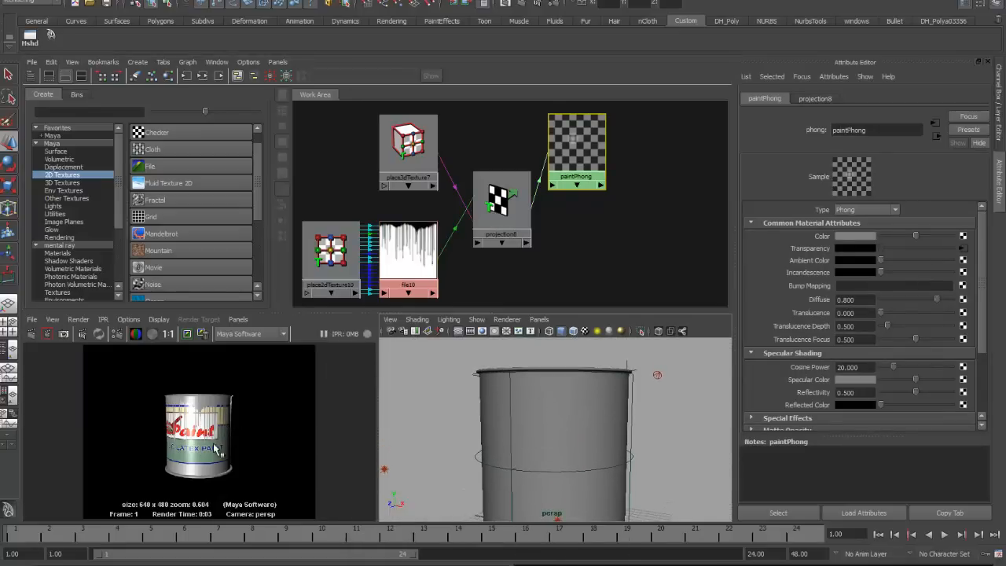
alt+right_drag(218, 450, 395, 437)
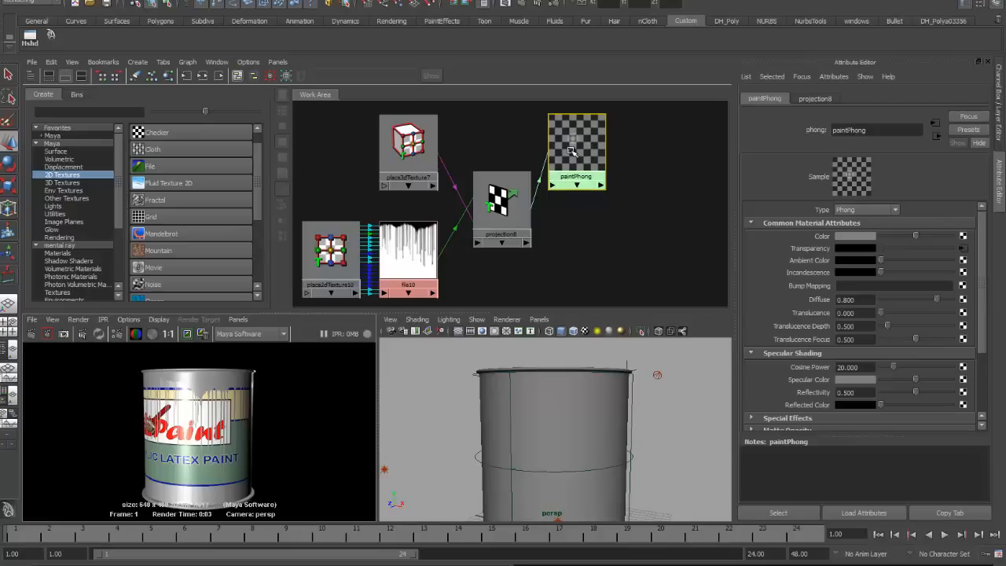
click(840, 236)
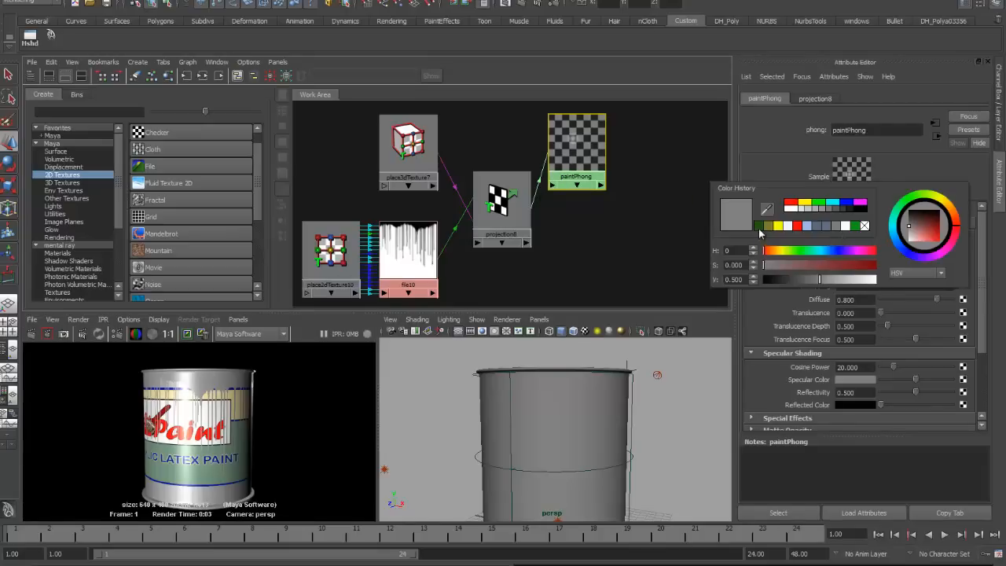
click(759, 228)
click(654, 182)
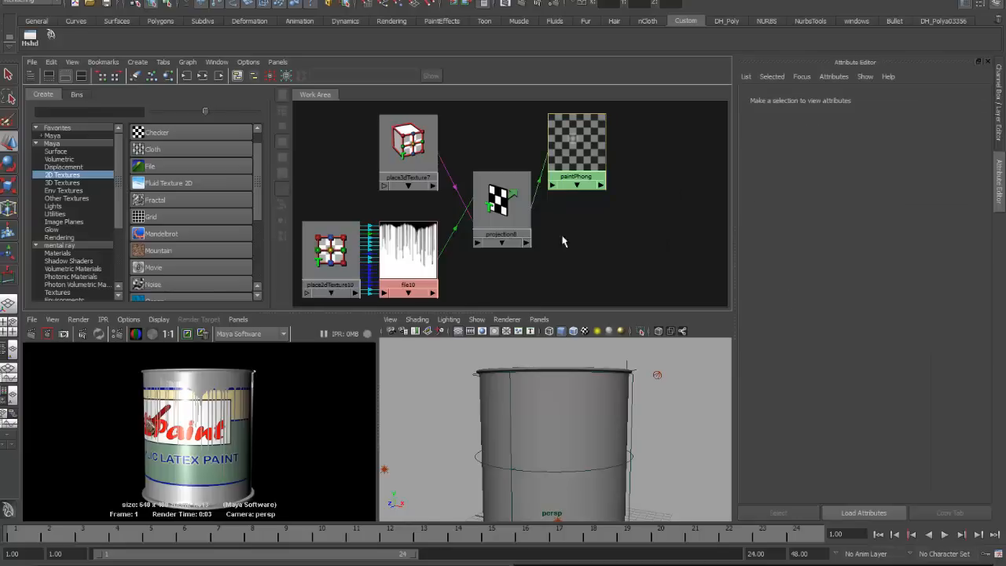
click(33, 334)
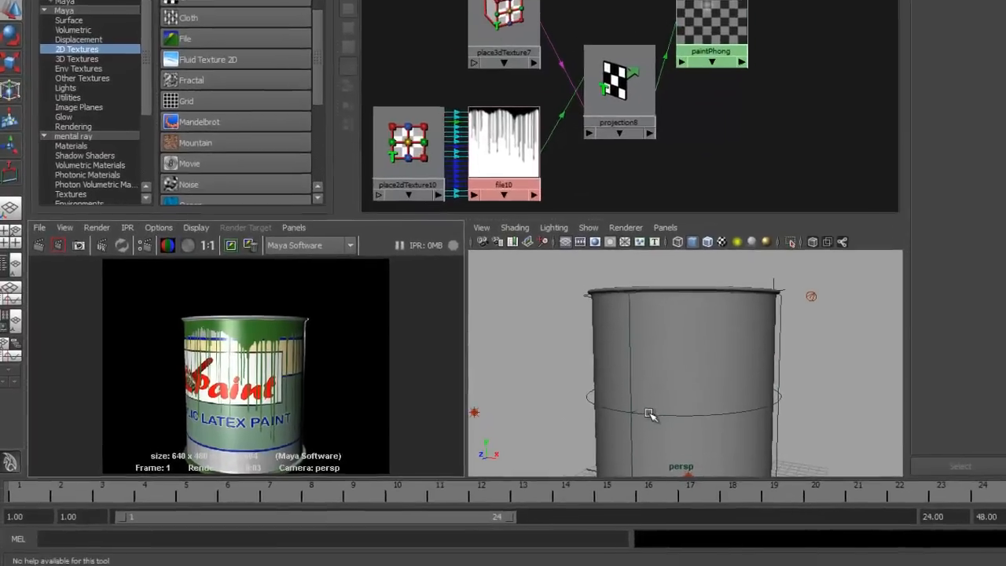
key(w)
click(536, 468)
key(ctrl+z)
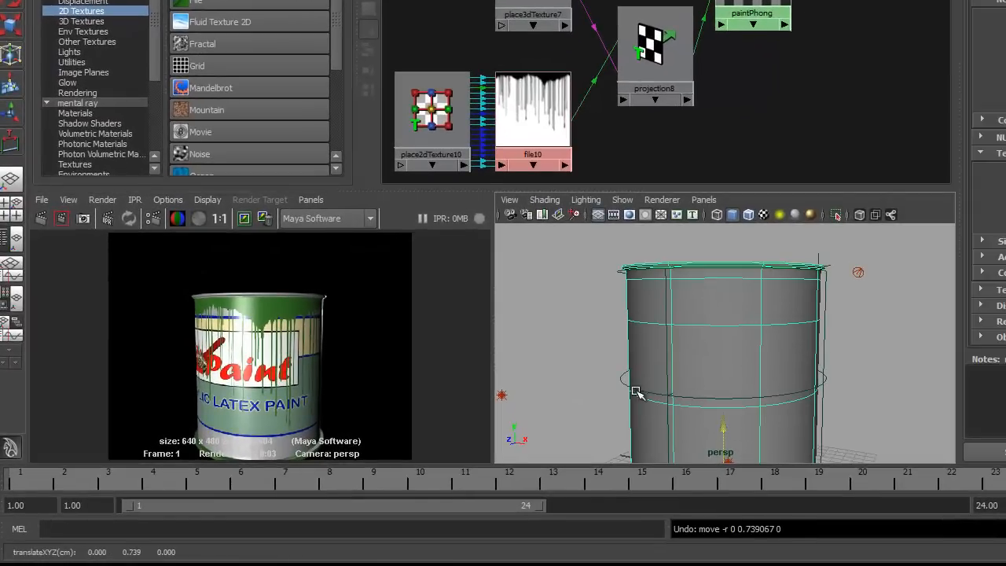
Raise the place3dTexture7 placement slightly so the paint covers the can's upper rim, and render both the top and the base
click(621, 379)
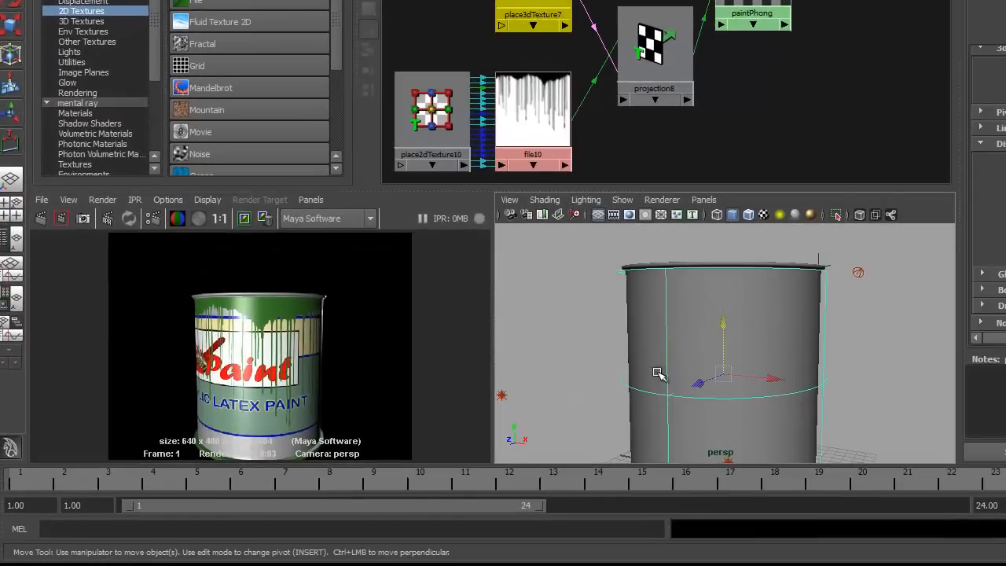
drag(725, 327, 726, 316)
click(41, 218)
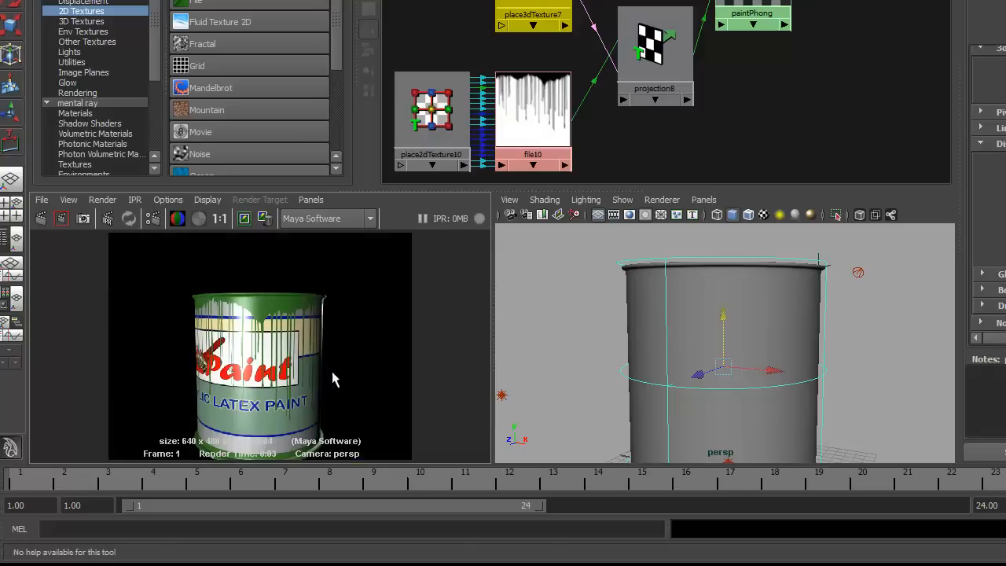
alt+middle_drag(602, 391, 598, 312)
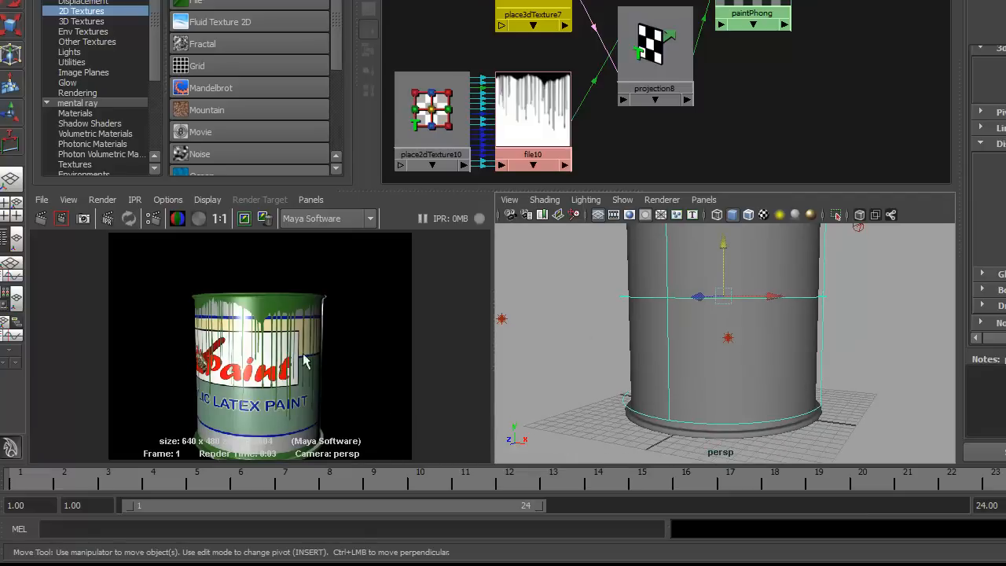
click(41, 218)
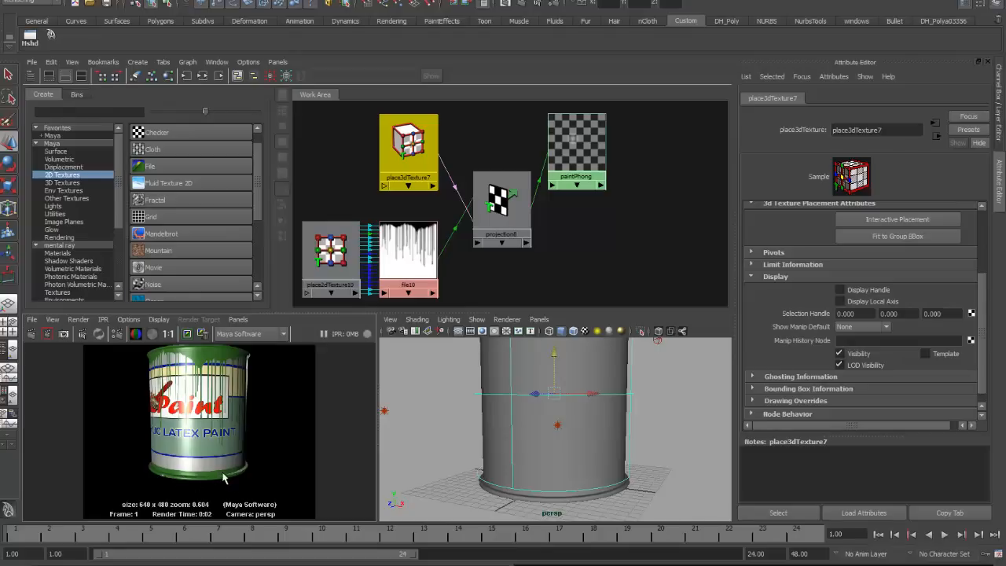
Turn off Wrap U and Wrap V on place2dTexture10 and render the can again
click(331, 262)
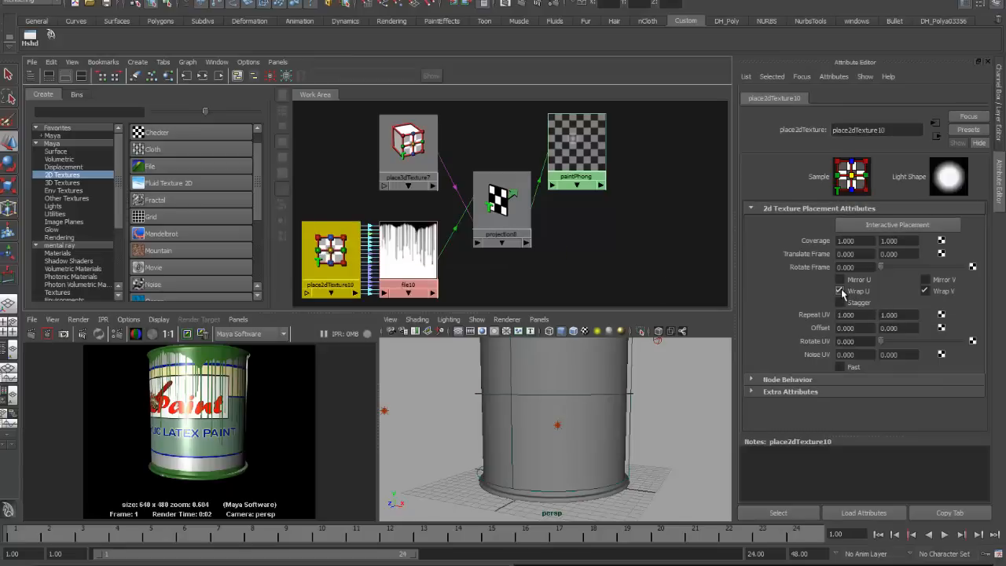
click(841, 291)
click(926, 291)
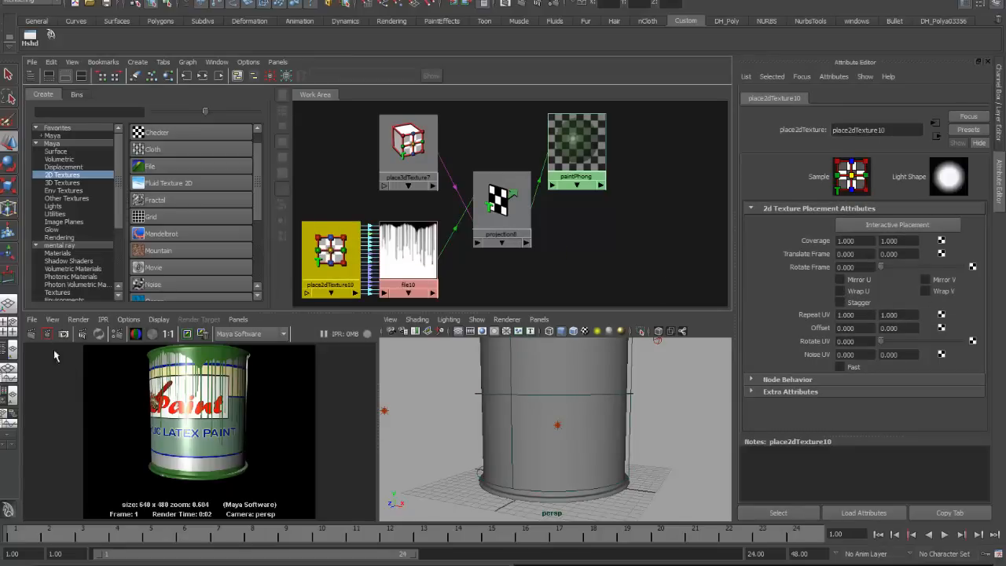
click(31, 333)
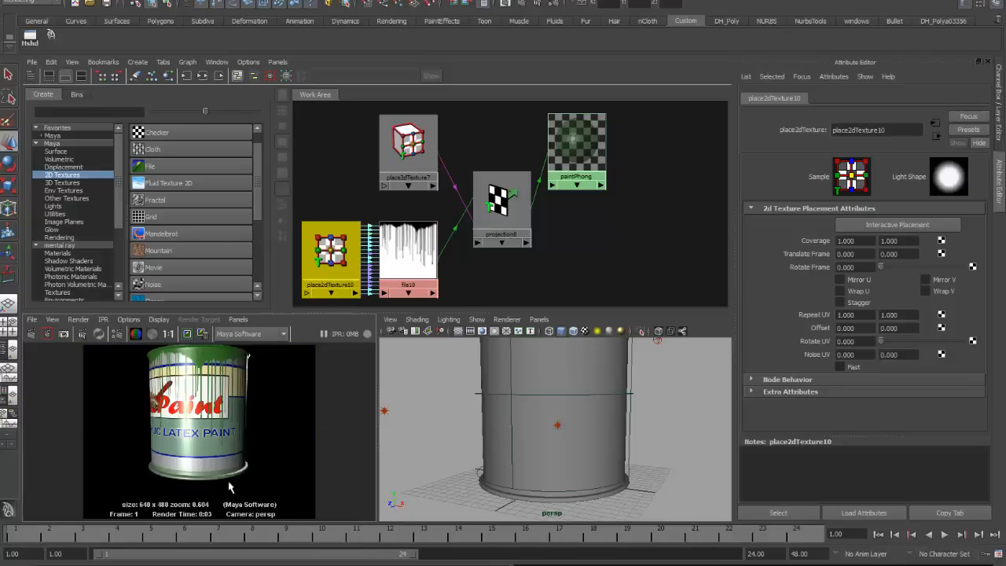
Raise the default color of file10 to white and render the can again
click(405, 267)
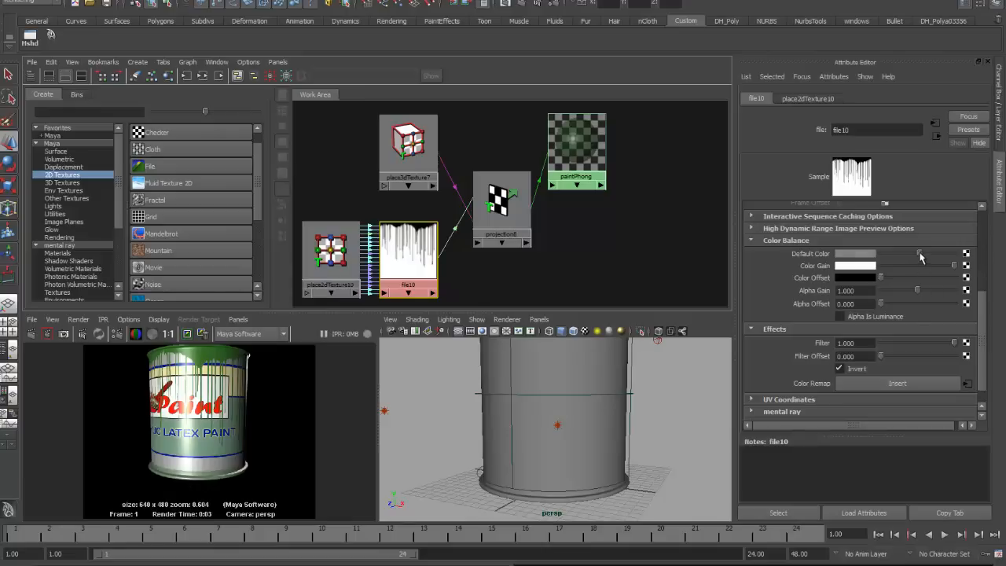
drag(921, 258, 954, 258)
click(31, 334)
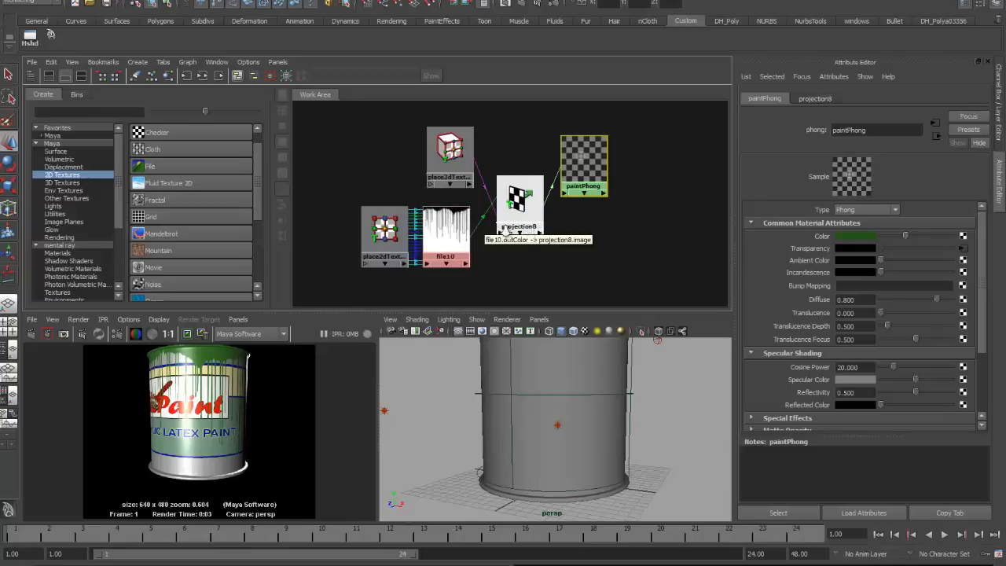
Duplicate projection8 together with its shading network
scroll(531, 231, down, 3)
alt+middle_drag(515, 258, 506, 227)
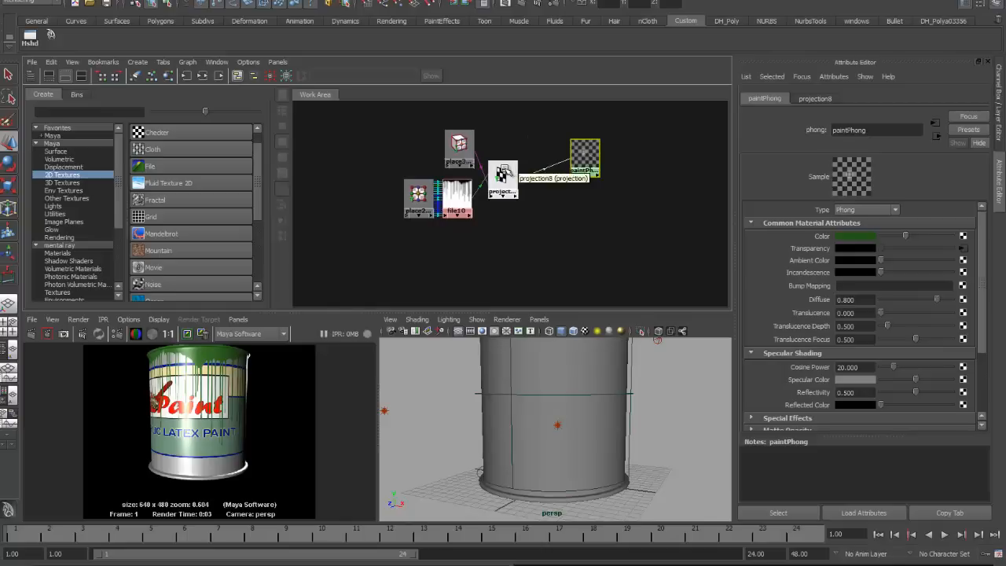
click(503, 173)
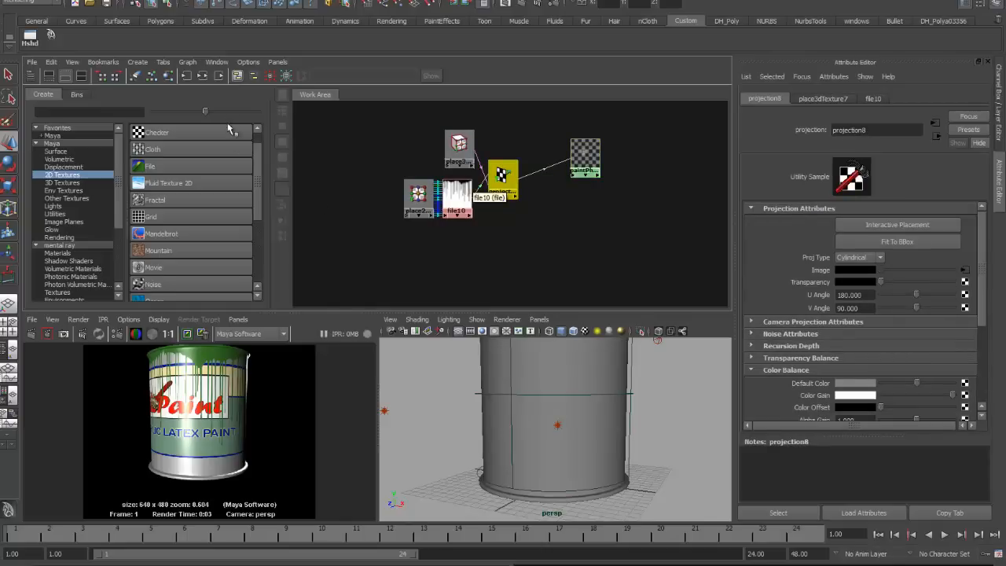
click(51, 62)
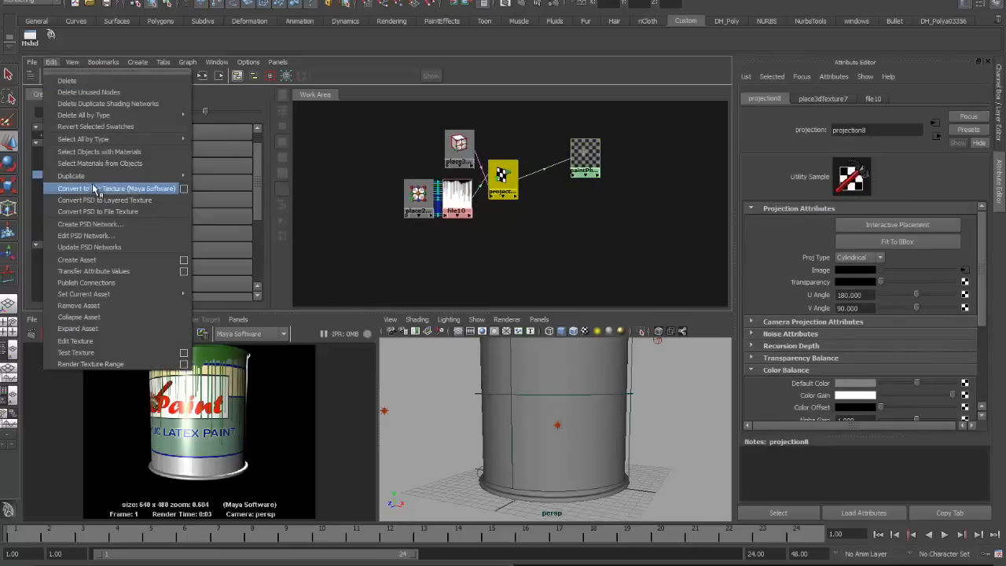
mouse_move(185, 176)
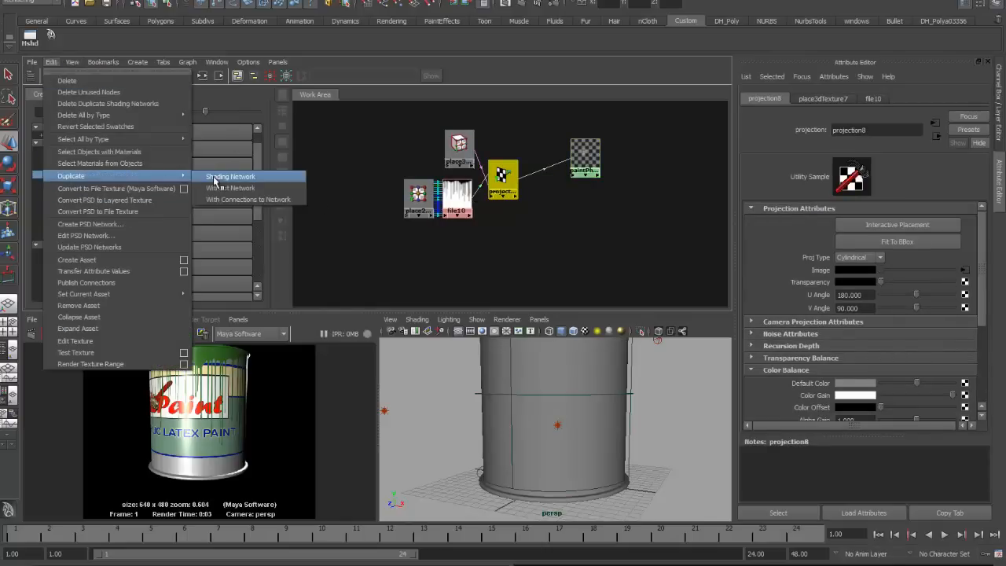
click(214, 177)
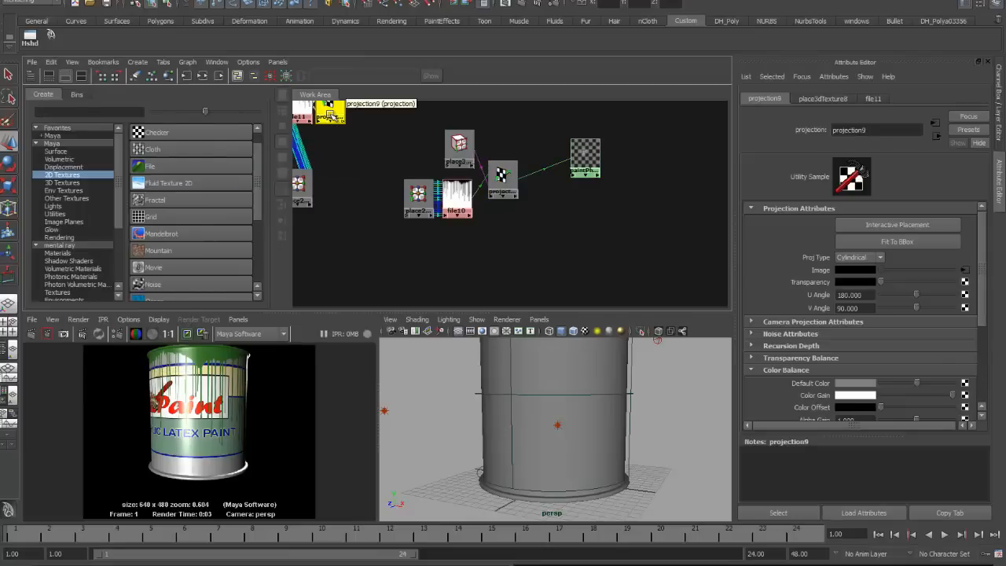
Arrange the duplicated projection9, file11, place2dTexture11 and place3dTexture8 nodes below the original network
mouse_move(325, 114)
mouse_down()
mouse_move(449, 254)
mouse_move(517, 256)
mouse_up()
alt+right_drag(434, 263, 364, 263)
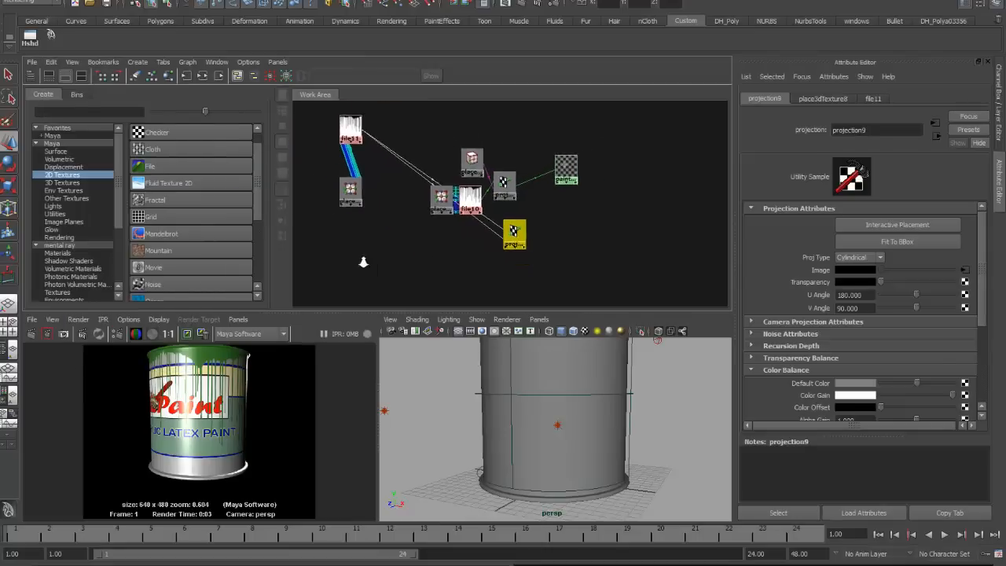
drag(351, 135, 456, 241)
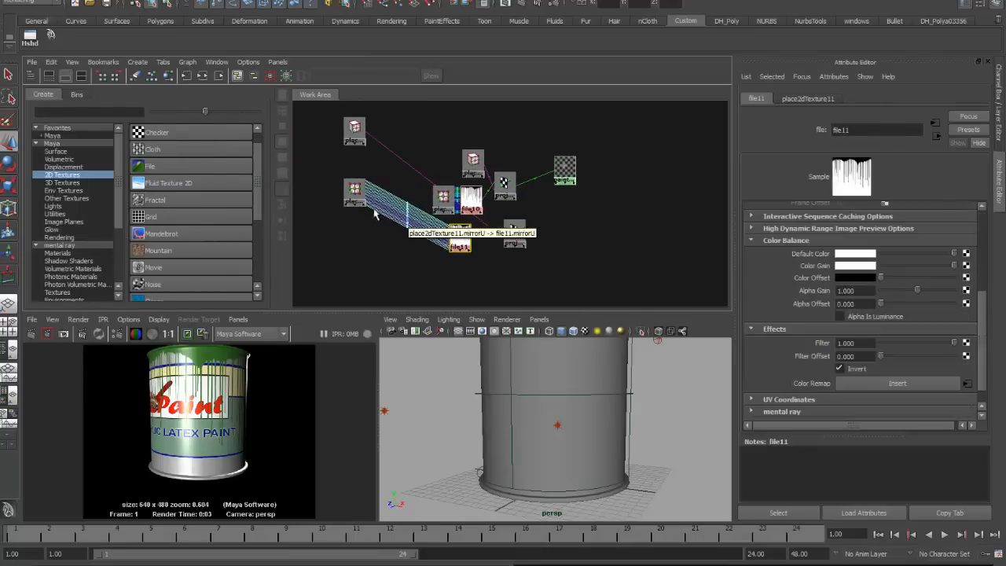
drag(358, 194, 409, 239)
drag(355, 132, 441, 285)
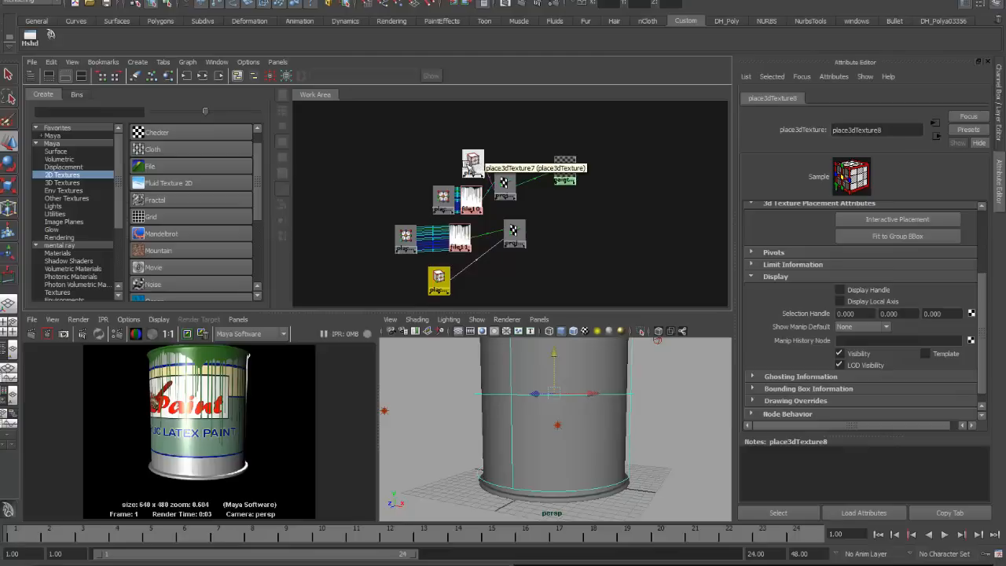
Connect worldInverseMatrix[0] of place3dTexture7 to placementMatrix of projection9
middle_drag(474, 161, 520, 230)
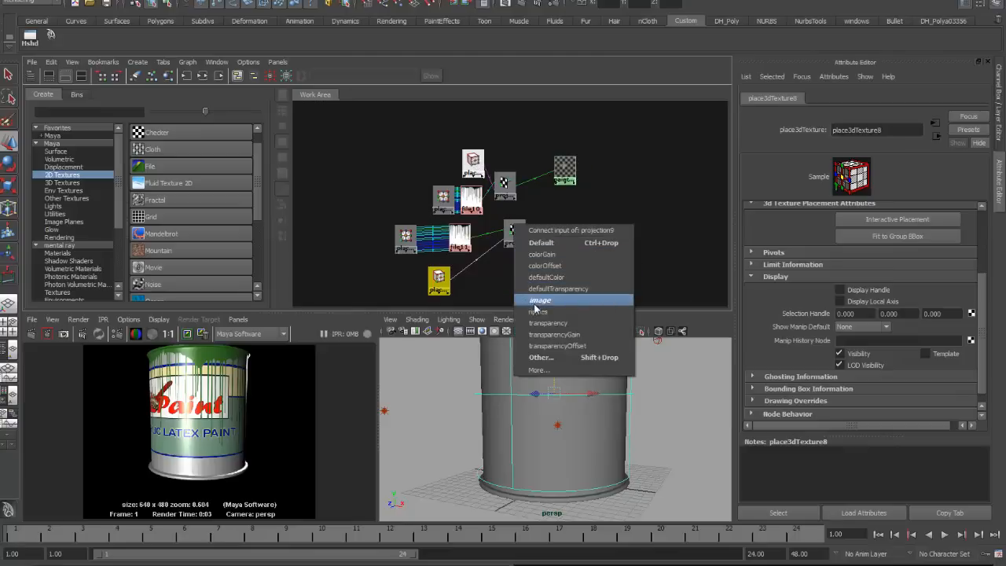
click(542, 358)
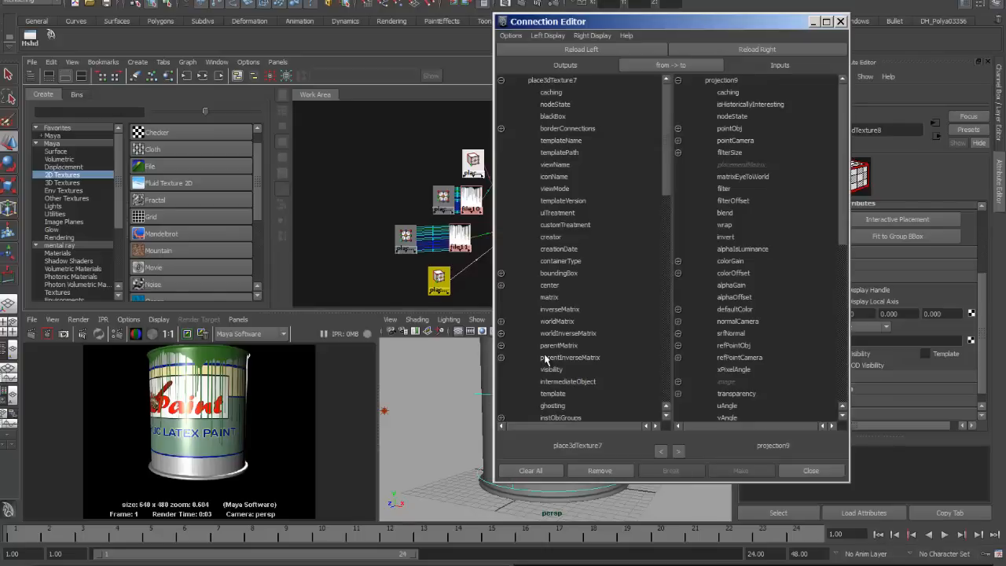
click(501, 334)
click(586, 346)
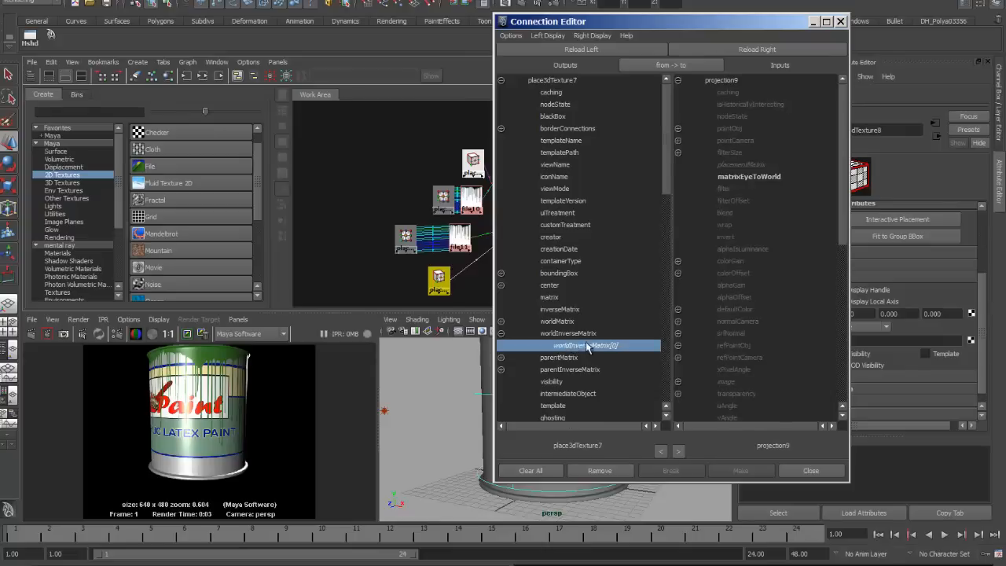
click(728, 165)
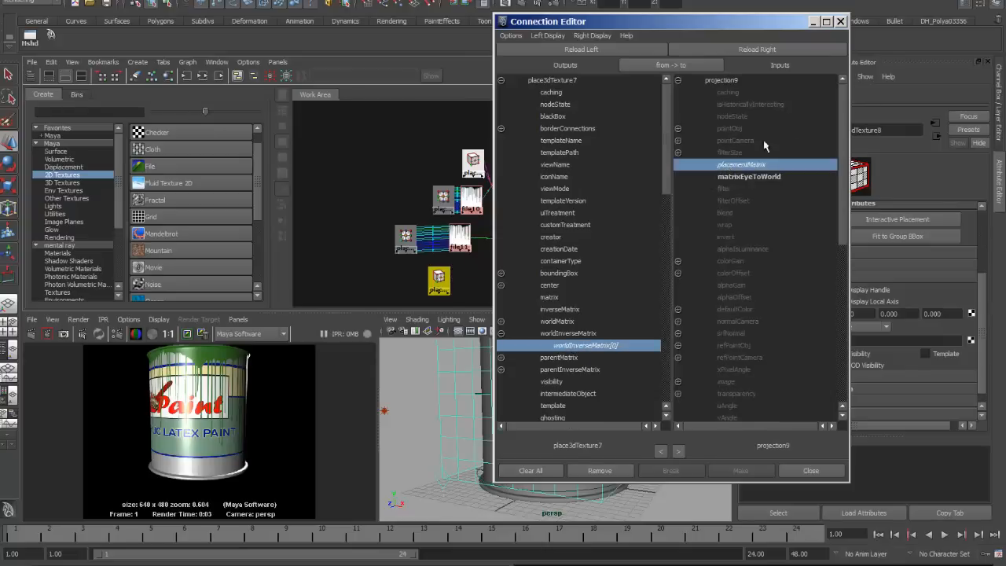
click(840, 22)
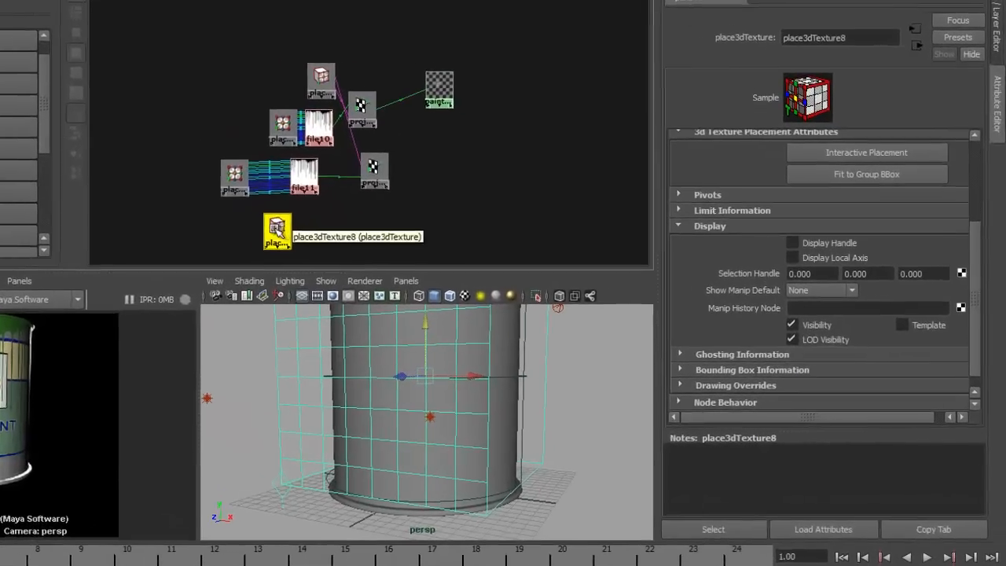
Move the disconnected place3dTexture8 node aside and delete it
drag(439, 277, 364, 160)
drag(167, 72, 144, 73)
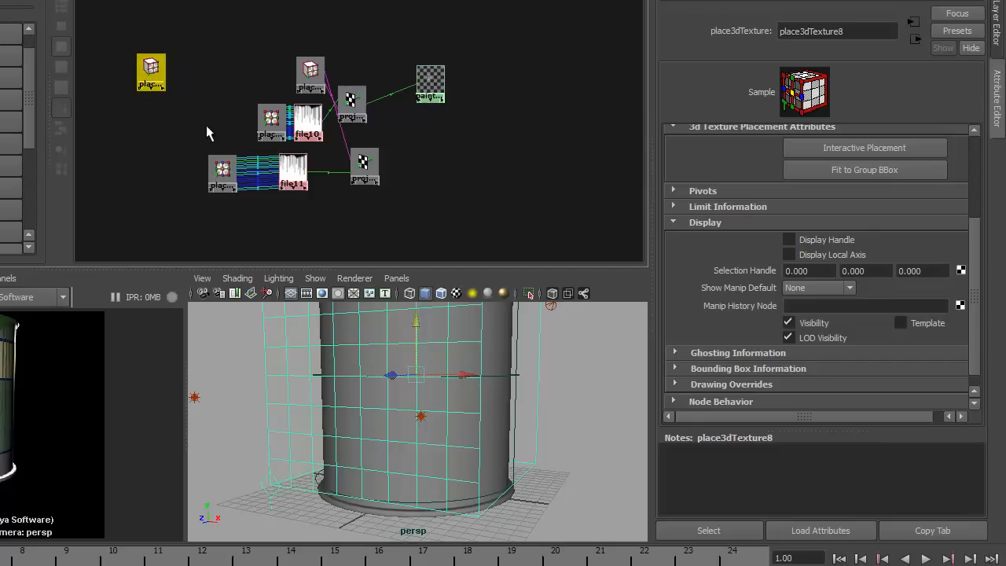
key(Delete)
Rearrange the network so place3dTexture7 sits between the two projections, with file10 and its placement node moved clear above
drag(351, 99, 361, 127)
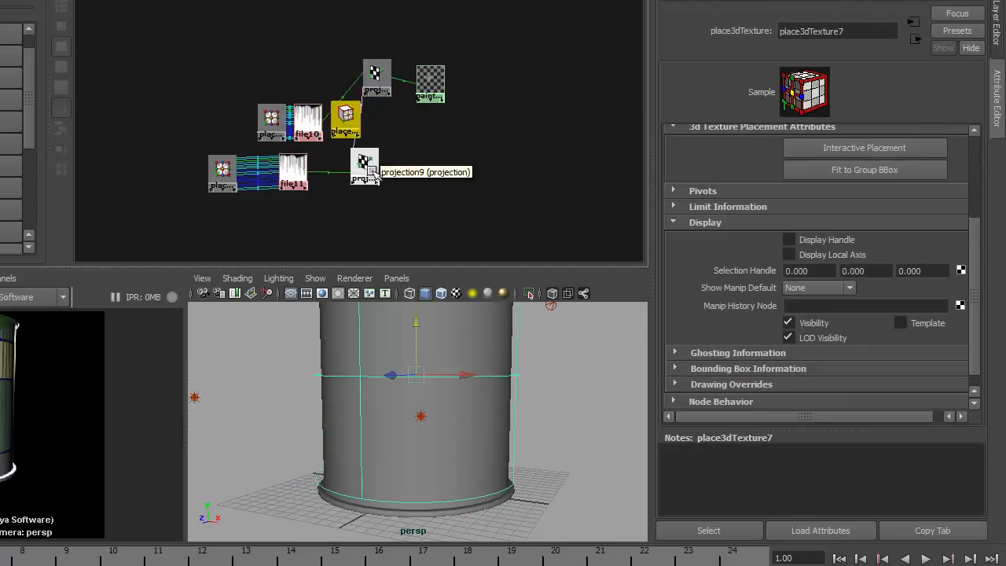
drag(364, 165, 413, 168)
mouse_move(384, 40)
mouse_down()
mouse_move(415, 81)
mouse_move(424, 70)
mouse_up()
drag(346, 113, 372, 129)
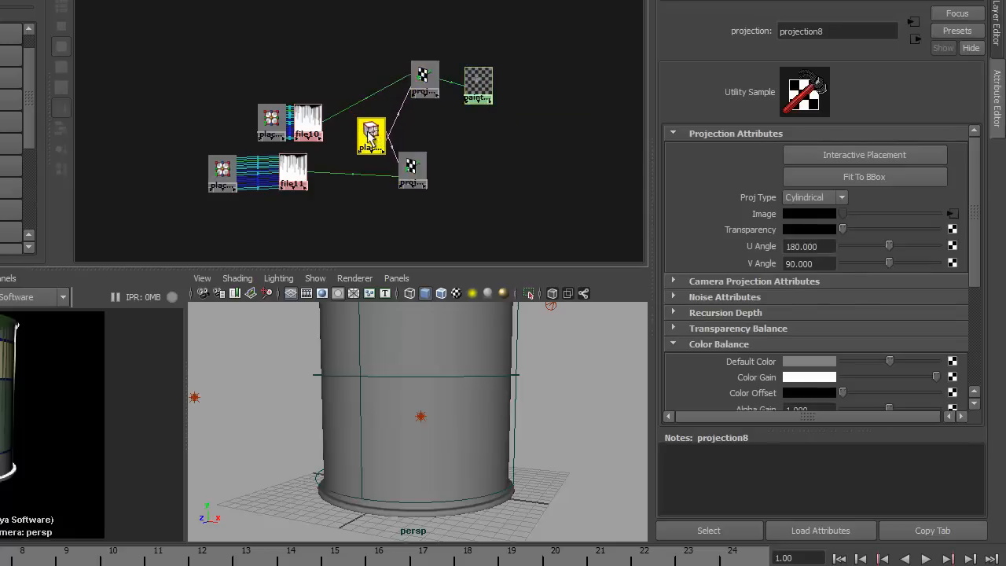
drag(266, 99, 238, 74)
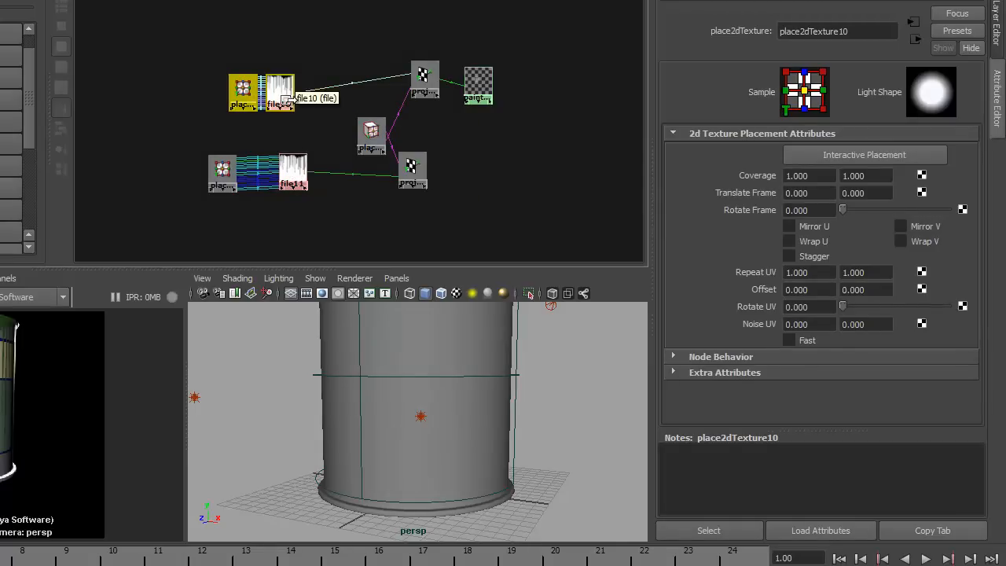
Connect place2dTexture10 to file11 with the default connection and delete the redundant place2dTexture11 node
click(288, 153)
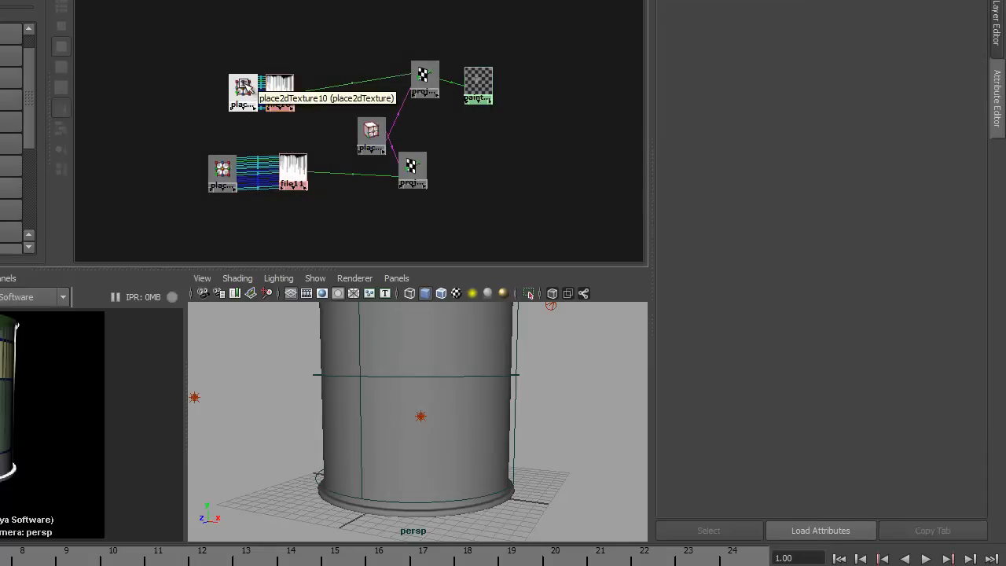
middle_drag(288, 170, 287, 169)
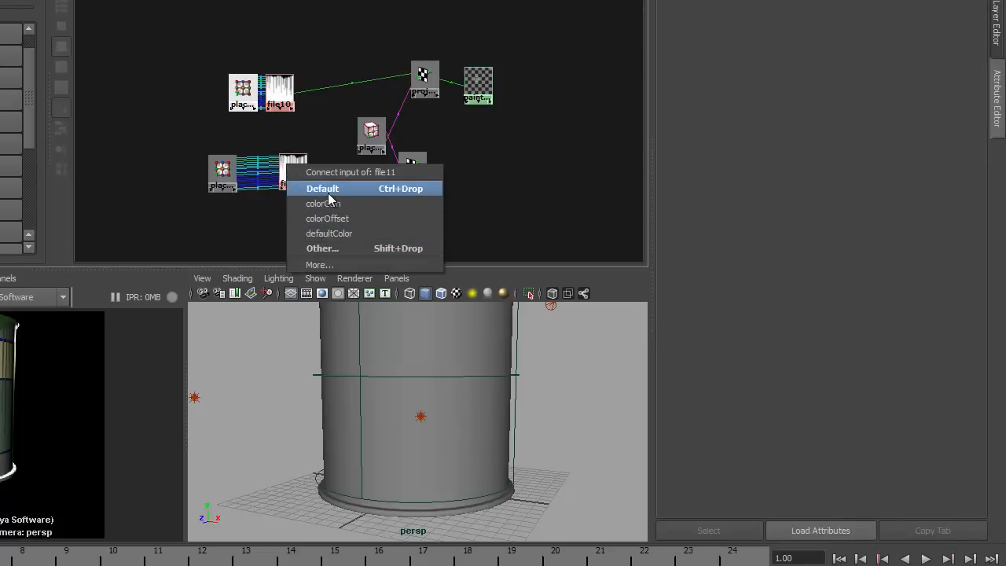
click(327, 191)
click(224, 175)
key(Delete)
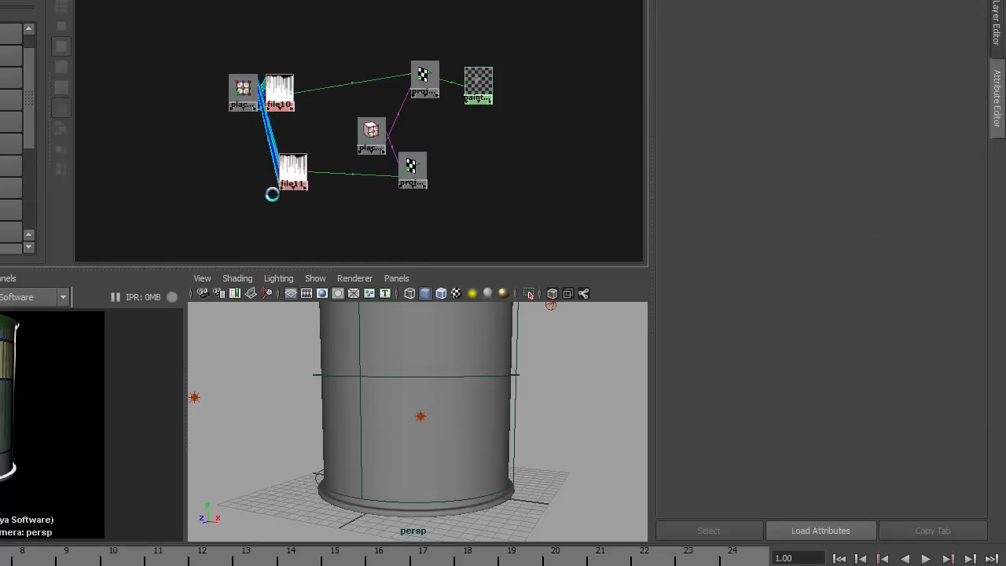
drag(243, 100, 204, 148)
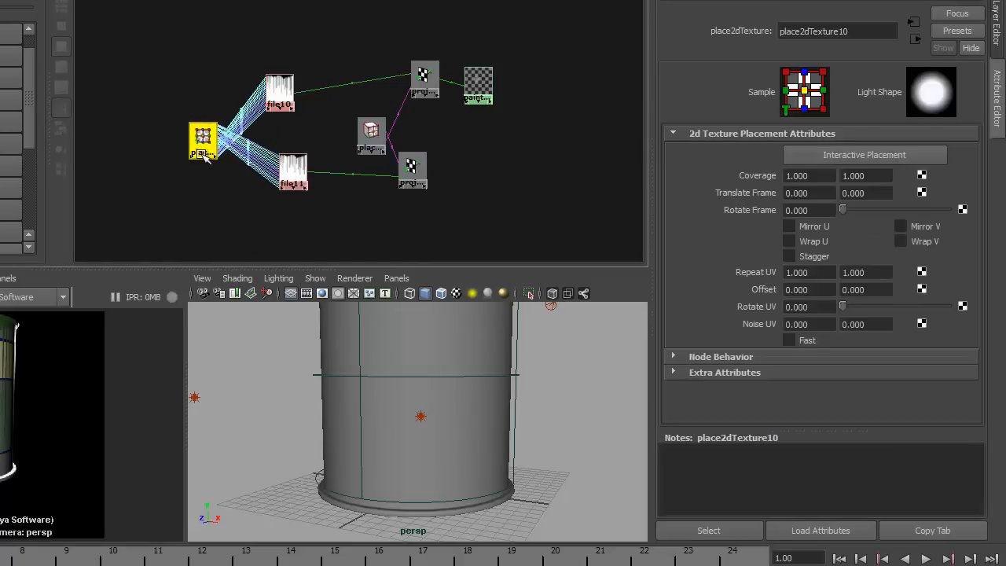
Turn off Invert on file11
click(296, 173)
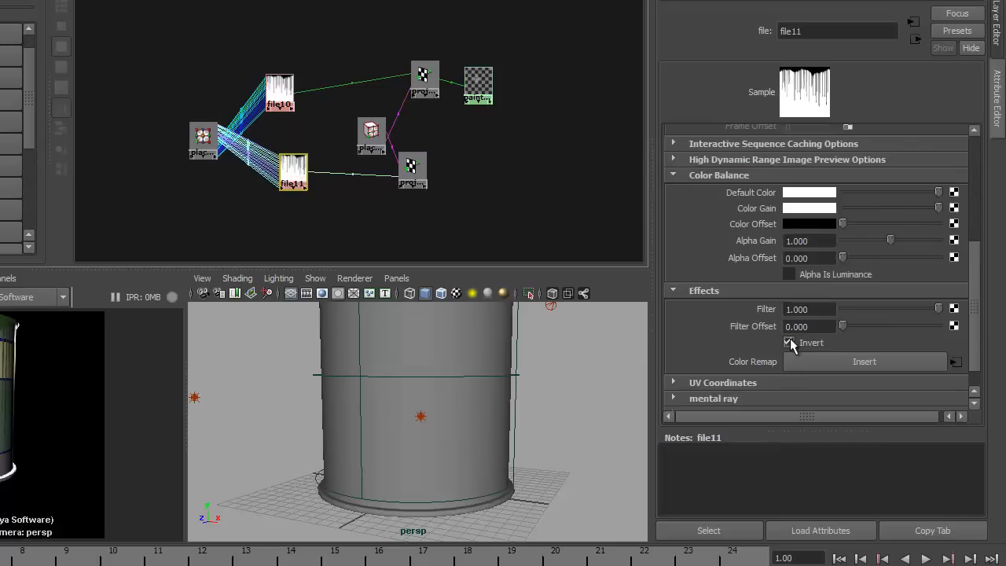
click(790, 343)
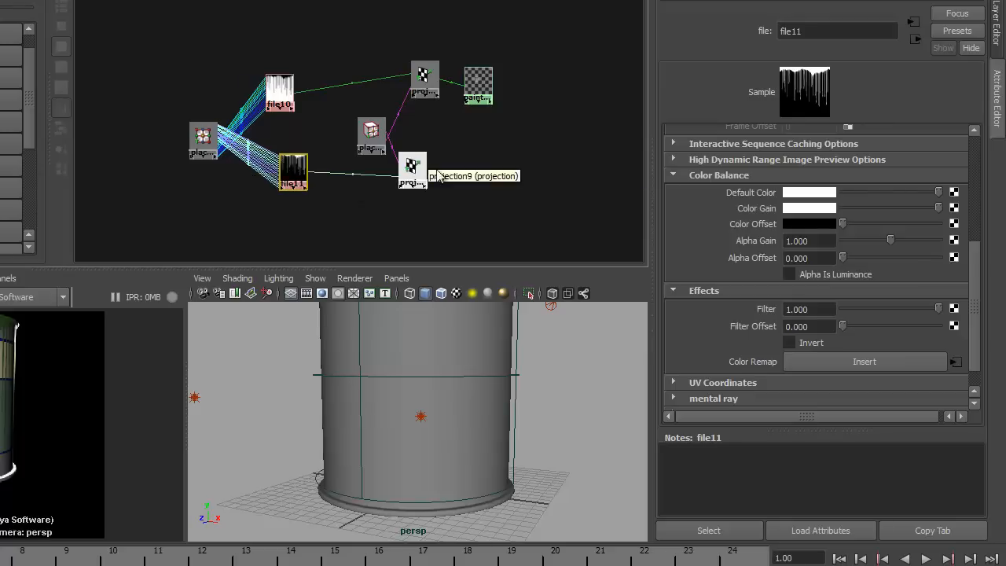
Connect projection9 to the specularColor of paintPhong and render the whole can
mouse_move(417, 168)
middle_down()
mouse_move(498, 150)
mouse_move(488, 77)
middle_up()
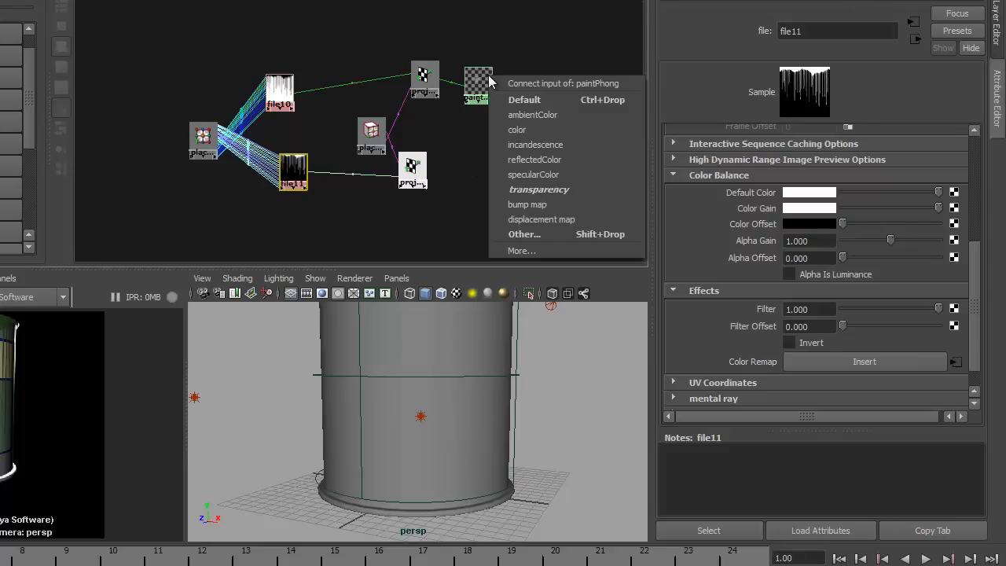
click(532, 176)
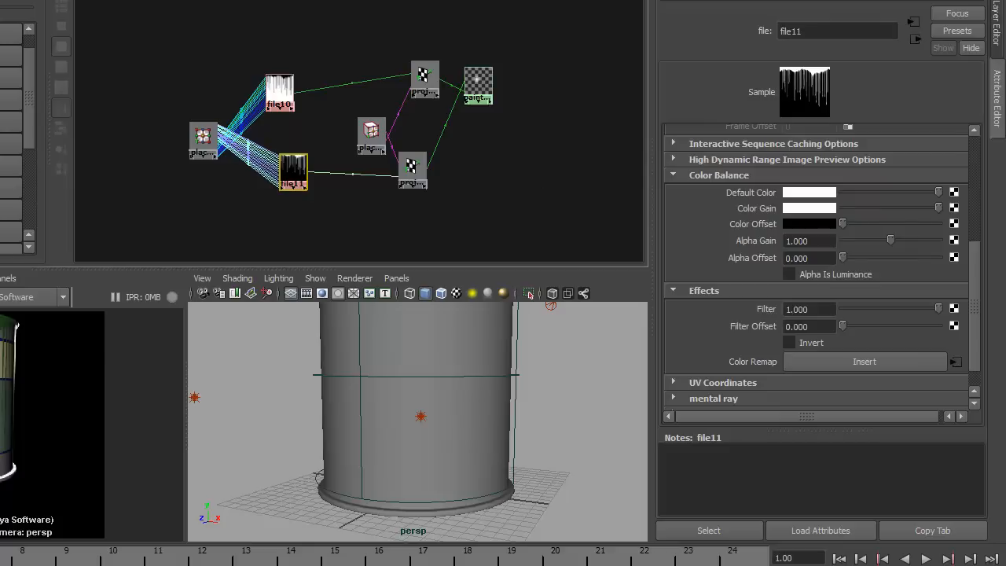
alt+right_drag(509, 377, 450, 383)
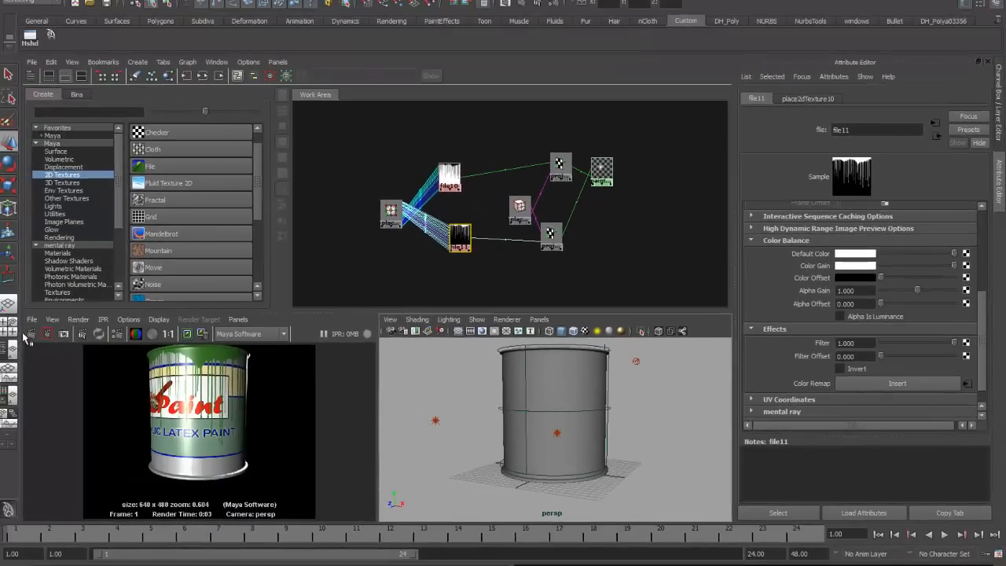
click(32, 334)
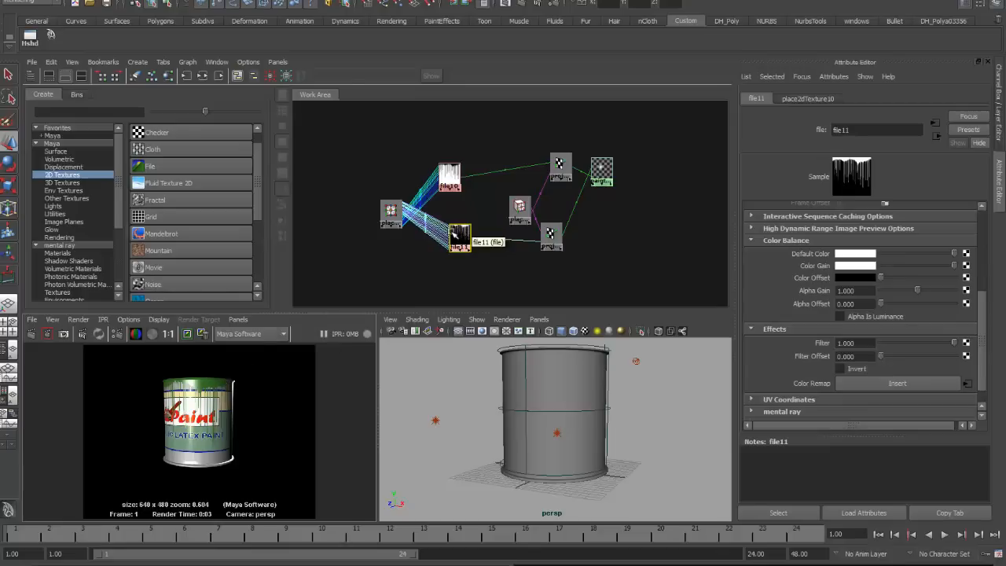
Lower the Color Gain of file11 to a dark grey and render a region over part of the can's upper half
alt+right_drag(454, 235, 652, 231)
alt+middle_drag(450, 268, 506, 189)
alt+right_drag(438, 240, 572, 222)
alt+middle_drag(452, 218, 513, 207)
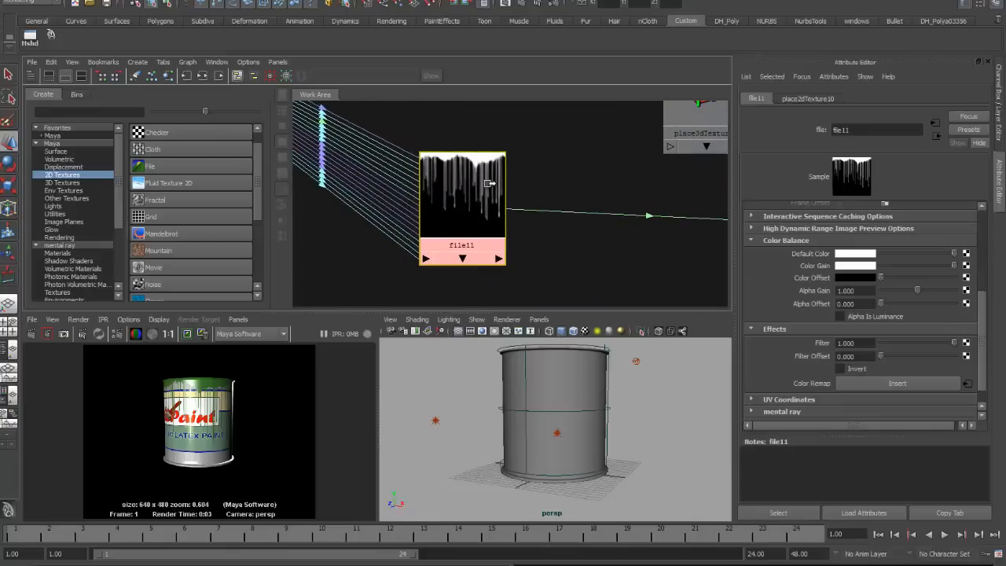
click(489, 183)
drag(984, 254, 980, 297)
drag(953, 347, 904, 355)
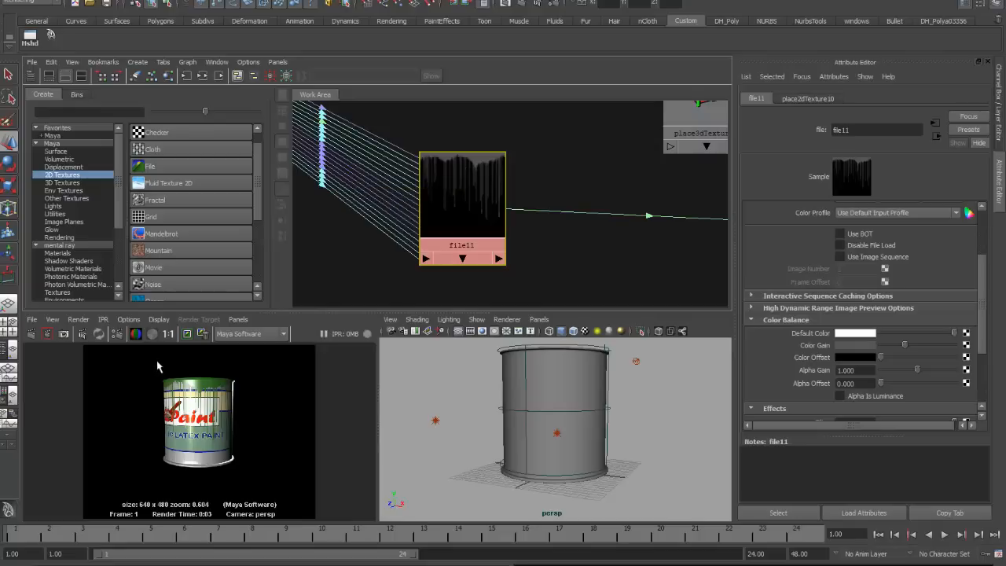
drag(157, 364, 210, 417)
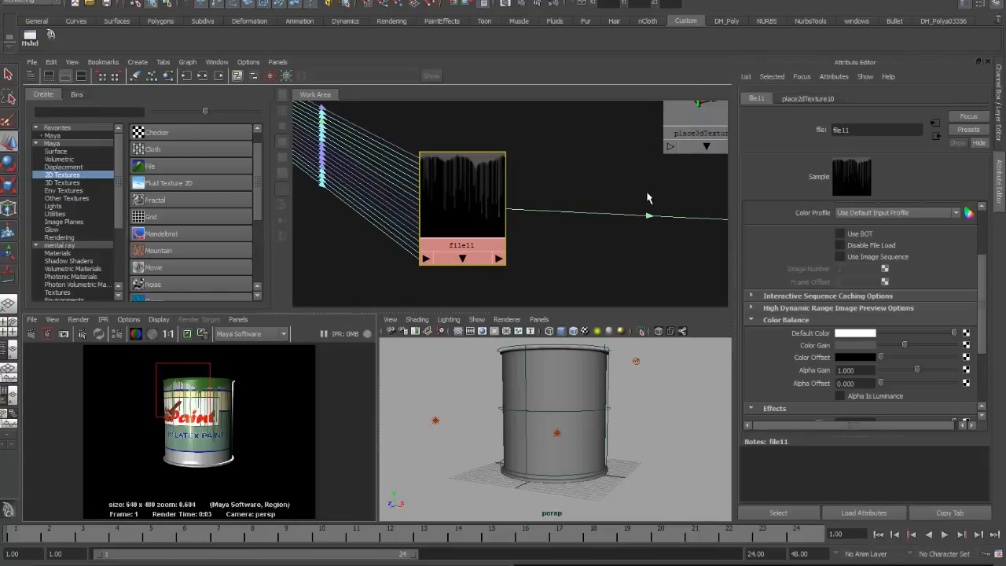
Set the Cosine Power of paintPhong to 500 and render a region across the can's upper half
scroll(541, 196, down, 4)
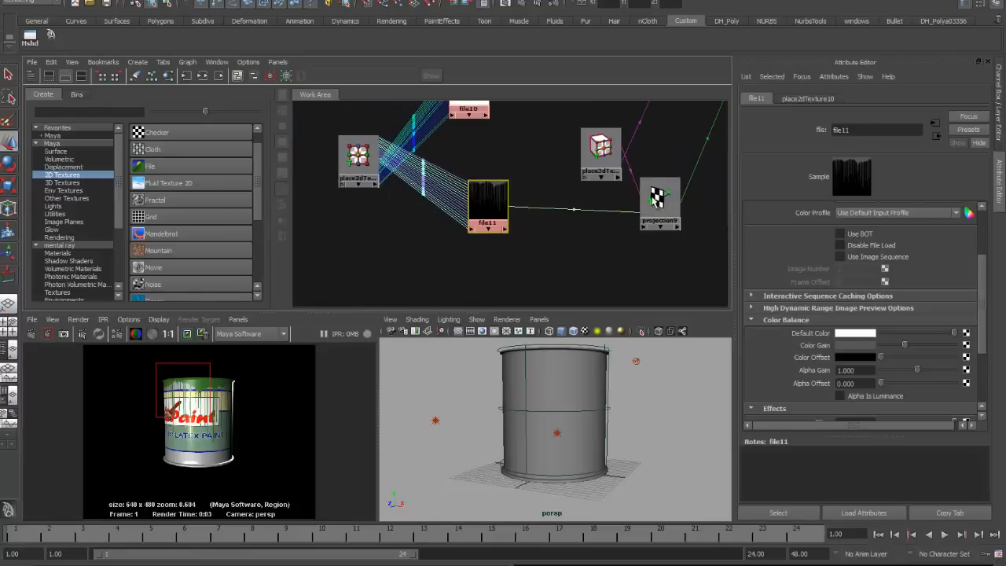
alt+middle_drag(657, 199, 537, 293)
click(635, 174)
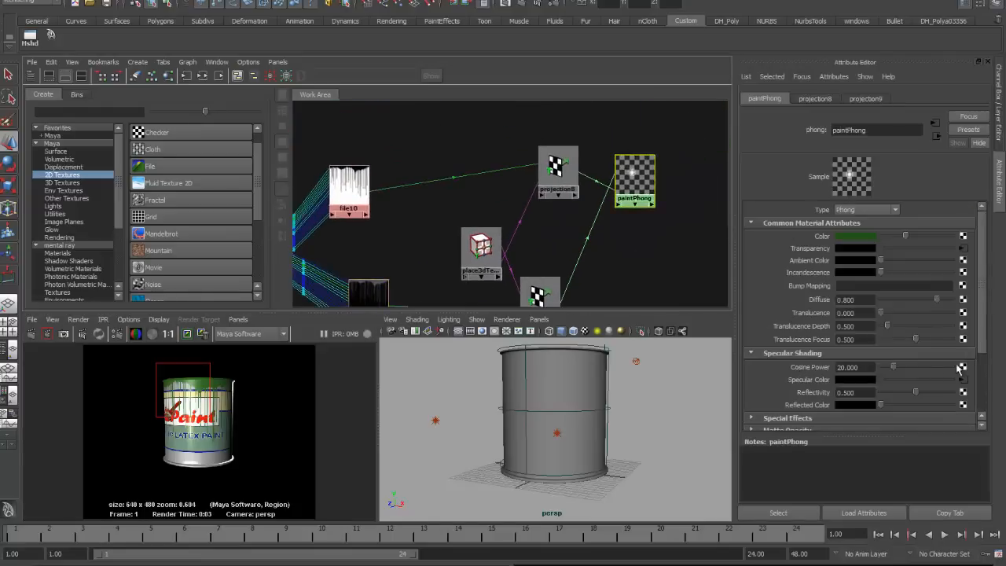
click(872, 367)
text(500)
key(Return)
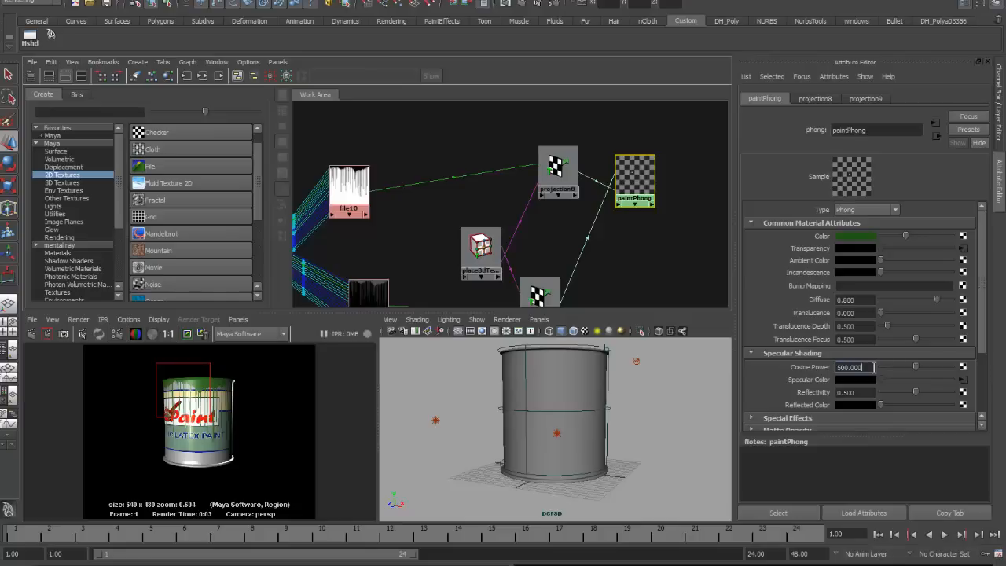
drag(146, 365, 244, 423)
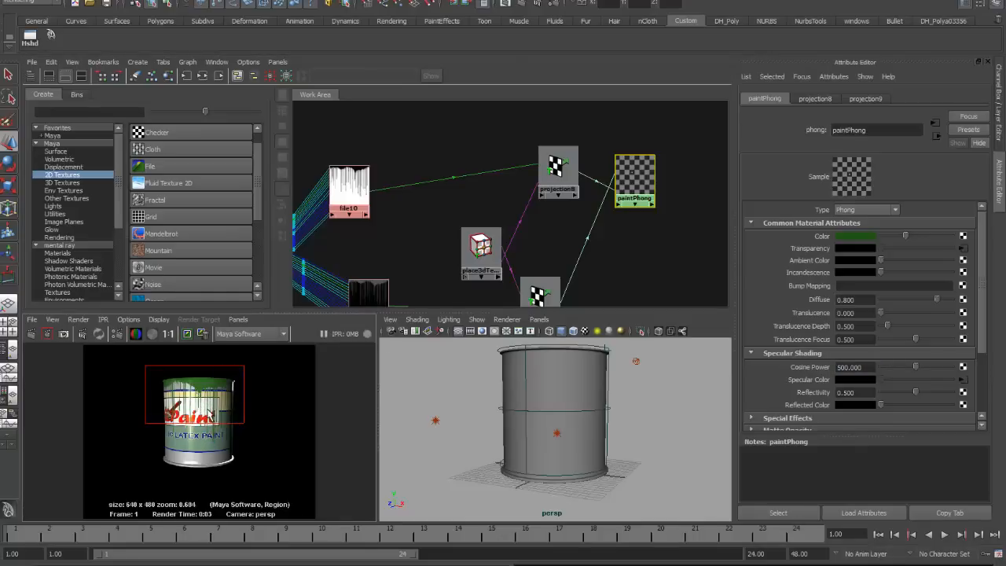
Frame the upper part of the can closely in the perspective view and render it
alt+right_drag(510, 412, 650, 390)
alt+middle_drag(650, 390, 660, 518)
alt+right_drag(526, 454, 600, 445)
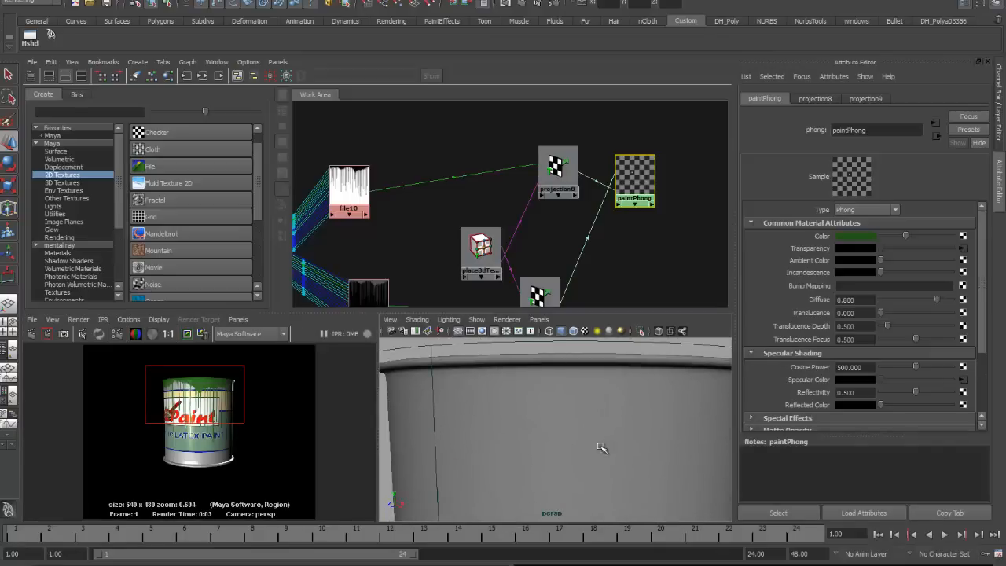
click(33, 335)
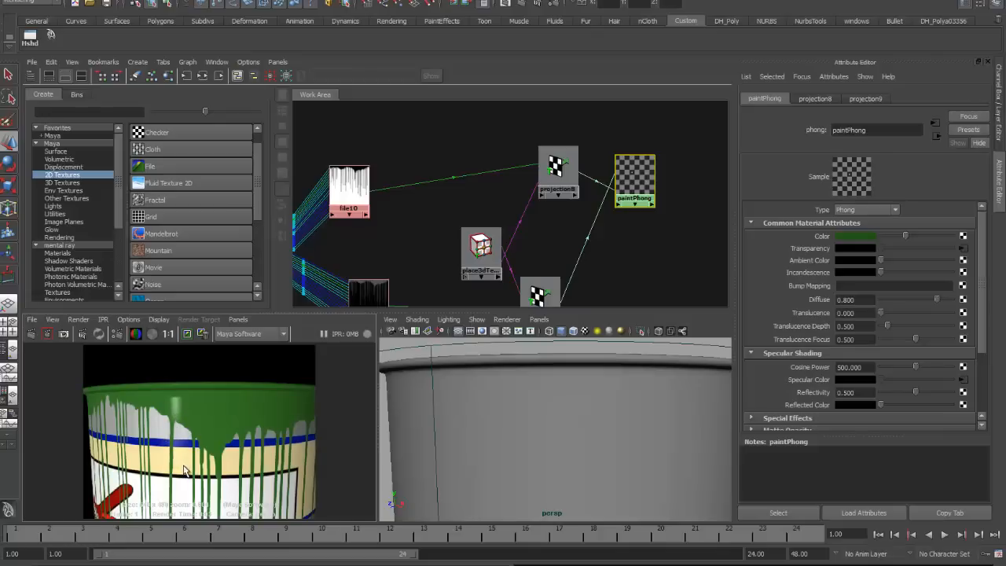
Duplicate projection9 with its connections to the network and place the copy below the original
alt+right_drag(499, 228, 337, 227)
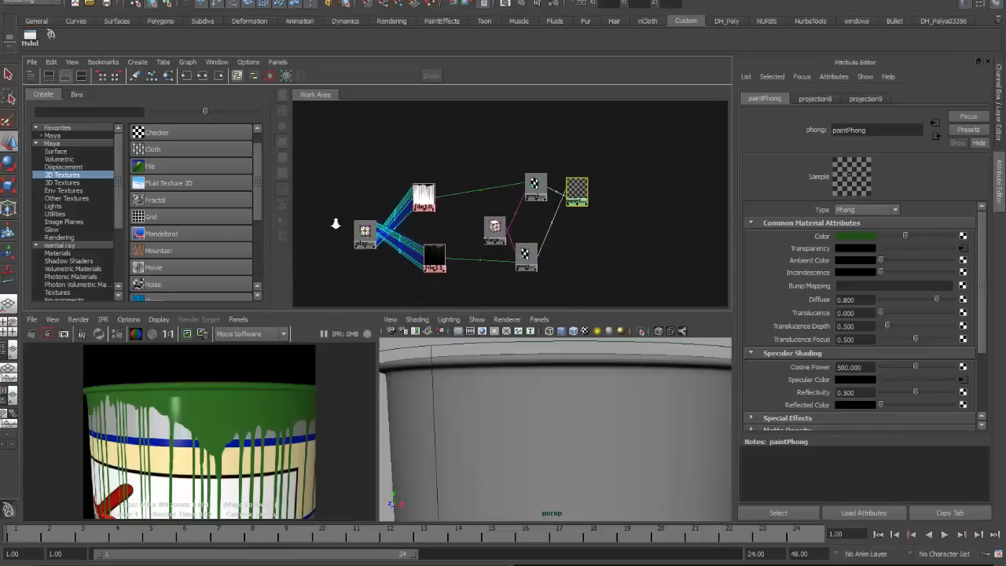
alt+middle_drag(460, 199, 459, 155)
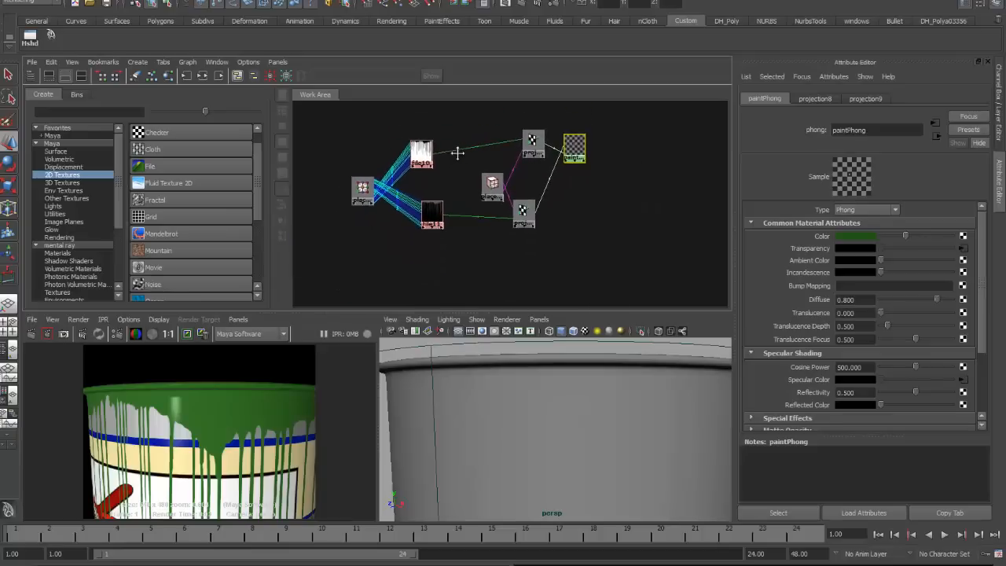
drag(492, 184, 476, 178)
drag(422, 156, 436, 155)
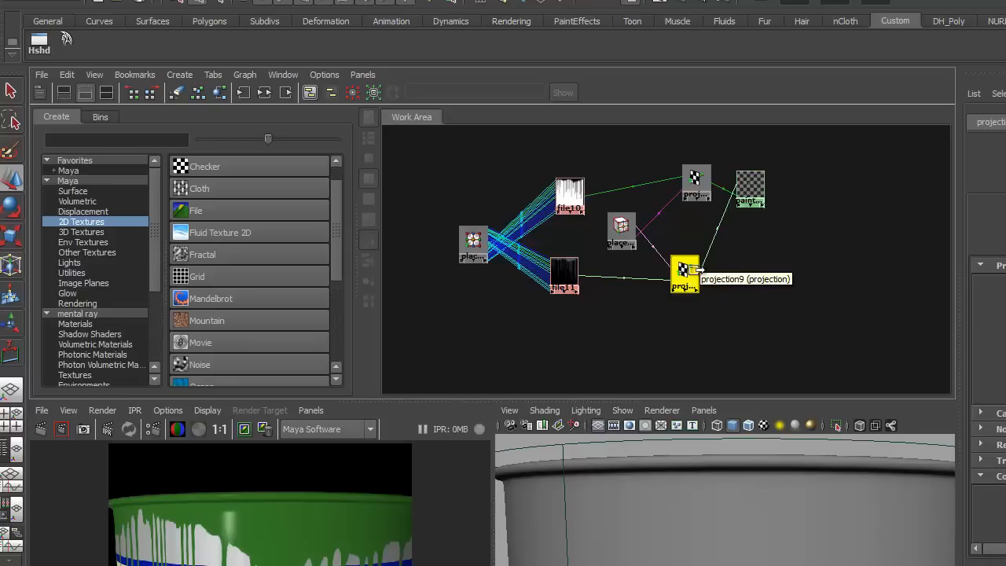
click(69, 72)
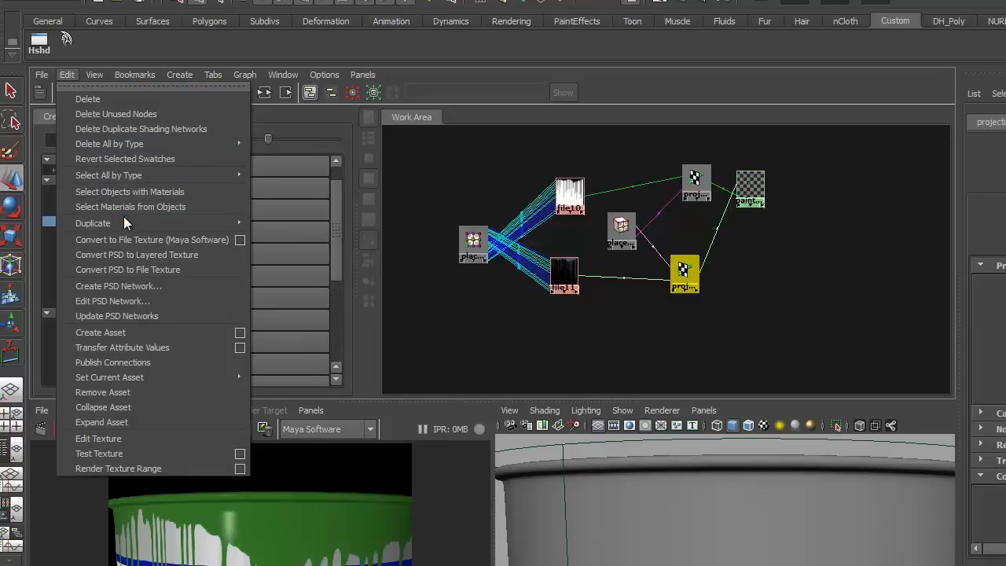
mouse_move(123, 220)
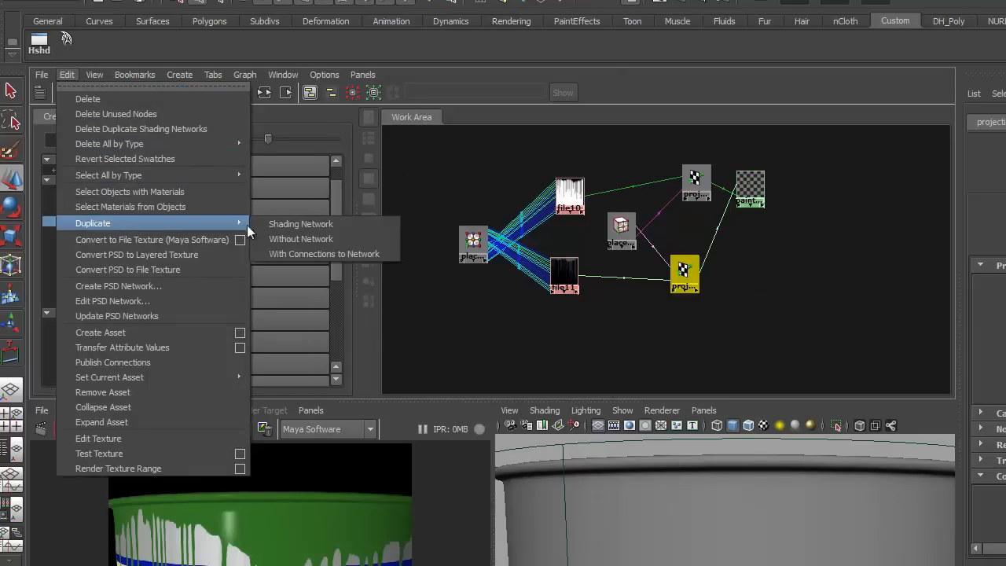
click(325, 254)
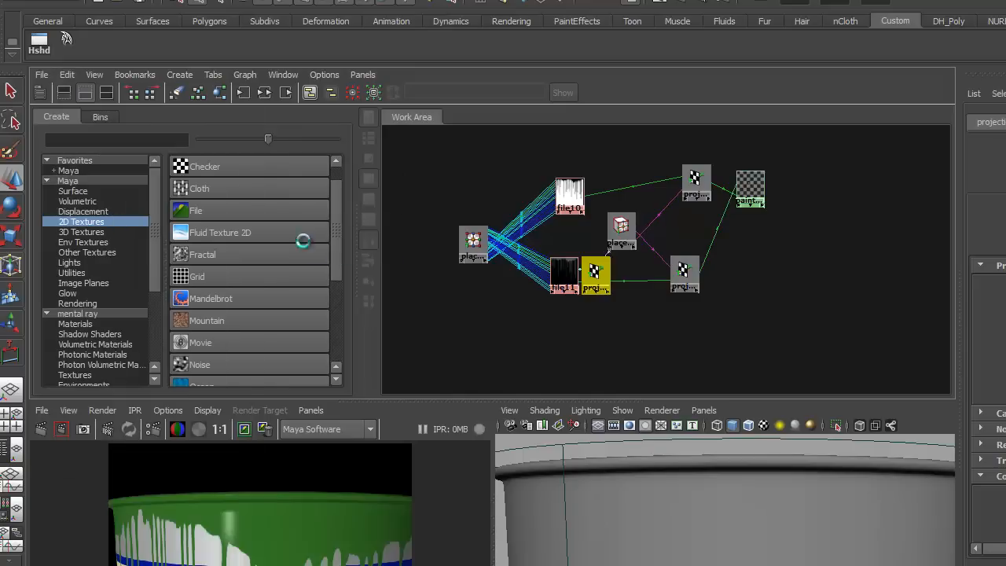
drag(589, 294, 690, 357)
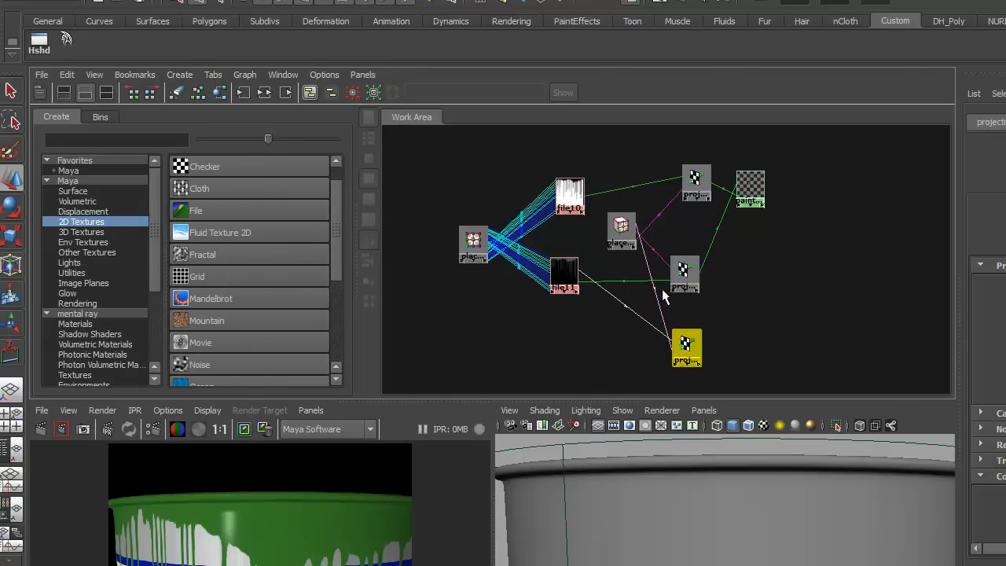
Delete the connection from file11 to the image input of projection10
mouse_move(621, 234)
mouse_down()
mouse_move(629, 245)
mouse_move(616, 246)
mouse_up()
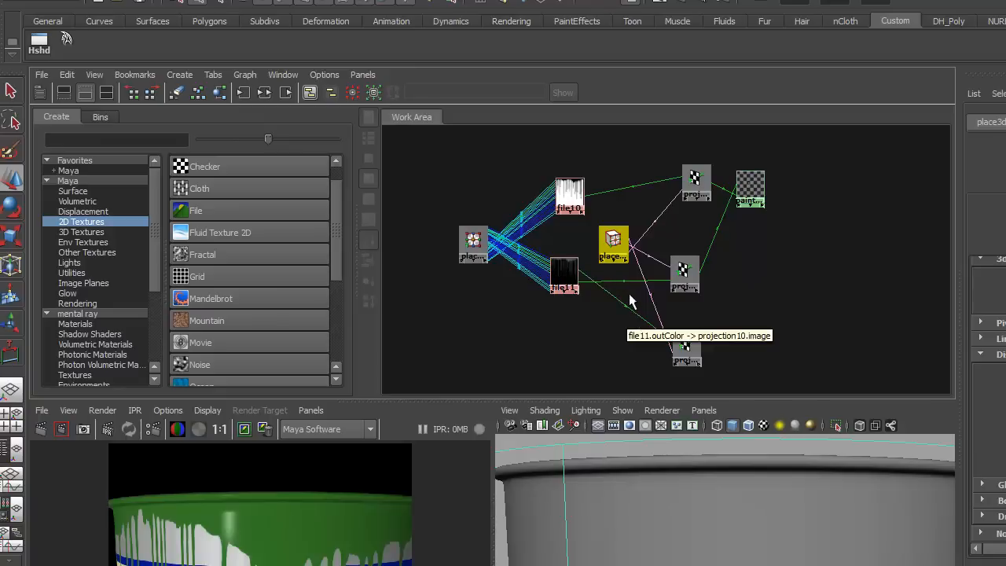
click(611, 350)
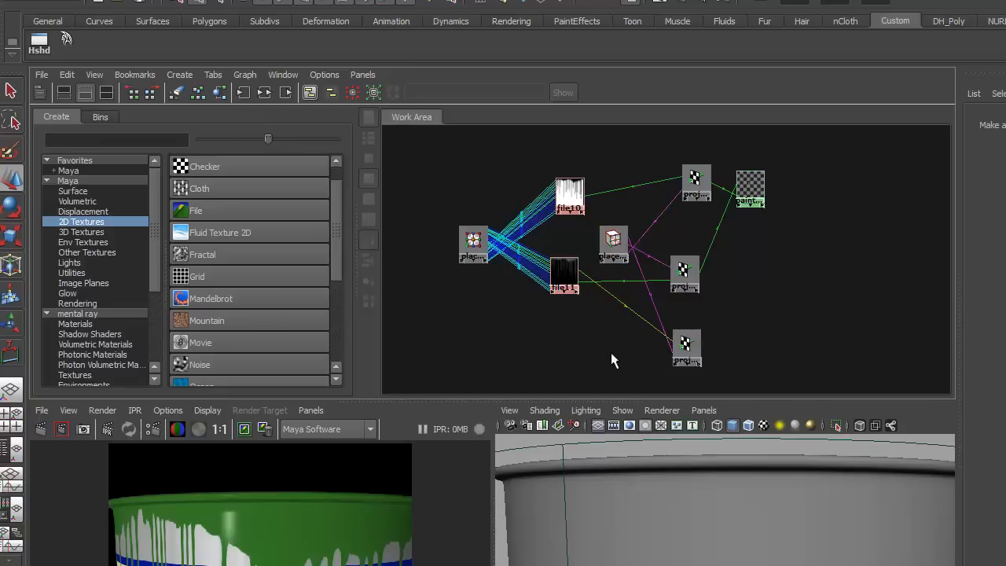
click(623, 310)
key(Delete)
drag(685, 346, 687, 336)
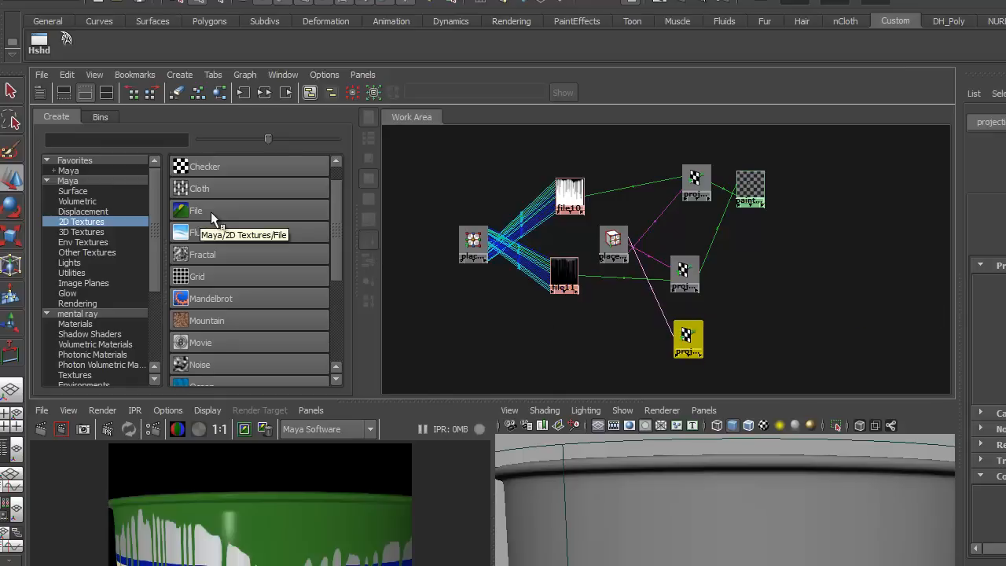
Set new 2D textures to 2D Normal, create a File texture and arrange its nodes beside projection10
click(179, 75)
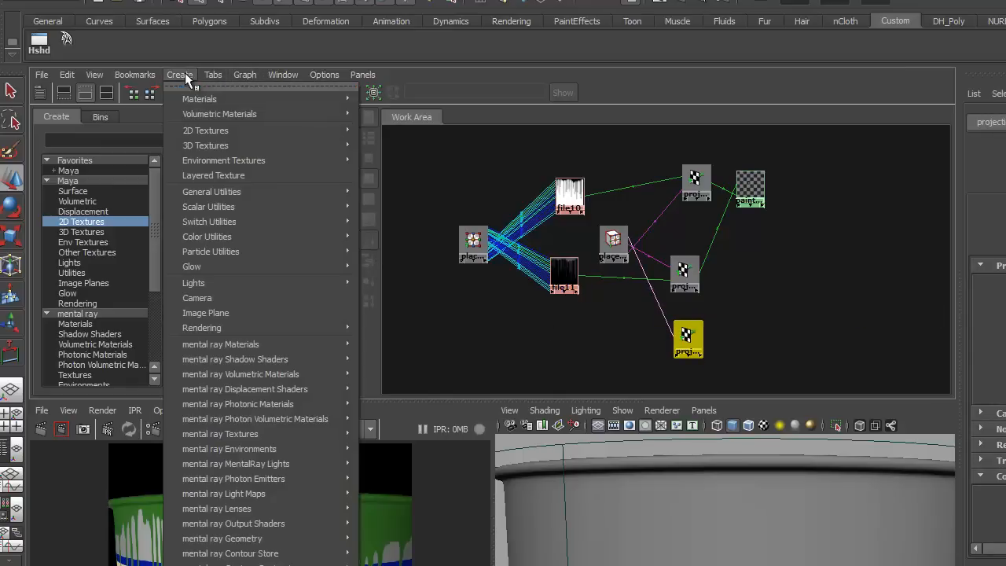
mouse_move(216, 132)
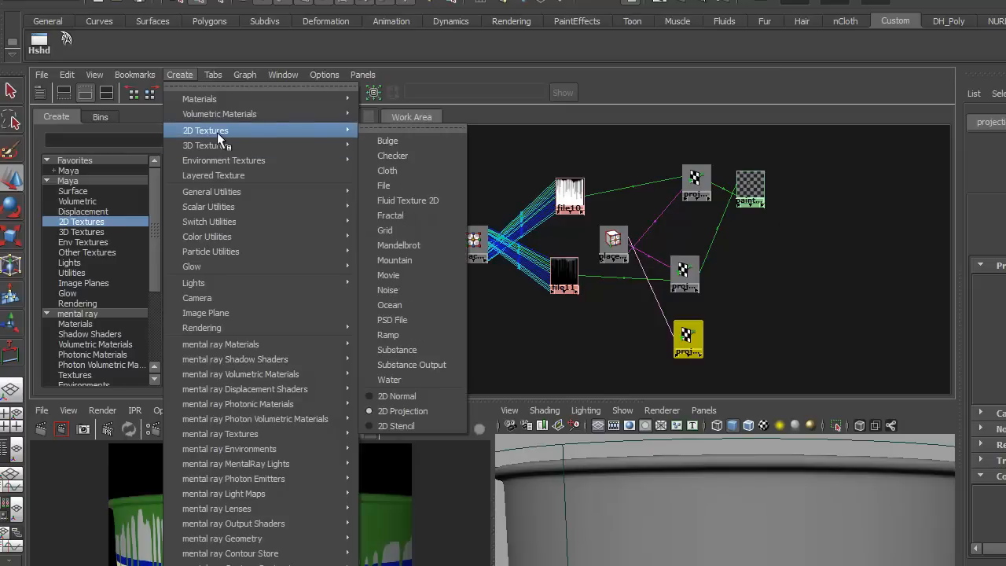
click(406, 396)
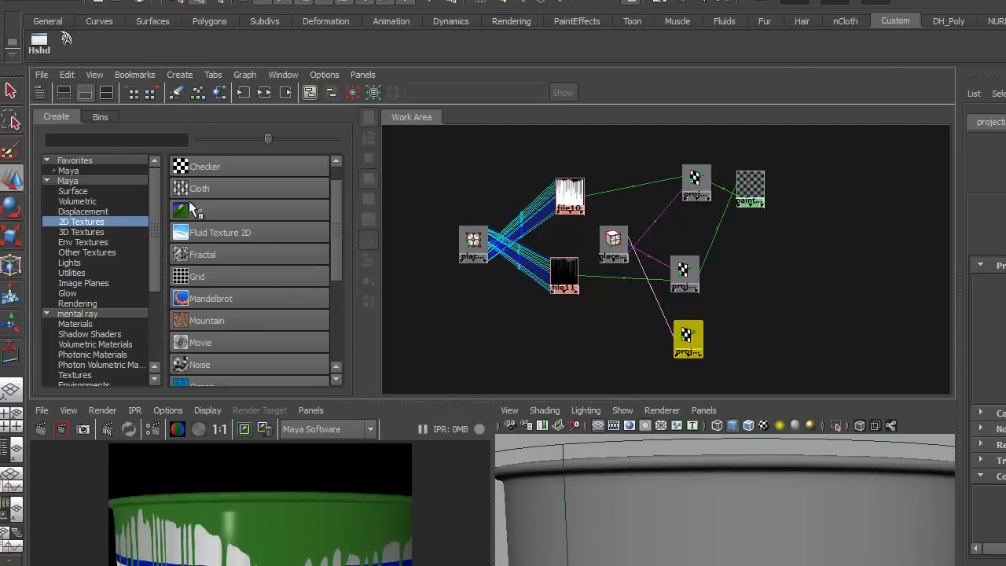
click(194, 207)
click(427, 390)
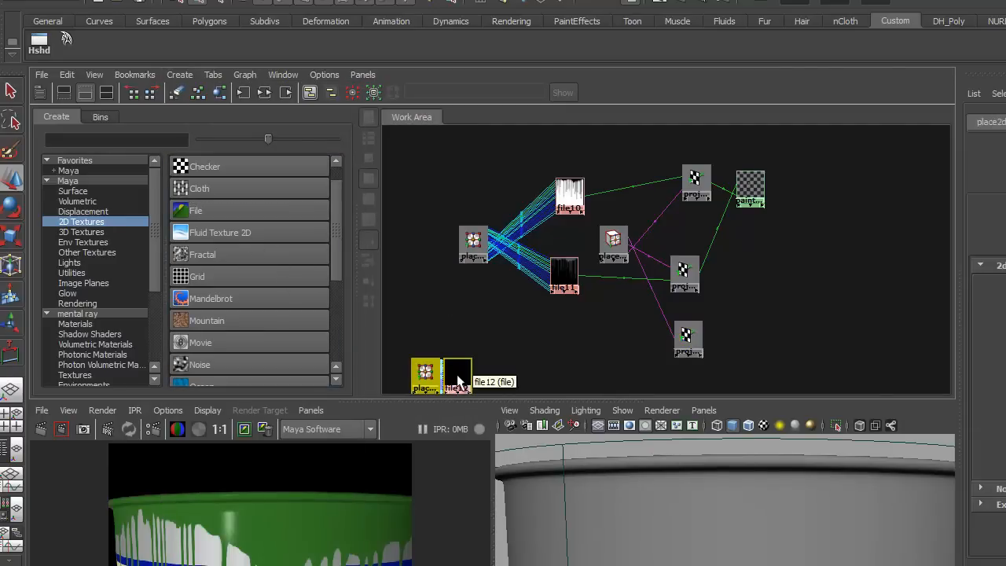
drag(427, 390, 476, 337)
click(462, 353)
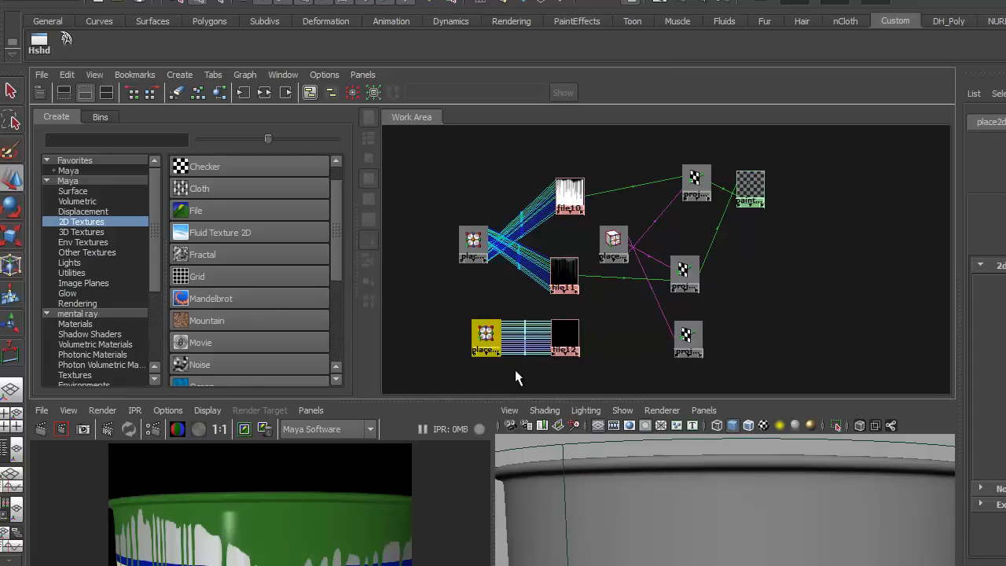
Connect place2dTexture10 to file12 with the default connection and delete the unused place2dTexture11
shift+click(473, 242)
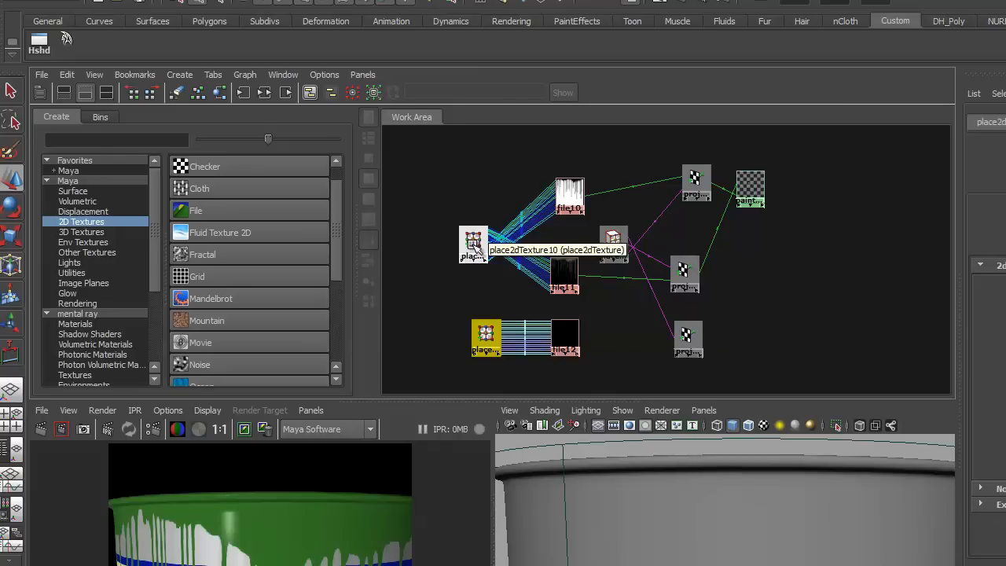
middle_drag(555, 336, 556, 335)
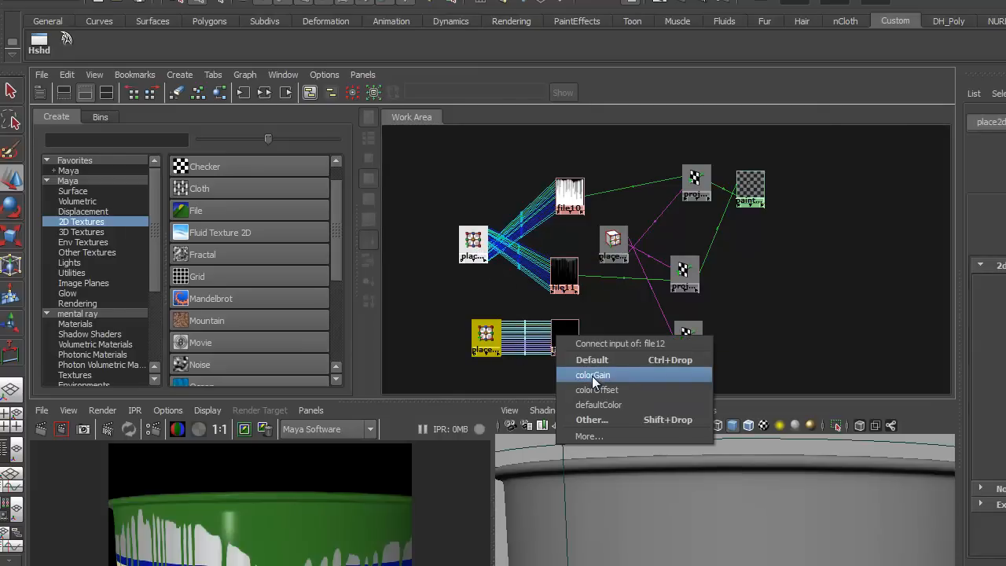
click(596, 366)
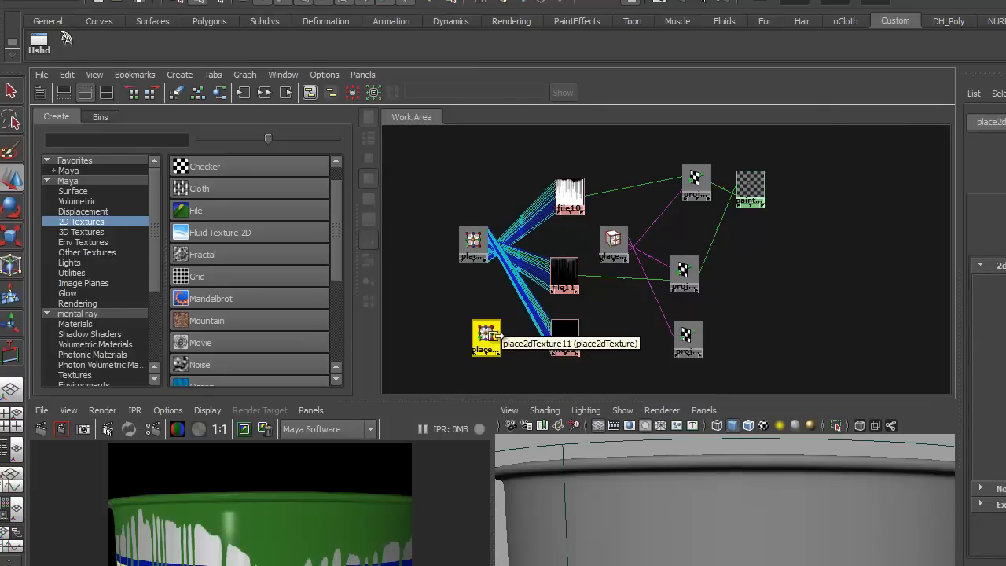
key(Delete)
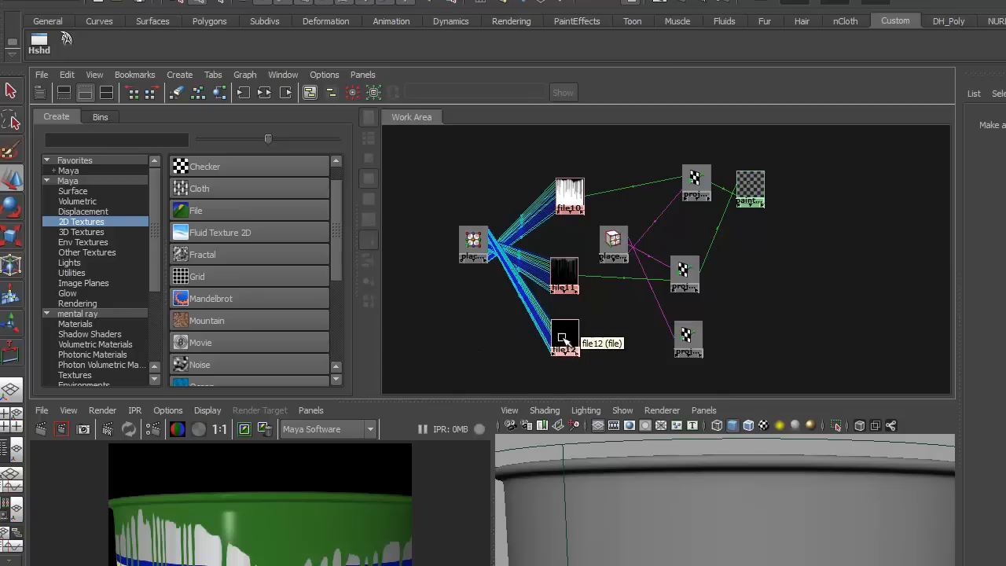
Connect the output of file12 to the image input of projection10
middle_drag(563, 338, 687, 337)
click(730, 430)
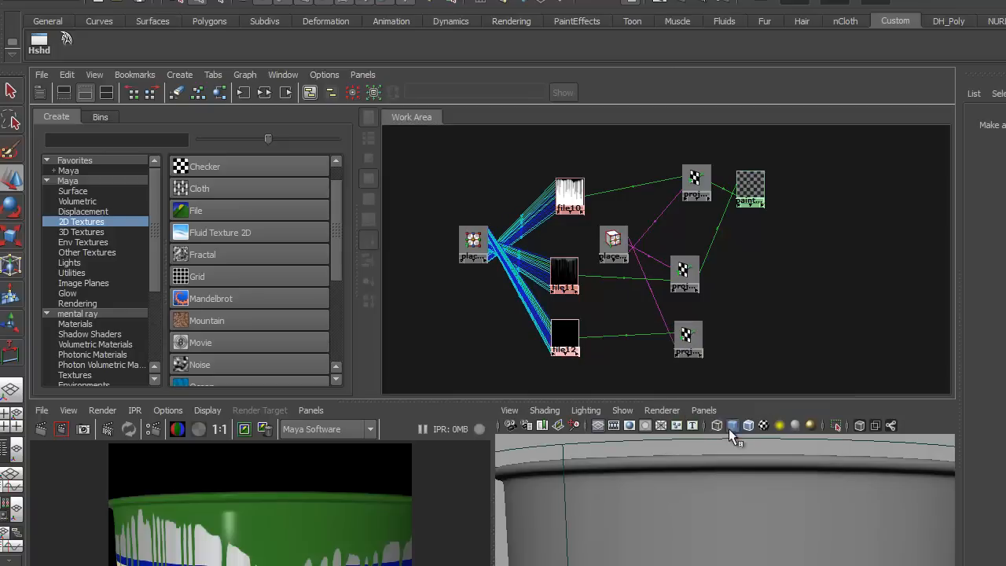
drag(692, 344, 670, 345)
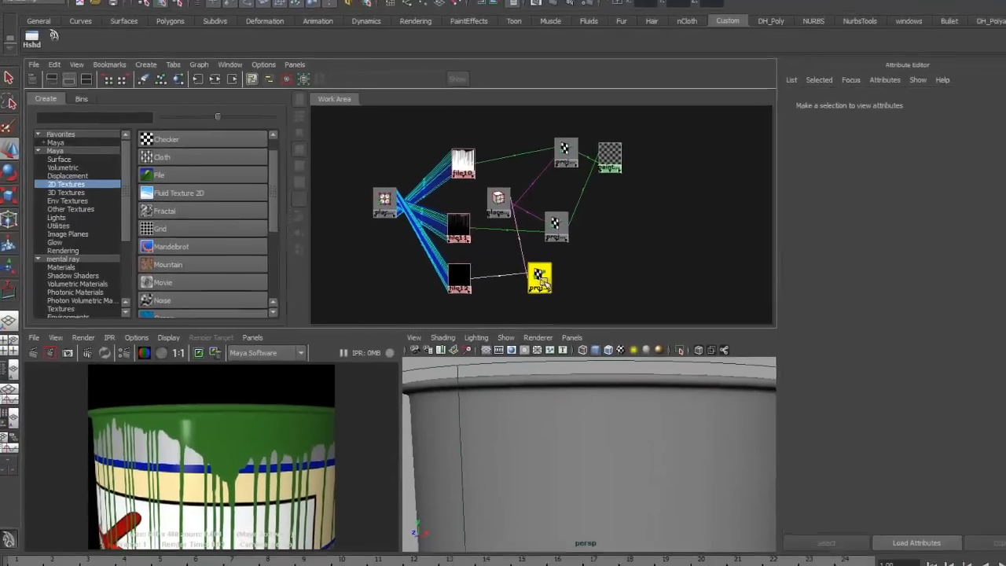
Load dripsBlur2.jpg from the sourceimages folder as the image of file12
click(566, 341)
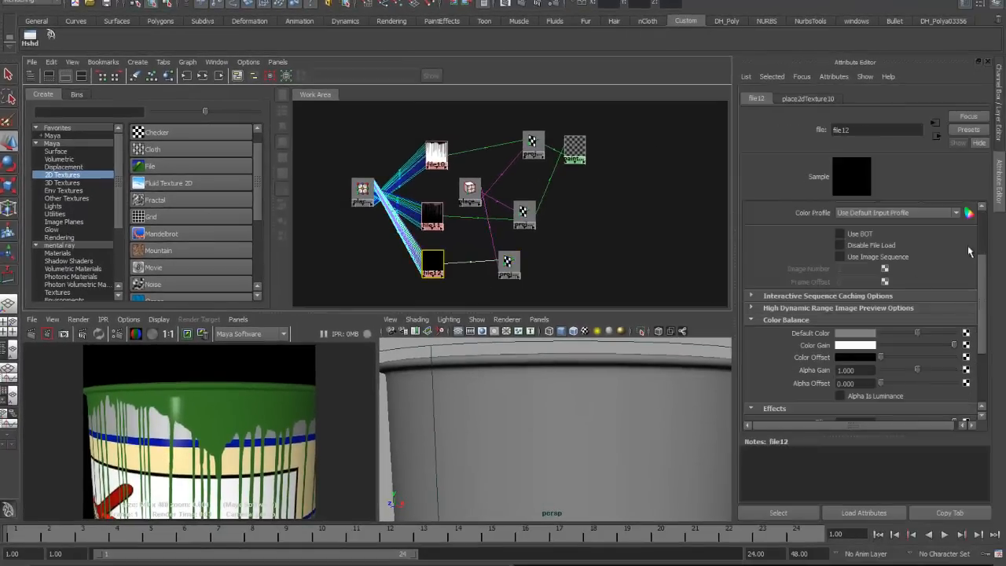
scroll(983, 293, up, 3)
click(968, 269)
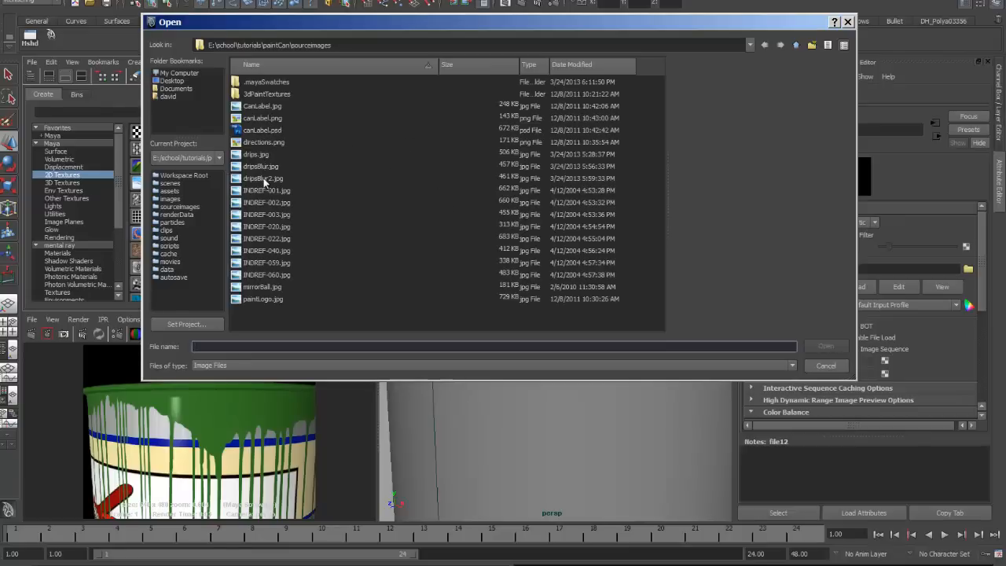
click(265, 179)
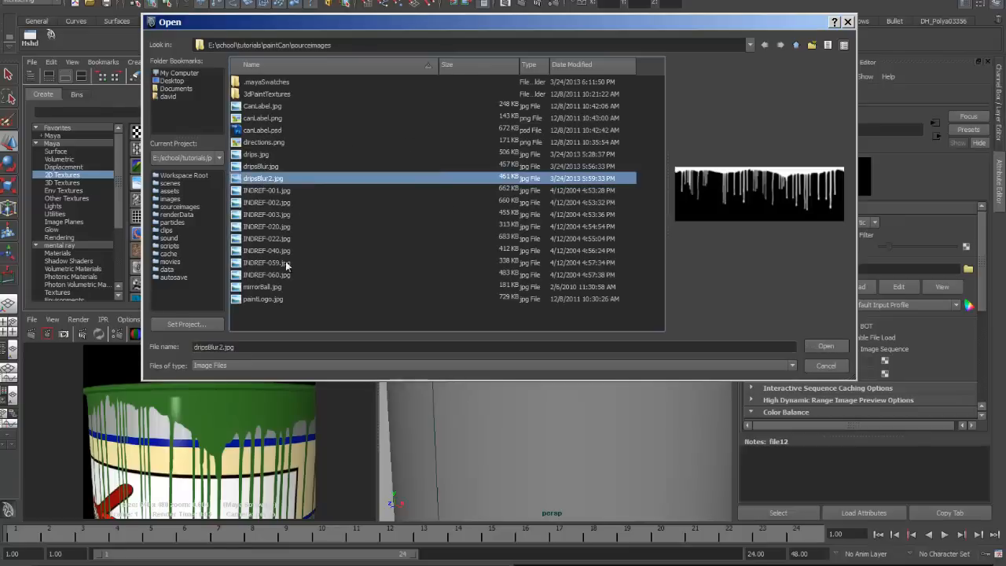
click(826, 347)
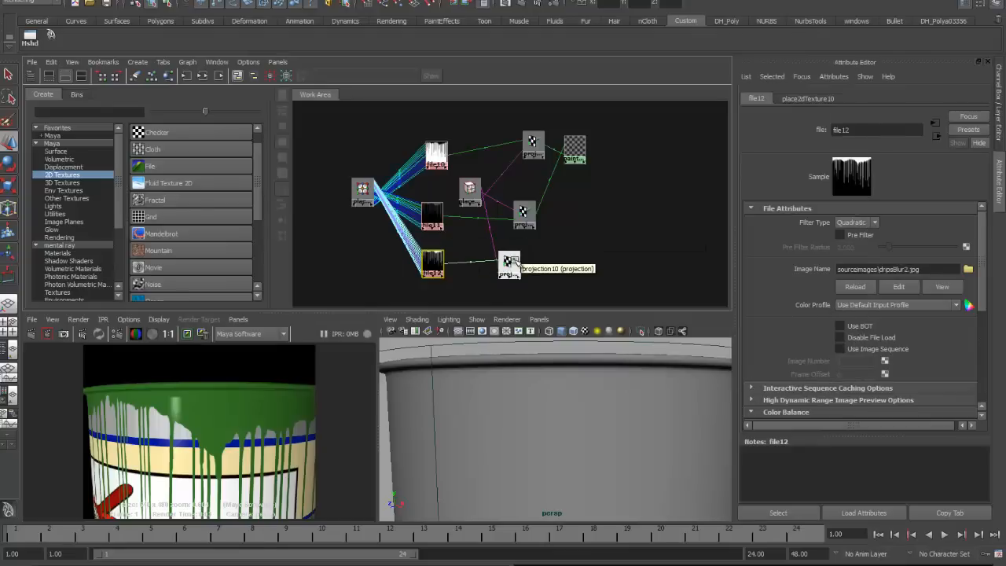
Connect projection10 to the bump map of paintPhong and inspect the close-up render at full size
mouse_move(512, 262)
middle_down()
mouse_move(595, 162)
mouse_move(574, 151)
middle_up()
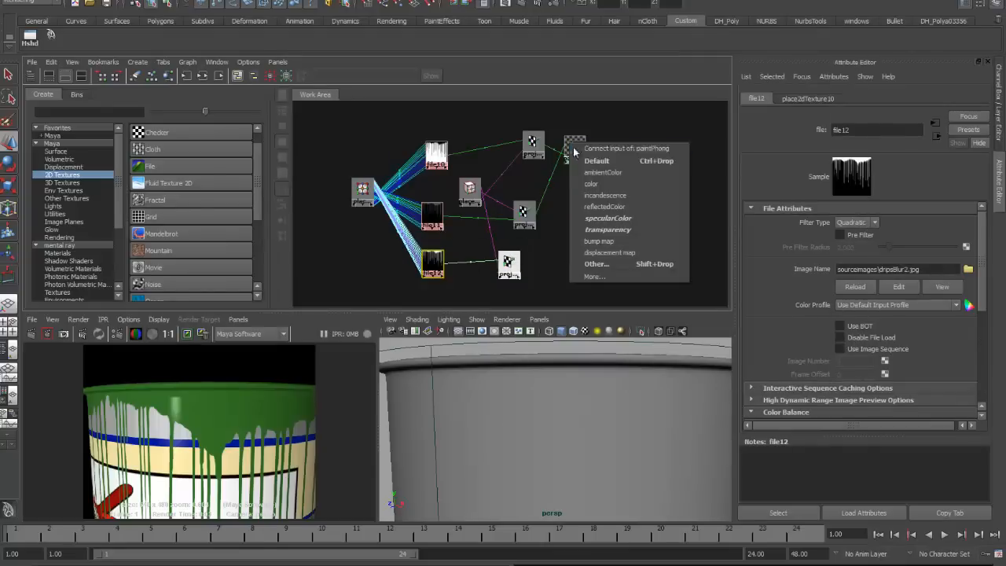
click(599, 242)
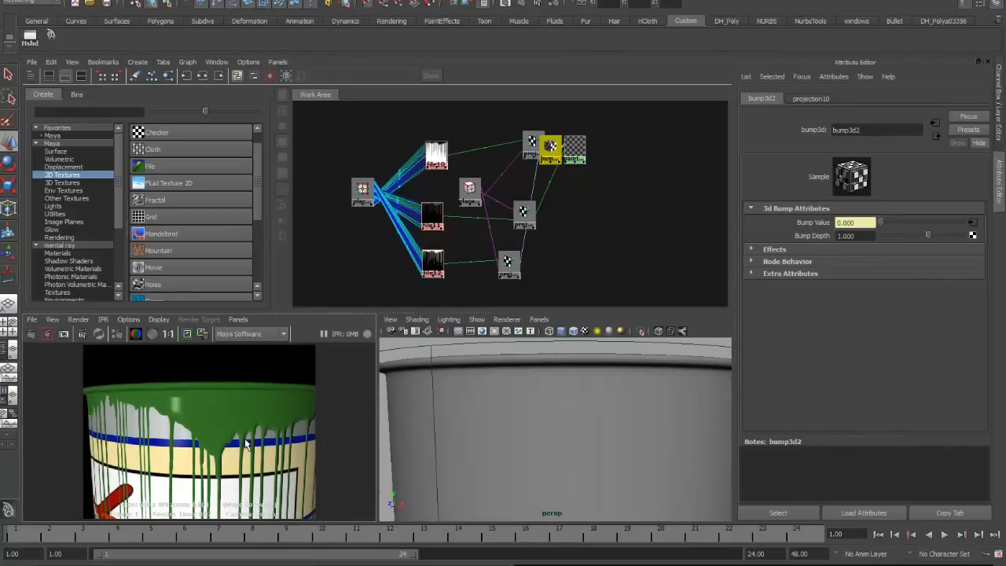
key(space)
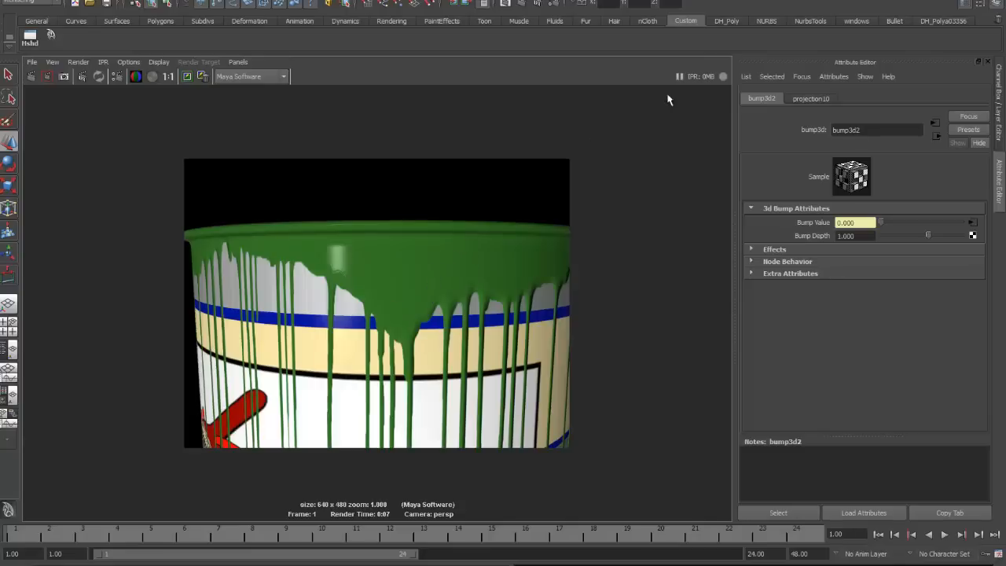
key(space)
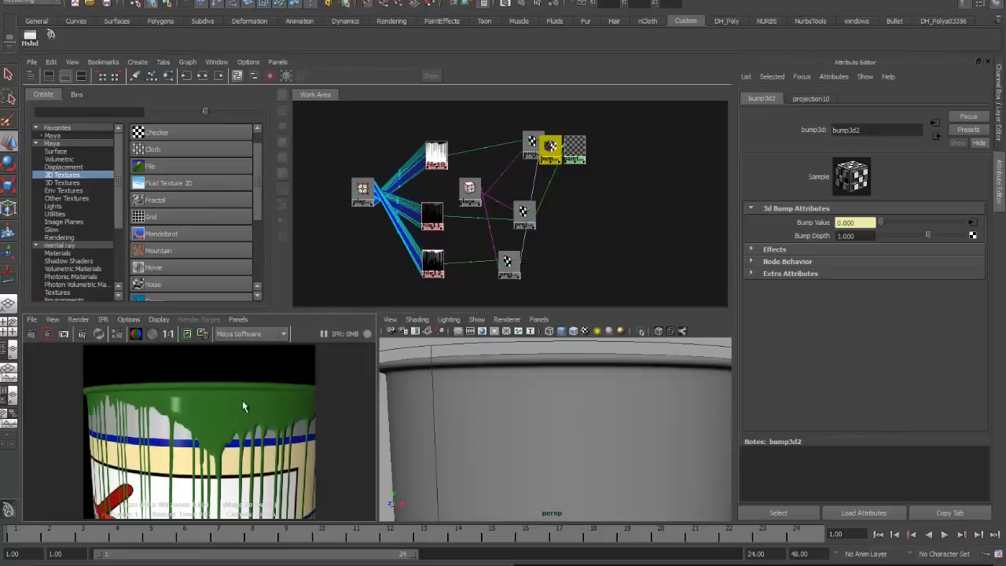
Frame the whole can in the perspective view and render it again
alt+right_drag(243, 401, 160, 408)
alt+right_drag(511, 416, 386, 417)
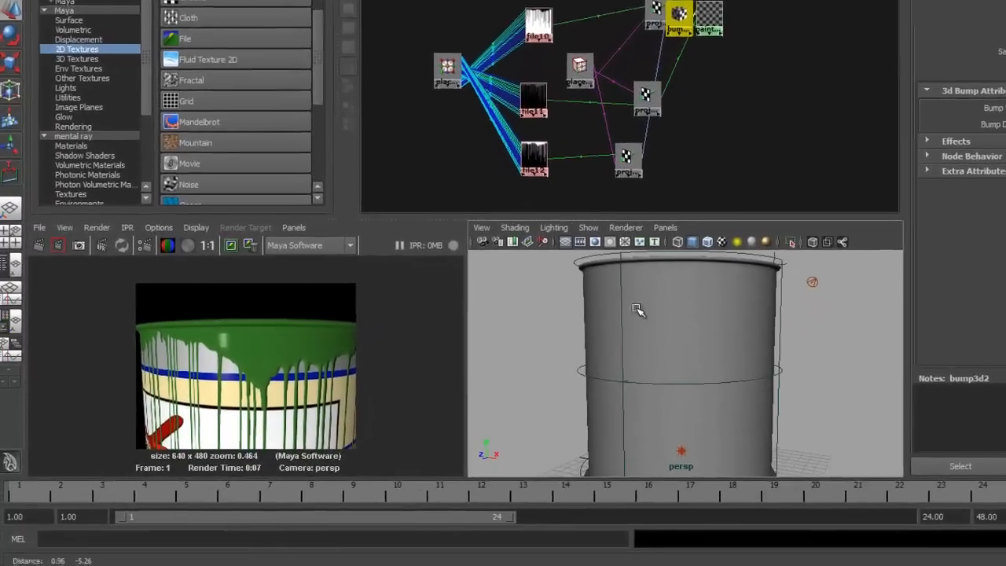
alt+right_drag(637, 308, 651, 347)
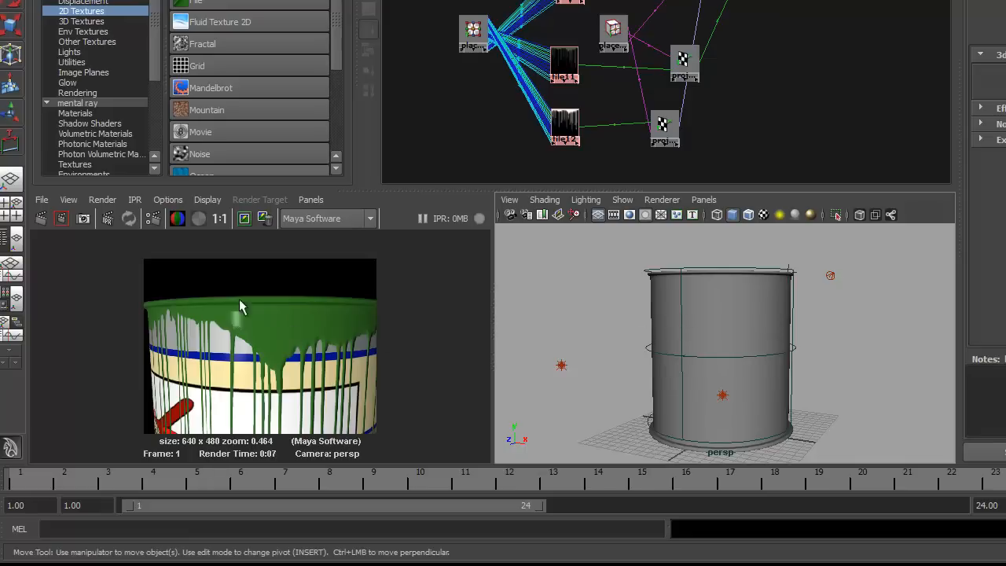
click(40, 220)
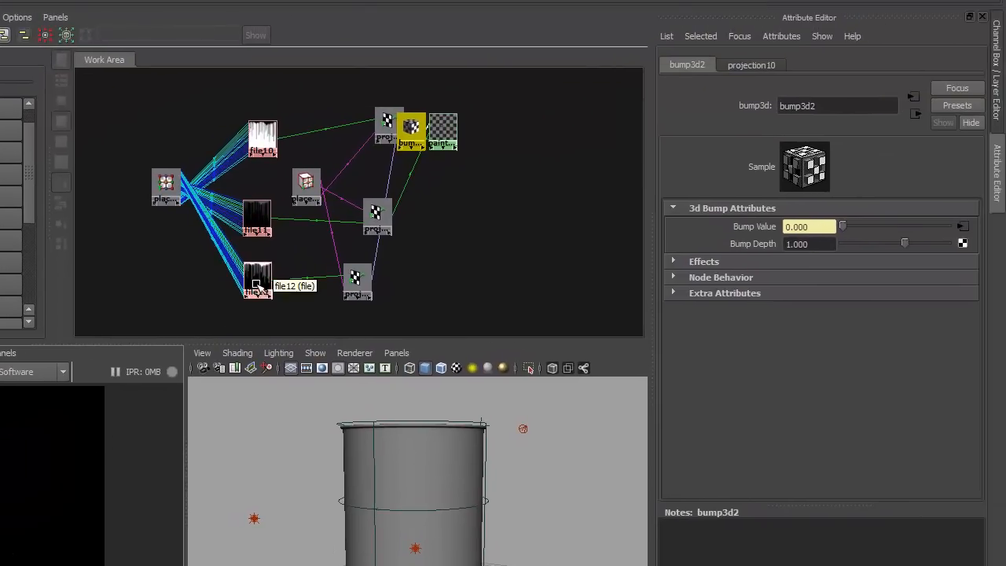
Open the attributes of file12 and bring up its Color Balance settings alongside an enlarged view of the node
click(257, 285)
scroll(550, 262, up, 5)
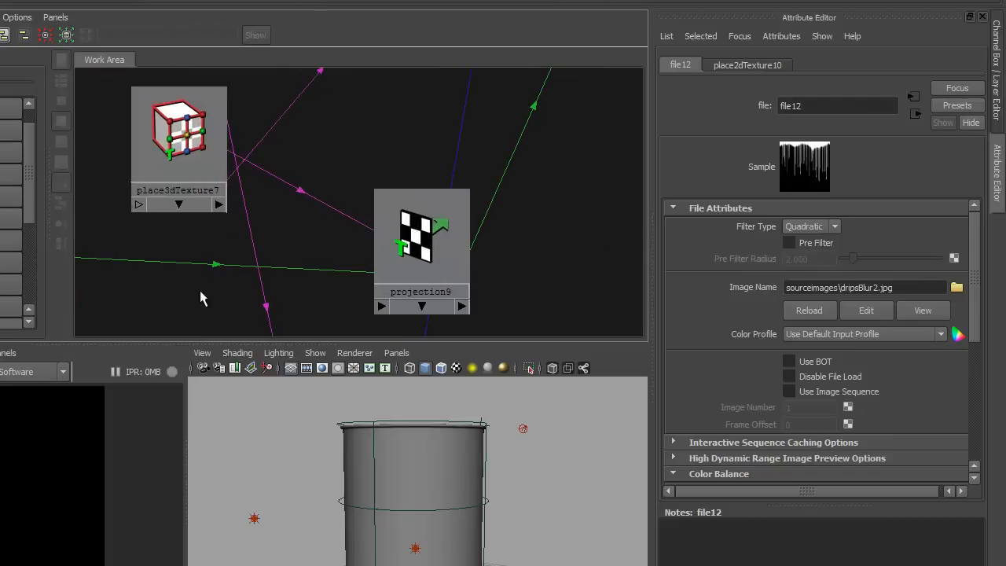
alt+middle_drag(201, 292, 492, 34)
alt+right_drag(260, 190, 420, 168)
alt+middle_drag(371, 182, 444, 156)
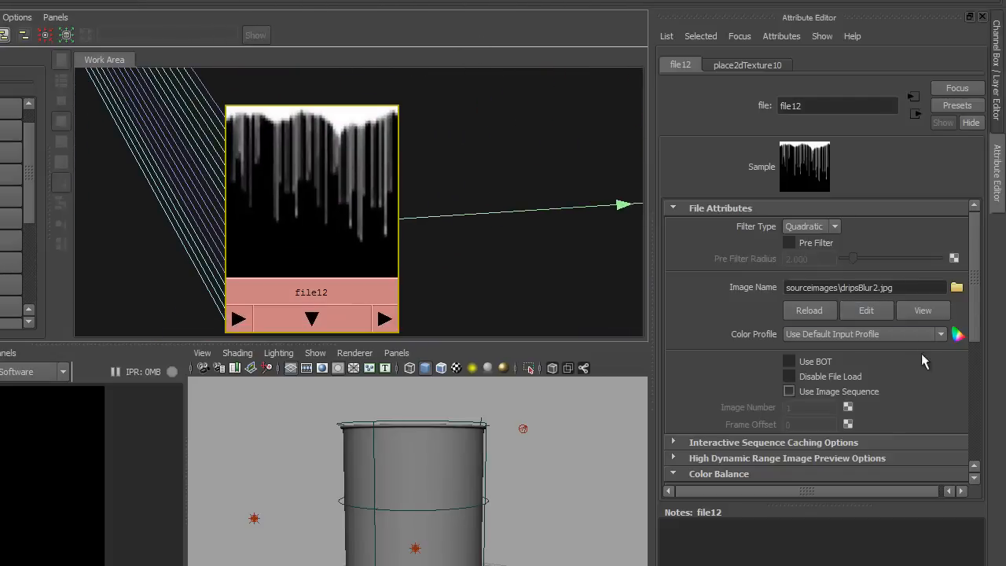
drag(975, 309, 978, 385)
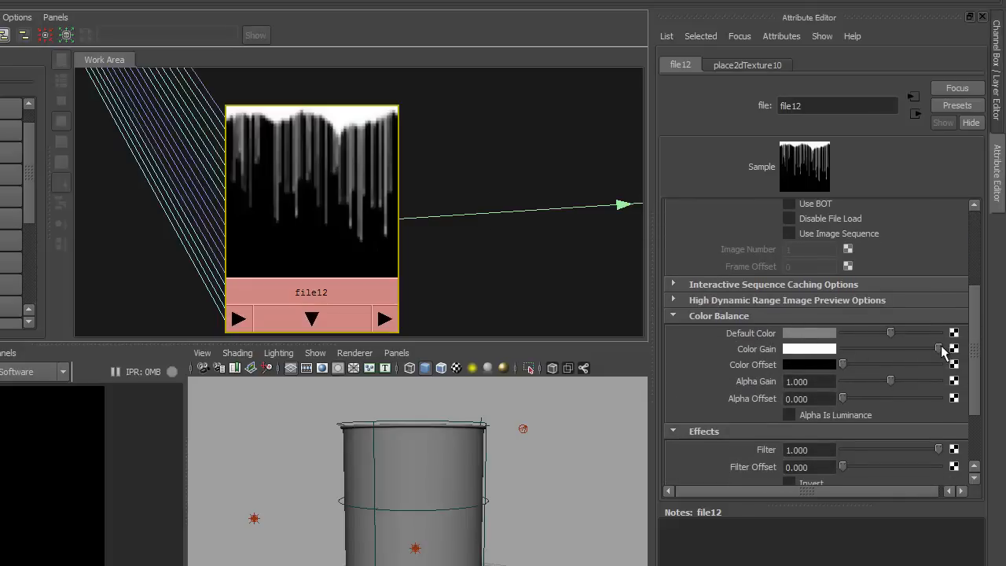
drag(939, 348, 970, 364)
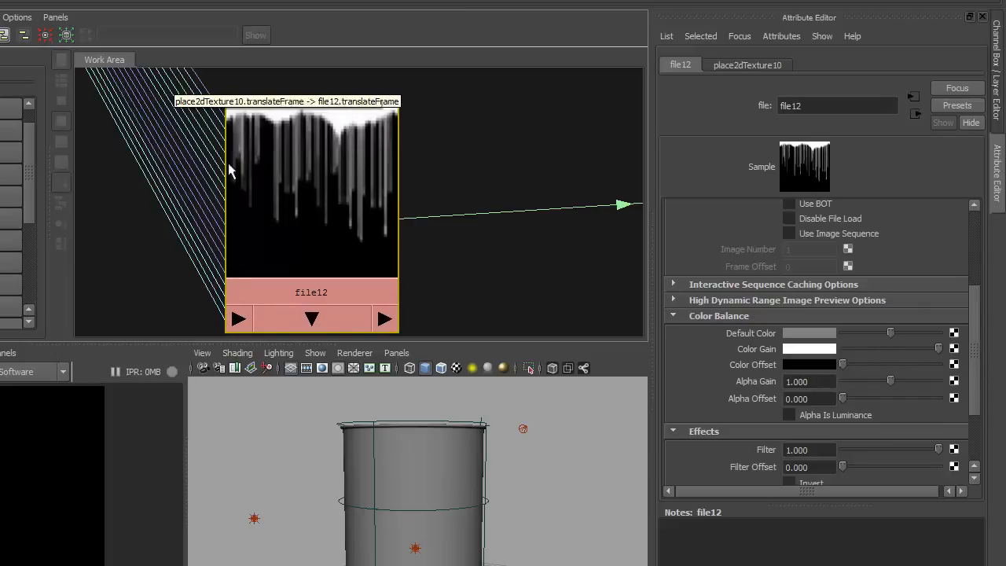
Create a 2D fractal texture beside file12 and connect it to the Color Gain of file12
alt+right_drag(381, 198, 257, 206)
alt+middle_drag(277, 198, 360, 158)
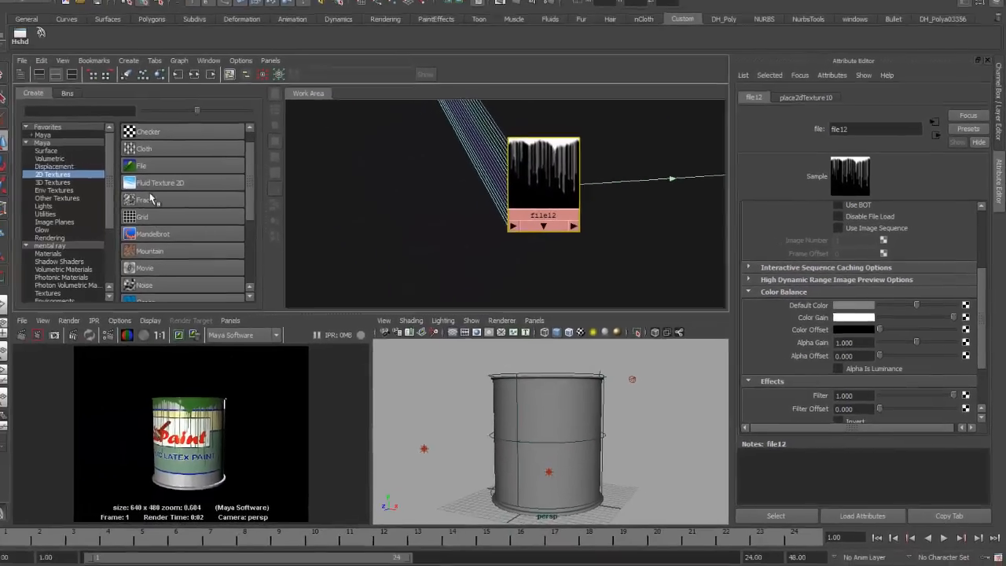
click(161, 203)
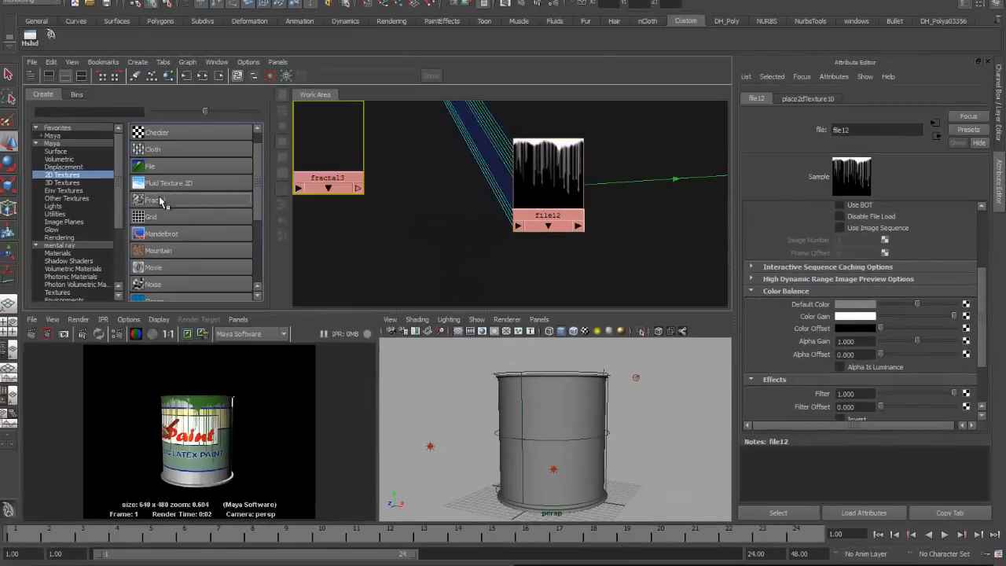
drag(297, 164, 359, 210)
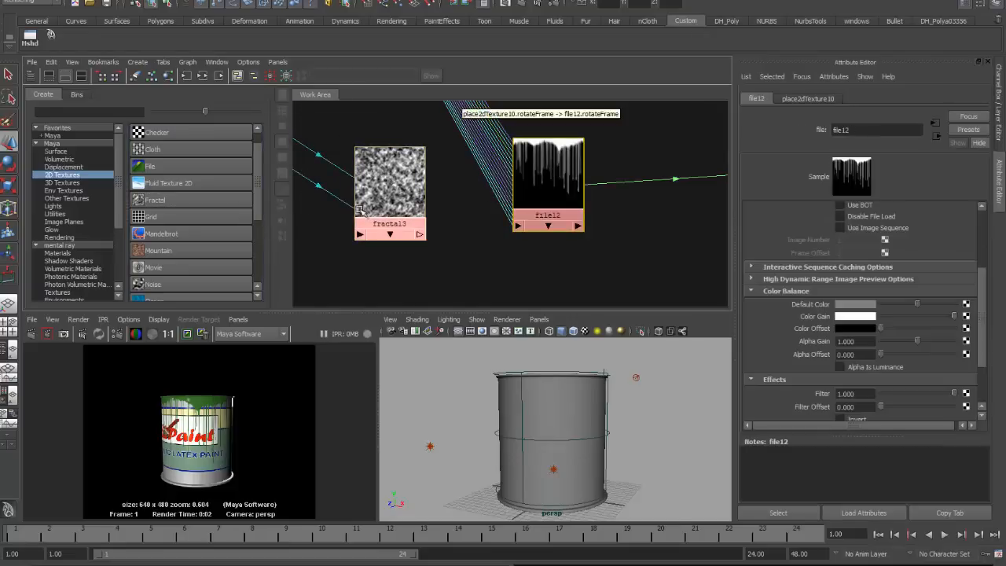
middle_drag(381, 191, 791, 317)
Inspect the enlarged file12 swatch and render a close-up of the can's upper rim
alt+right_drag(571, 183, 766, 166)
alt+middle_drag(619, 189, 568, 255)
alt+right_drag(532, 228, 626, 162)
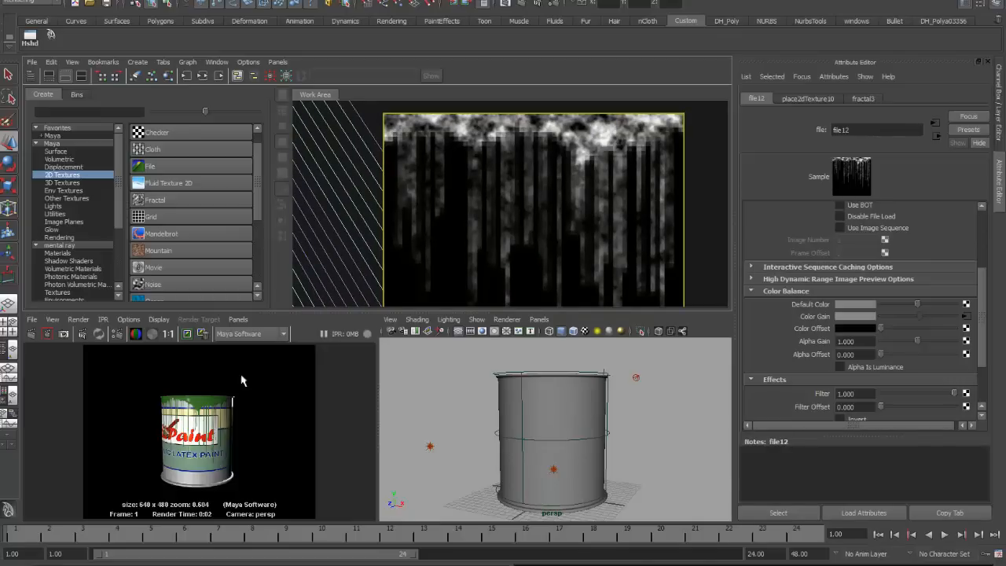
alt+right_drag(436, 420, 609, 404)
alt+middle_drag(597, 404, 619, 515)
click(31, 333)
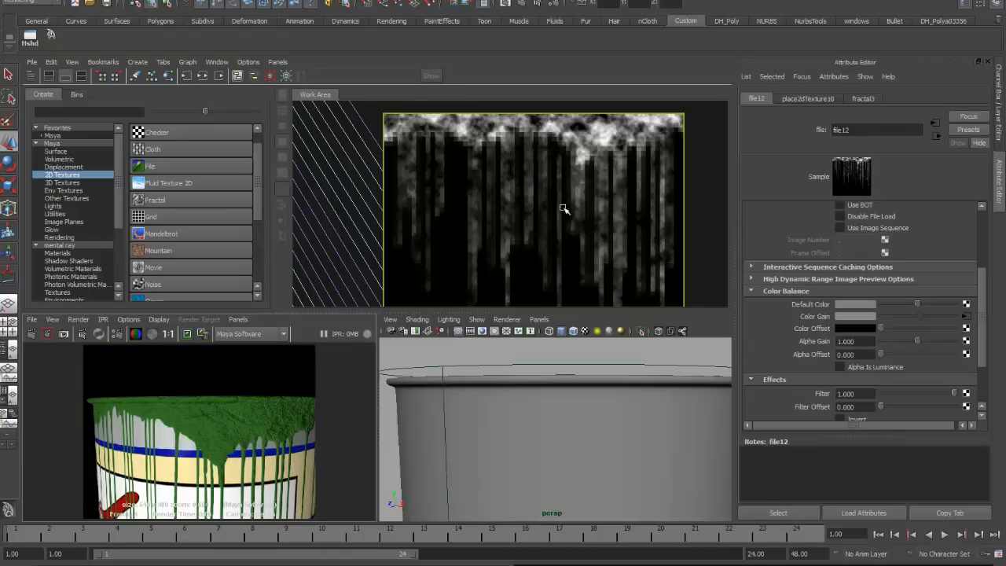
Lower the amplitude of fractal3 to 0.301
scroll(563, 208, down, 5)
click(354, 231)
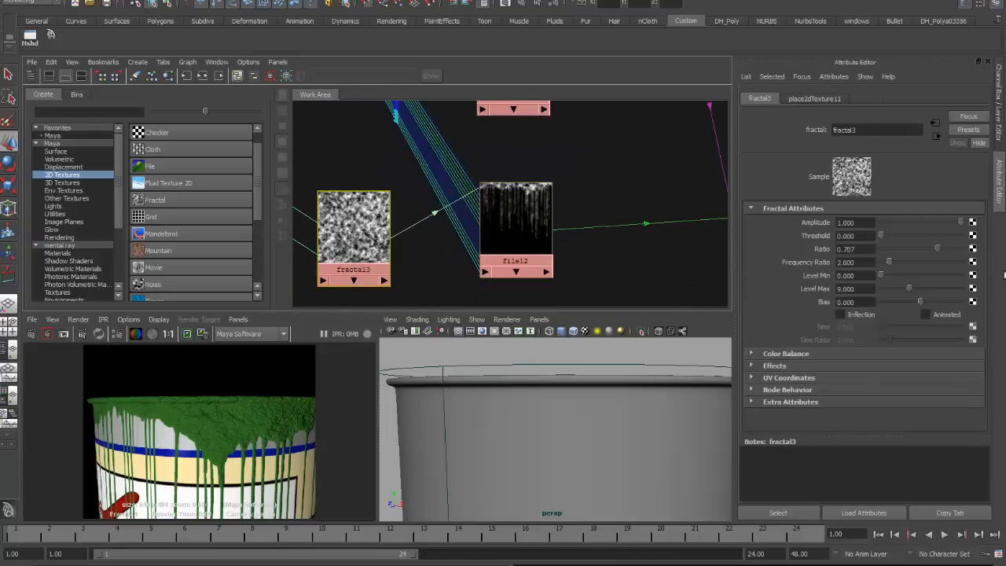
drag(917, 224, 906, 222)
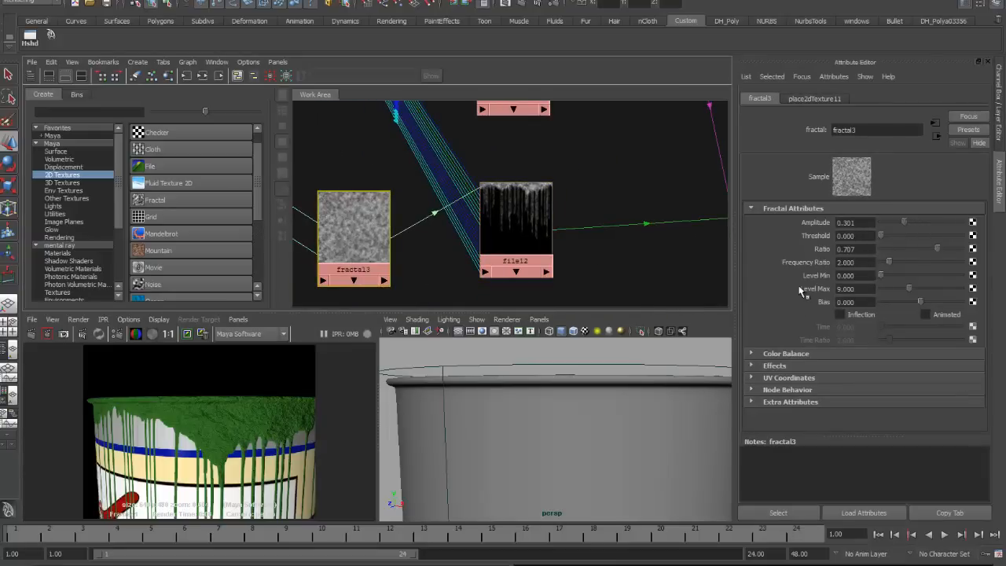
Set both Repeat UV values of the fractal's placement node, place2dTexture11, to 0.2
scroll(413, 250, down, 3)
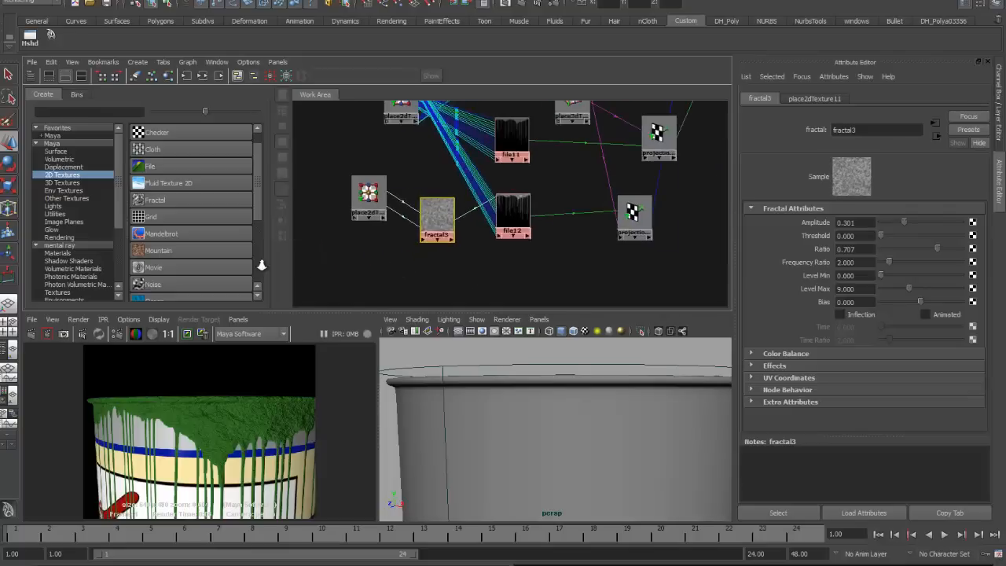
click(364, 195)
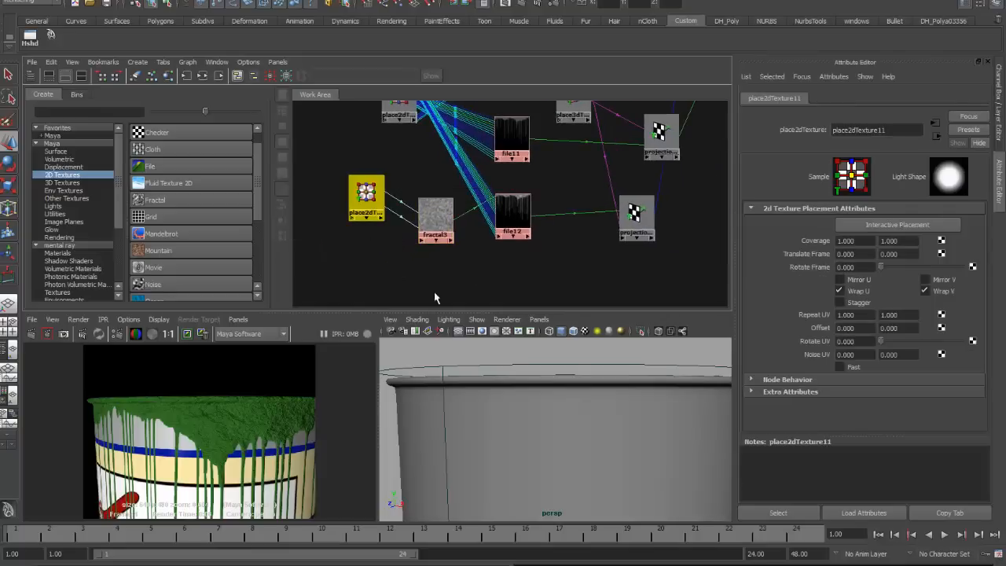
click(869, 314)
text(0.2)
key(Return)
click(911, 314)
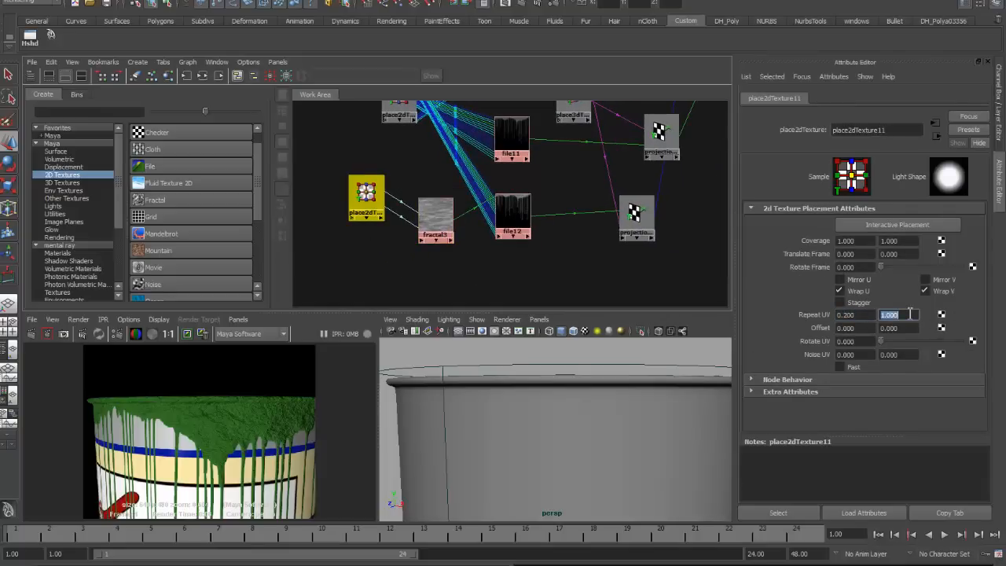
text(0.2)
key(Return)
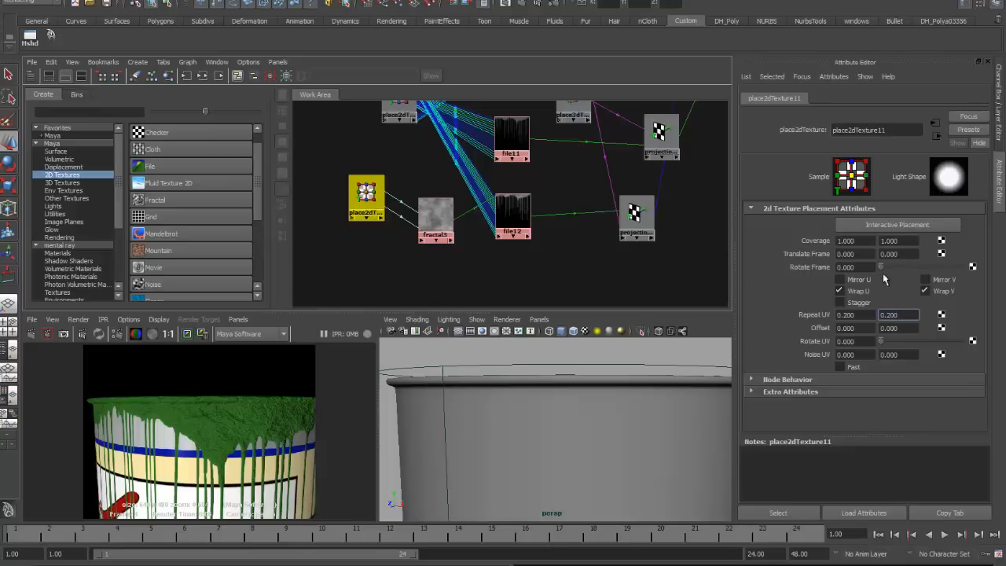
Set both Coverage values of place2dTexture11 to 2
click(870, 246)
text(2)
key(Return)
click(908, 242)
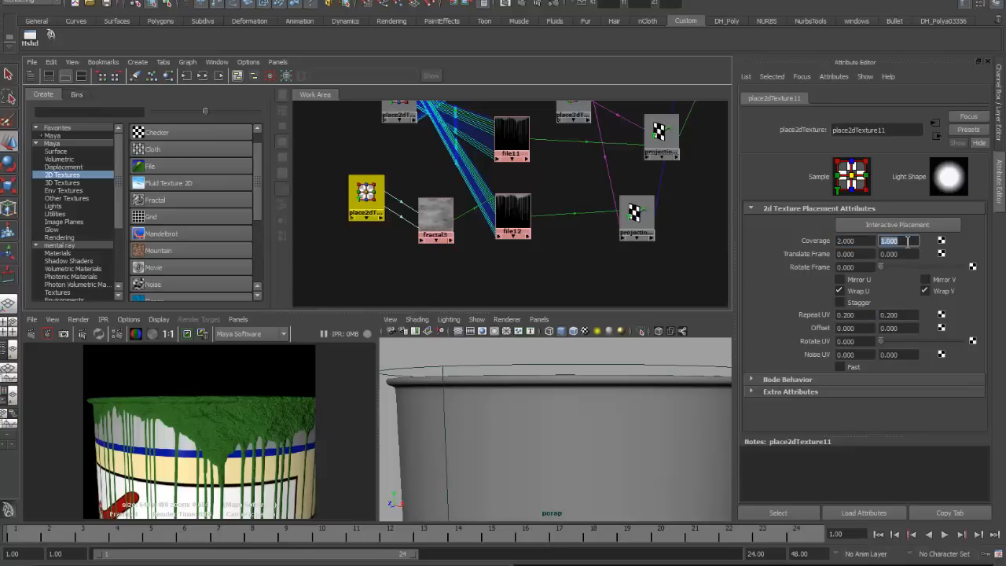
text(2)
key(Return)
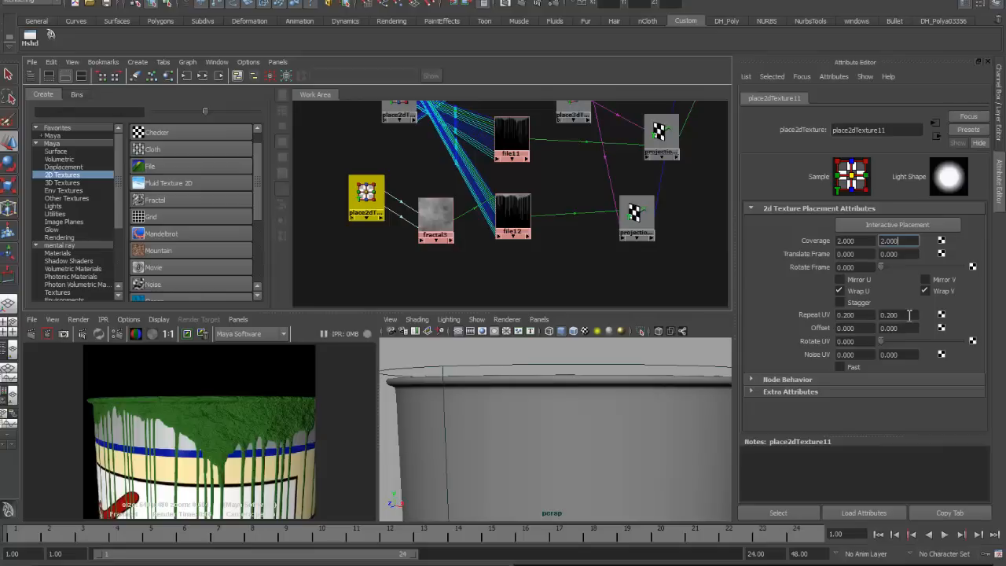
Render the close-up of the can again and inspect the paint bump at full size
click(31, 334)
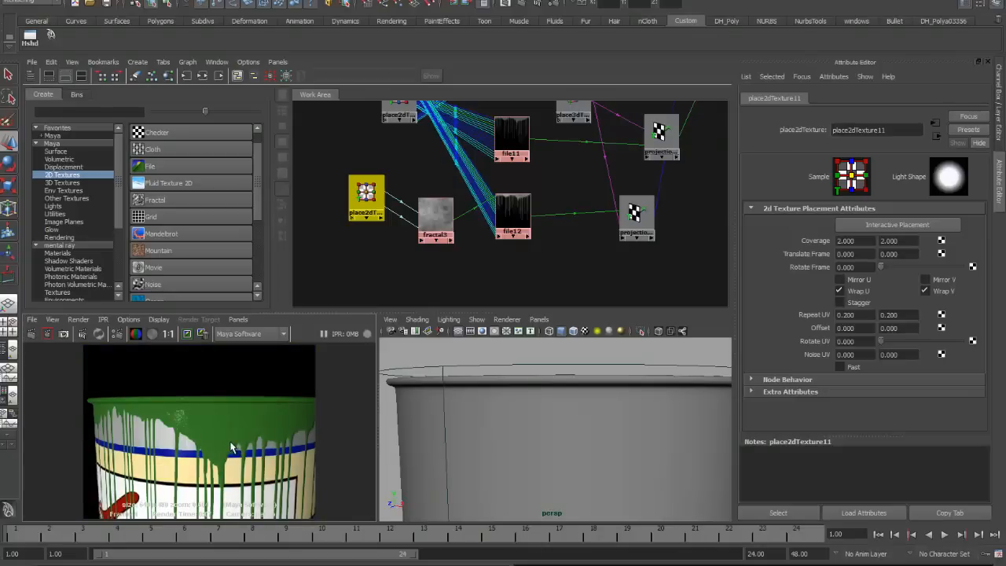
key(space)
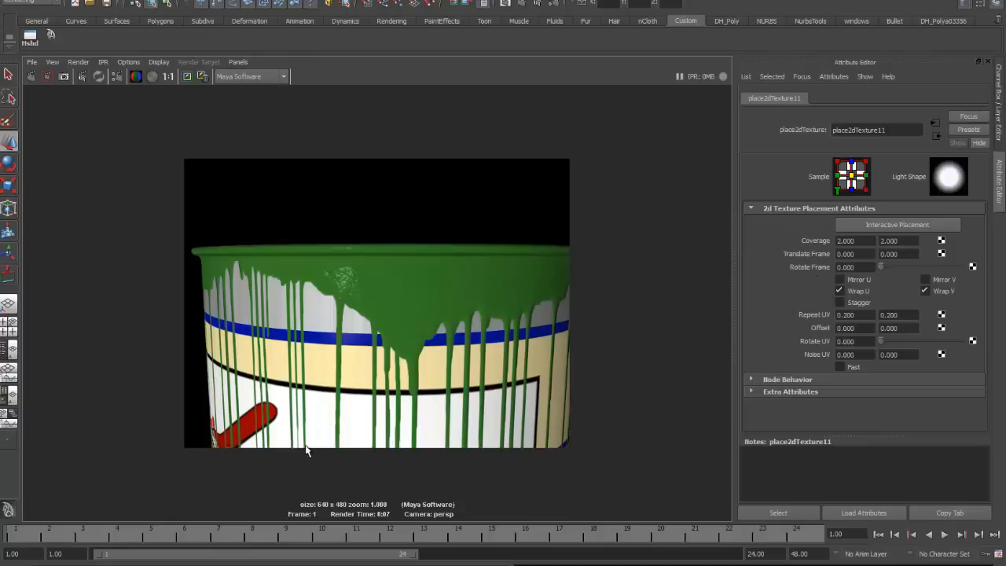
key(space)
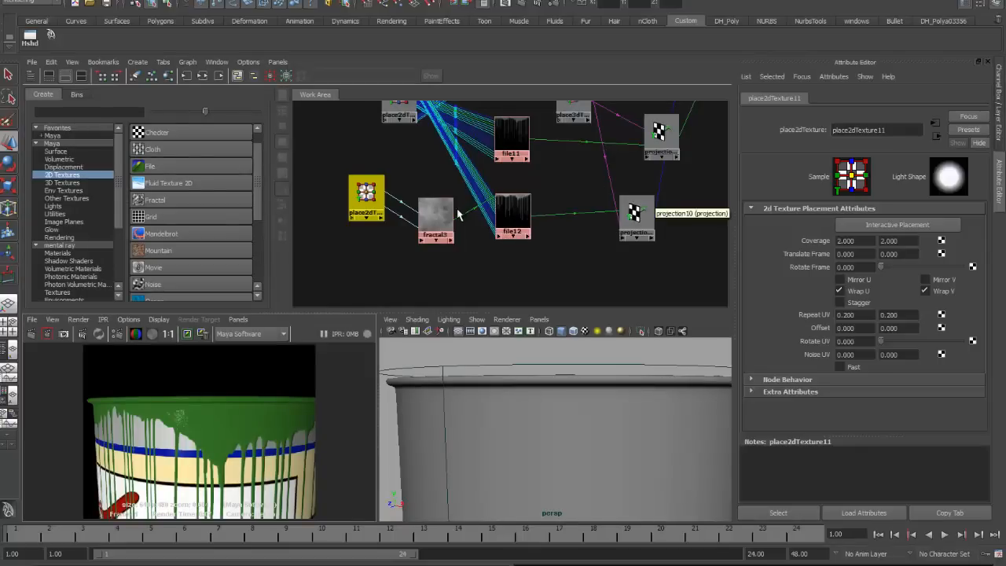
Place bump3d2 beside projection10, set its bump depth to 2, and mark a render region over the paint drips
alt+right_drag(686, 222, 520, 238)
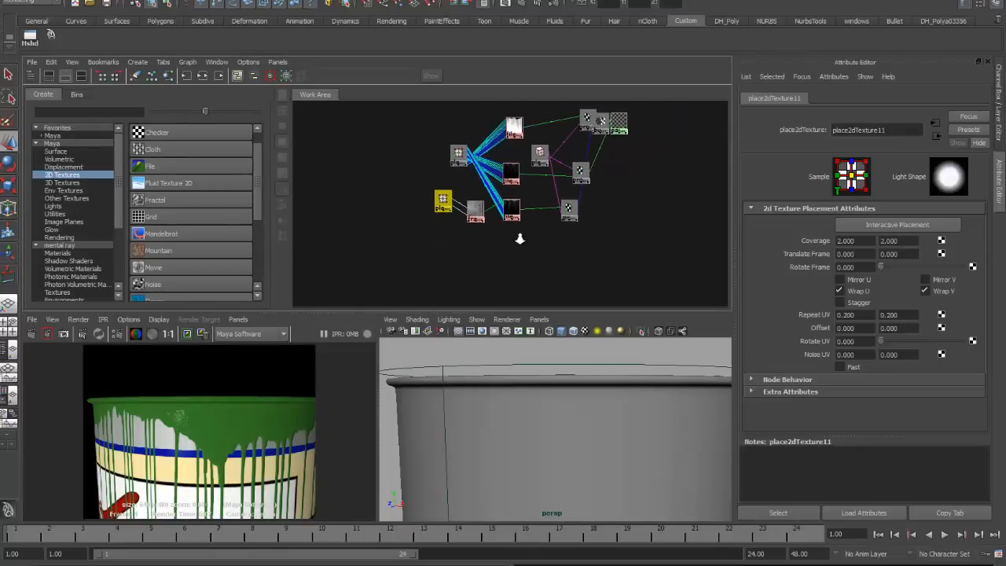
click(602, 122)
drag(602, 122, 622, 206)
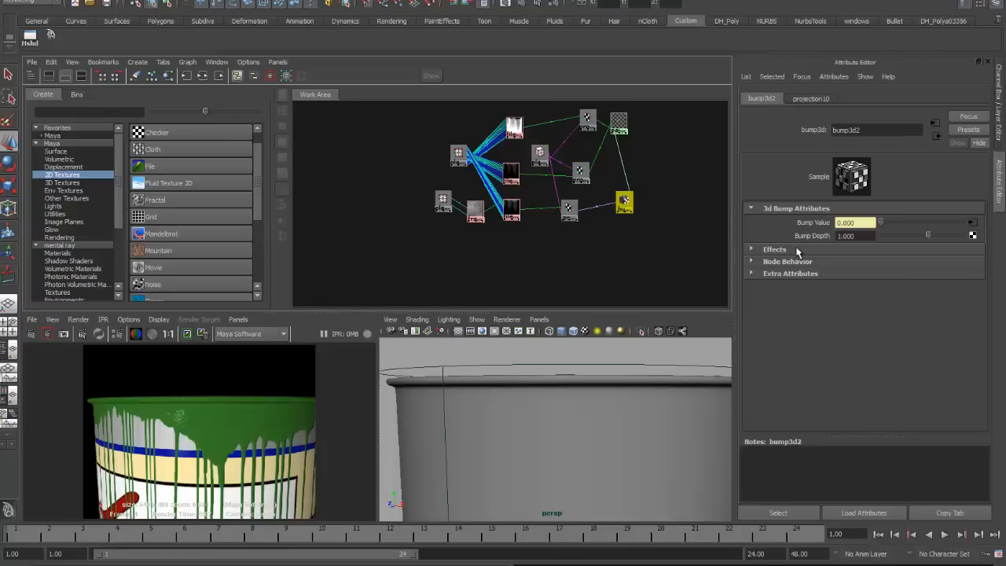
click(872, 236)
text(2)
key(Return)
drag(124, 379, 230, 491)
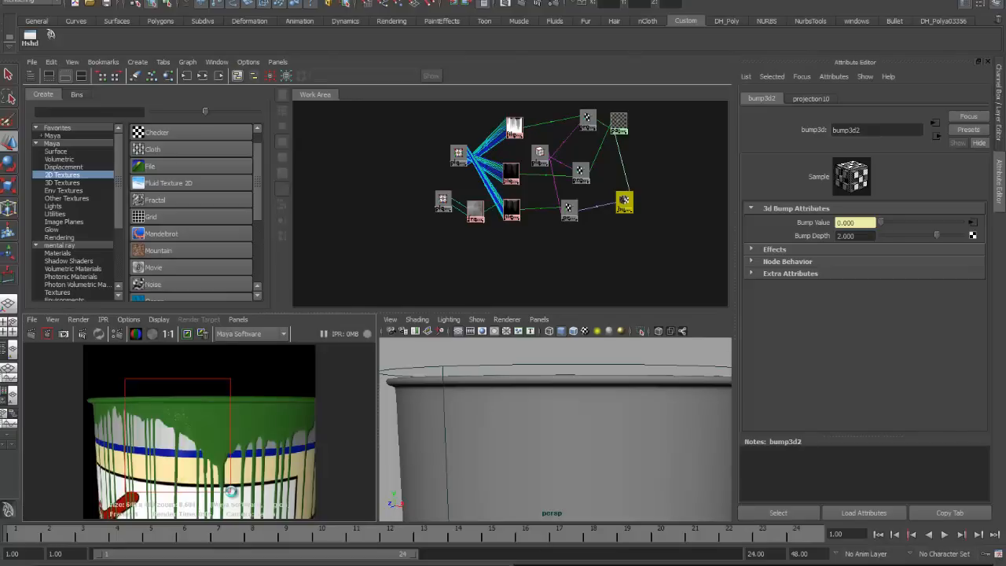
Set the amplitude of fractal3 to 0.15 and mark a render region over the drips again
click(473, 210)
click(869, 225)
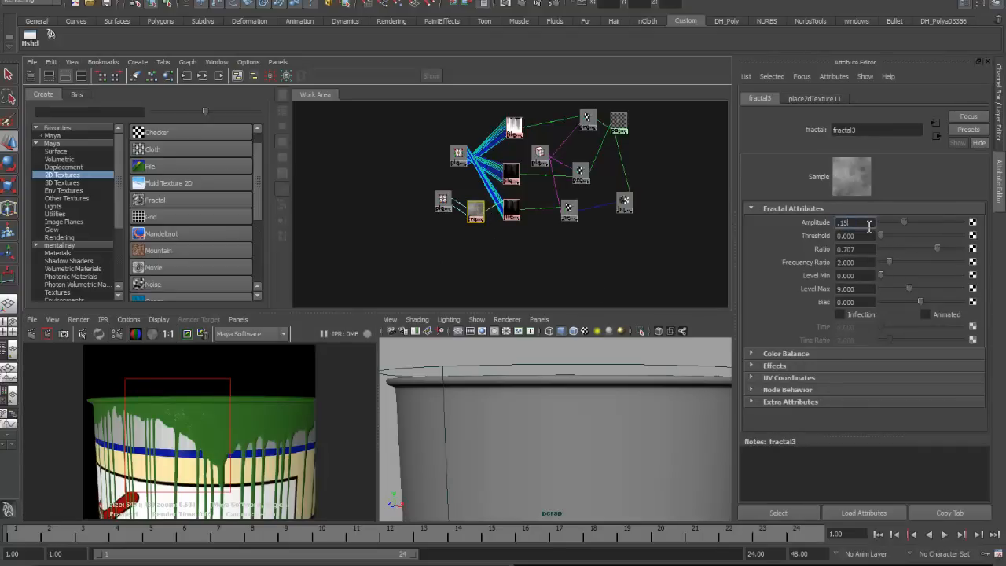
text(.15)
key(Return)
drag(137, 390, 240, 480)
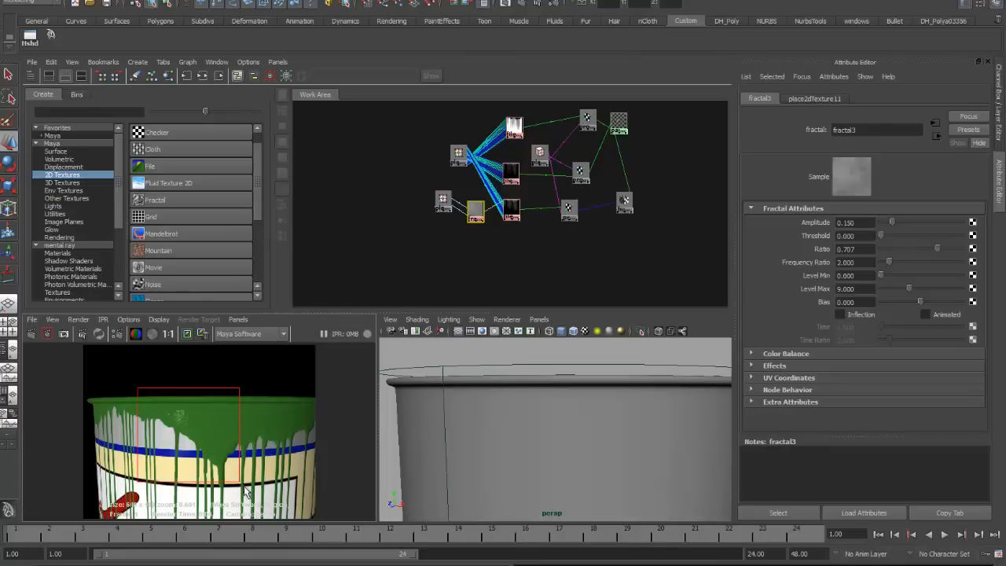
Frame the whole can in the perspective view and render it with the adjusted bump
alt+right_drag(596, 437, 489, 442)
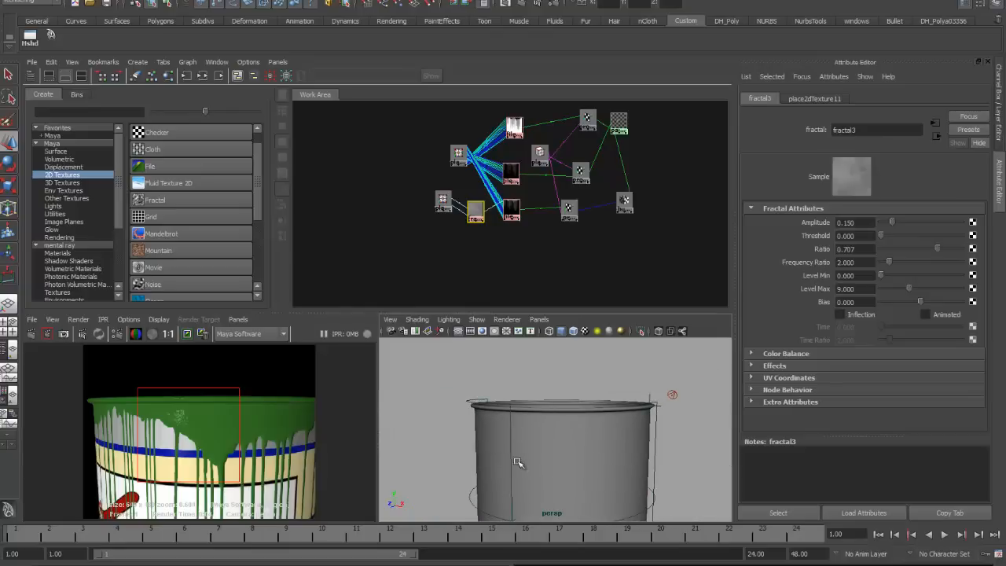
alt+middle_drag(554, 437, 555, 385)
alt+right_drag(631, 445, 565, 440)
alt+middle_drag(569, 439, 568, 417)
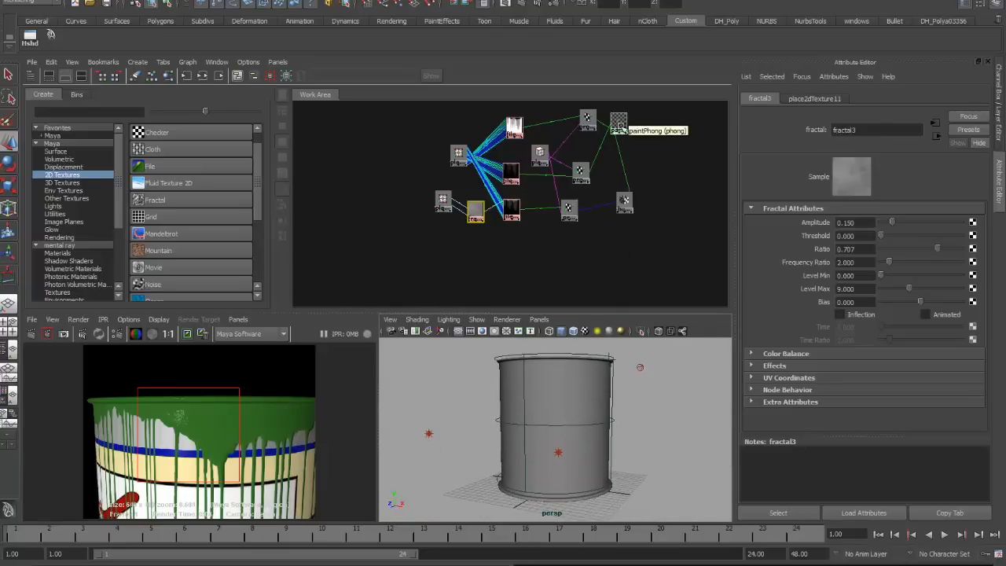
click(48, 334)
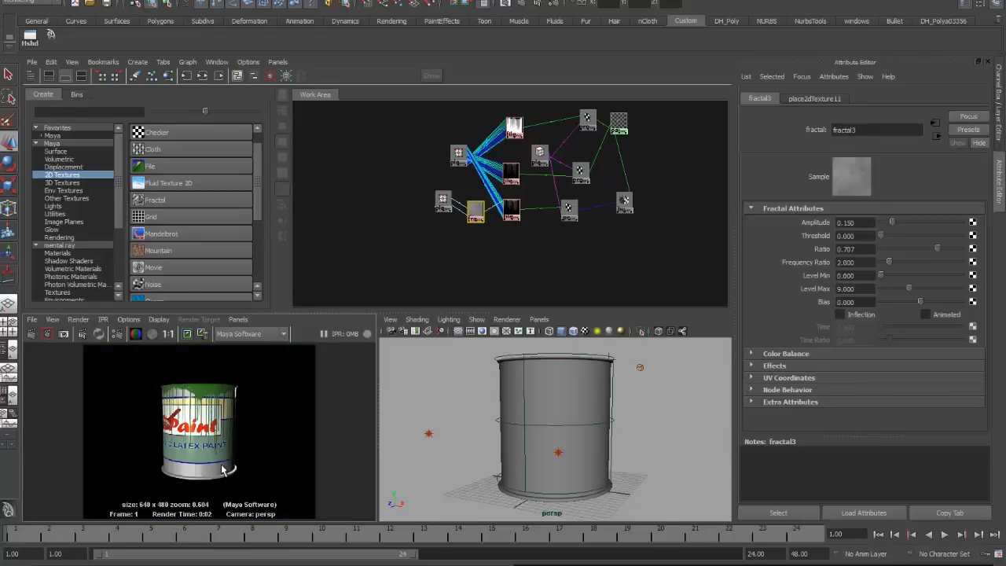
Trace the connections of paintPhong to layeredShader2 and graph the layered shader's complete input network
click(619, 124)
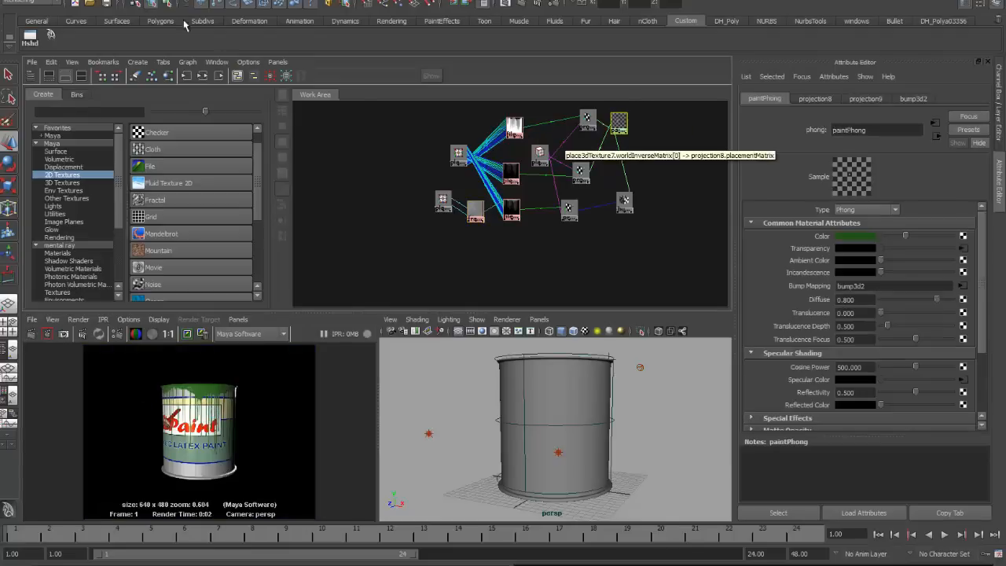
click(203, 76)
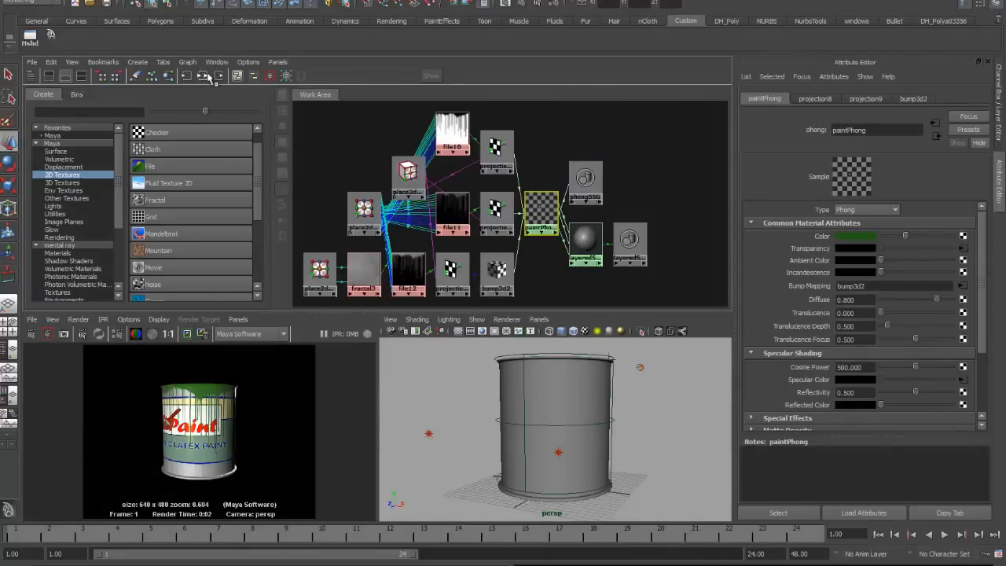
click(582, 246)
click(186, 77)
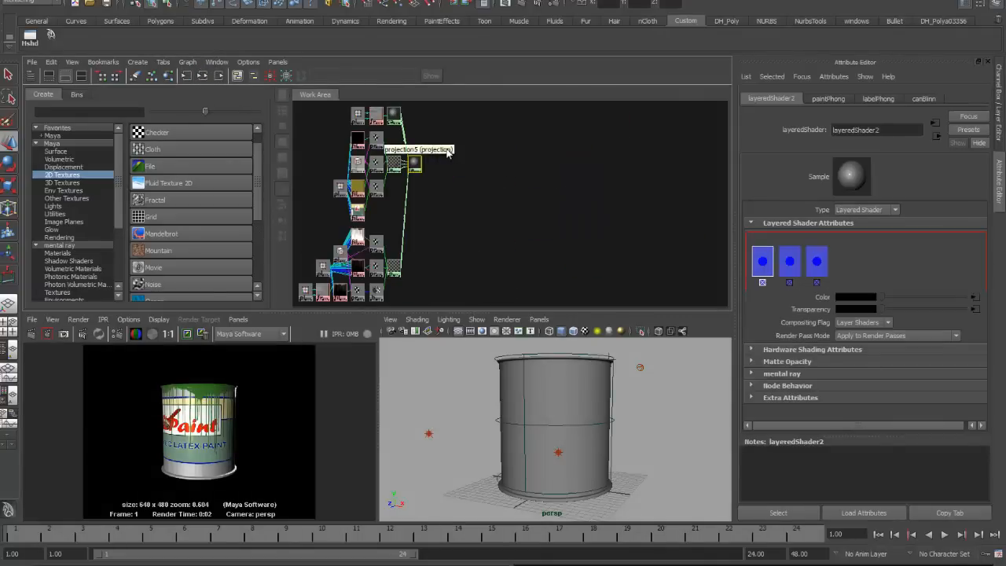
alt+middle_drag(515, 187, 593, 177)
alt+right_drag(593, 177, 538, 181)
alt+middle_drag(571, 185, 553, 189)
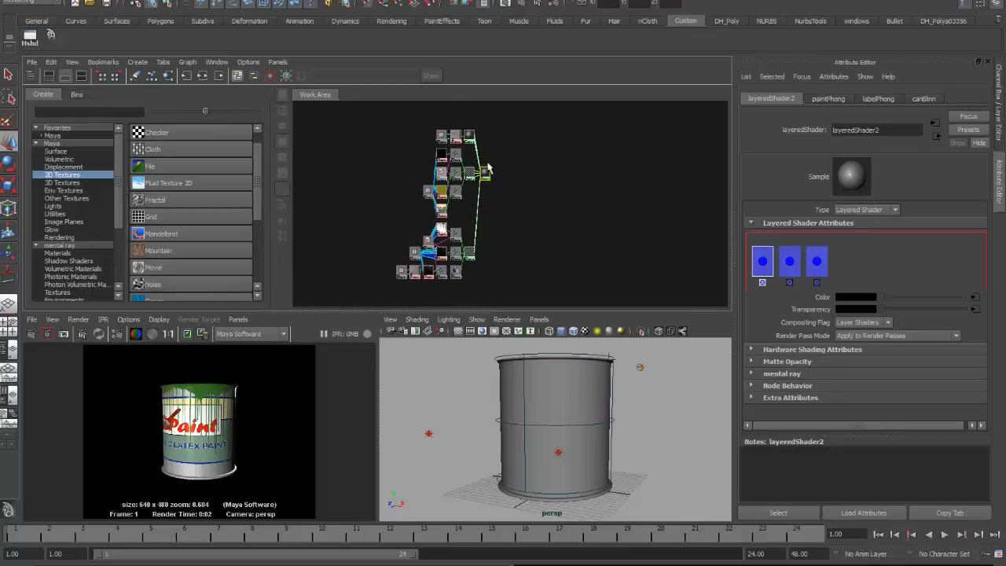
Move layeredShader2 clear of its inputs and separate the canBlinn node group above it in the graph
drag(487, 167, 648, 179)
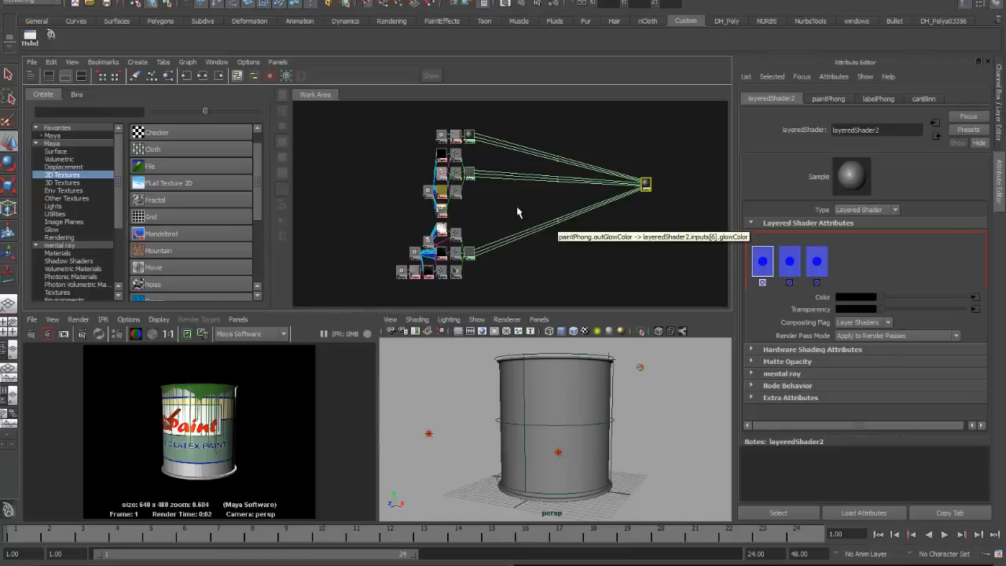
drag(431, 120, 577, 126)
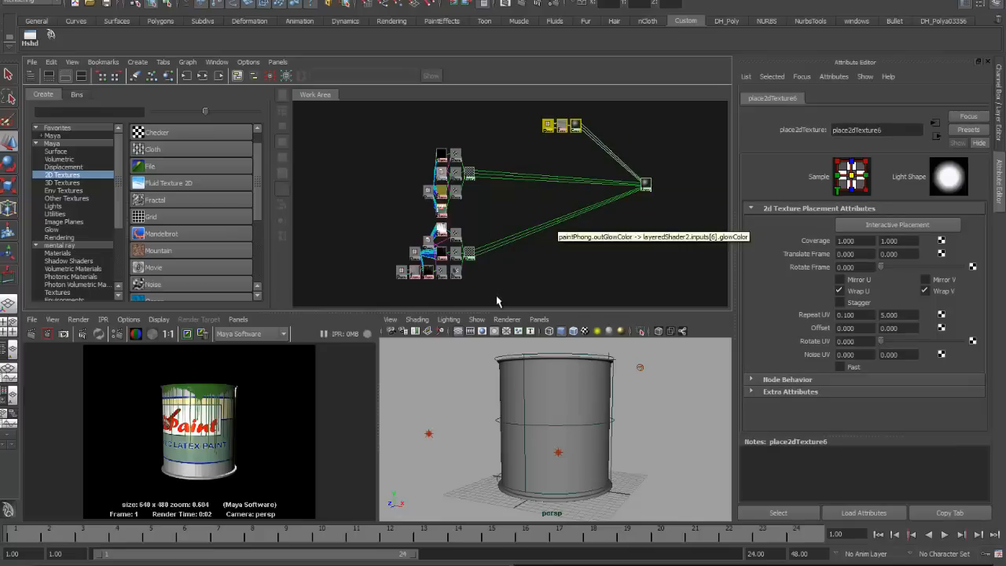
mouse_move(491, 296)
mouse_down()
mouse_move(409, 272)
mouse_move(383, 236)
mouse_move(482, 288)
mouse_up()
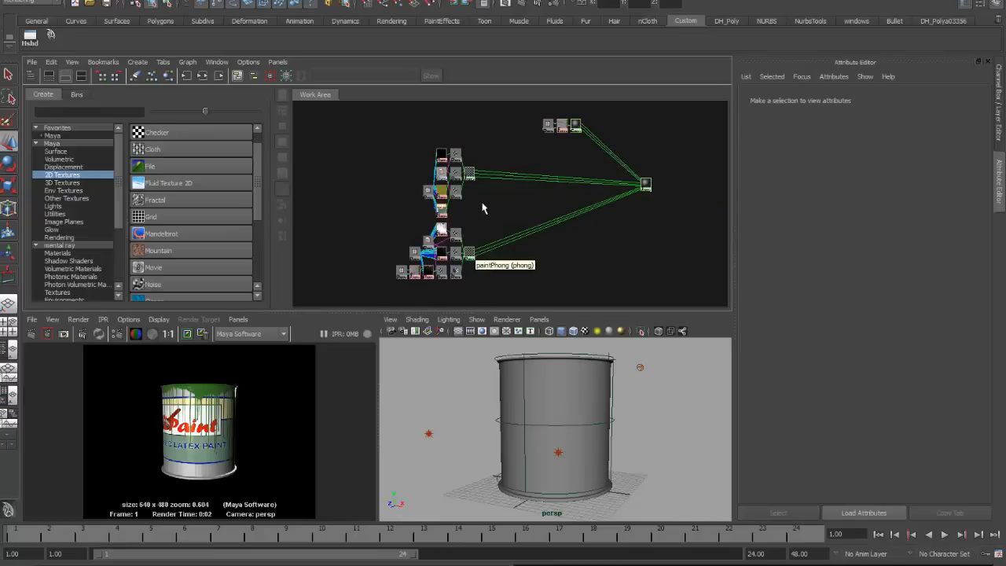
Separate the labelPhong and paintPhong node groups into their own clusters around layeredShader2
drag(498, 215, 413, 140)
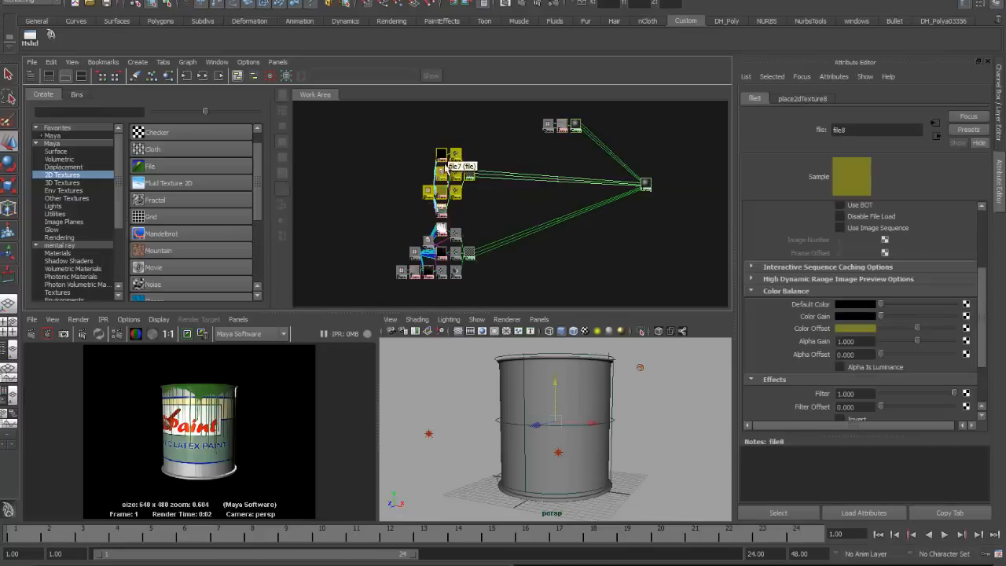
drag(469, 174, 420, 145)
click(429, 187)
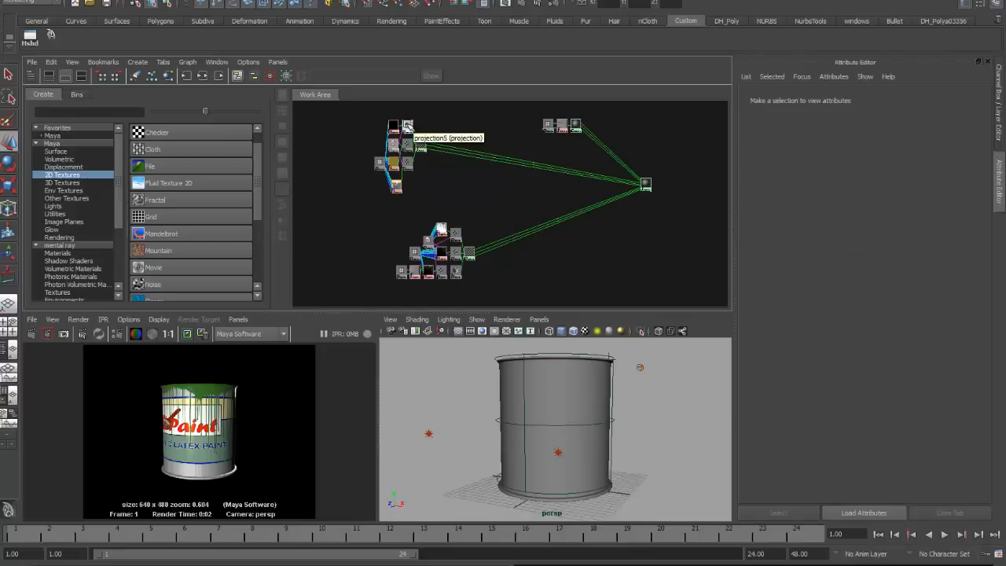
drag(511, 291, 382, 221)
drag(468, 250, 554, 254)
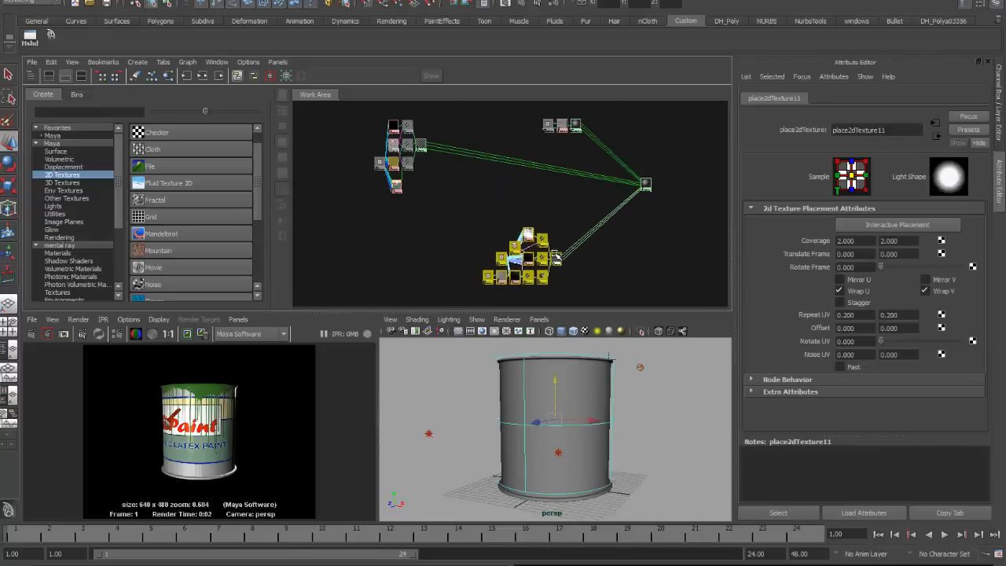
click(640, 253)
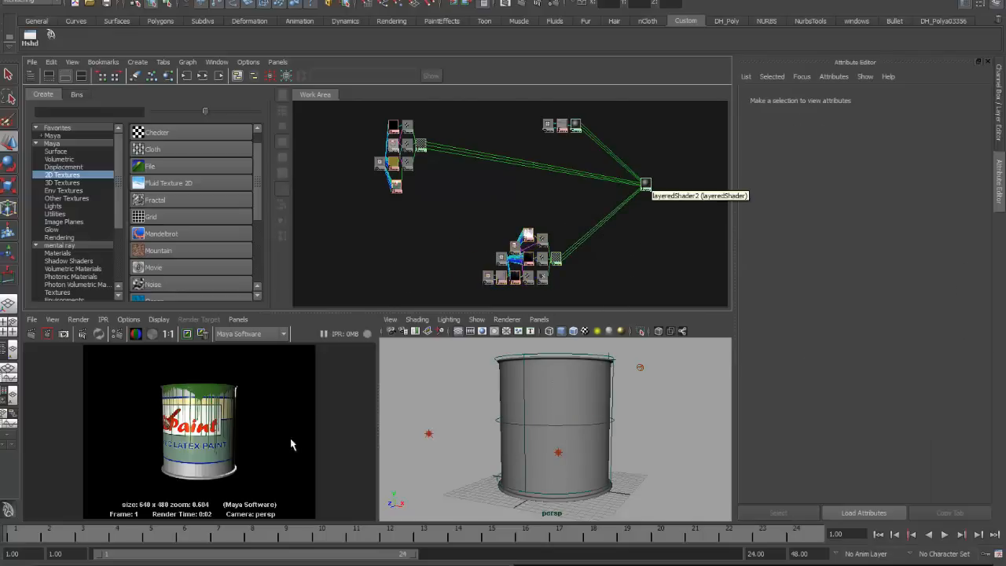